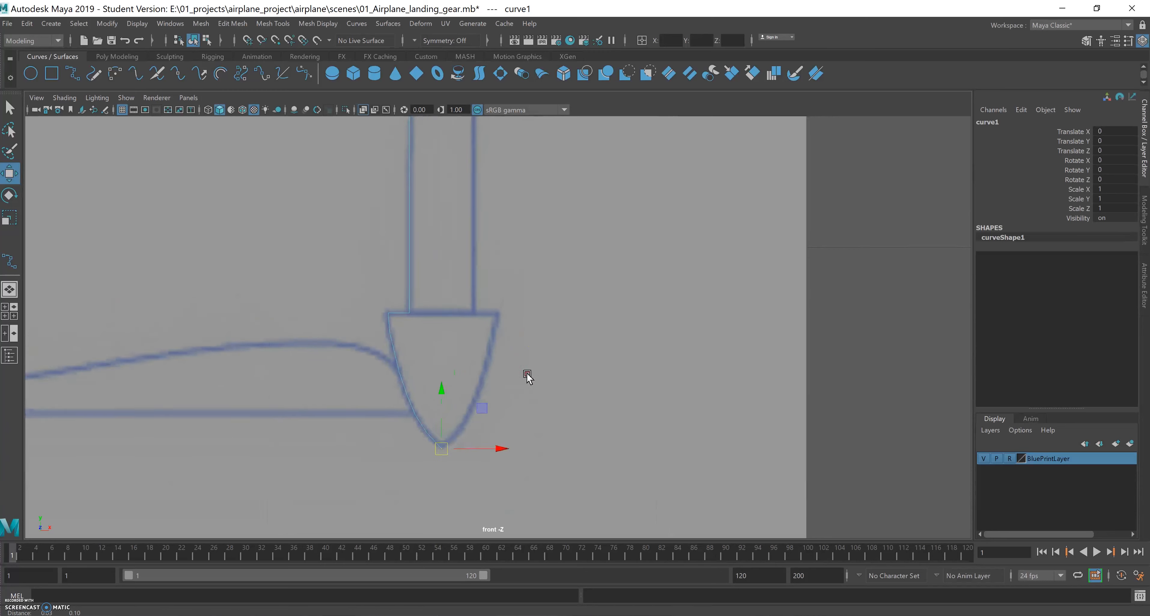
Step: Rotate the propeller hub's profile curve to -90 degrees about the X axis in the top view
key("space")
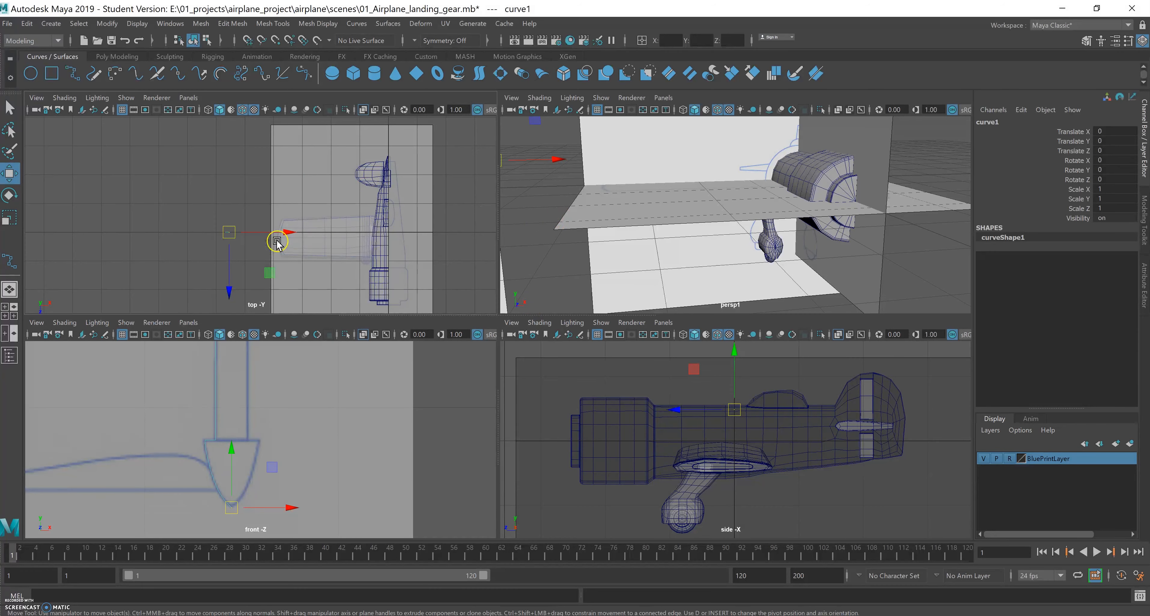
key("space")
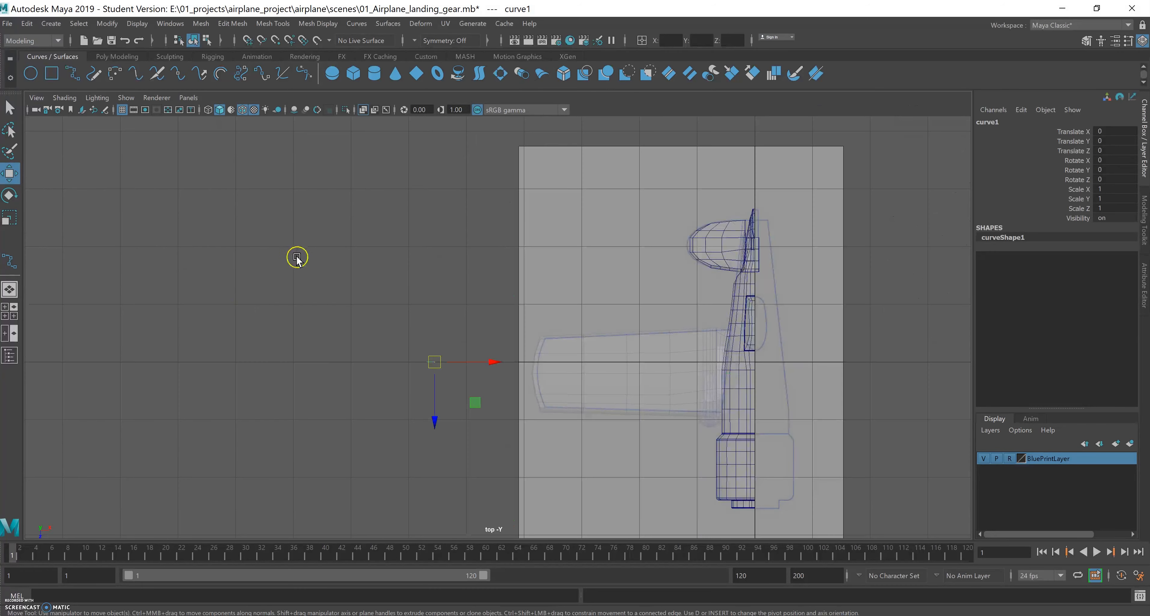
left_click(11, 195)
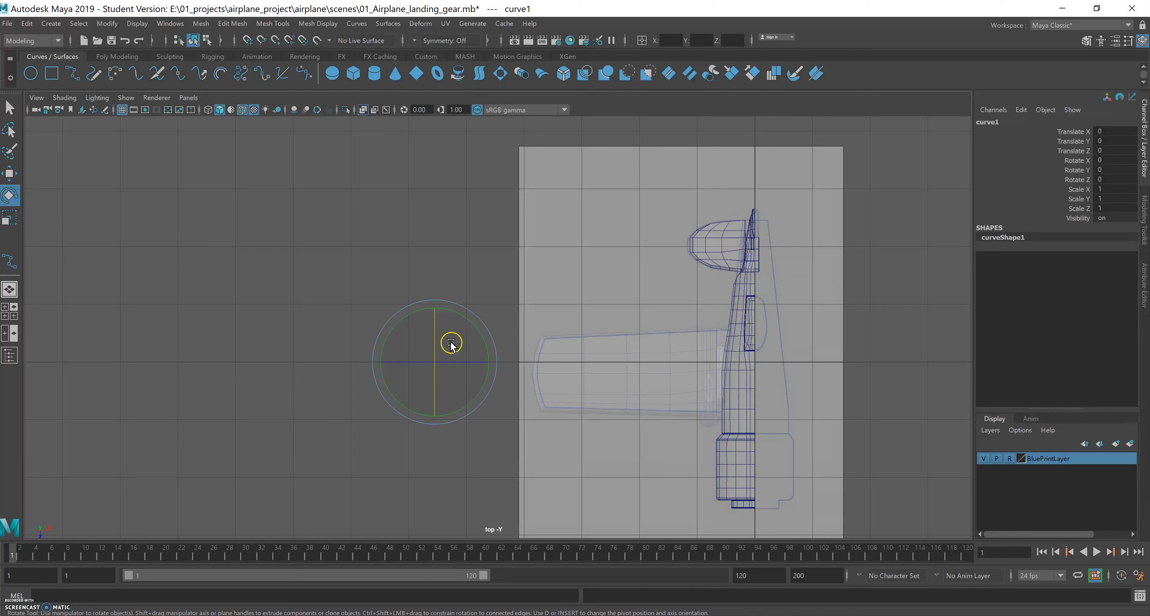
left_click_drag(436, 354, 438, 321)
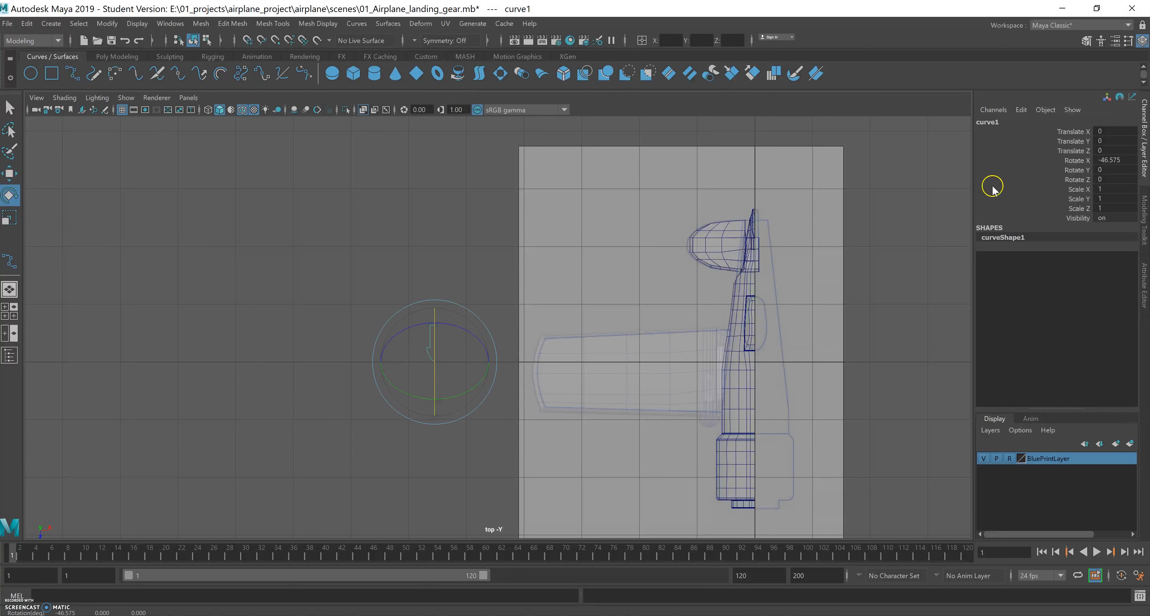
double_click(1120, 160)
type("-90")
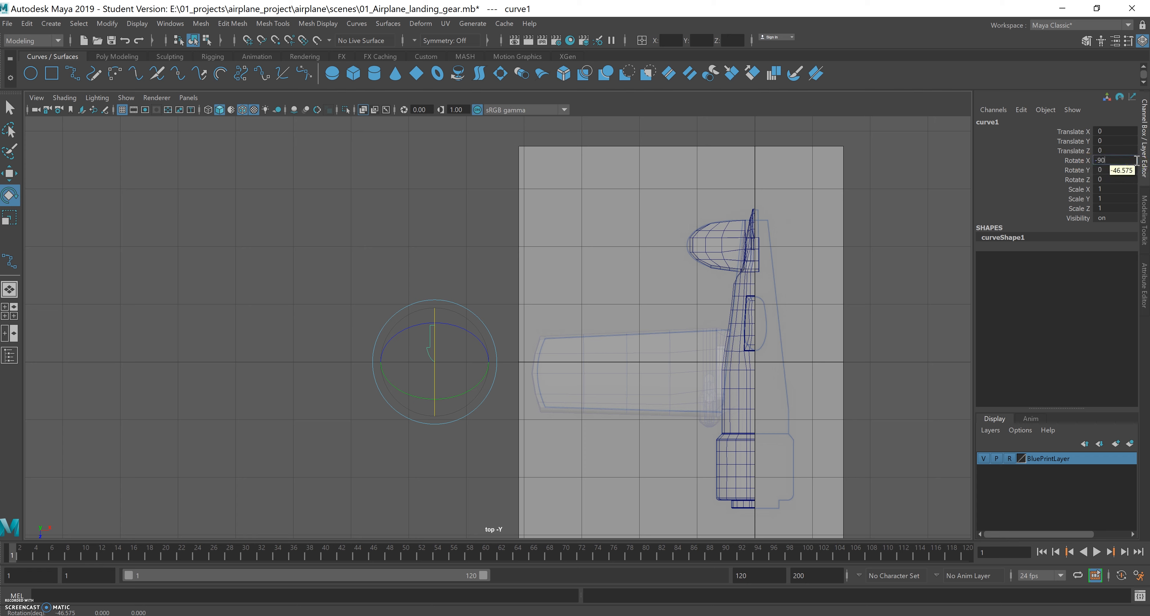
key("Return")
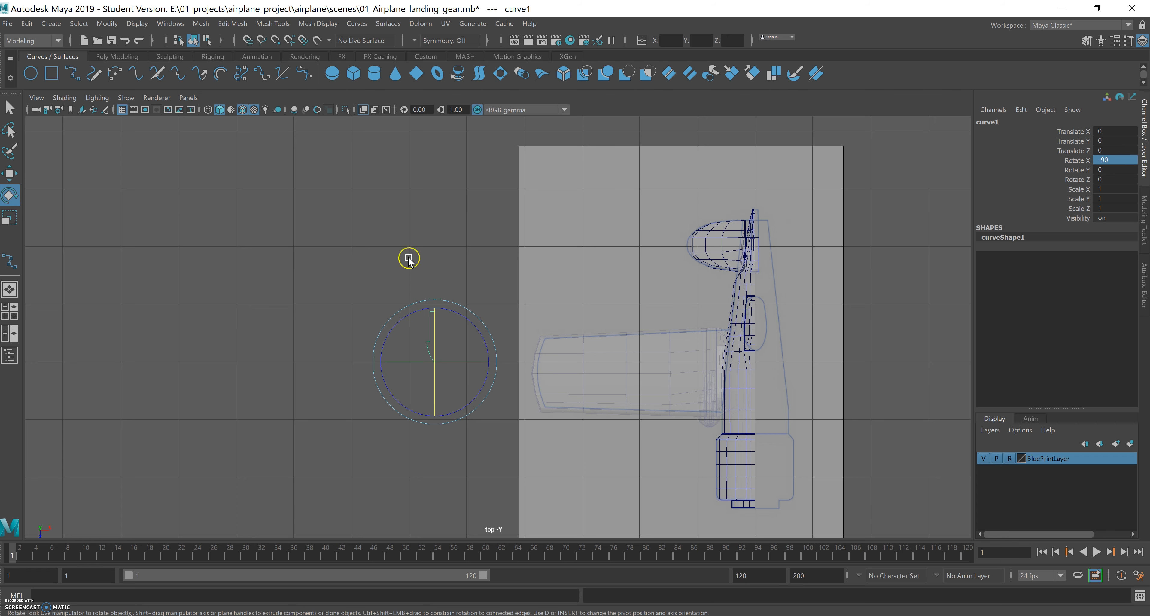
left_click(9, 108)
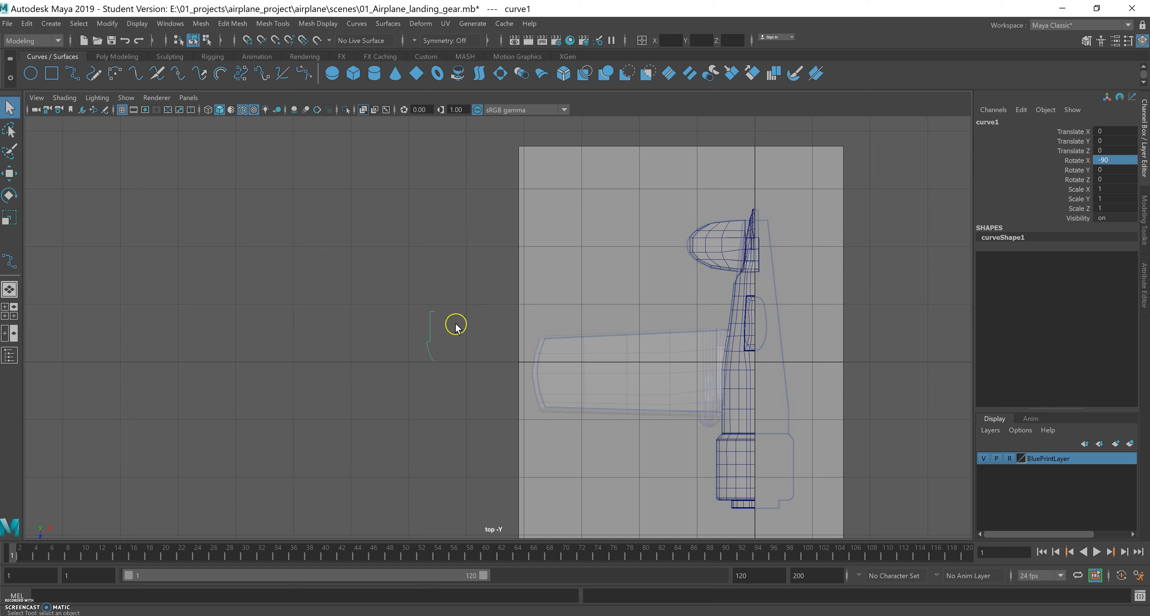
Step: Examine the rotated profile curve up close in the perspective view
left_click_drag(451, 347, 437, 334, "alt")
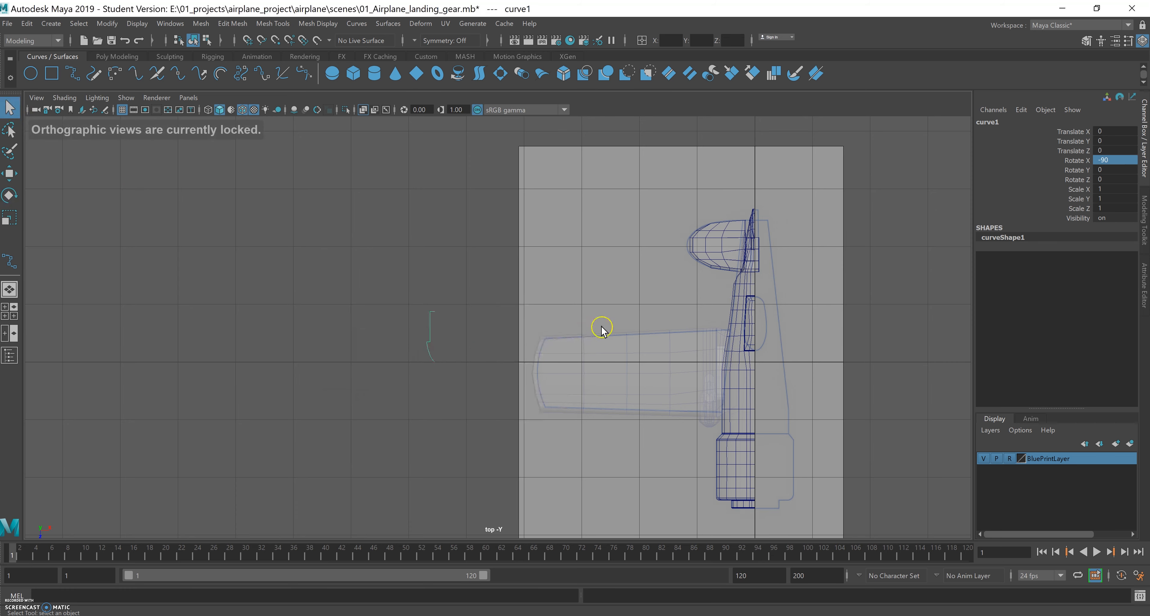
key("space")
key("space")
mouse_move(552, 321)
left_mouse_down("alt")
mouse_move(537, 321)
mouse_move(561, 328)
left_mouse_up("alt")
middle_click_drag(560, 328, 537, 358, "alt")
left_click_drag(537, 358, 521, 366, "alt")
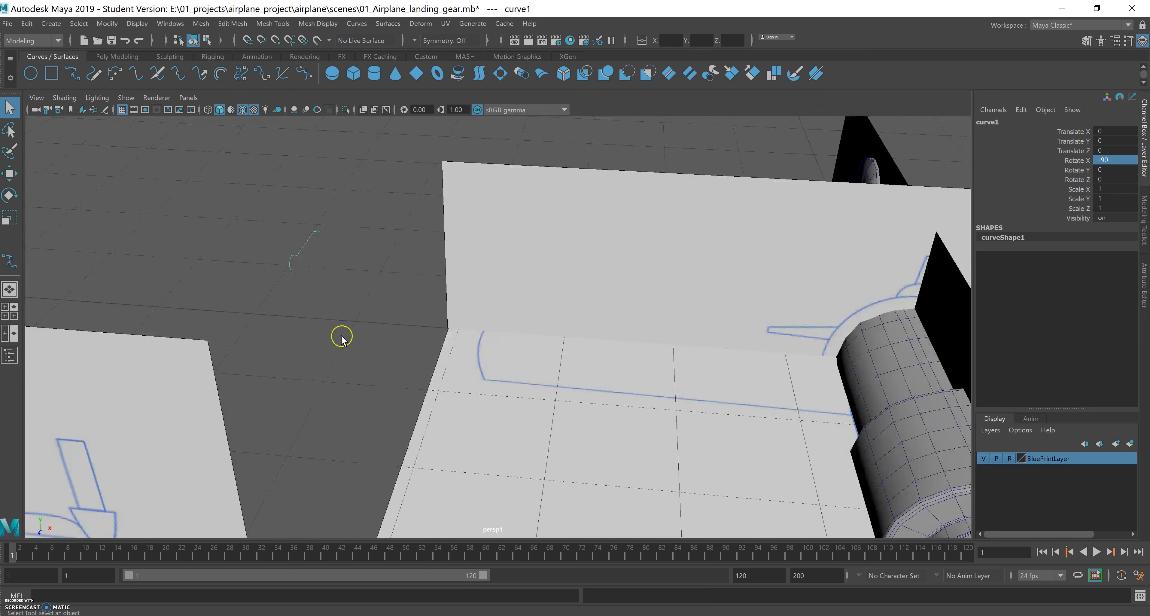
right_click_drag(343, 337, 456, 299, "alt")
middle_click_drag(268, 272, 480, 374, "alt")
right_click_drag(480, 374, 524, 328, "alt")
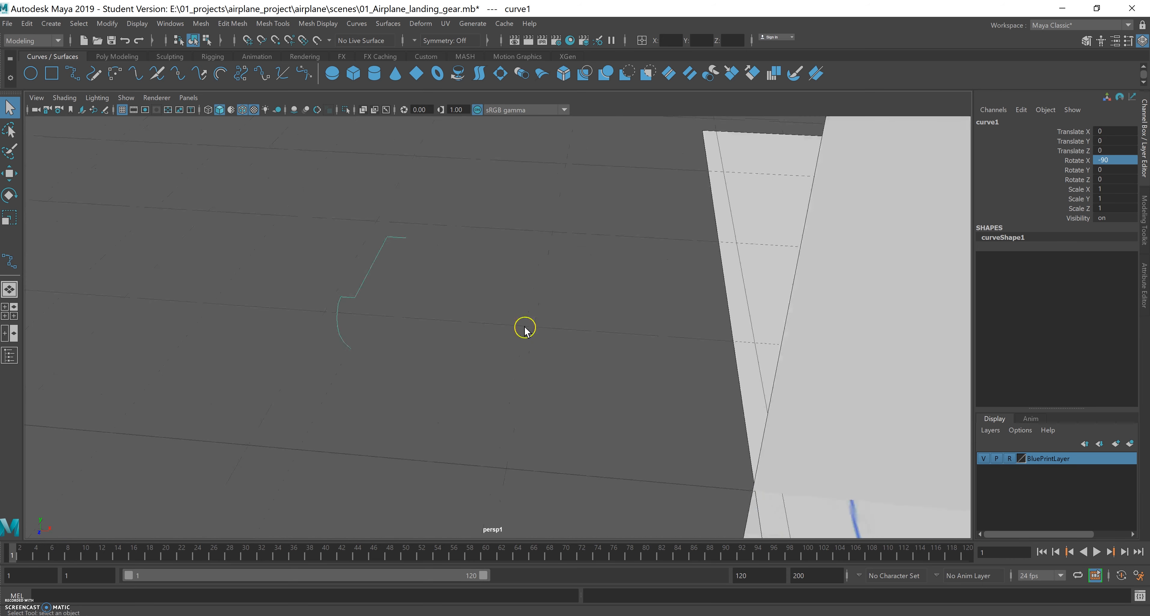
middle_click_drag(465, 324, 485, 352, "alt")
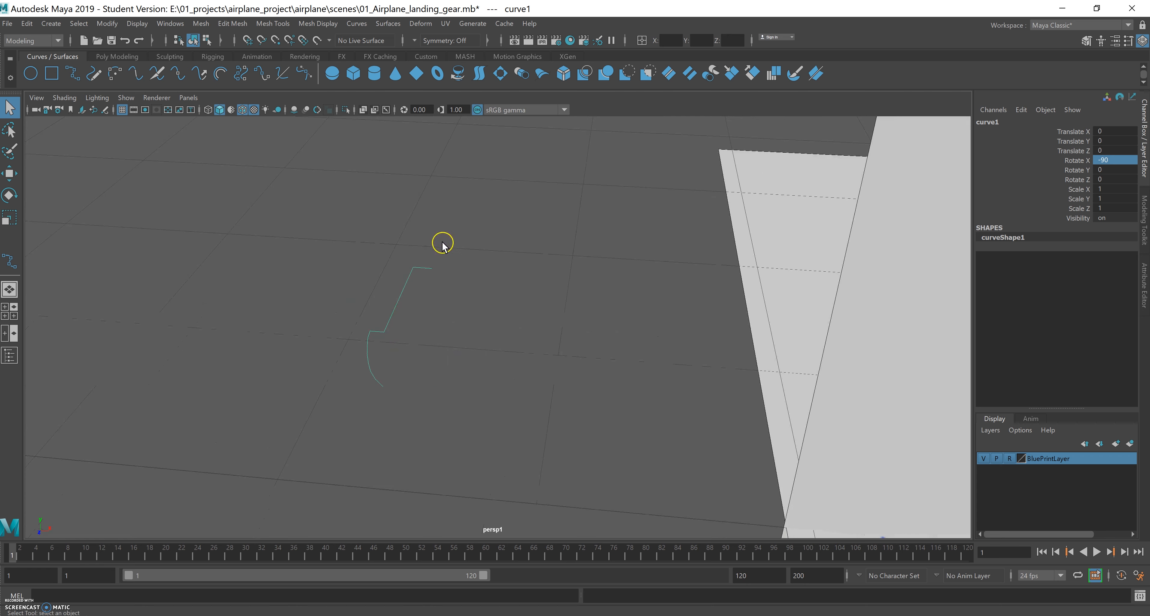
Step: Revolve the profile curve about Z into a polygon mesh with 16 segments, using the Control points tessellation method
key("ctrl+z")
left_click(383, 23)
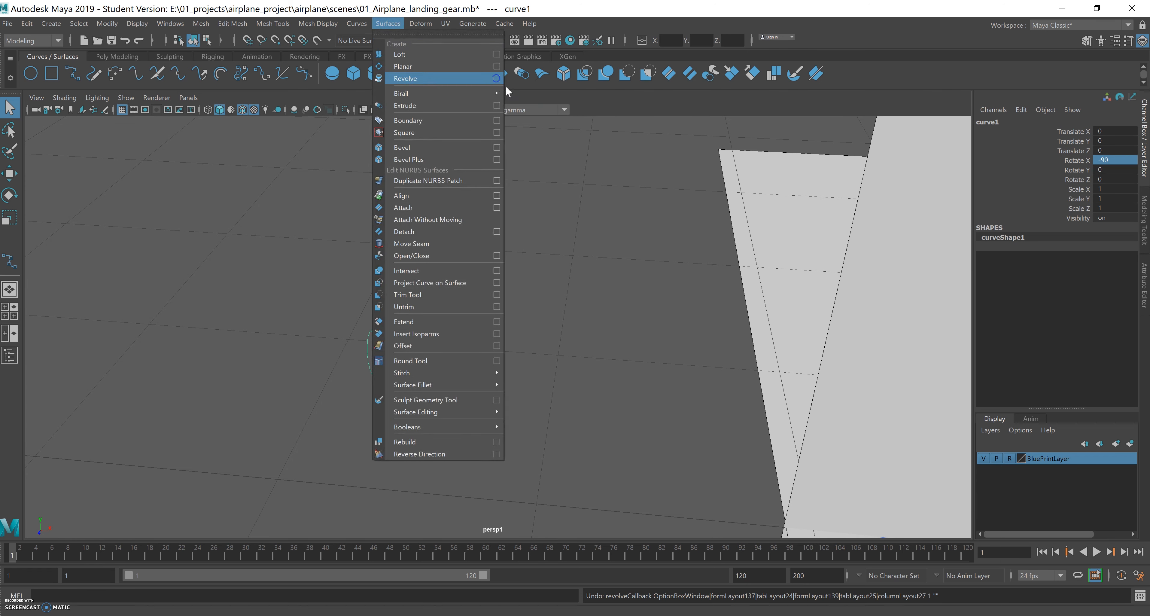
left_click(496, 79)
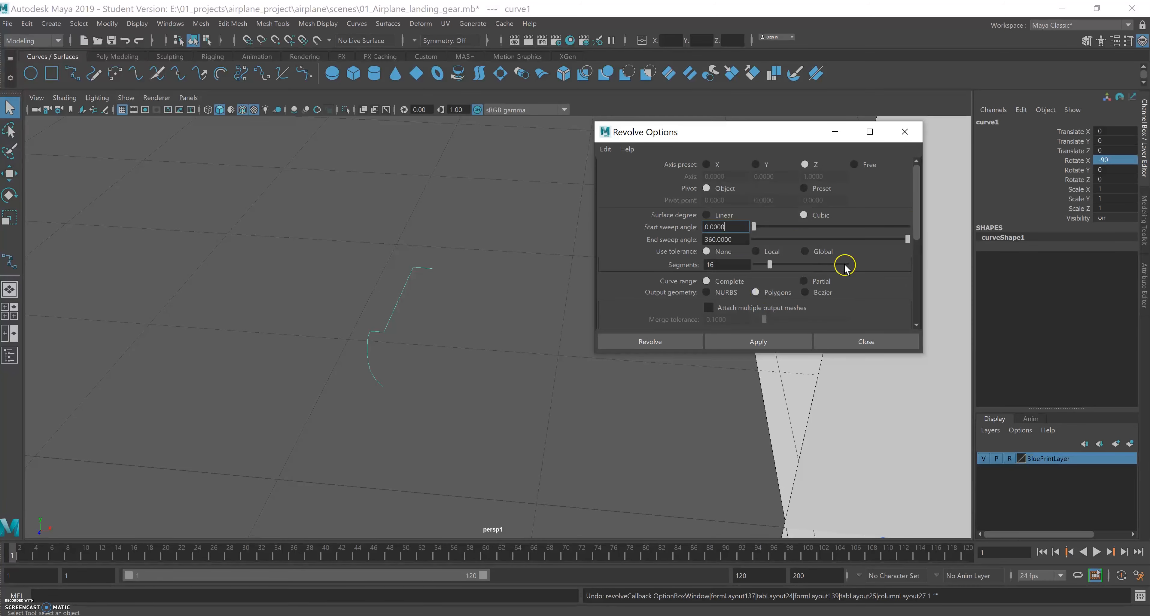
left_click_drag(915, 215, 921, 258)
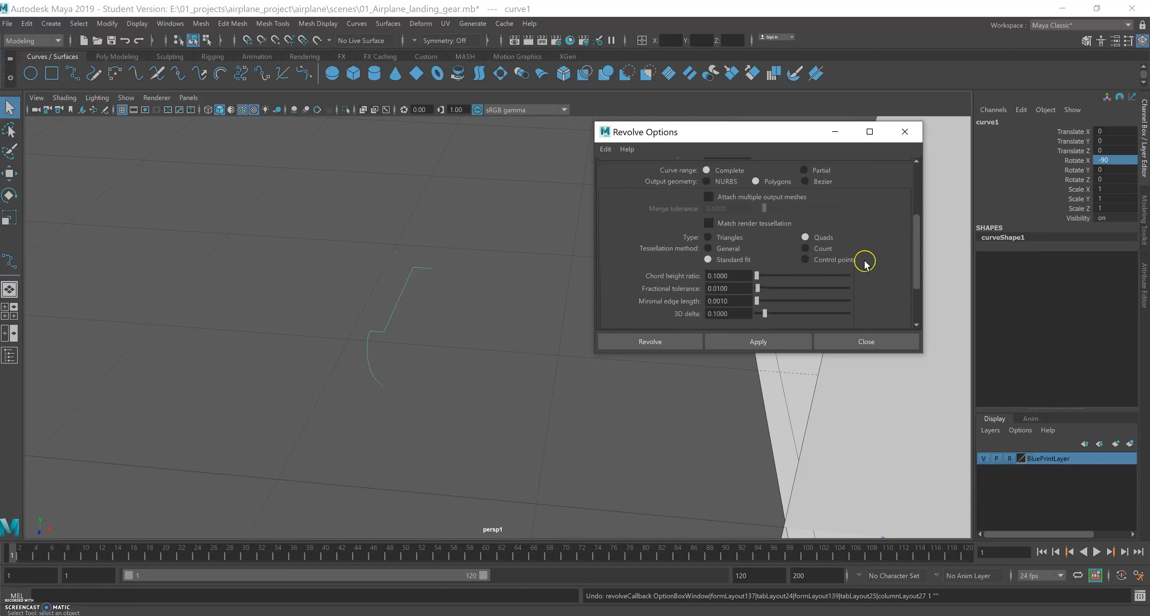
left_click(805, 260)
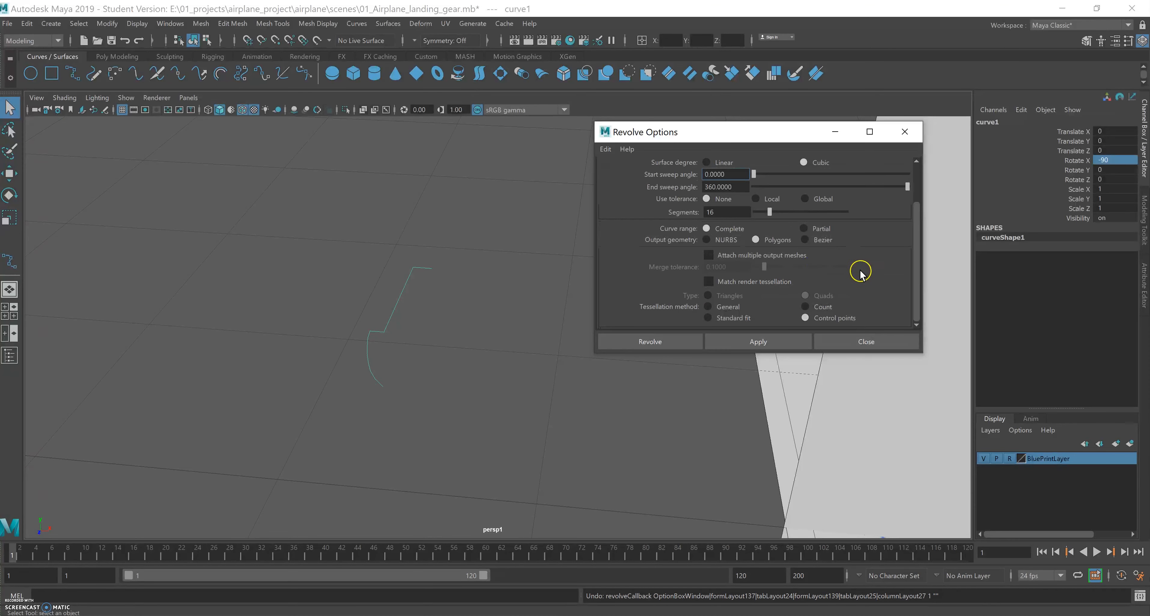
left_click(758, 342)
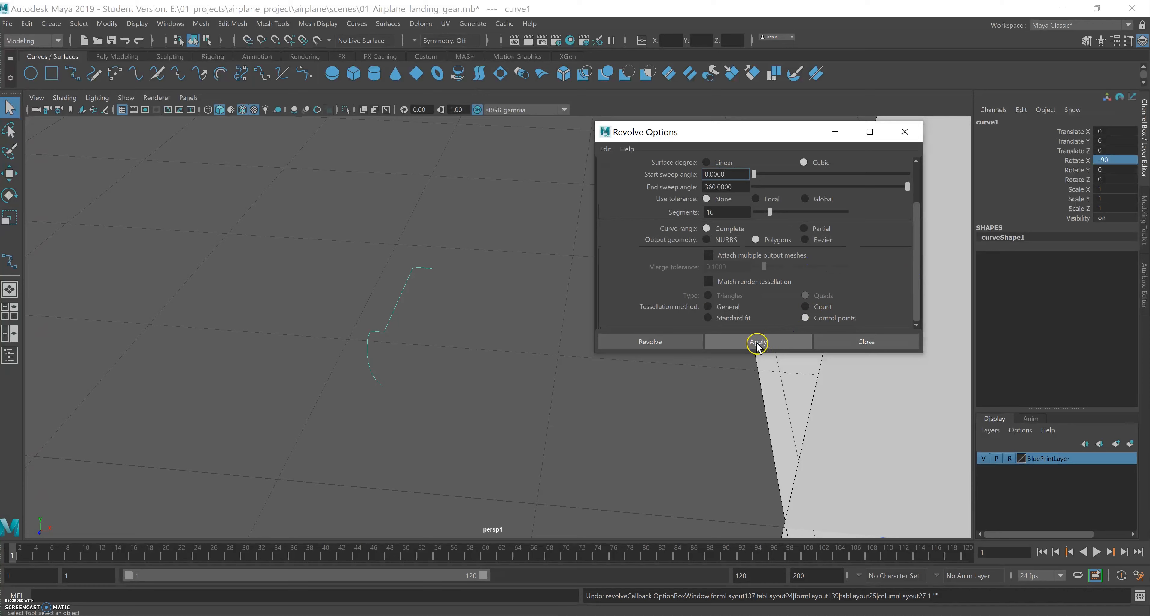
left_click(866, 342)
Step: Examine the revolved propeller hub from the side and head-on in the perspective view
left_click_drag(477, 356, 453, 352, "alt")
middle_click_drag(506, 369, 511, 326, "alt")
left_click_drag(511, 326, 524, 334, "alt")
middle_click_drag(476, 284, 534, 398, "alt")
right_click_drag(528, 381, 634, 368, "alt")
left_click_drag(531, 311, 485, 339, "alt")
left_click_drag(447, 307, 585, 363, "alt")
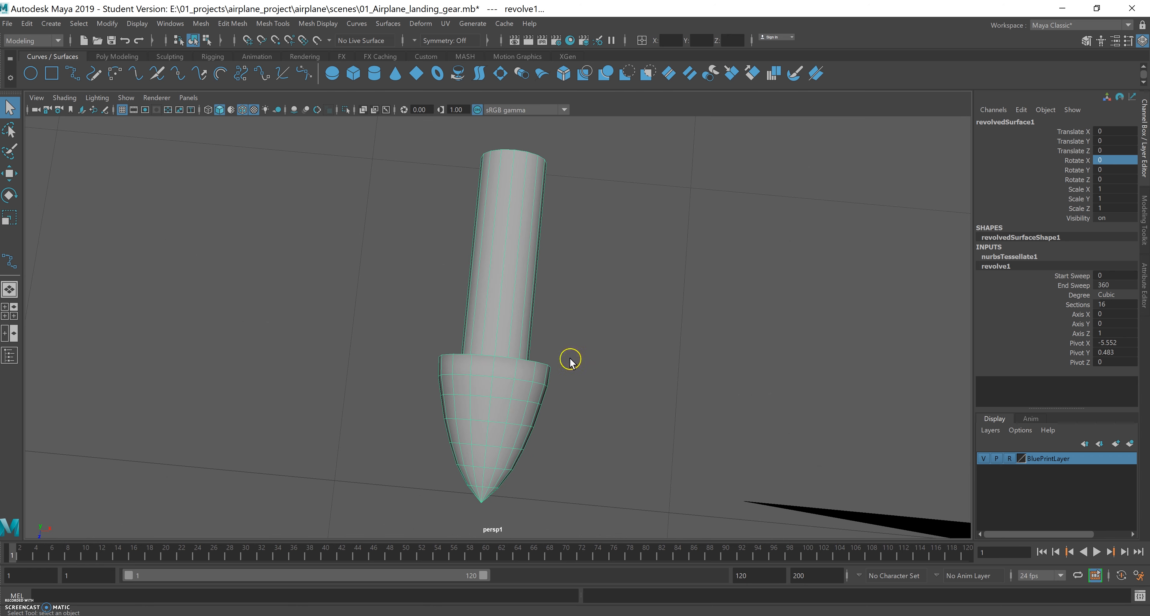
left_click_drag(571, 363, 576, 333, "alt")
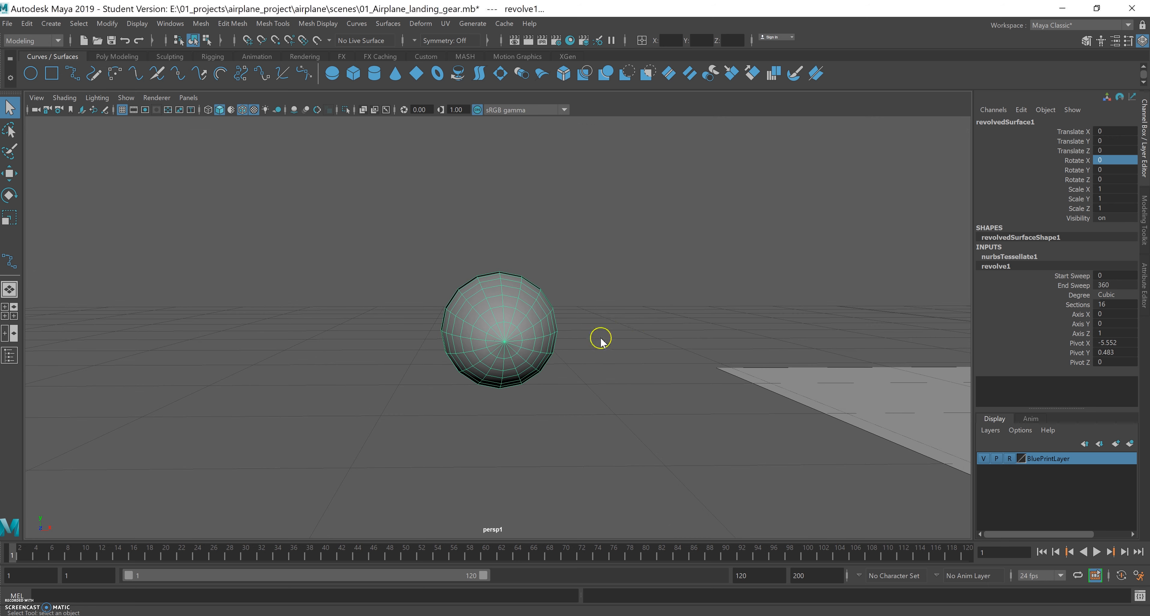
Step: Center the pivot of the revolved propeller hub, working in the front view
key("space")
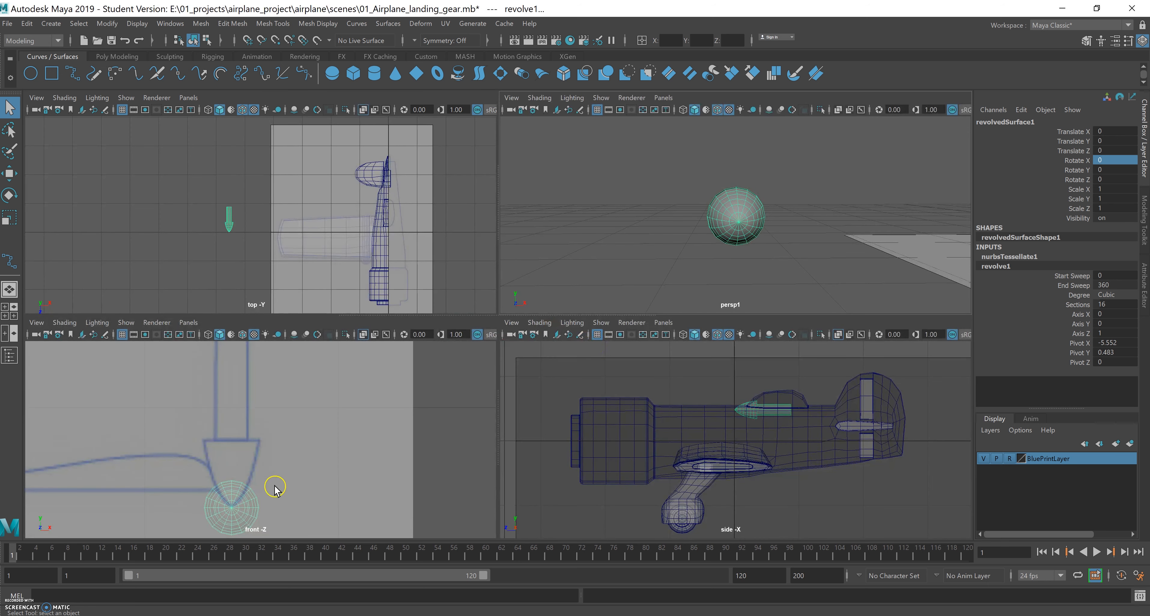
key("space")
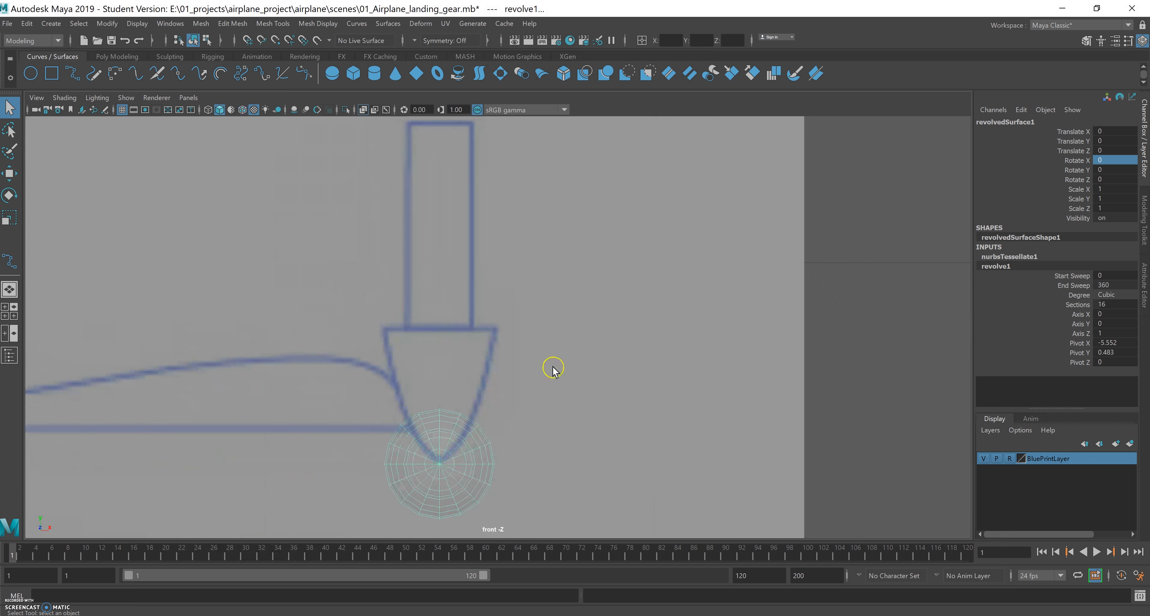
scroll(553, 369, "down", 8)
scroll(495, 311, "up", 2)
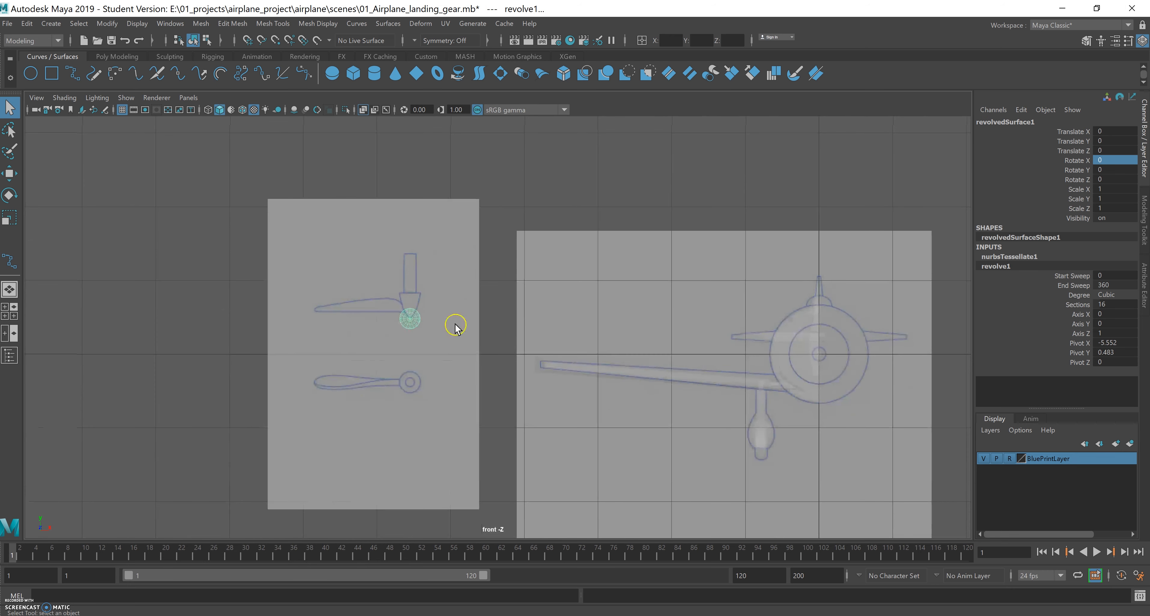
key("w")
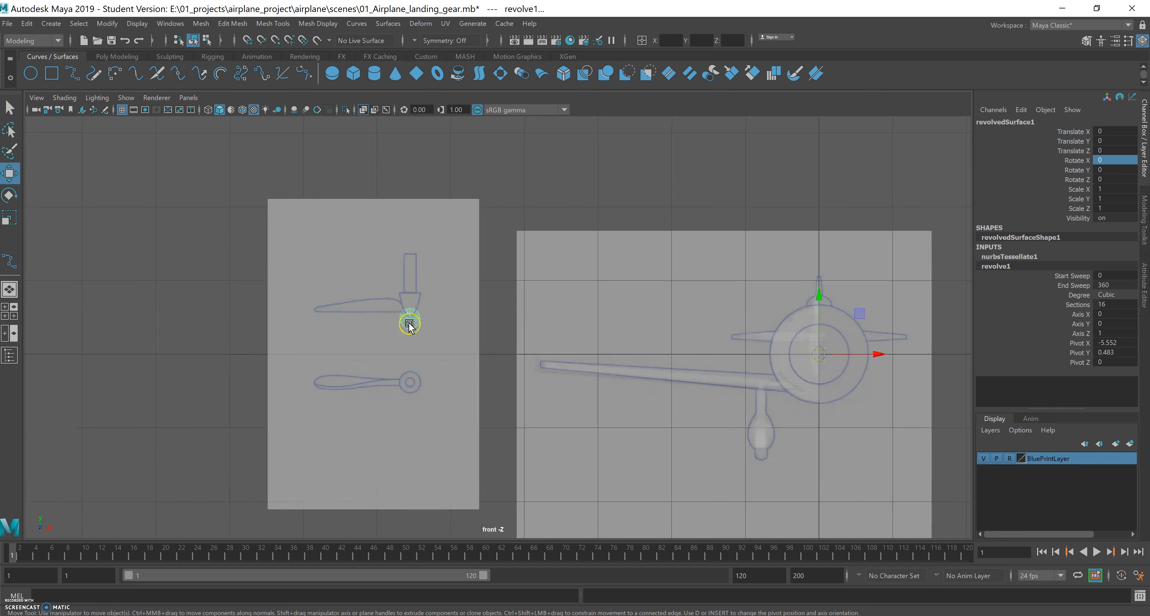
left_click(108, 24)
left_click(132, 112)
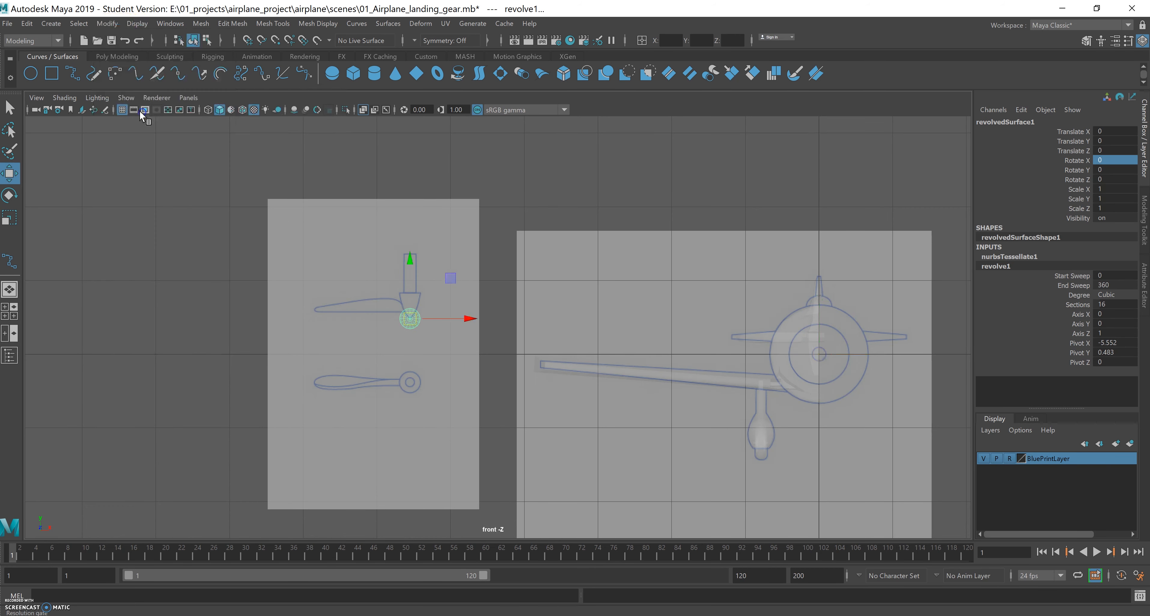
Step: Move the hub onto the centre of the airplane's nose in the front view, at Translate X 5.552 and Y -0.483
left_click_drag(469, 319, 875, 341)
left_click_drag(818, 263, 821, 305)
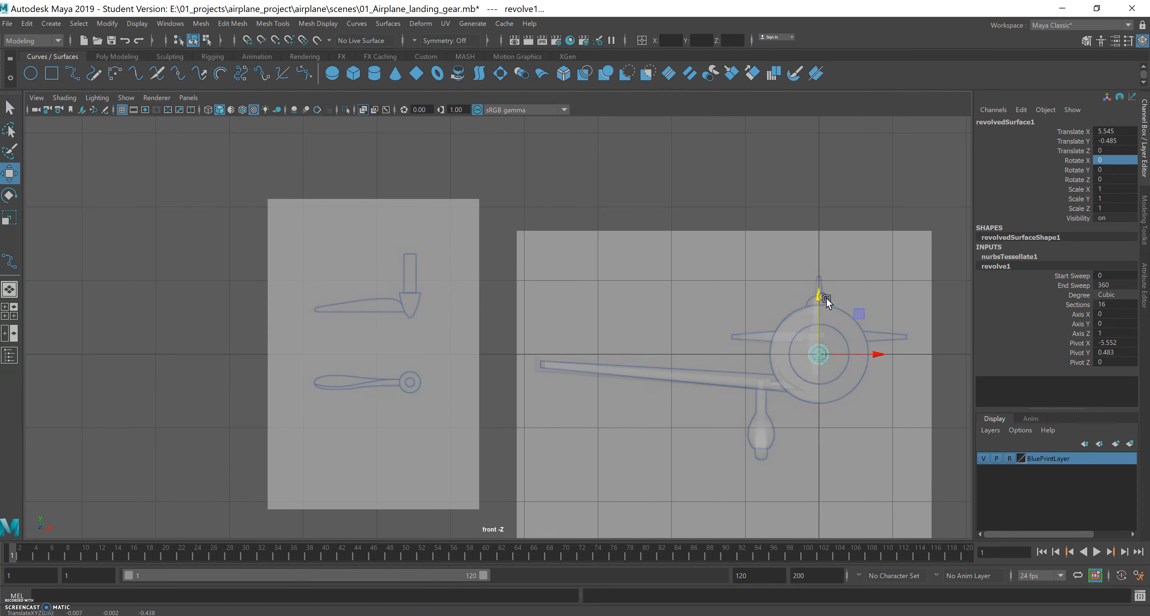
key("f")
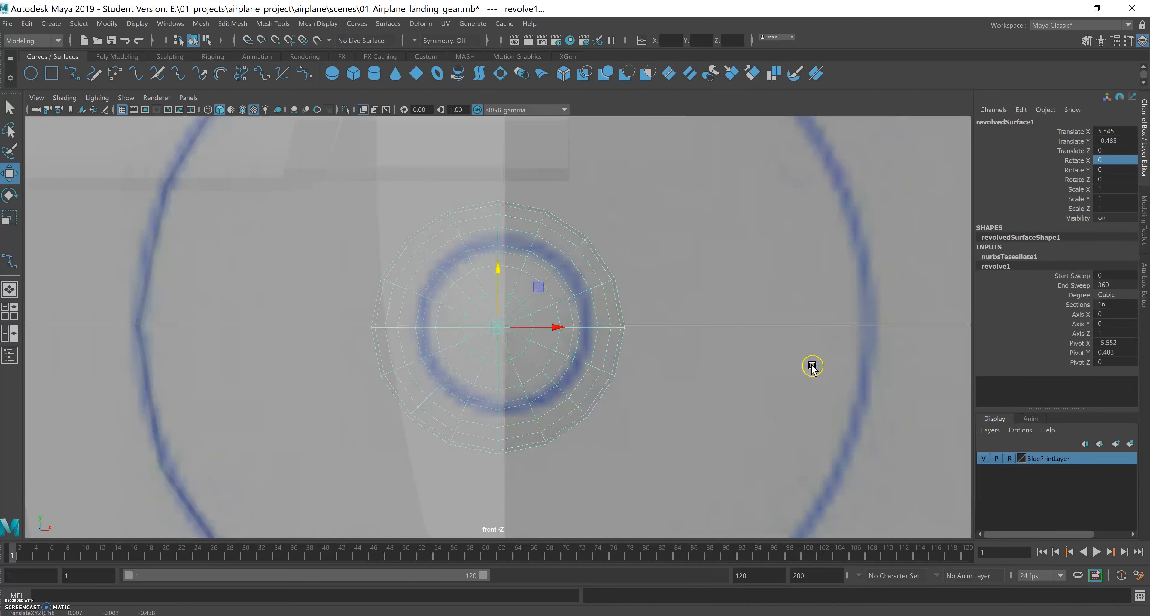
left_click_drag(561, 331, 562, 331)
scroll(693, 380, "up", 10)
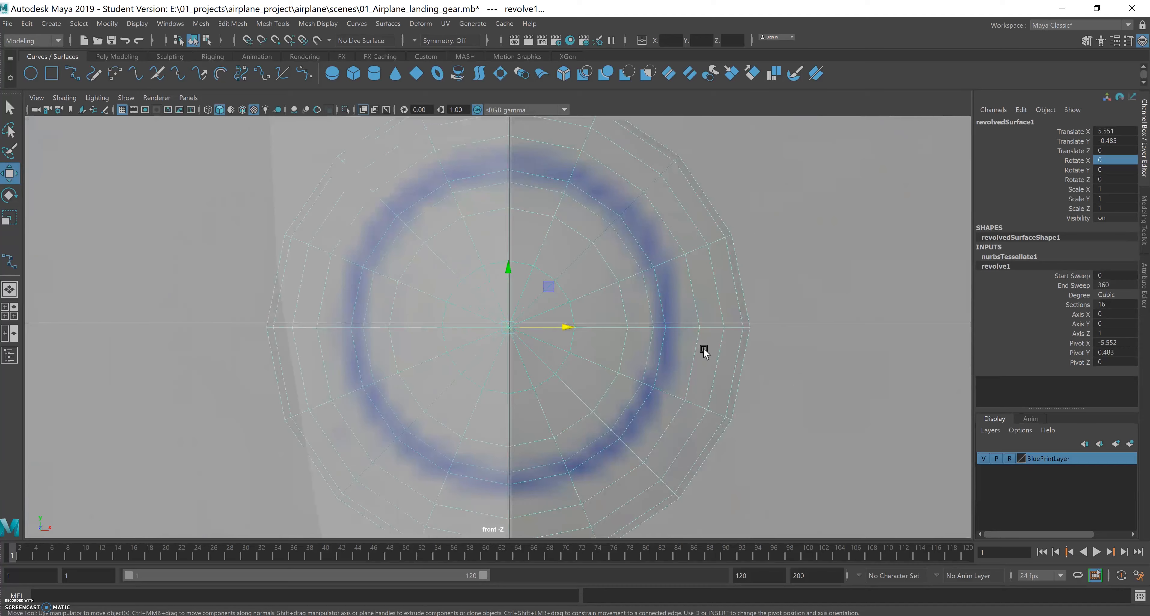
scroll(701, 328, "up", 5)
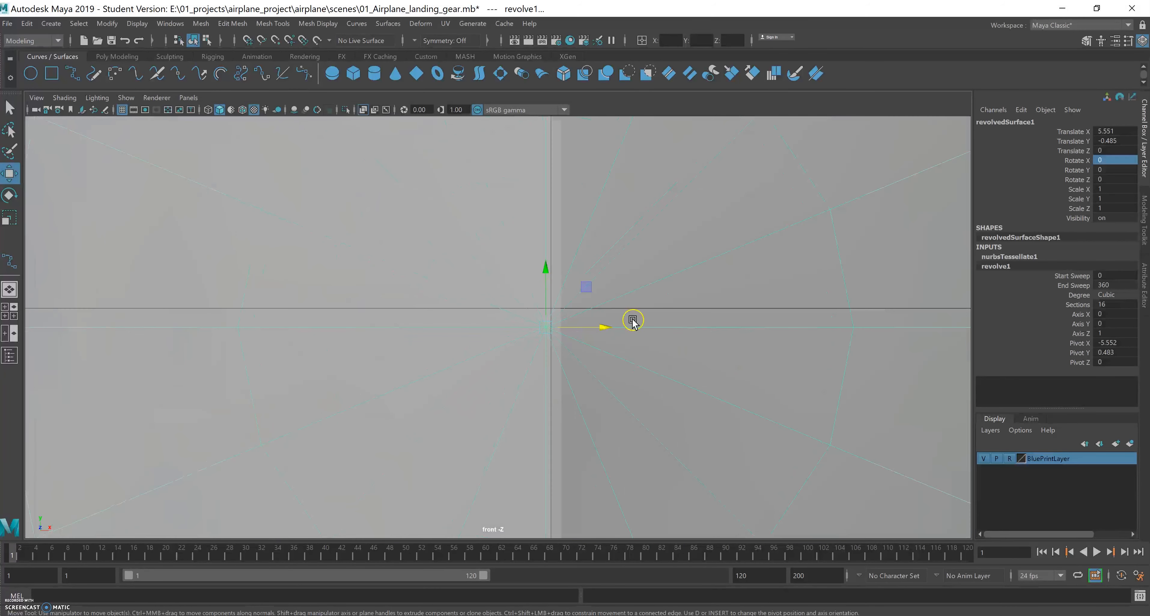
left_click_drag(606, 328, 610, 330)
left_click_drag(556, 273, 548, 251)
left_click_drag(611, 307, 602, 306)
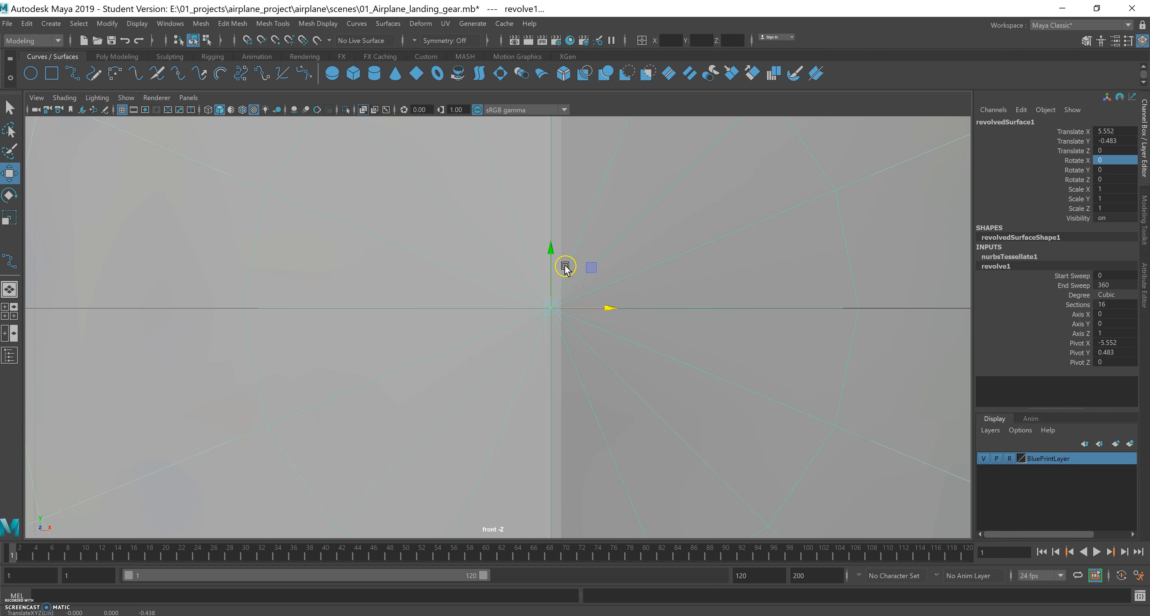
Step: Move the hub forward to the front of the engine in the side view, at Translate Z 2.901
key("space")
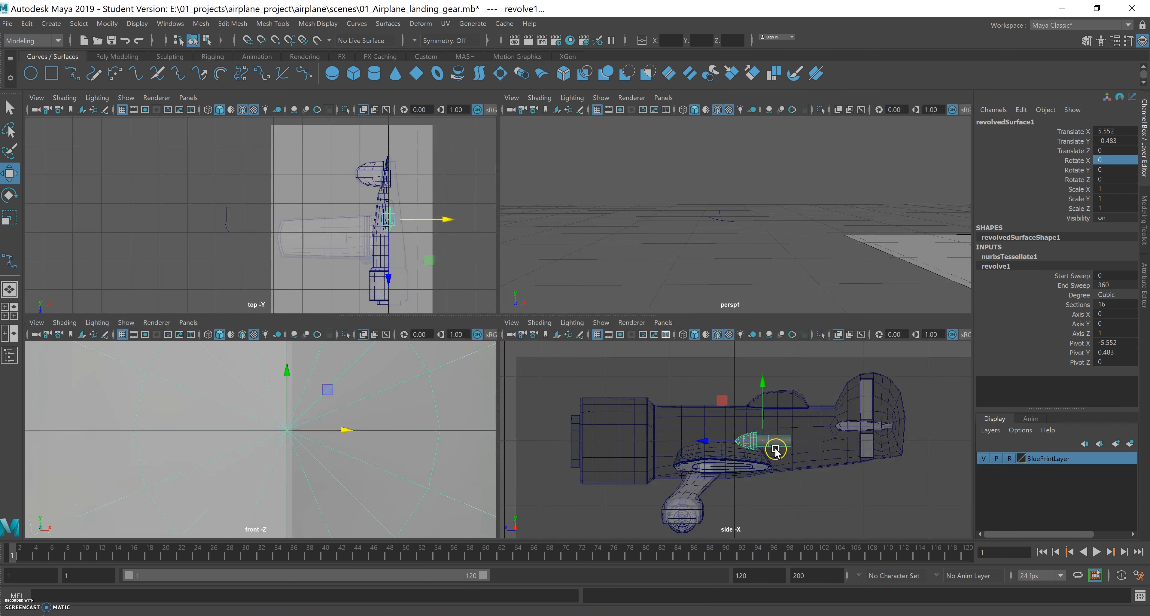
key("space")
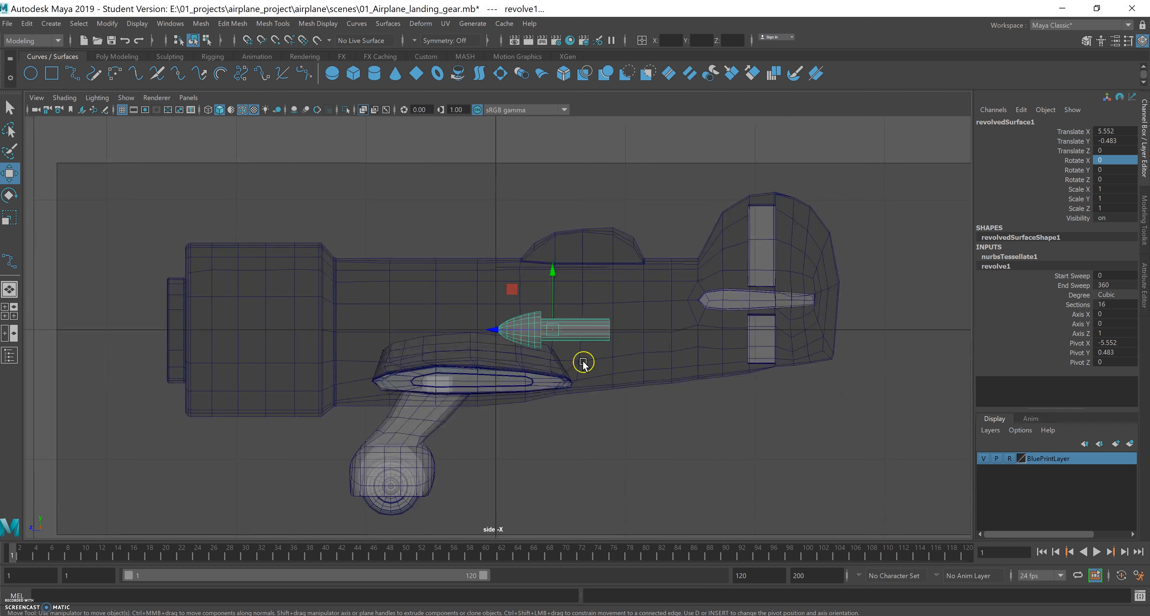
left_click_drag(495, 329, 118, 337)
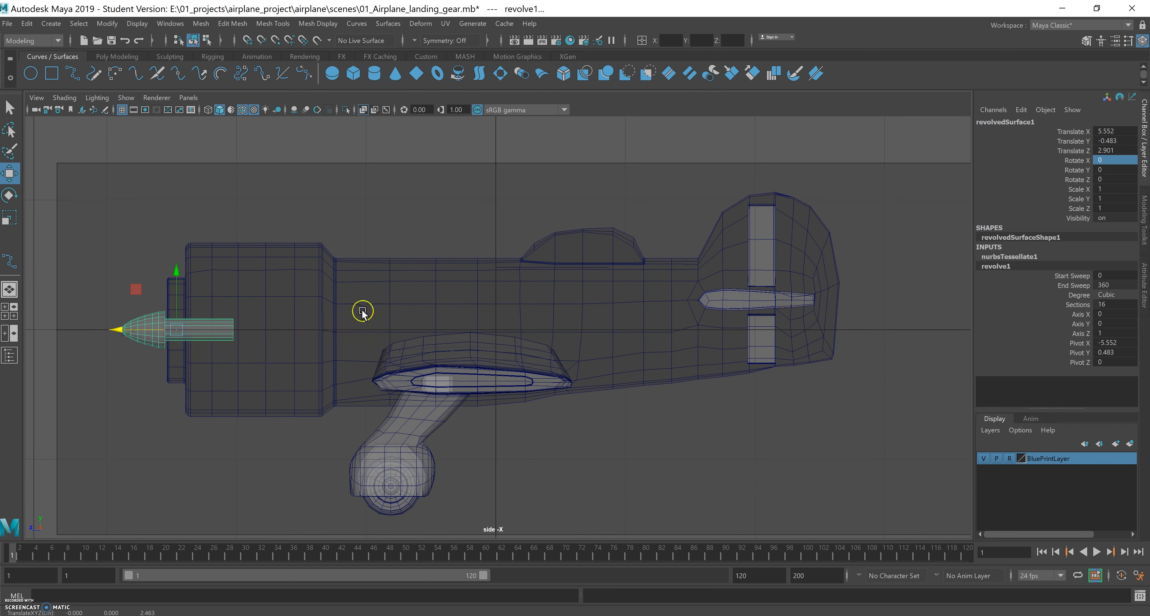
Step: Delete the propeller hub's construction history and remove the original profile curve, working in the perspective view
key("space")
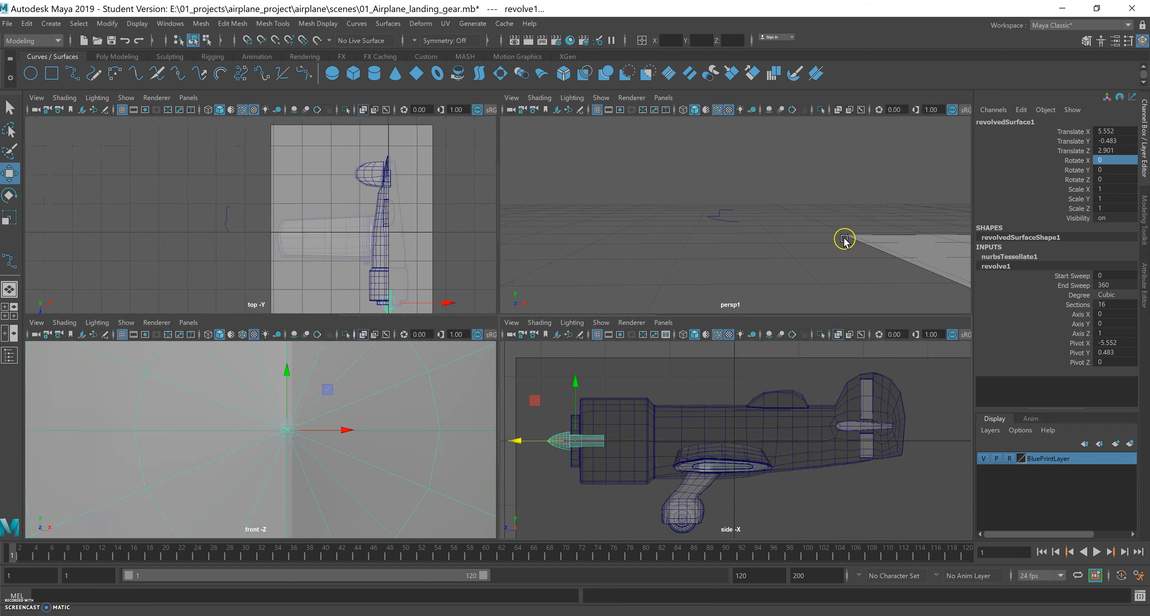
key("space")
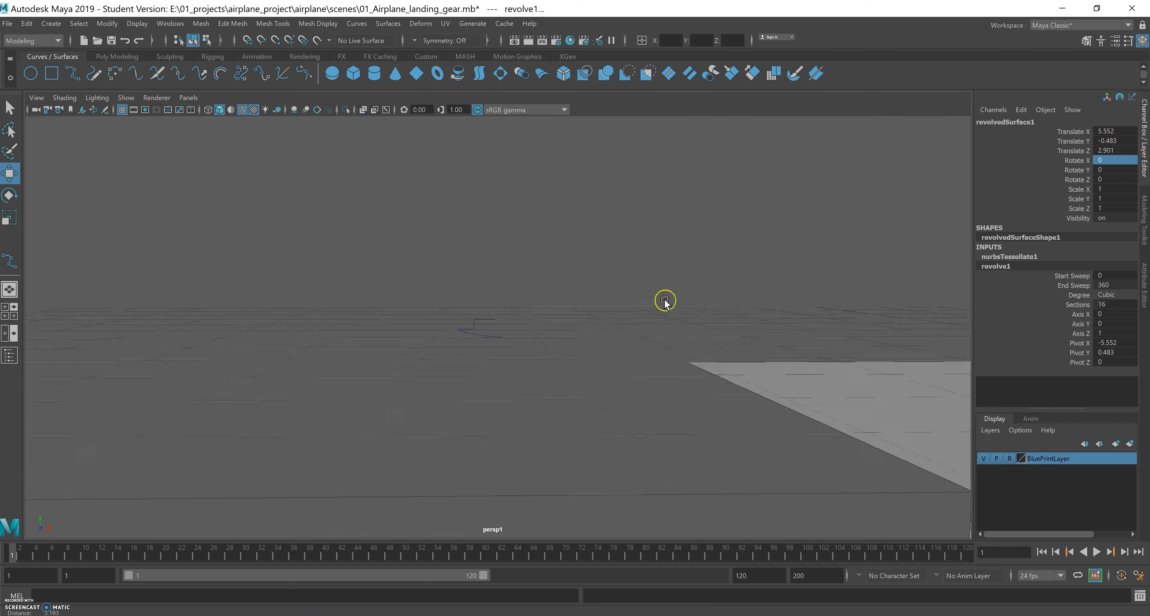
left_click_drag(744, 297, 637, 324, "alt")
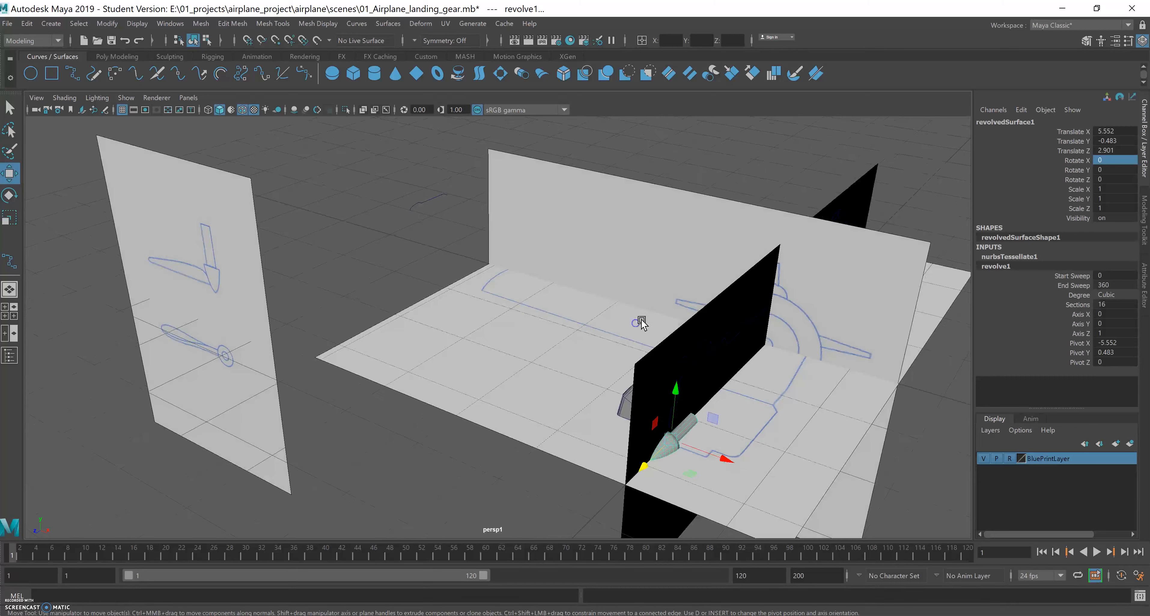
left_click(28, 26)
mouse_move(92, 166)
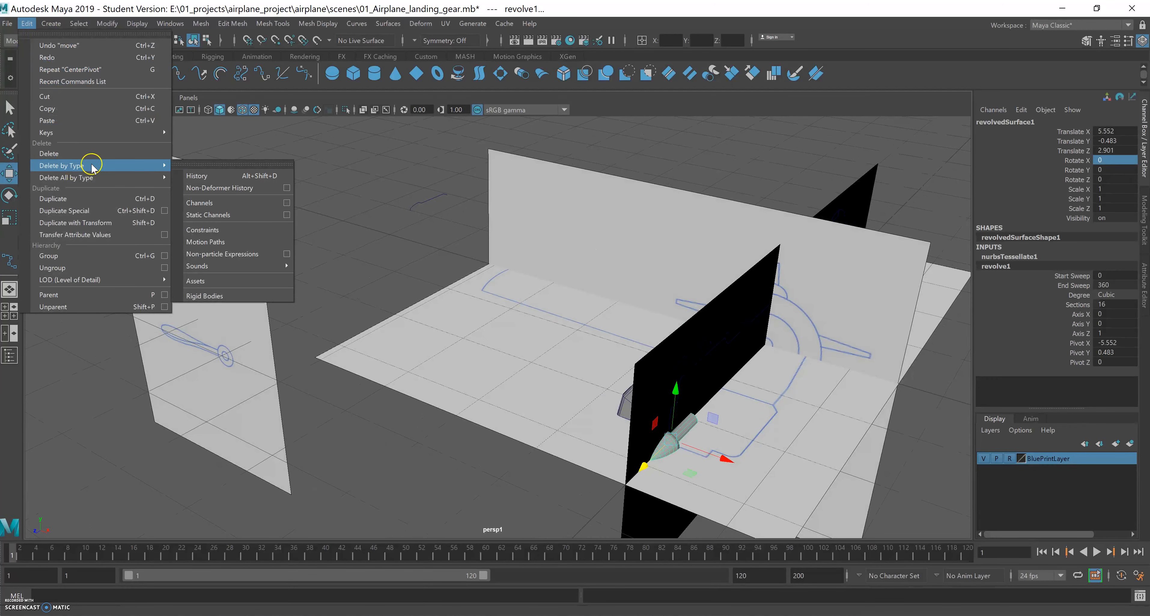
left_click(197, 176)
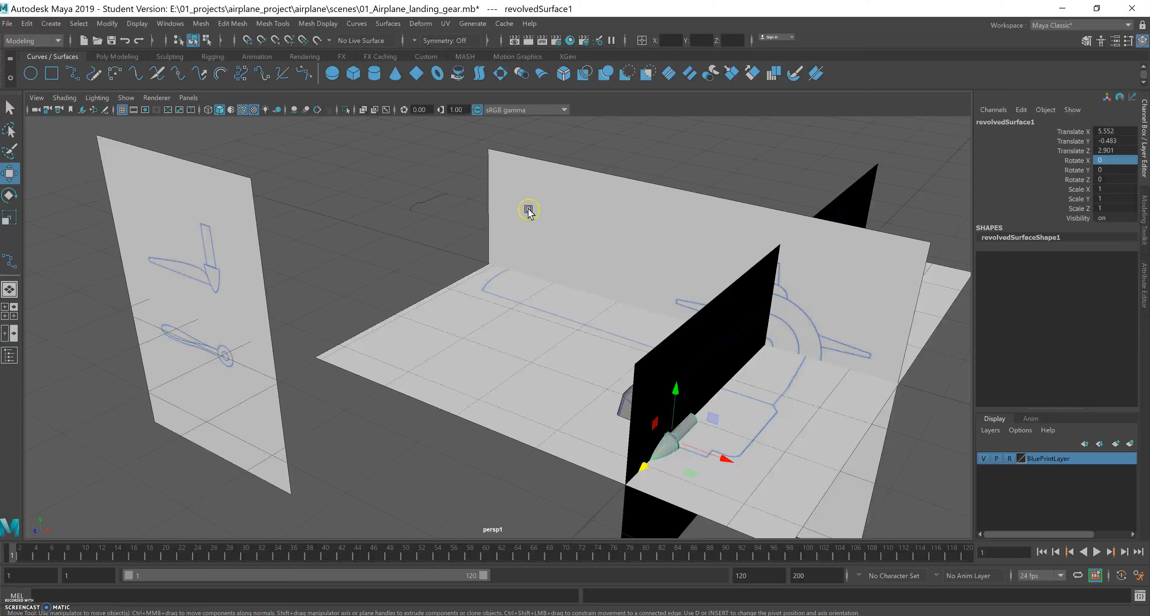
left_click_drag(401, 188, 456, 239)
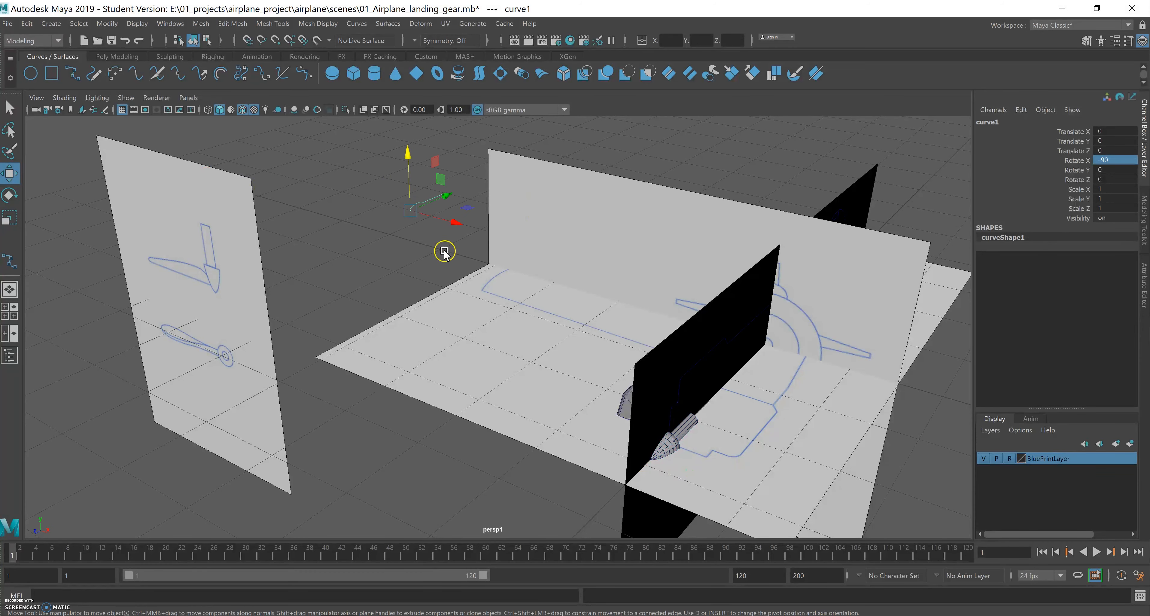
left_click(424, 248)
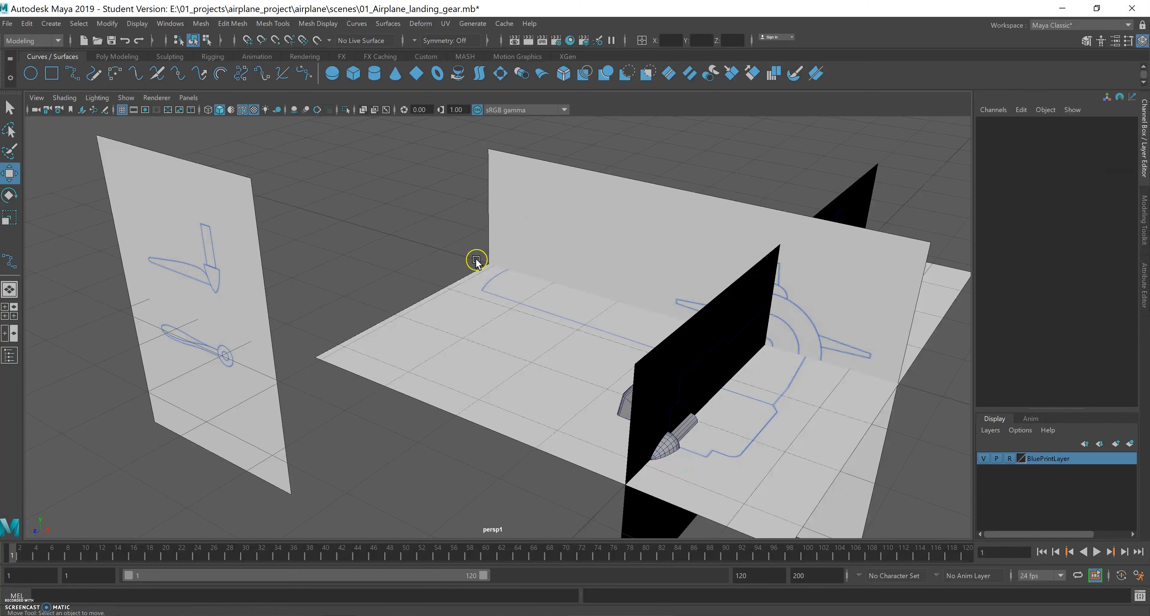
Step: Examine the hub's placement on the engine's nose in the perspective view
left_click_drag(576, 325, 601, 352, "alt")
right_click_drag(601, 352, 695, 338, "alt")
middle_click_drag(661, 288, 660, 336, "alt")
left_click_drag(675, 345, 686, 341, "alt")
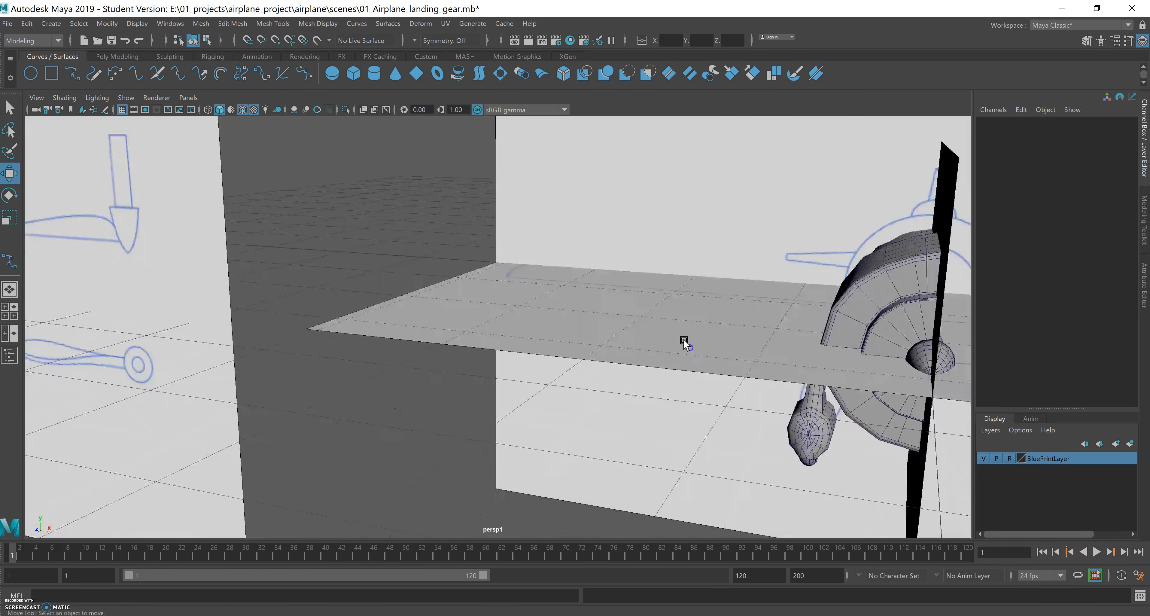
middle_click_drag(685, 341, 561, 323, "alt")
left_click_drag(561, 324, 677, 320, "alt")
Step: Delete the hub faces beyond the airplane's centre line in the top view, keeping only the half that matches the modelled fuselage side
key("space")
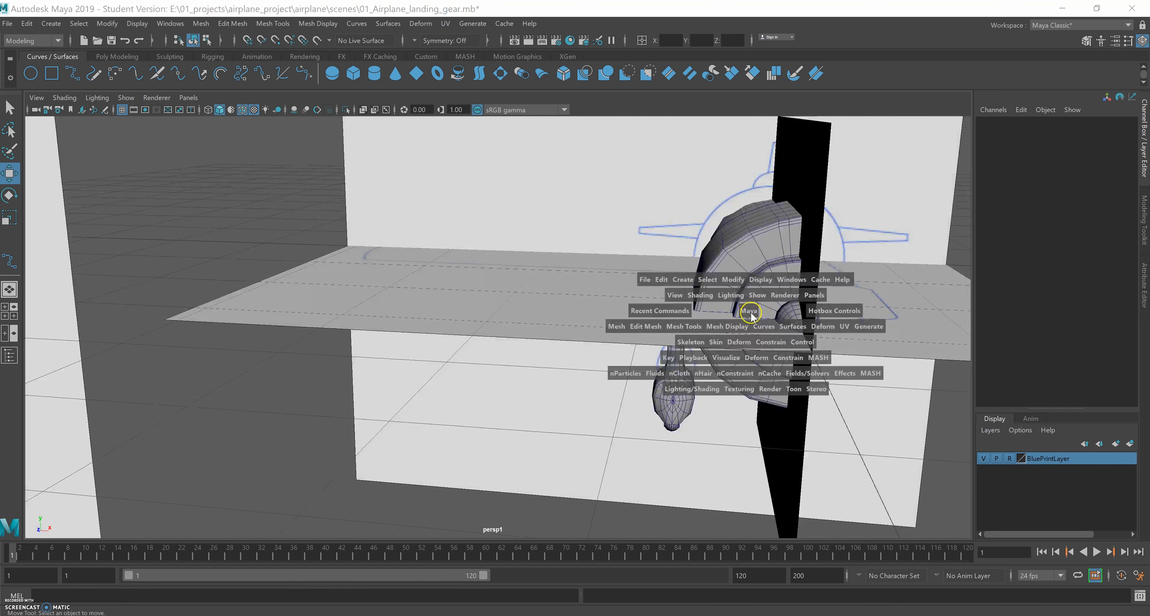
key("space")
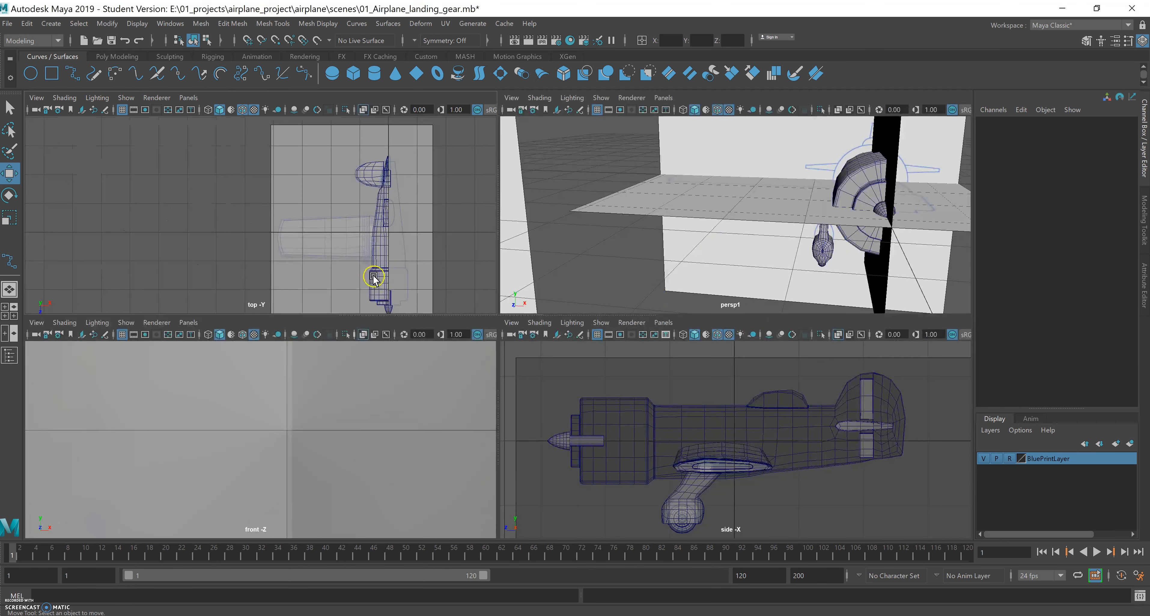
key("space")
middle_click_drag(604, 309, 380, 218, "alt")
right_click_drag(381, 219, 694, 317, "alt")
middle_click_drag(591, 309, 486, 184, "alt")
right_click_drag(485, 184, 893, 340, "alt")
middle_click_drag(481, 275, 522, 314, "alt")
right_click_drag(522, 314, 539, 352, "alt")
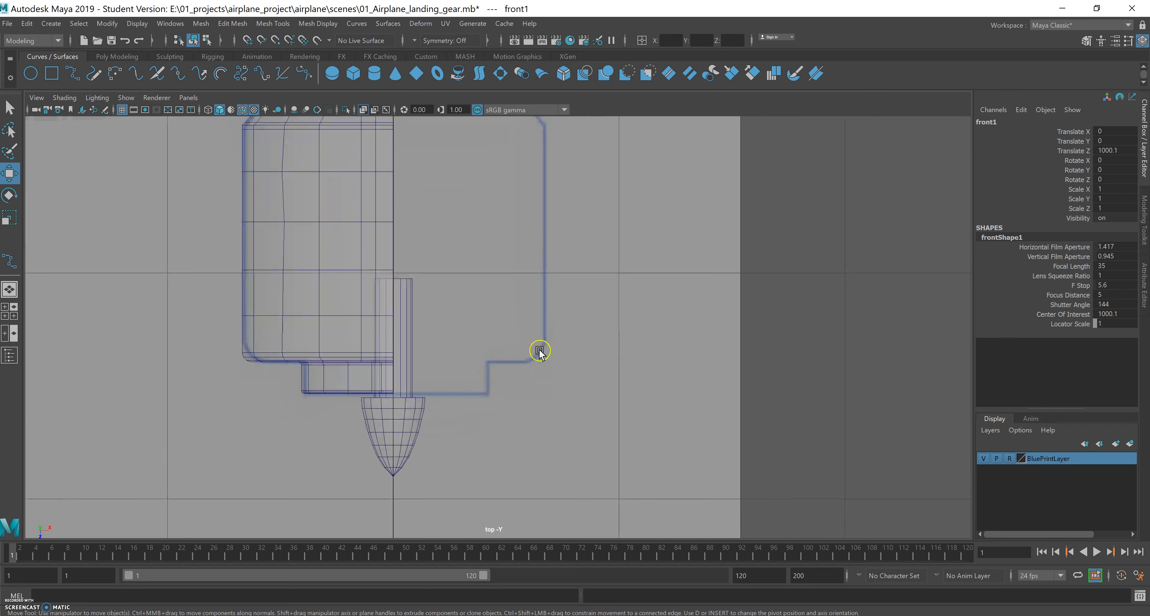
left_click(419, 437)
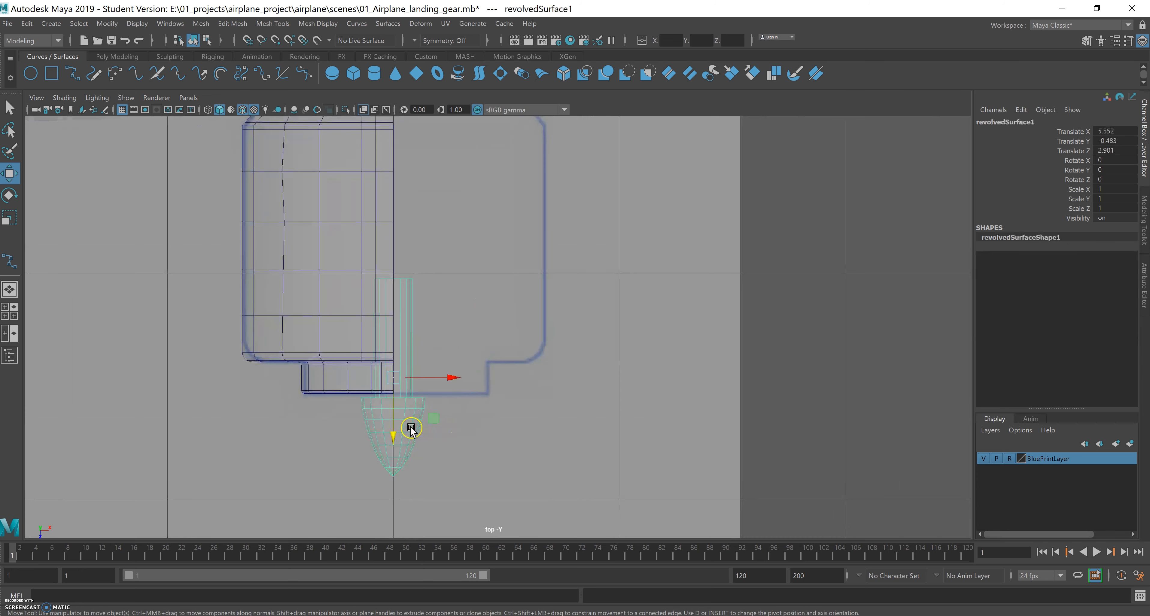
right_click(411, 428)
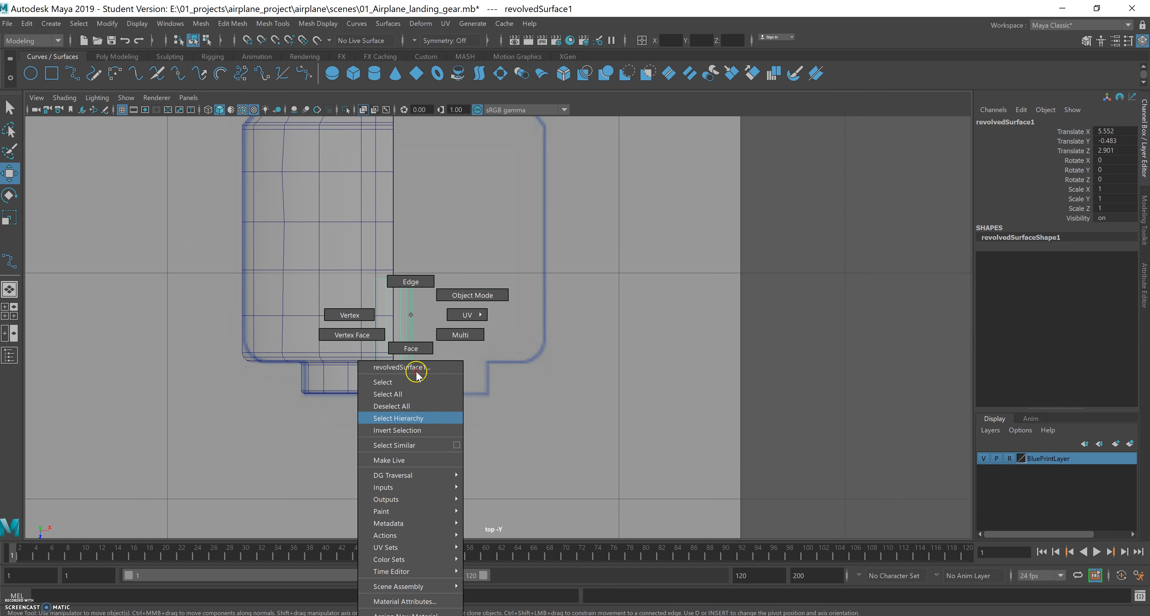
left_click(410, 348)
middle_click_drag(450, 354, 506, 328, "alt")
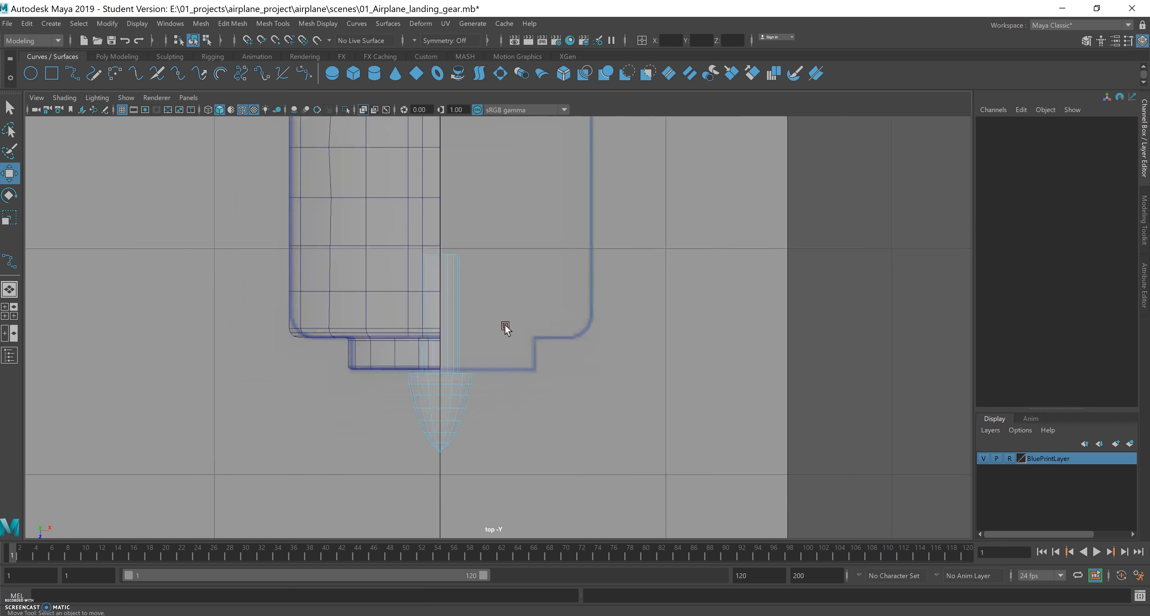
left_click_drag(506, 219, 455, 459)
left_click_drag(441, 507, 443, 507)
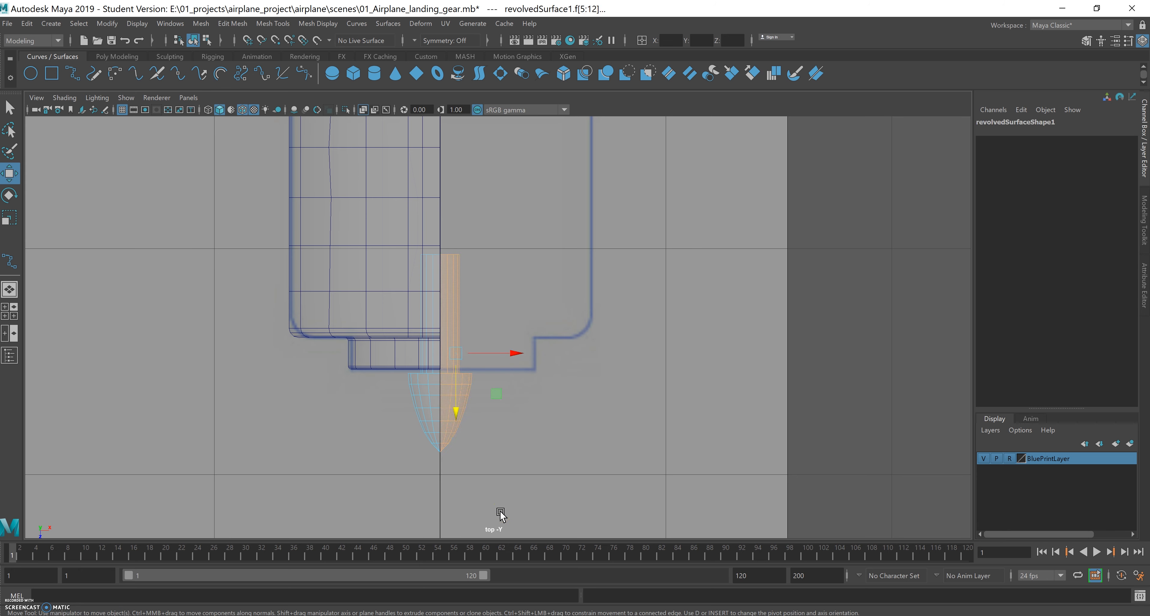
key("Delete")
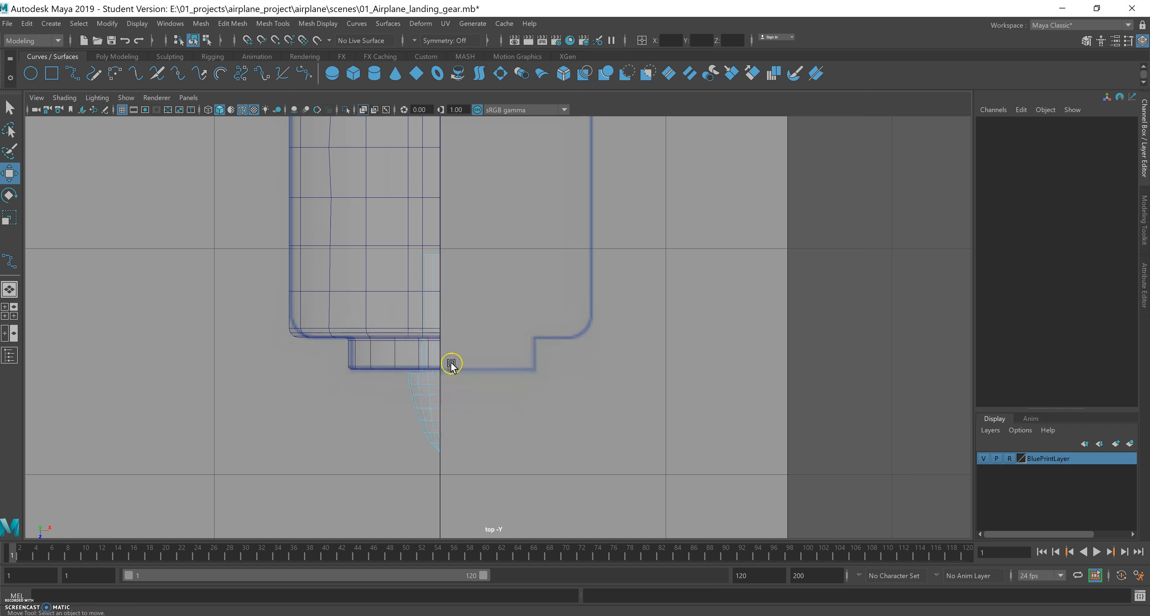
Step: Hide the BluePrintLayer in the perspective view
key("space")
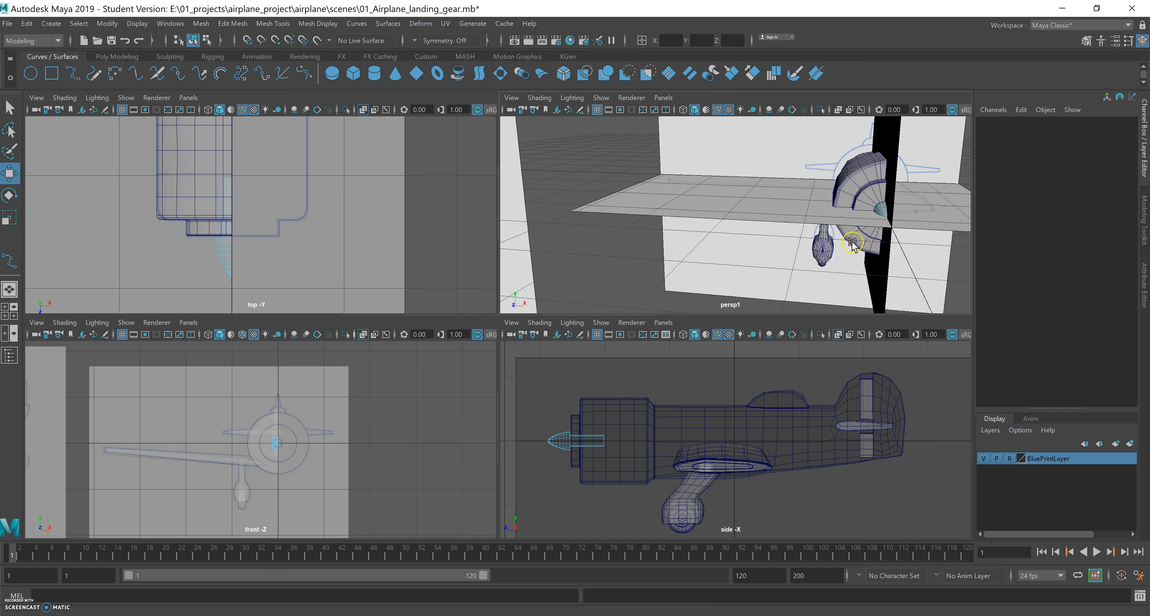
key("space")
mouse_move(715, 298)
left_mouse_down("alt")
mouse_move(663, 275)
mouse_move(631, 277)
mouse_move(714, 291)
left_mouse_up("alt")
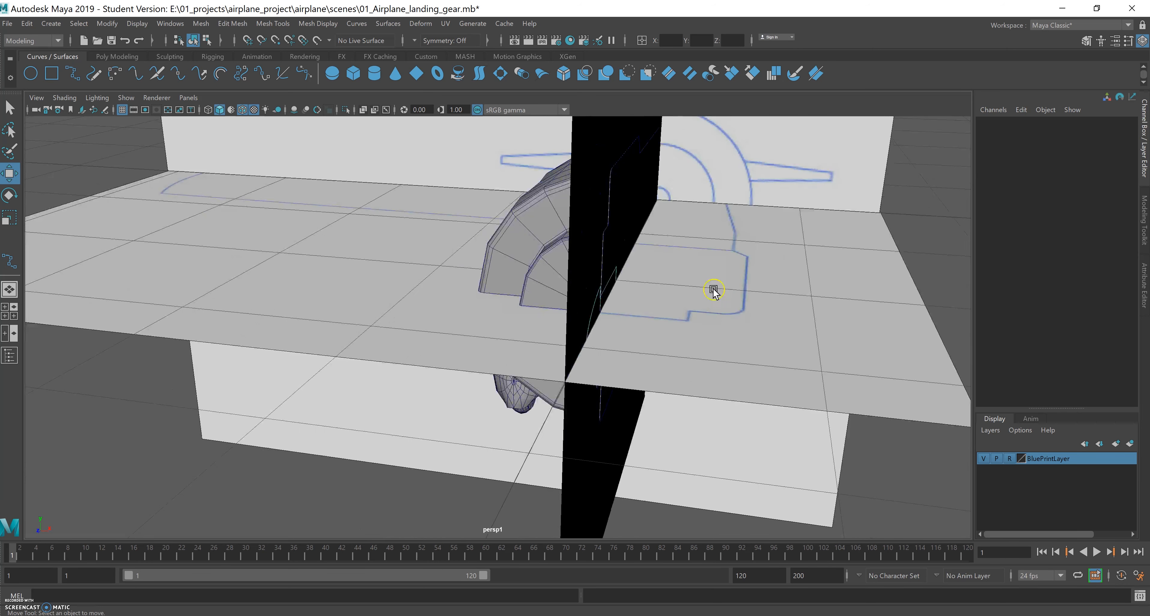
left_click(985, 458)
Step: Inspect the front of the half airplane with the halved hub from several angles
left_click_drag(752, 385, 626, 358, "alt")
right_click_drag(534, 362, 688, 336, "alt")
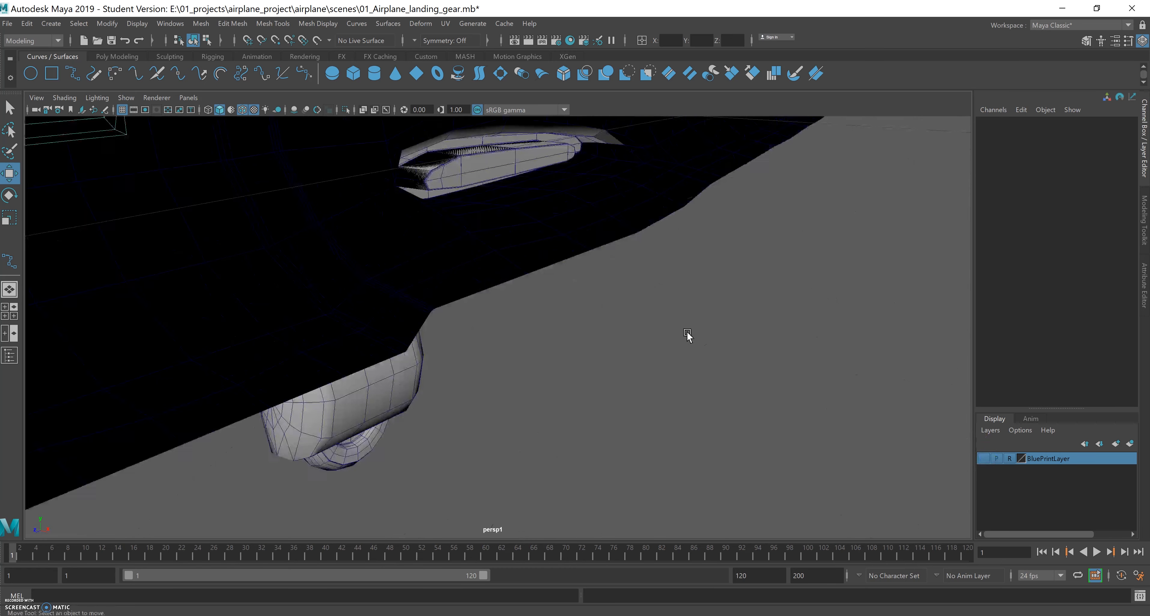
left_click_drag(697, 343, 743, 344, "alt")
middle_click_drag(705, 336, 567, 373, "alt")
left_click_drag(567, 374, 561, 345, "alt")
scroll(557, 338, "down", 8)
left_click_drag(625, 391, 585, 364, "alt")
scroll(683, 335, "up", 4)
left_click_drag(684, 335, 588, 347, "alt")
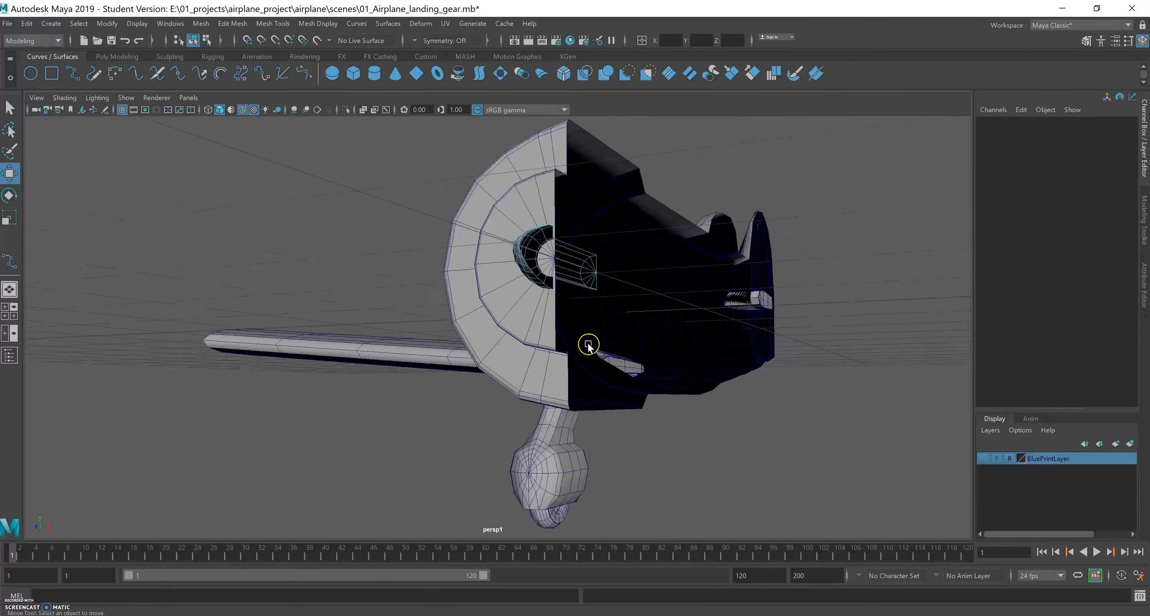
scroll(737, 313, "up", 4)
mouse_move(704, 324)
left_mouse_down("alt")
mouse_move(711, 336)
mouse_move(698, 327)
left_mouse_up("alt")
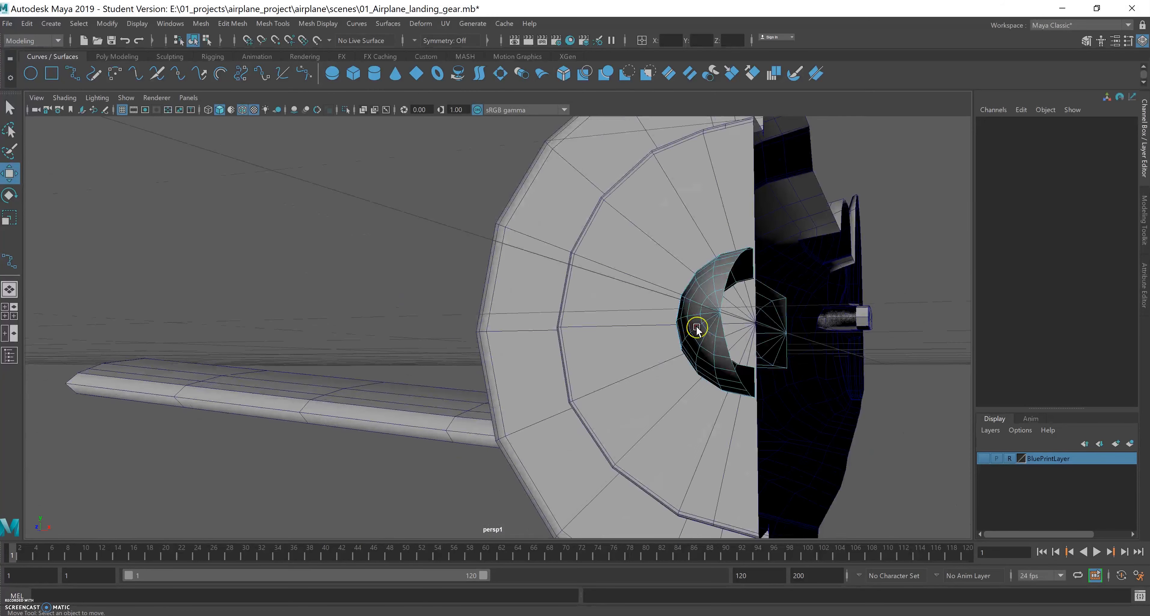
Step: Check the halved hub's open cut edge and interior up close against the engine's centre line
right_click_drag(697, 327, 793, 313, "alt")
middle_click_drag(793, 314, 713, 319, "alt")
mouse_move(713, 319)
left_mouse_down("alt")
mouse_move(676, 315)
mouse_move(694, 328)
left_mouse_up("alt")
right_click_drag(694, 328, 711, 326, "alt")
left_click_drag(710, 325, 676, 320, "alt")
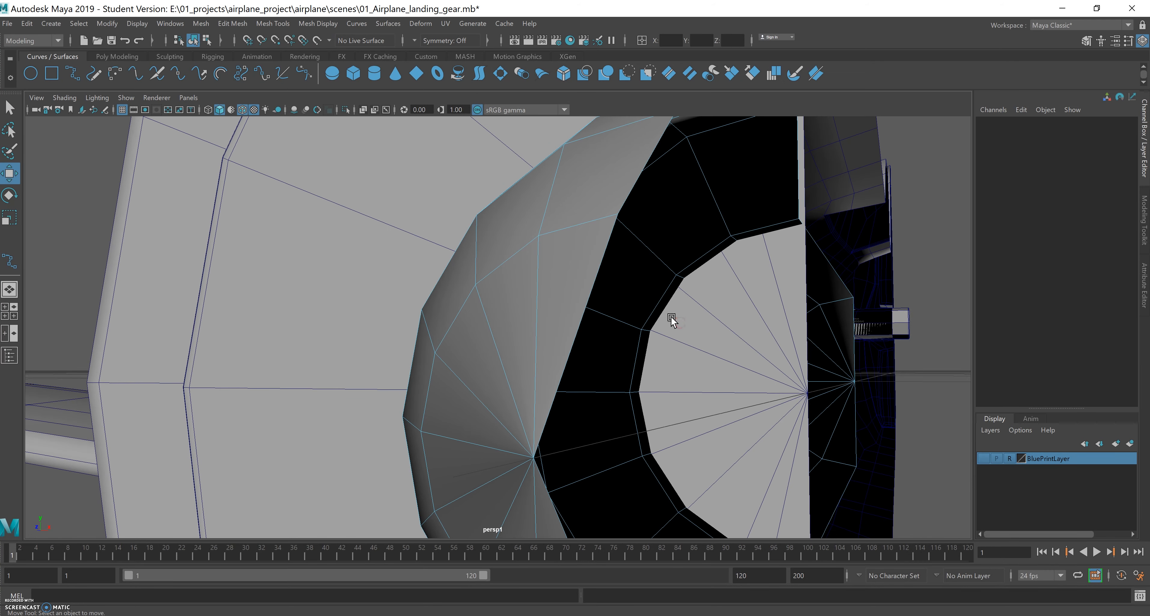
right_click_drag(629, 328, 552, 342, "alt")
mouse_move(552, 341)
left_mouse_down("alt")
mouse_move(577, 358)
mouse_move(547, 340)
left_mouse_up("alt")
middle_click_drag(547, 340, 760, 291, "alt")
right_click_drag(760, 291, 547, 300, "alt")
left_click_drag(547, 299, 624, 335, "alt")
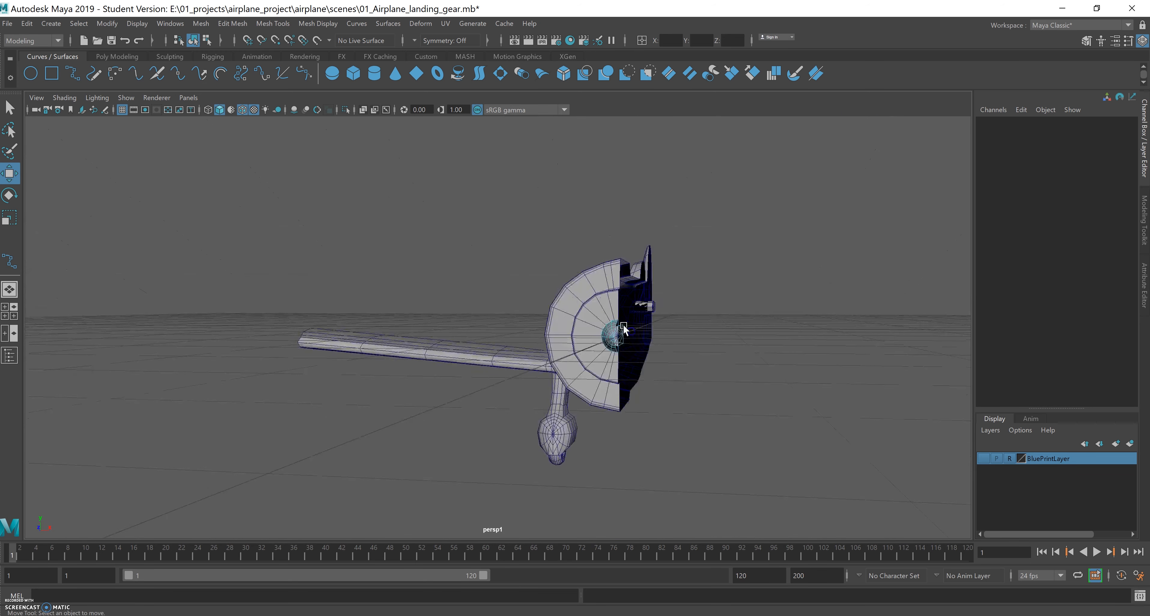
Step: Select the vertices along the hub's cut edge and set their X position with an absolute transform to align them
right_click_drag(624, 335, 847, 348, "alt")
left_click_drag(695, 321, 671, 320, "alt")
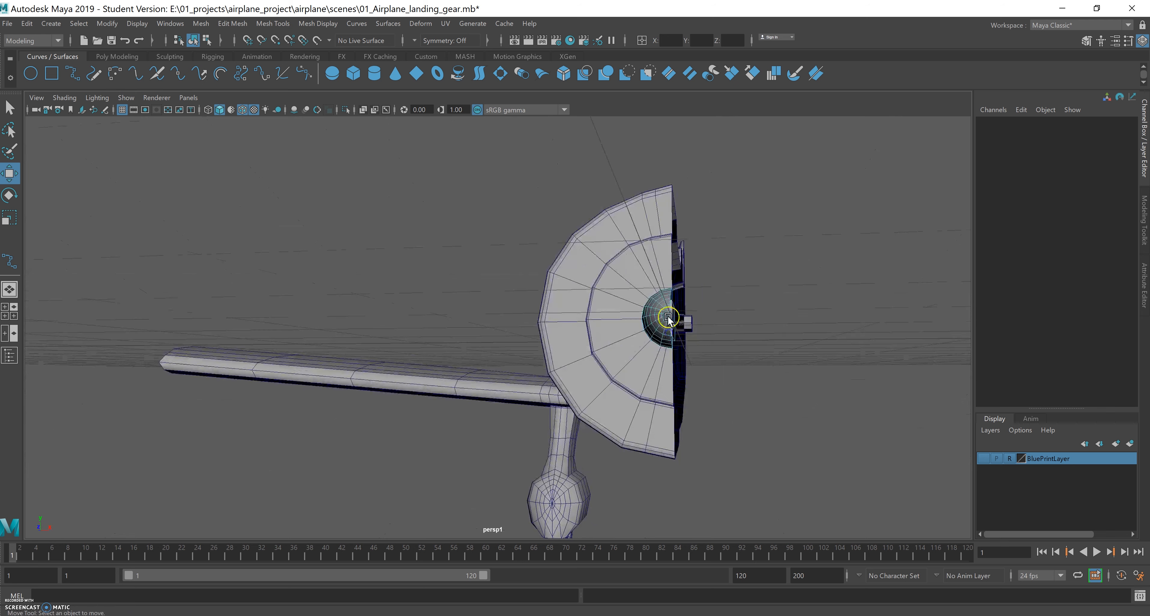
right_click_drag(670, 320, 756, 340, "alt")
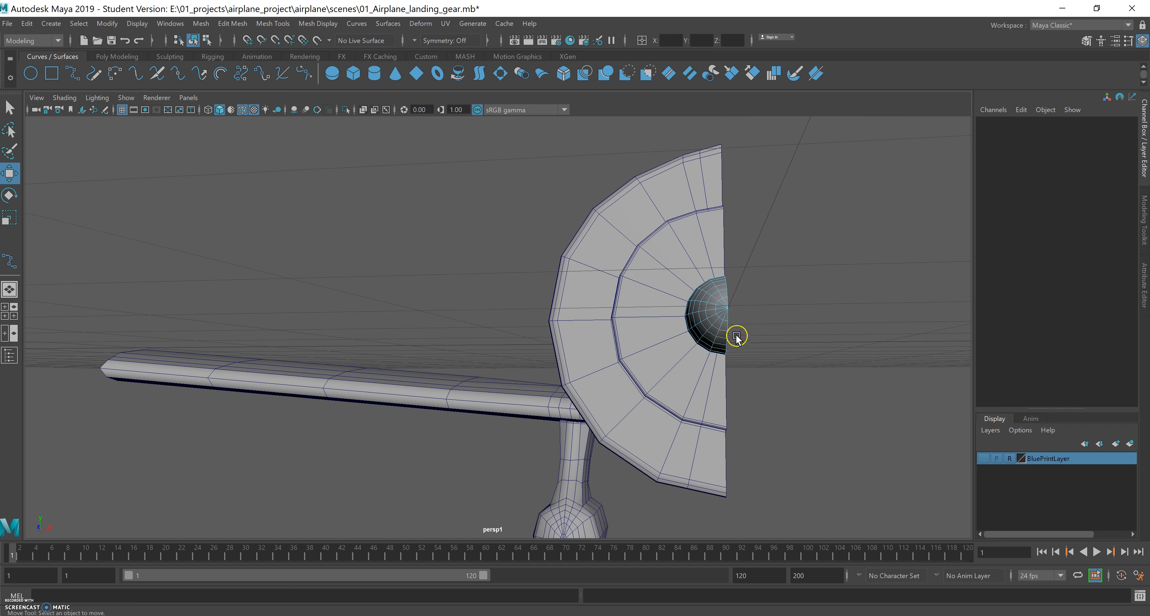
left_click_drag(735, 331, 733, 334, "alt")
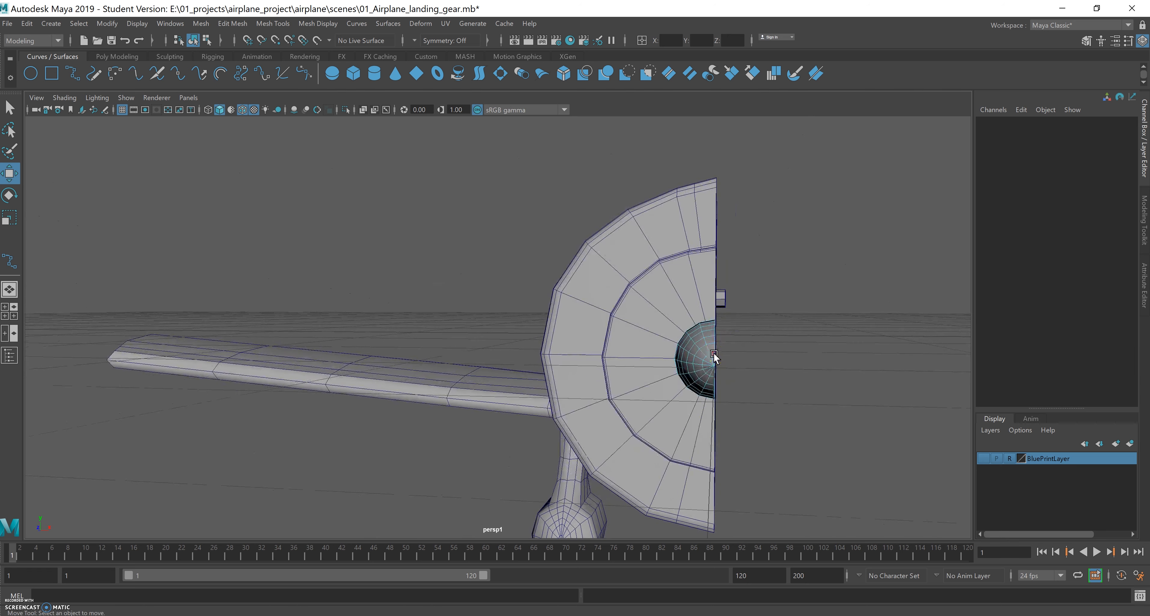
right_click(714, 314)
right_click_drag(709, 323, 657, 312)
left_click_drag(706, 328, 723, 292, "alt")
right_click_drag(723, 292, 788, 296, "alt")
mouse_move(788, 299)
left_mouse_down("alt")
mouse_move(783, 287)
mouse_move(811, 290)
mouse_move(791, 311)
left_mouse_up("alt")
left_click_drag(793, 229, 765, 354)
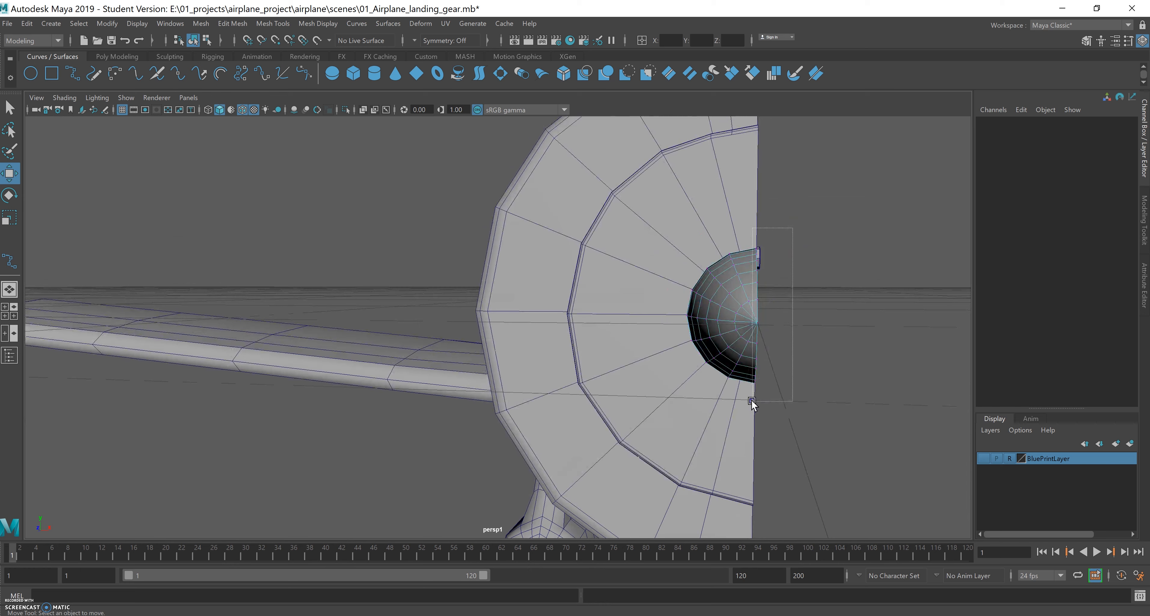
left_click_drag(753, 402, 793, 365)
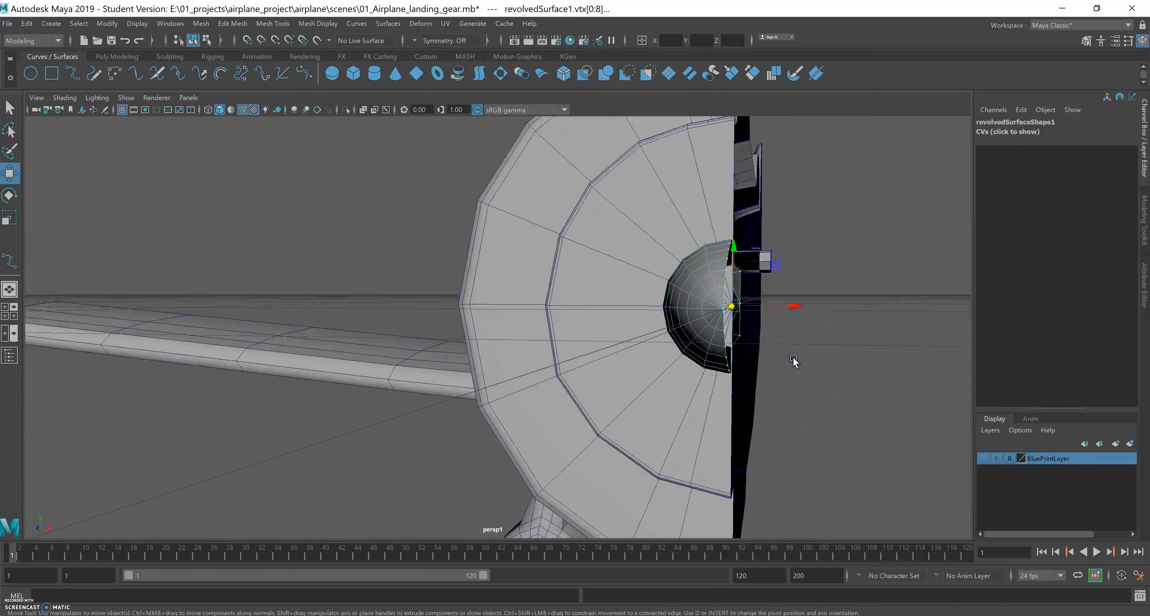
left_click(639, 42)
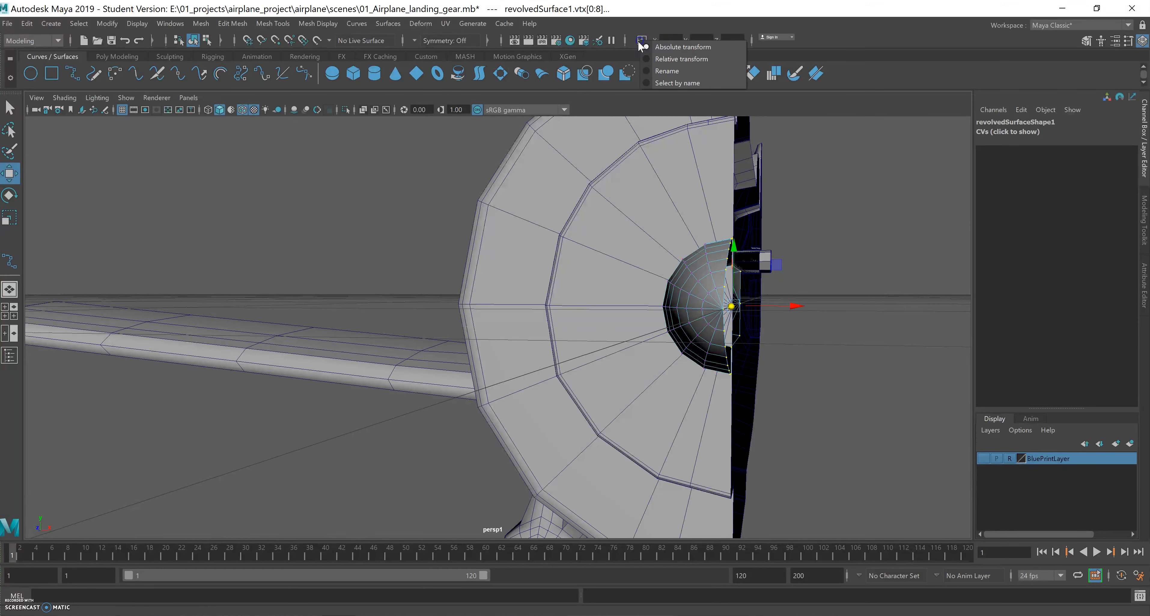
left_click(664, 45)
left_click(657, 42)
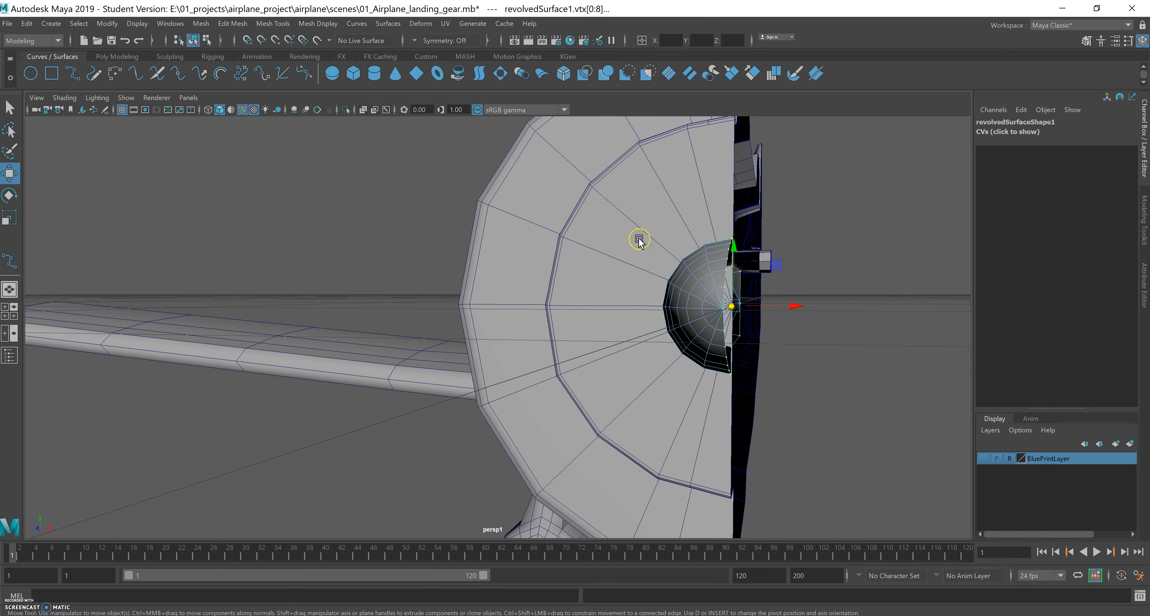
Step: Deselect the cut-edge vertices and return the hub to object mode
left_click_drag(696, 308, 521, 314, "alt")
left_click(26, 165)
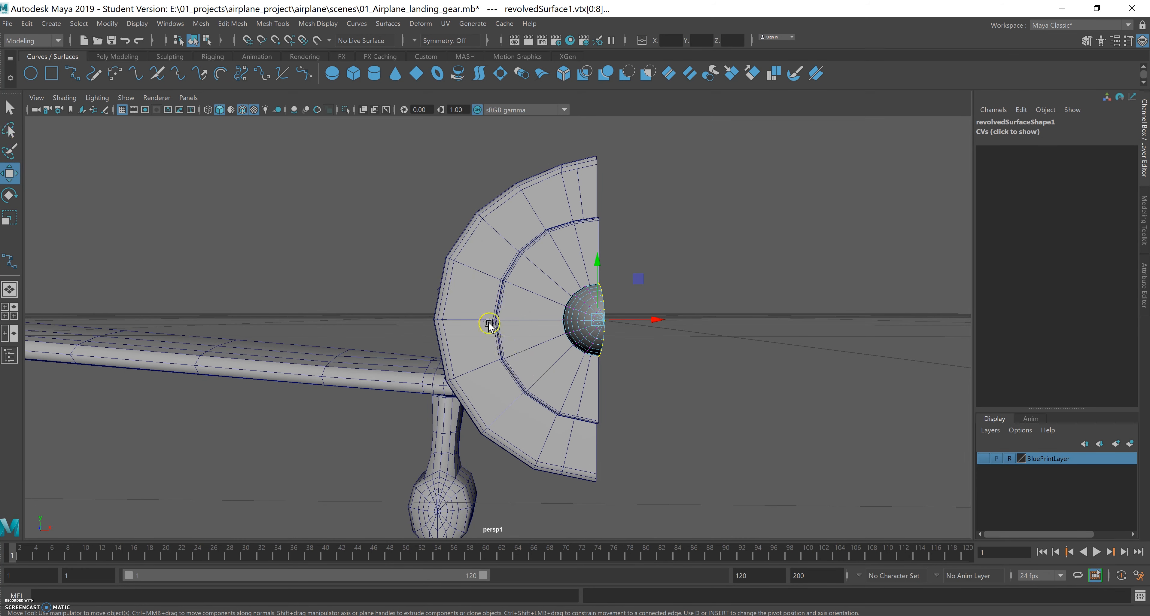
key("q")
left_click(663, 320)
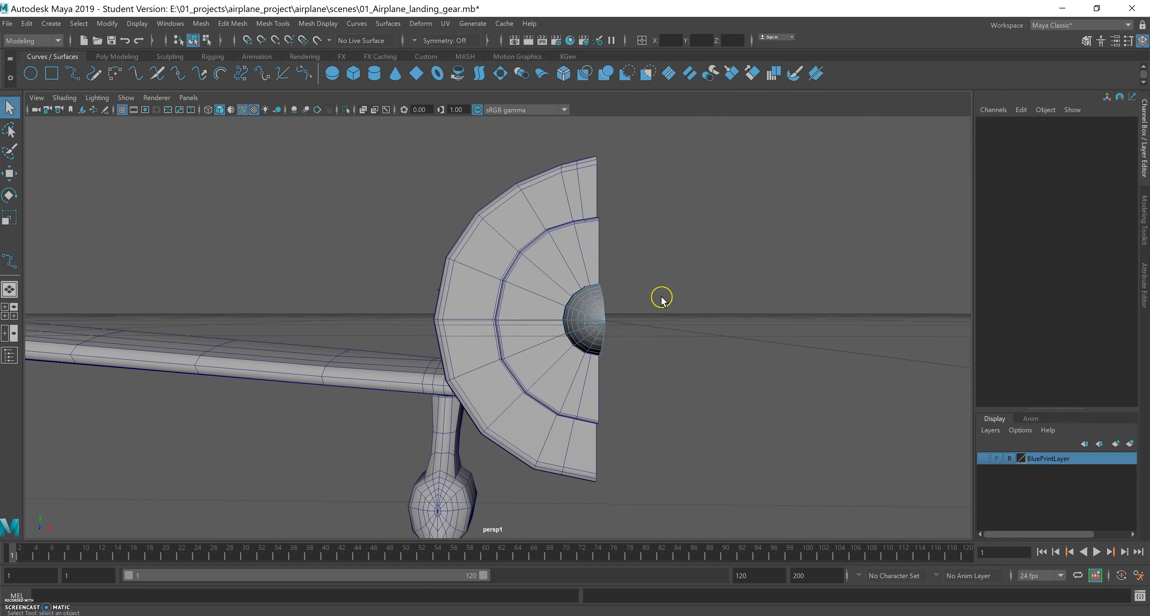
right_click_drag(587, 315, 652, 289)
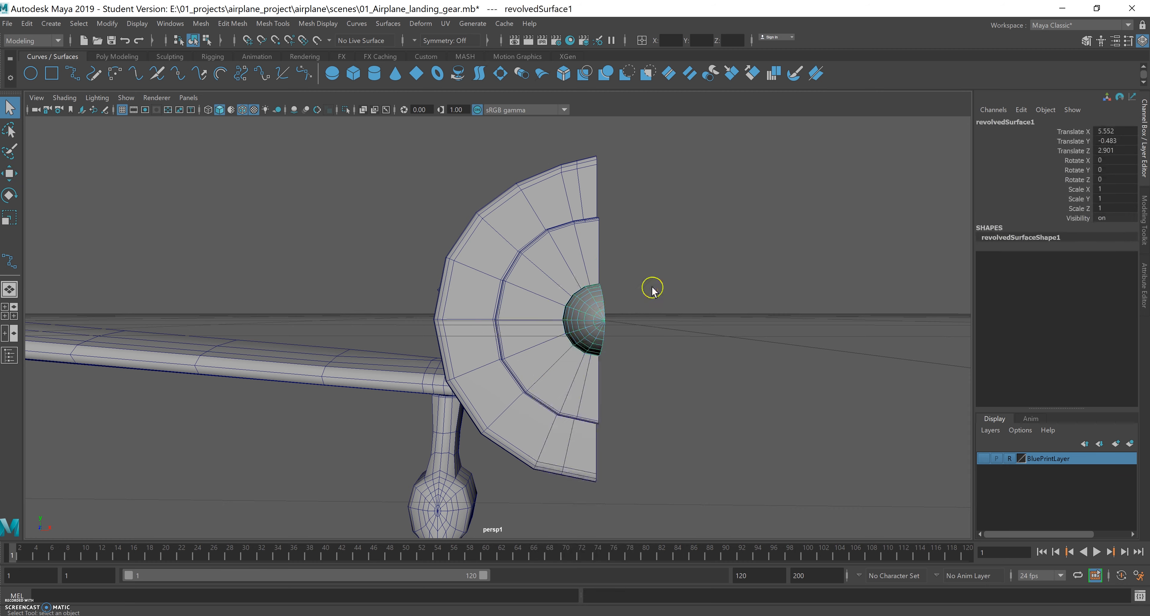
Step: Examine the finished half hub on the engine's nose from the side
left_click_drag(644, 293, 624, 308, "alt")
middle_click_drag(624, 308, 496, 254, "alt")
left_click_drag(496, 254, 645, 256, "alt")
right_click_drag(644, 257, 714, 241, "alt")
middle_click_drag(715, 241, 608, 240, "alt")
left_click_drag(657, 253, 688, 255, "alt")
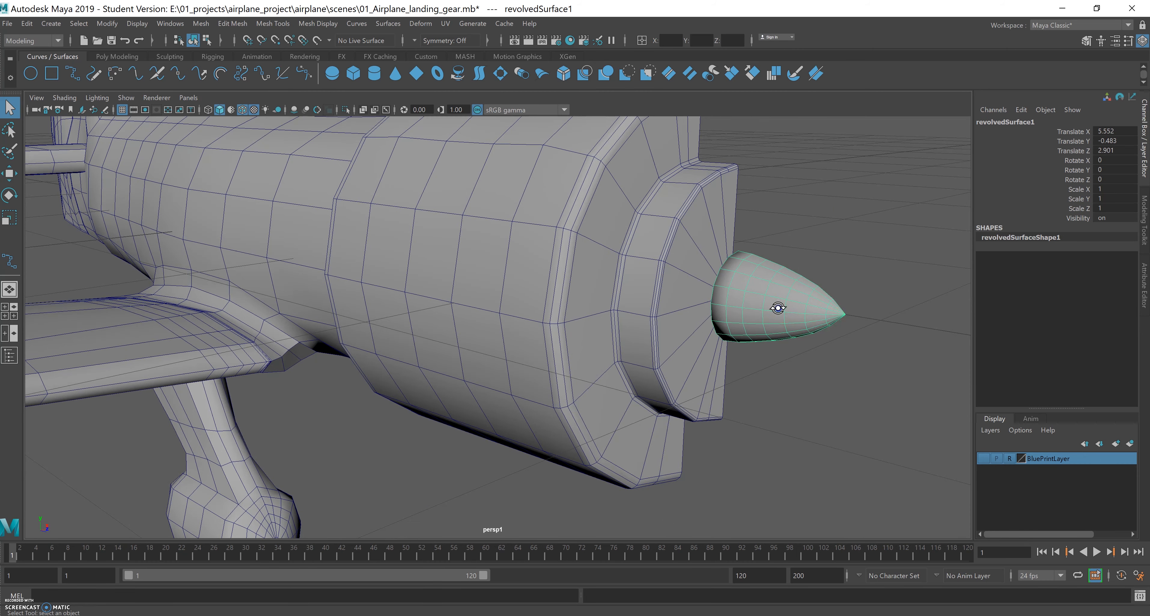
left_click_drag(778, 308, 783, 306, "alt")
right_click_drag(782, 305, 868, 264, "alt")
middle_click_drag(868, 265, 643, 273, "alt")
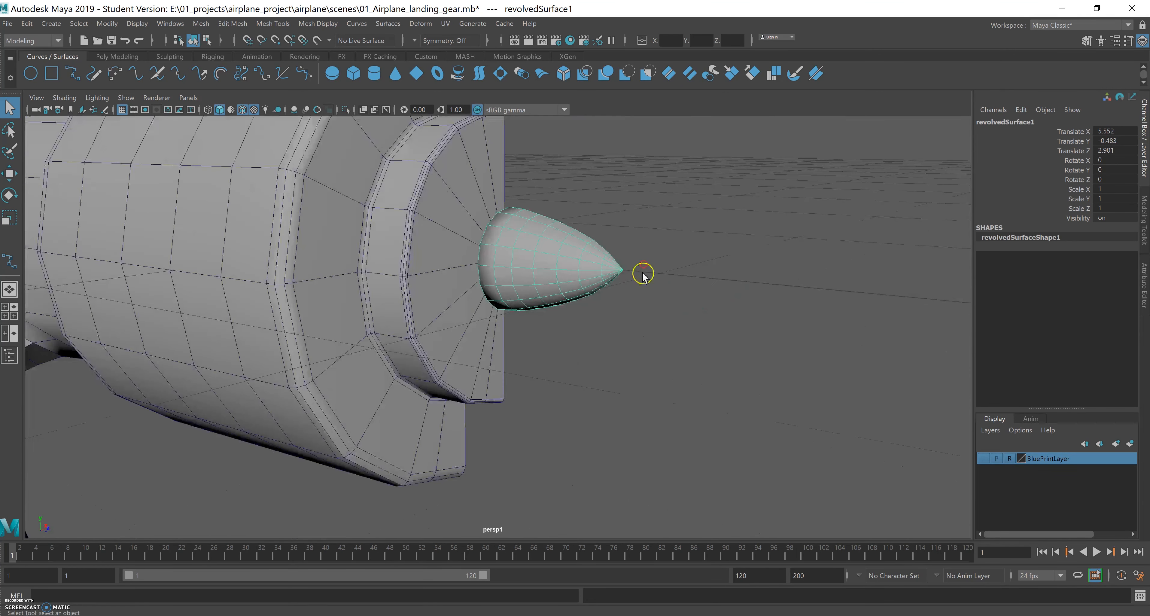
Step: Insert an edge loop around the hub near its wide rear rim with the Multi-Cut tool
left_click_drag(643, 274, 671, 285, "alt")
right_click_drag(720, 284, 867, 263, "alt")
middle_click_drag(866, 263, 637, 286, "alt")
left_click_drag(637, 286, 667, 293, "alt")
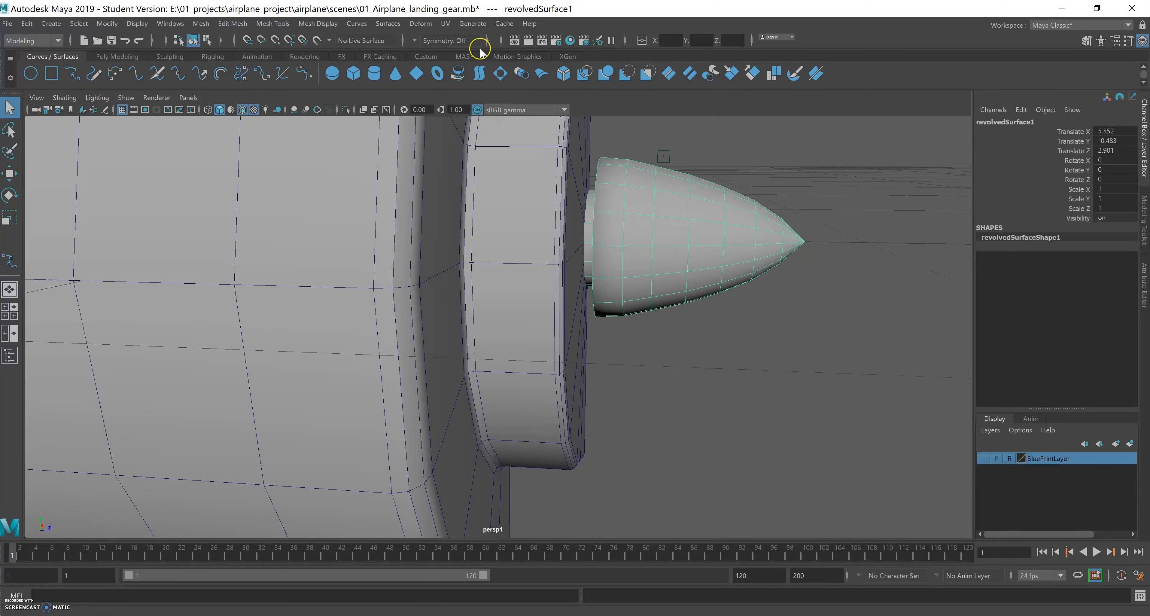
left_click(120, 57)
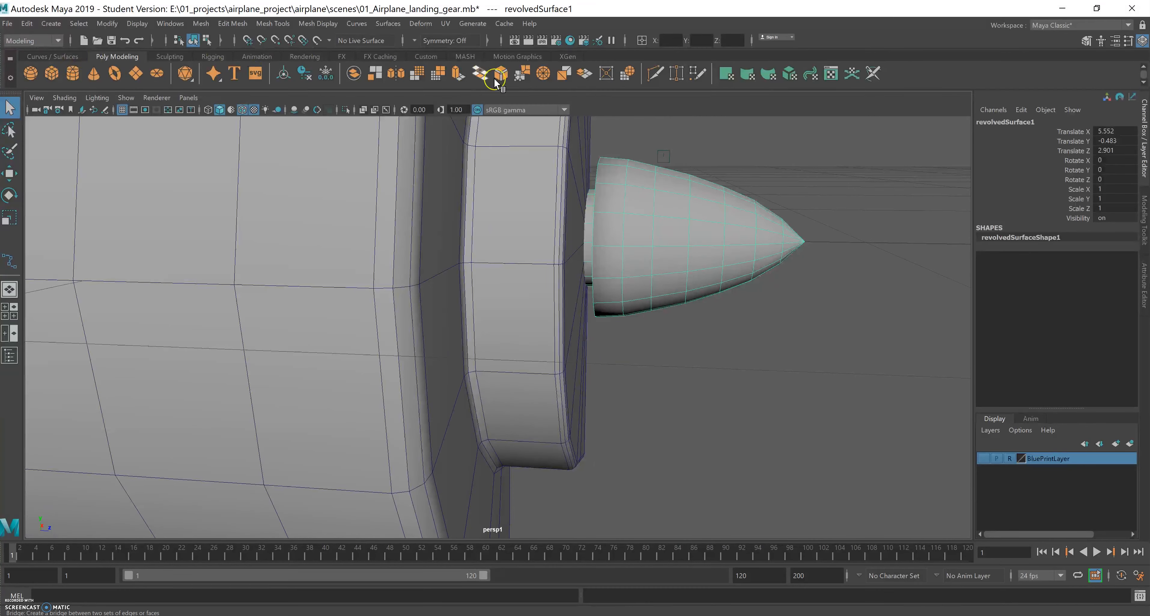
left_click(655, 73)
key("ctrl+z")
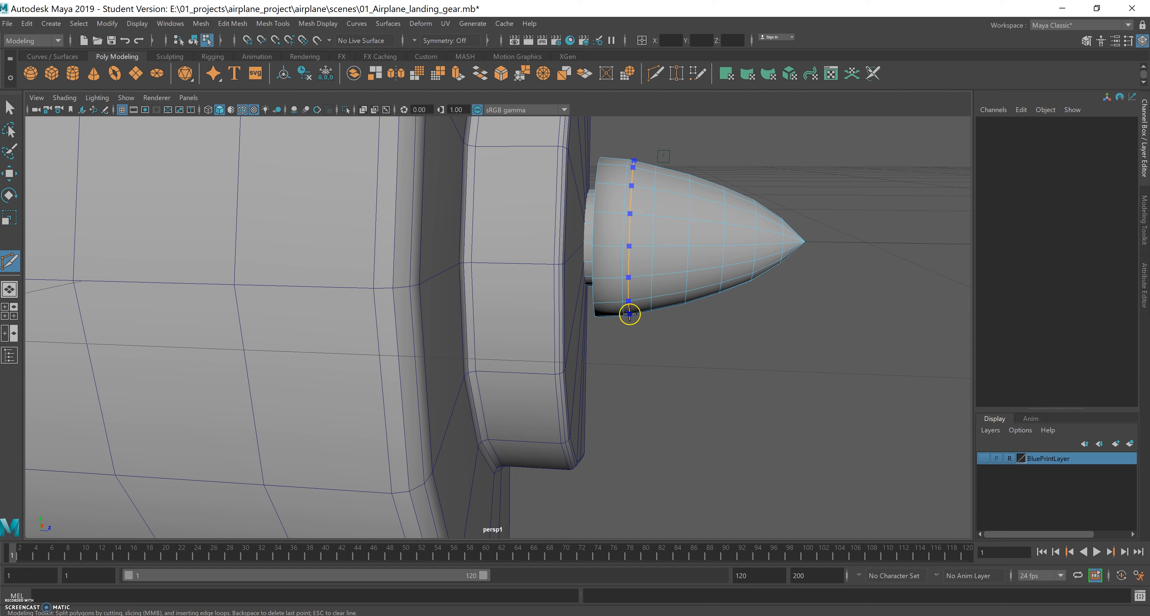
left_click(629, 314, "ctrl")
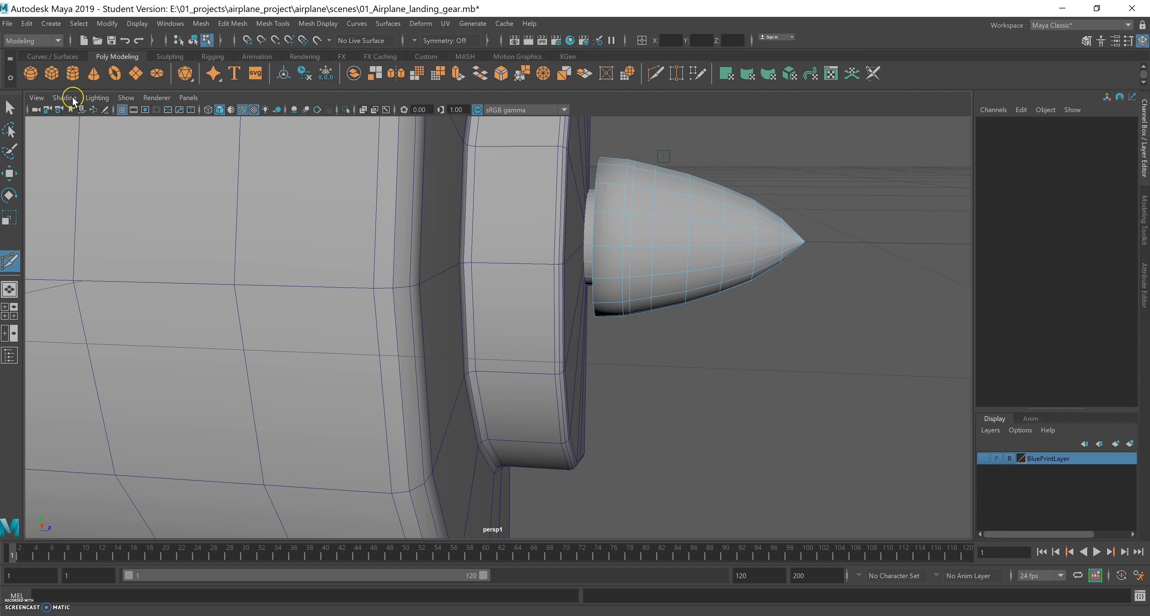
key("q")
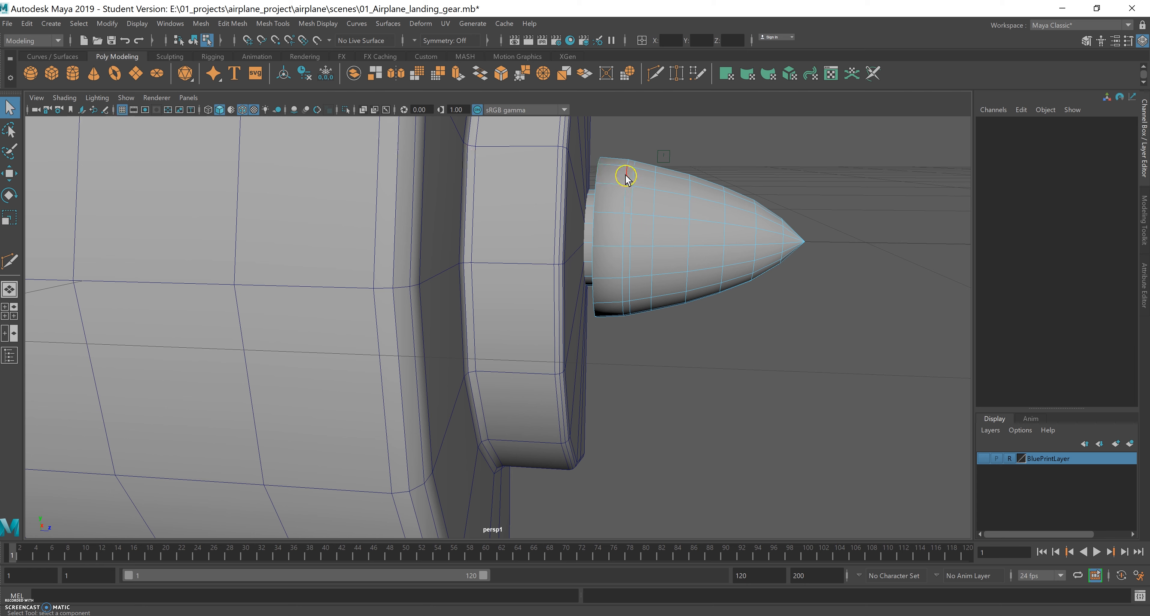
Step: Select the new edge loop and move it slightly closer to the hub's rear rim with the Slide Edge tool
left_click(627, 178)
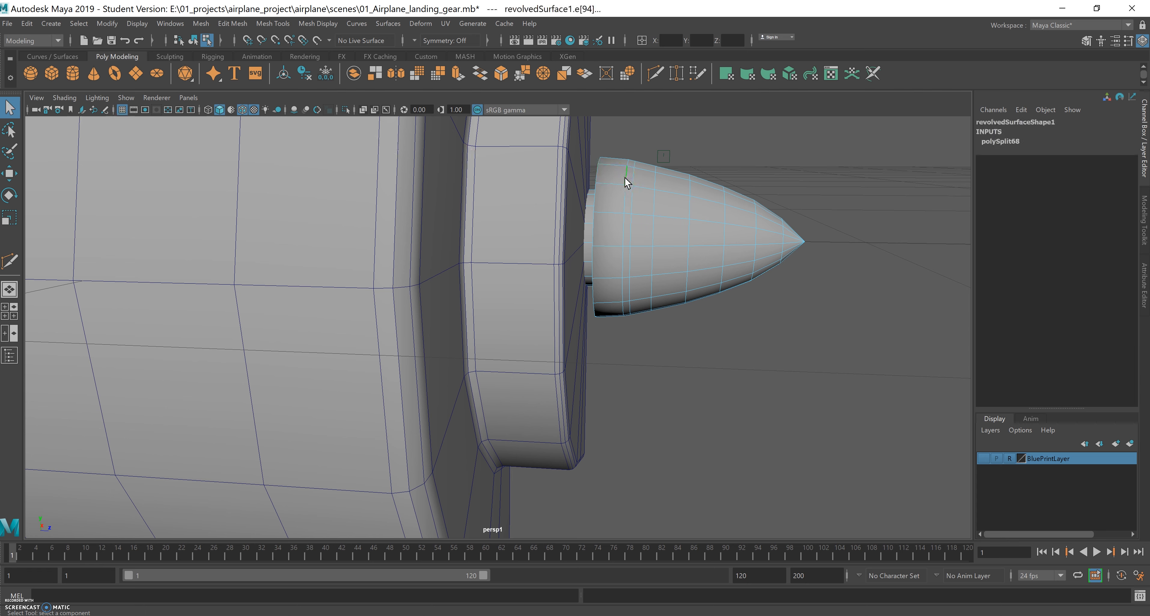
left_click(229, 25)
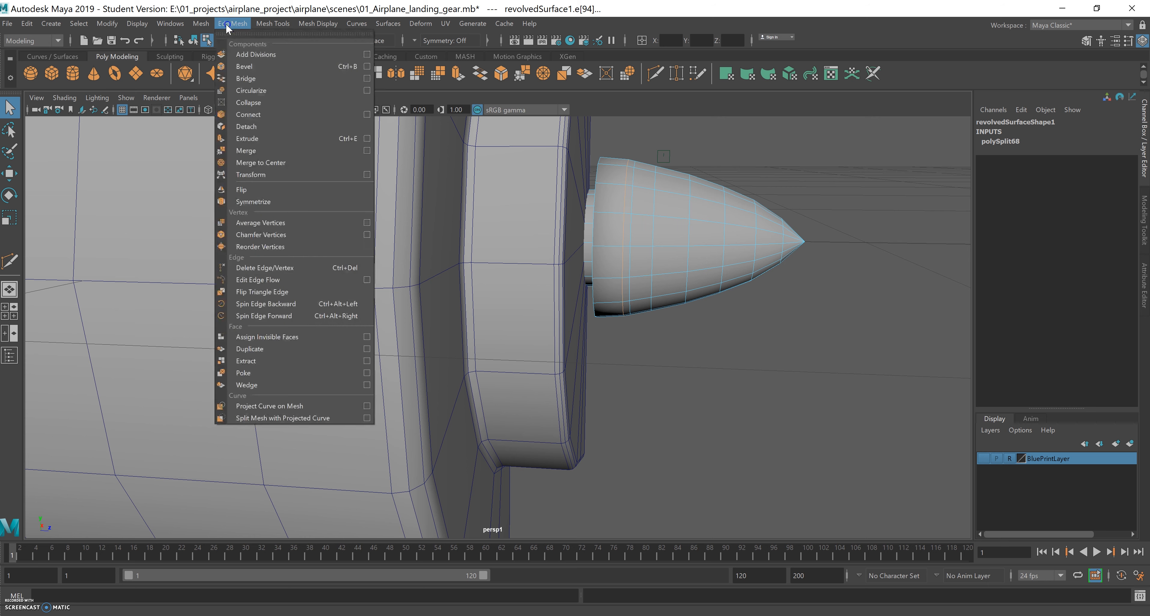
left_click(201, 25)
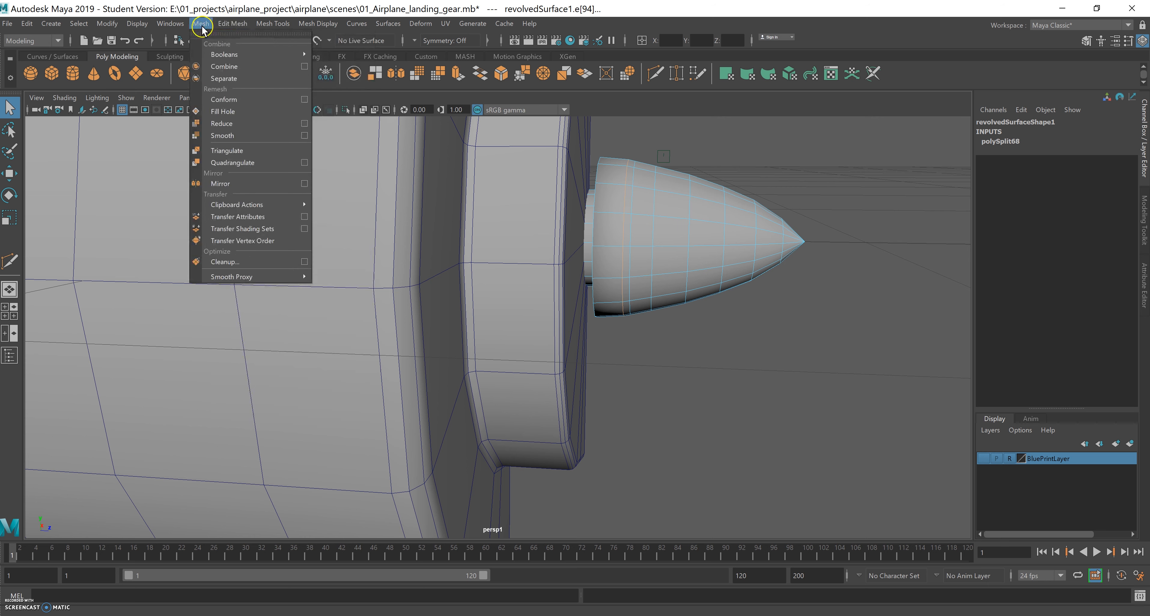
mouse_move(275, 26)
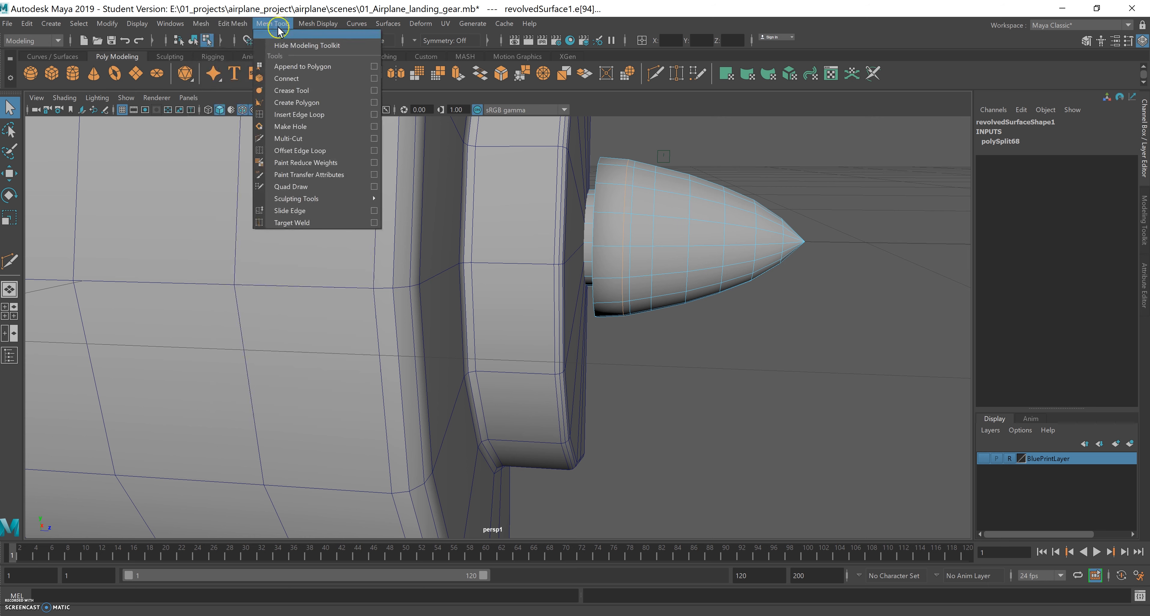
left_click(281, 212)
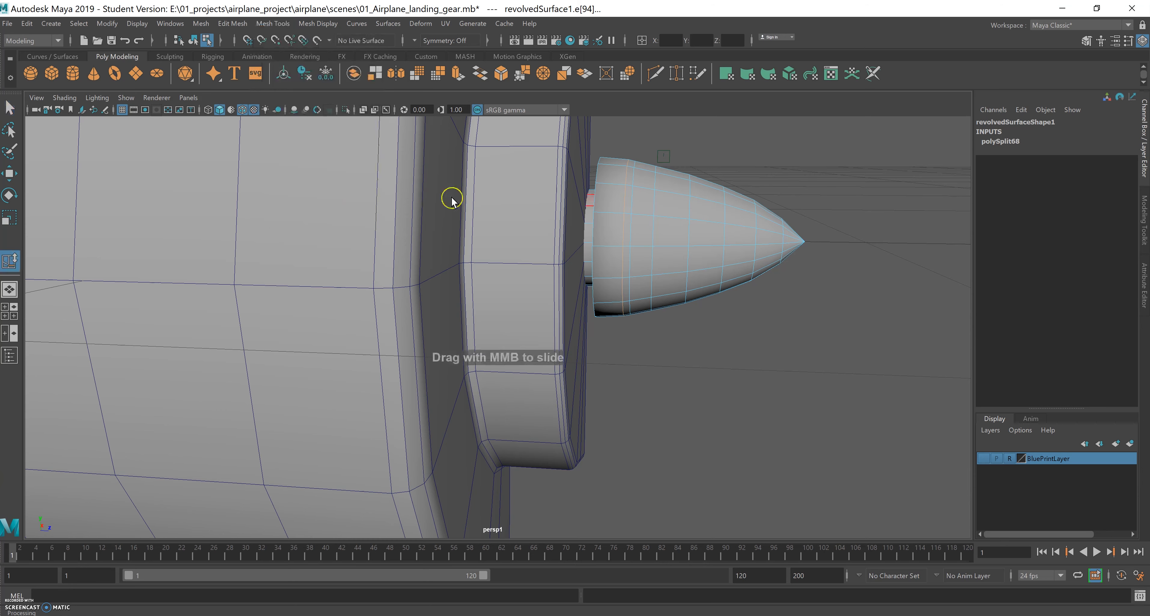
left_click(623, 228)
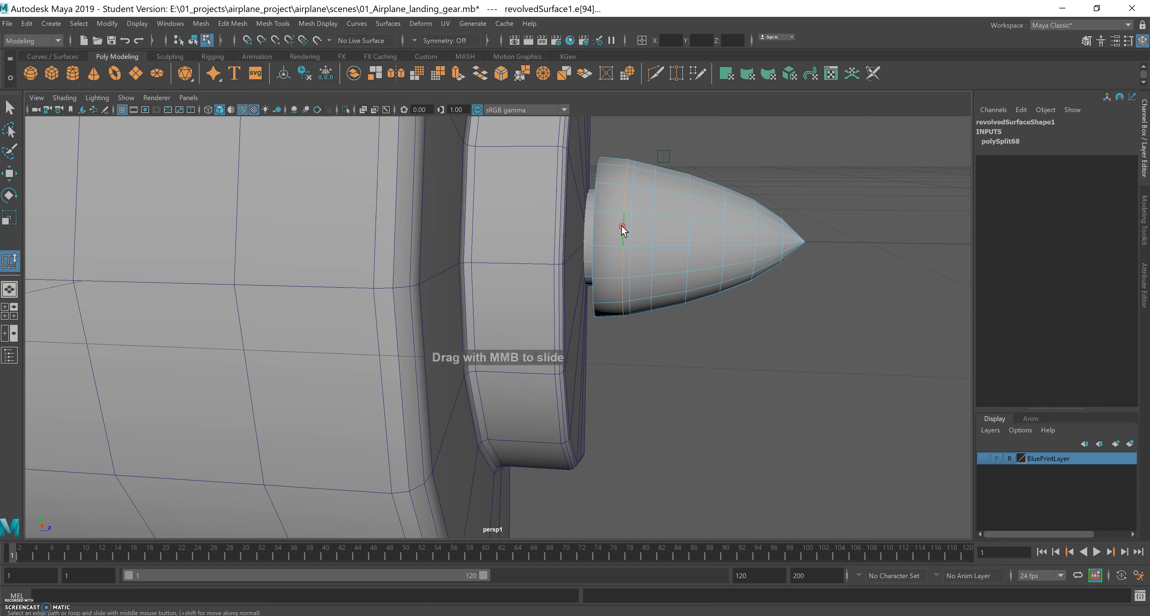
middle_click_drag(614, 226, 611, 225)
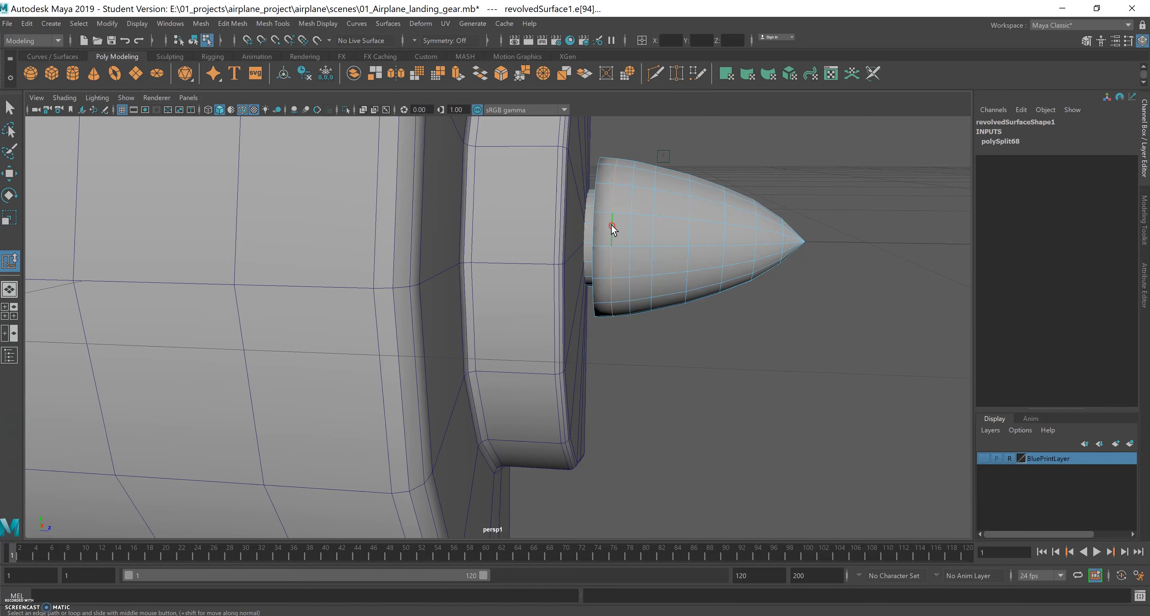
left_click(633, 229)
Step: Examine the hub's edge layout from the side and front around the repositioned loop
left_click_drag(705, 317, 664, 322, "alt")
middle_click_drag(586, 245, 629, 228, "alt")
right_click_drag(629, 228, 513, 226, "alt")
middle_click_drag(514, 225, 537, 218, "alt")
left_click_drag(536, 218, 526, 239, "alt")
right_click_drag(526, 239, 604, 247, "alt")
middle_click_drag(581, 229, 617, 272, "alt")
right_click_drag(601, 270, 633, 274, "alt")
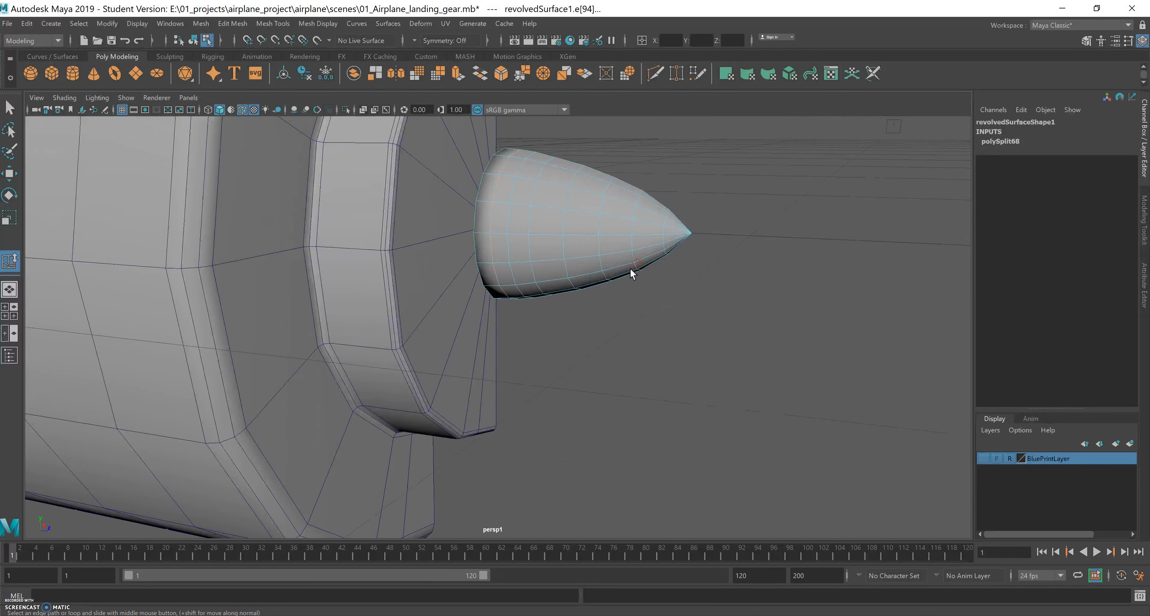
left_click_drag(619, 273, 530, 263, "alt")
middle_click_drag(441, 262, 527, 292, "alt")
right_click_drag(473, 270, 542, 286, "alt")
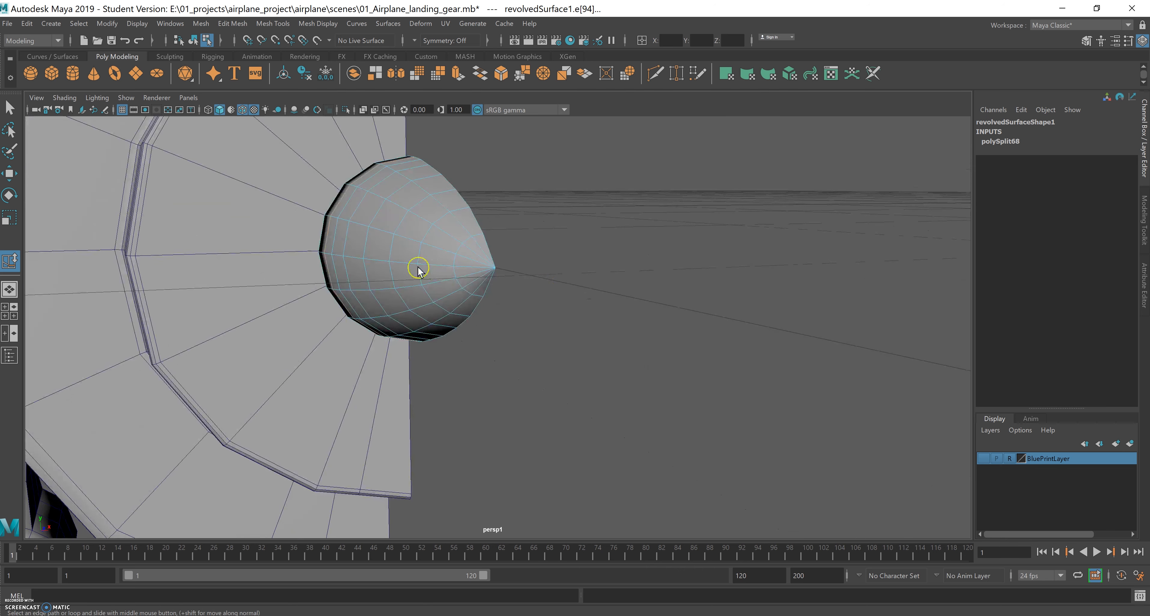
Step: Select a two-row block of adjacent faces on the hub's outer side as the propeller blade's base
right_click(340, 240)
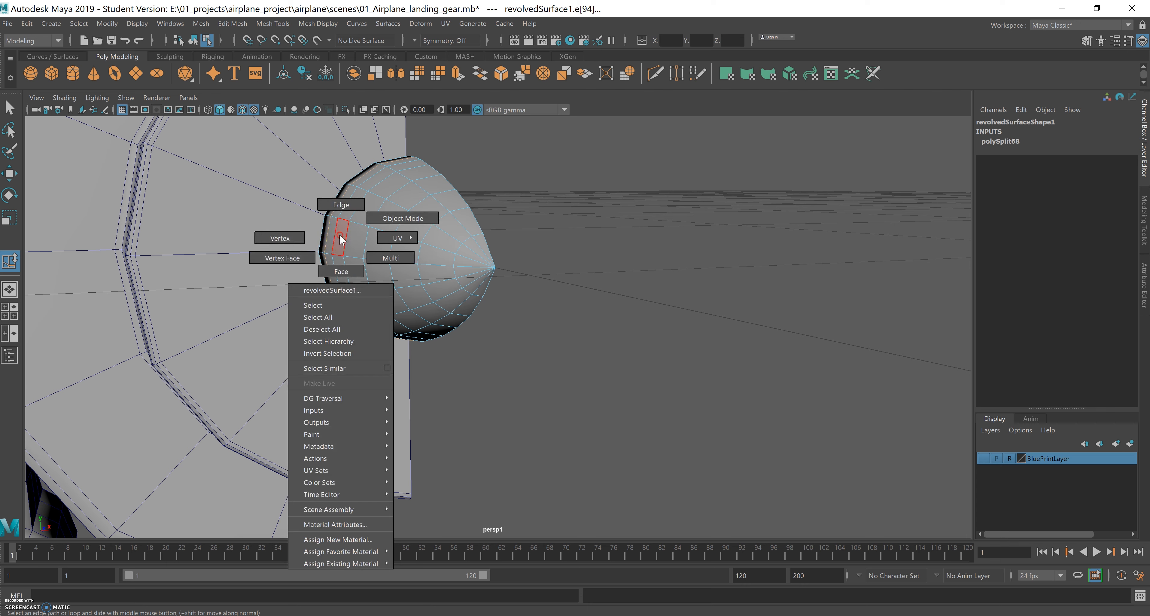
left_click(341, 272)
left_click(339, 233)
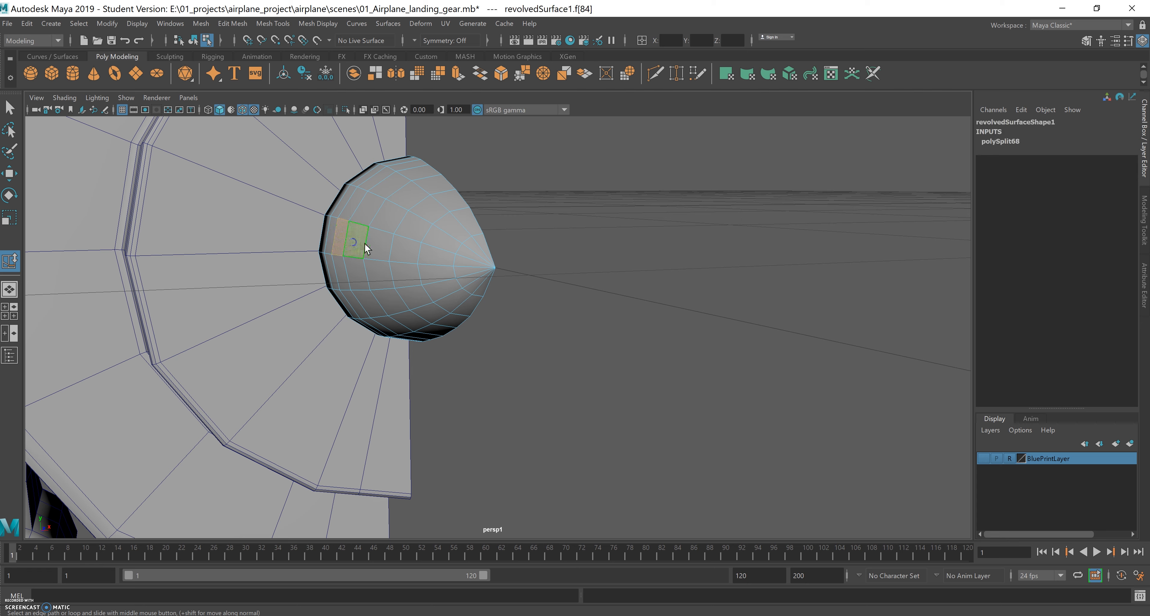
left_click(375, 246, "shift")
left_click(397, 256, "shift")
left_click(403, 273, "shift")
left_click(379, 274, "shift")
left_click(356, 274, "shift")
left_click(344, 273, "shift")
Step: Extrude the selected hub faces sideways to Translate X of about -0.713 to form the blade
right_click_drag(407, 232, 321, 242, "alt")
left_click_drag(321, 242, 385, 185, "alt")
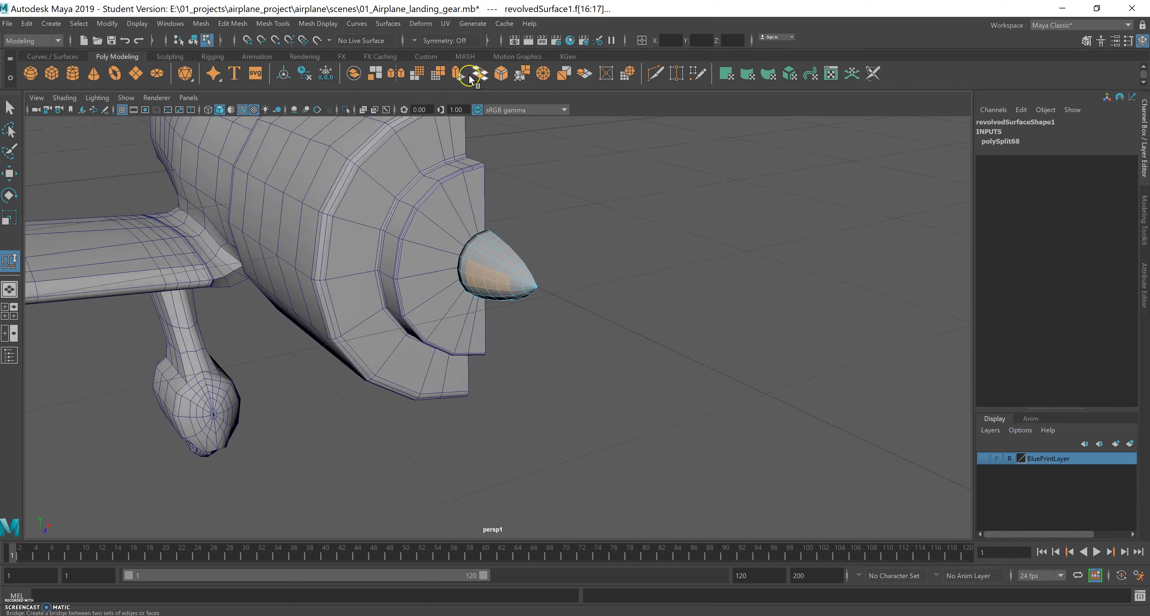
left_click(459, 76)
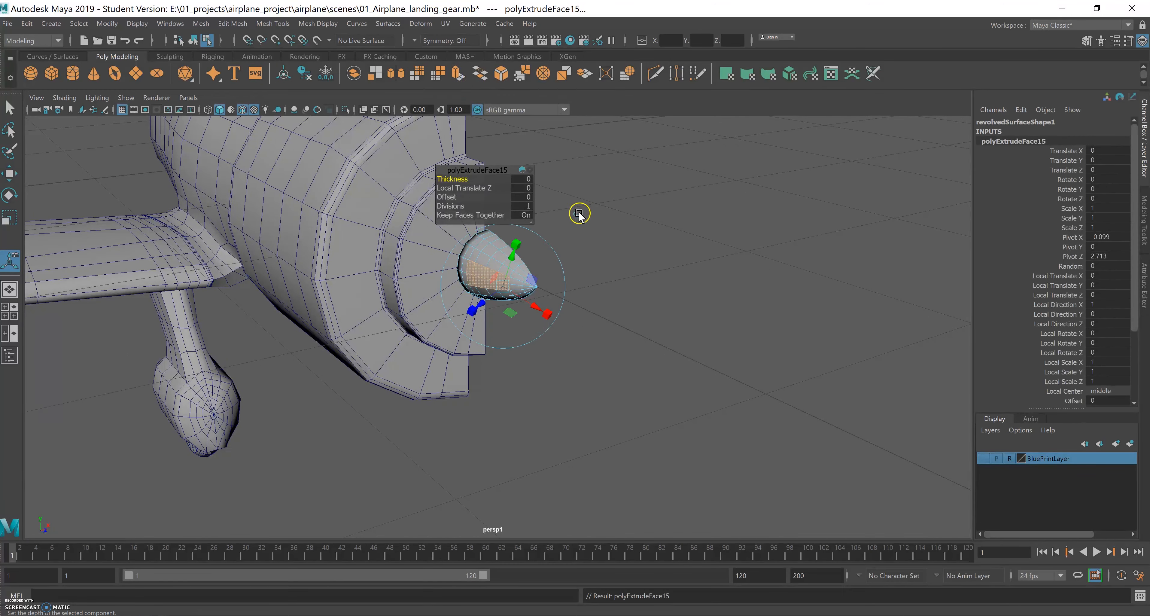
left_click(575, 215)
left_click_drag(520, 293, 223, 265, "alt")
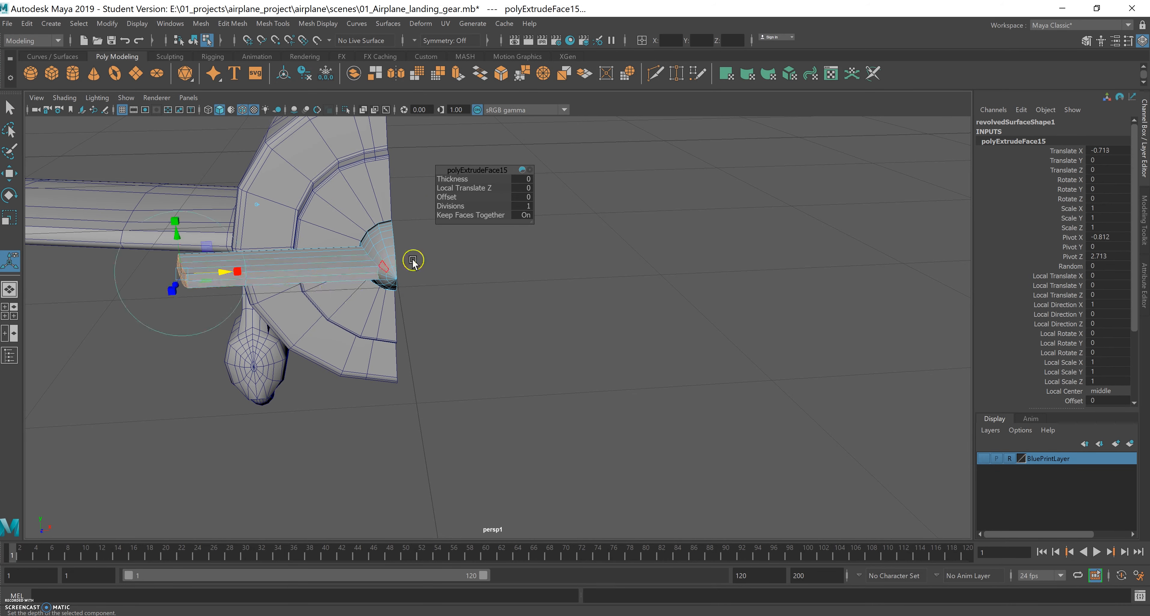
scroll(306, 264, "down", 4)
middle_click_drag(306, 266, 297, 235, "alt")
left_click_drag(298, 235, 371, 285, "alt")
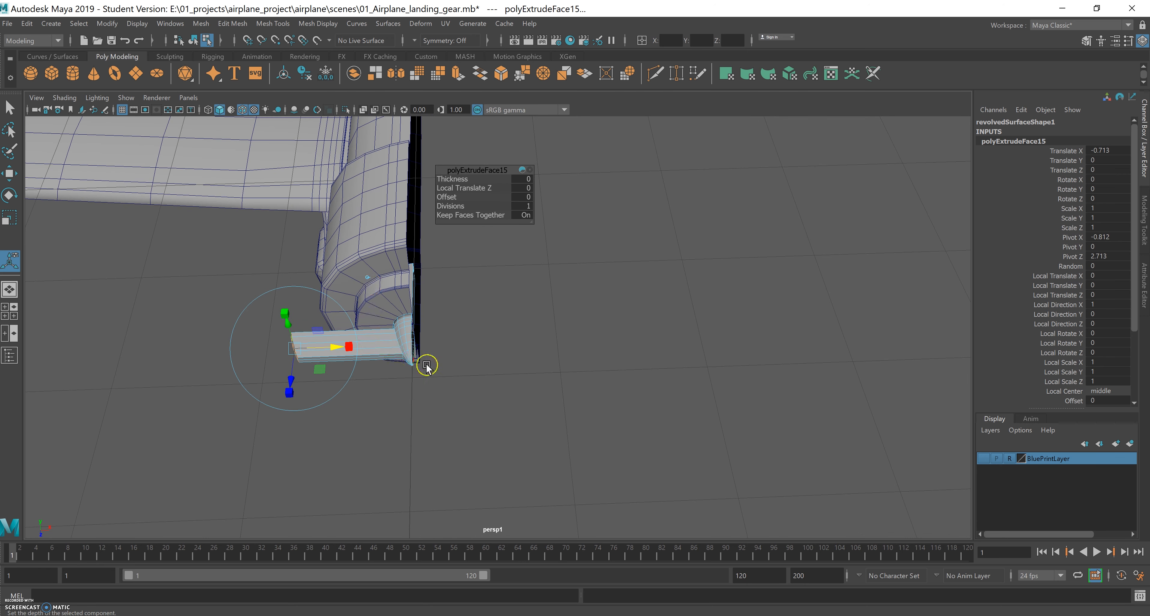
Step: Flatten the extruded blade's end with Scale X -0.1 and lengthen the blade to Translate X of about -0.935
left_click_drag(423, 362, 321, 350)
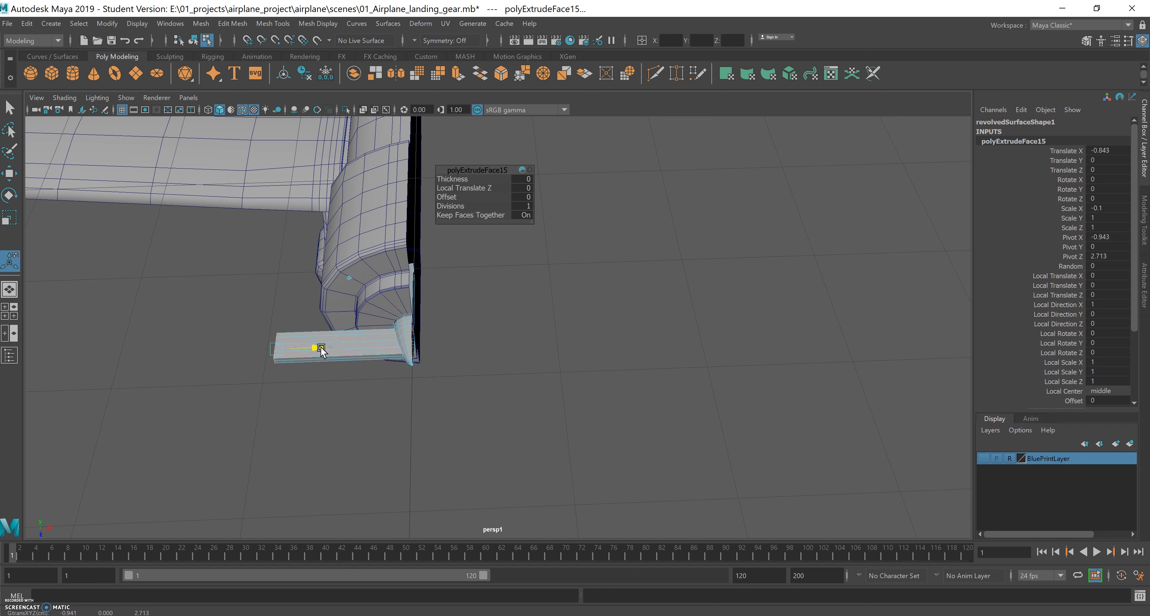
mouse_move(429, 360)
left_mouse_down("alt")
mouse_move(453, 351)
mouse_move(442, 344)
mouse_move(436, 361)
left_mouse_up("alt")
left_click_drag(345, 344, 355, 380)
left_click_drag(330, 282, 319, 283)
left_click_drag(347, 325, 353, 319, "alt")
left_click_drag(352, 320, 350, 318, "alt")
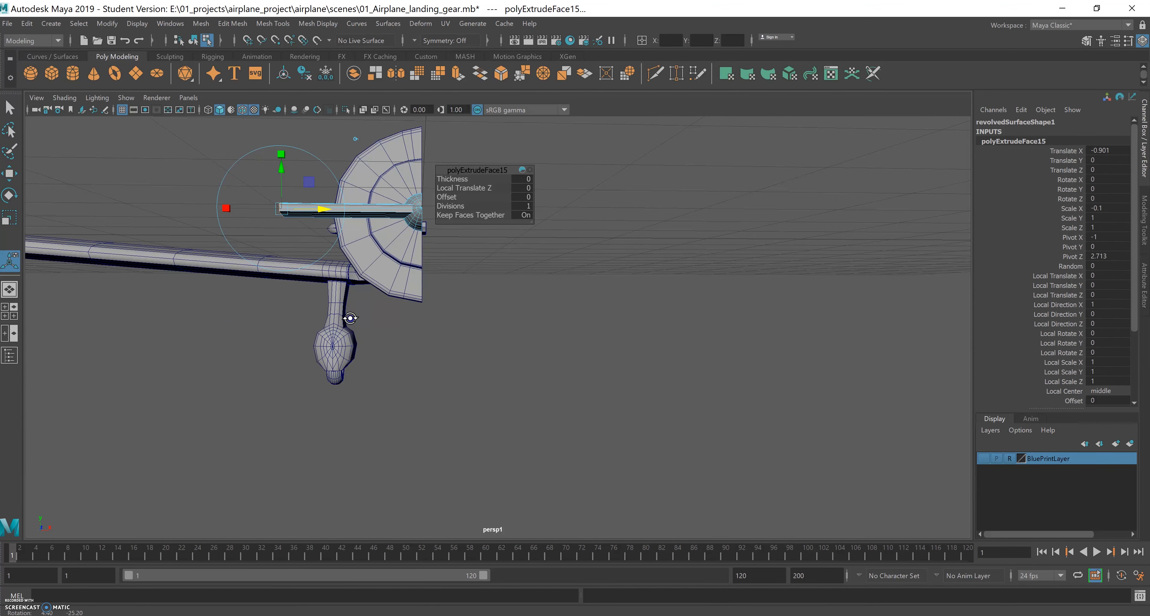
left_click_drag(322, 213, 317, 212)
left_click_drag(352, 262, 371, 319, "alt")
left_click_drag(626, 328, 516, 341, "alt")
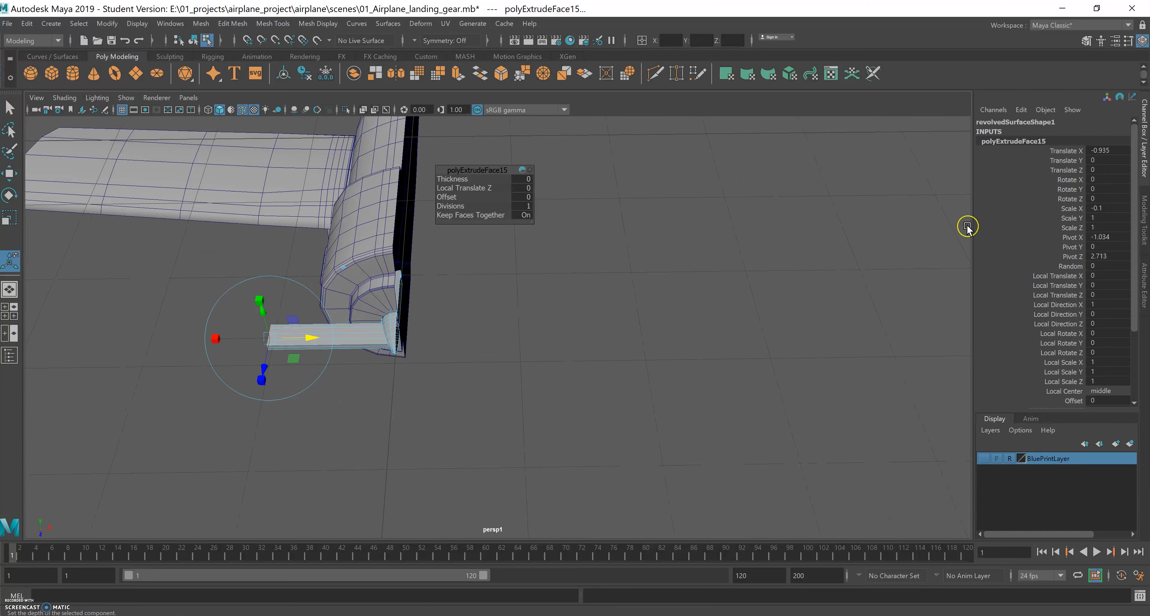
Step: Set the blade extrusion's divisions to 16
left_click_drag(1136, 229, 1133, 295)
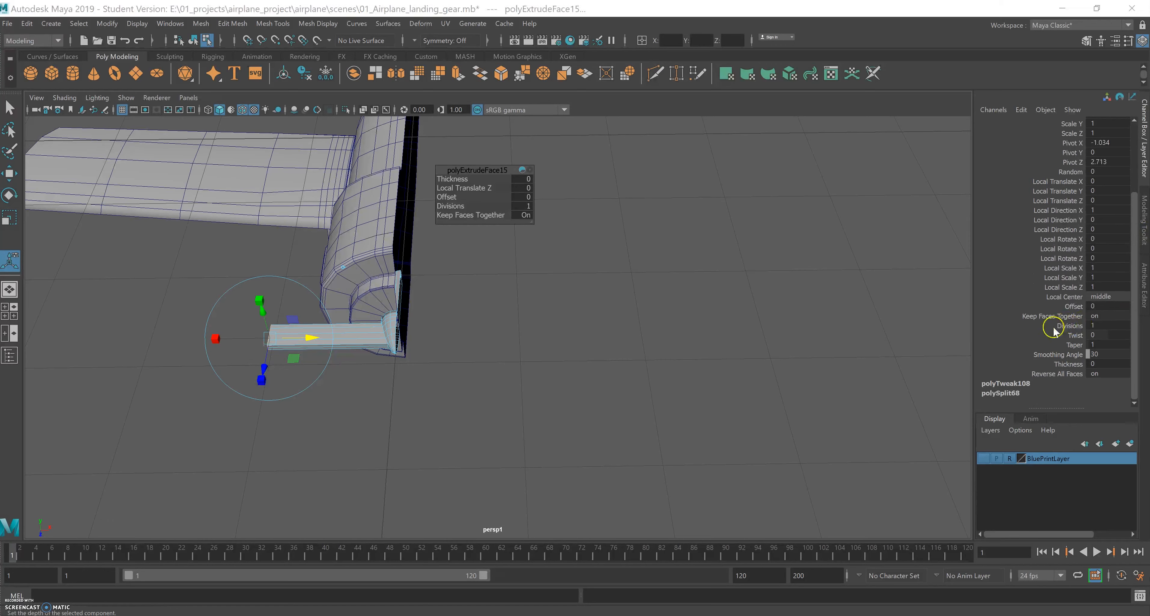
double_click(1097, 325)
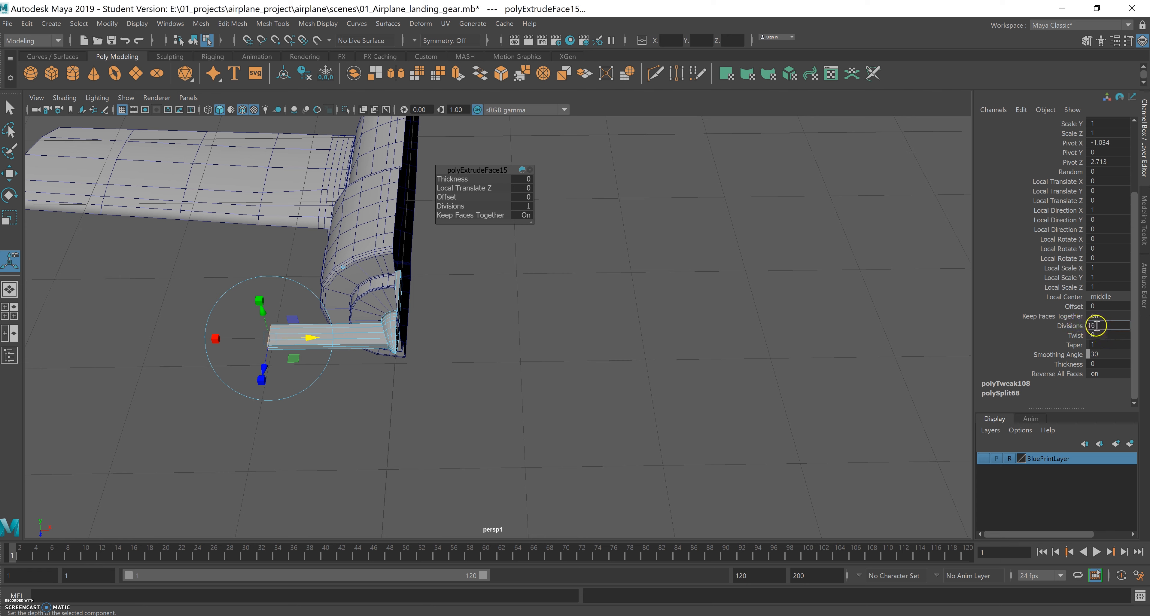
type("16")
key("Return")
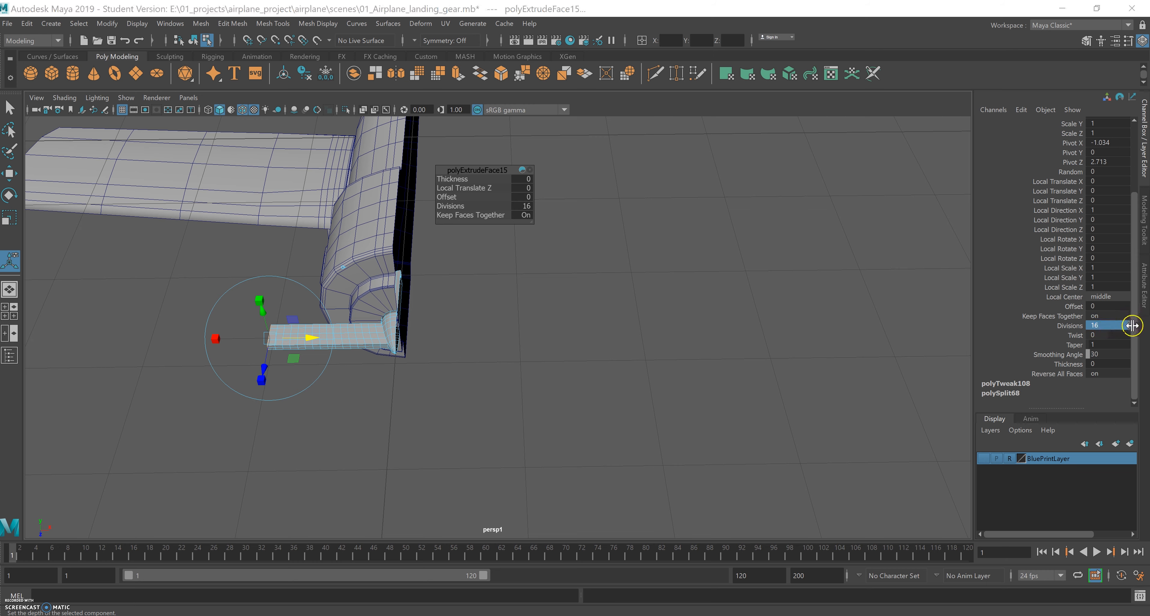
left_click_drag(376, 402, 585, 267, "alt")
right_click_drag(585, 266, 734, 293, "alt")
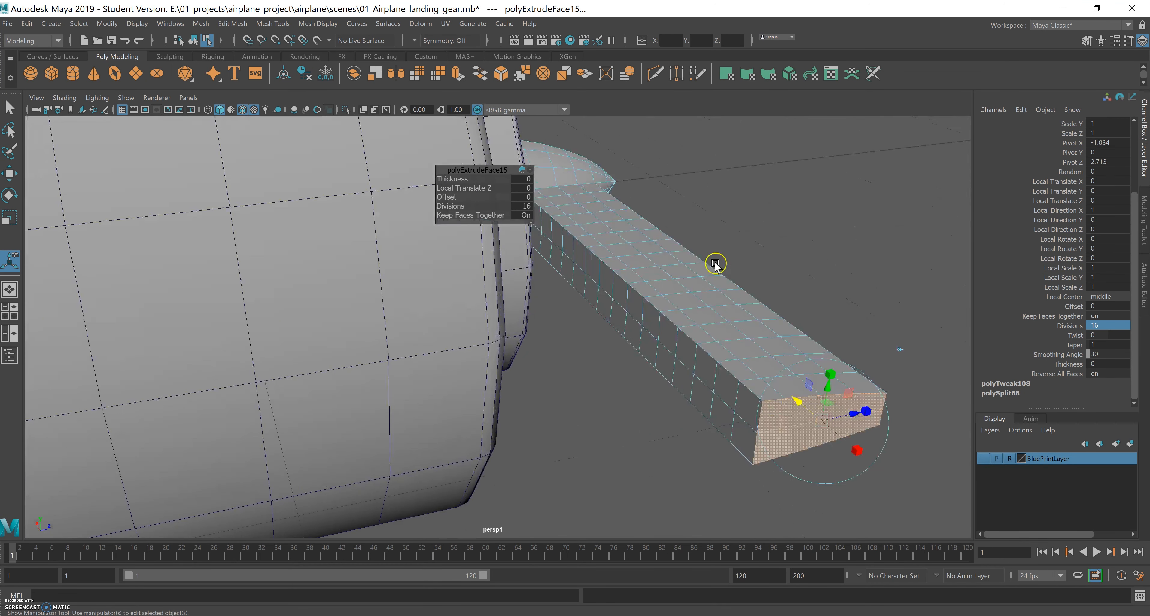
middle_click_drag(715, 263, 670, 293, "alt")
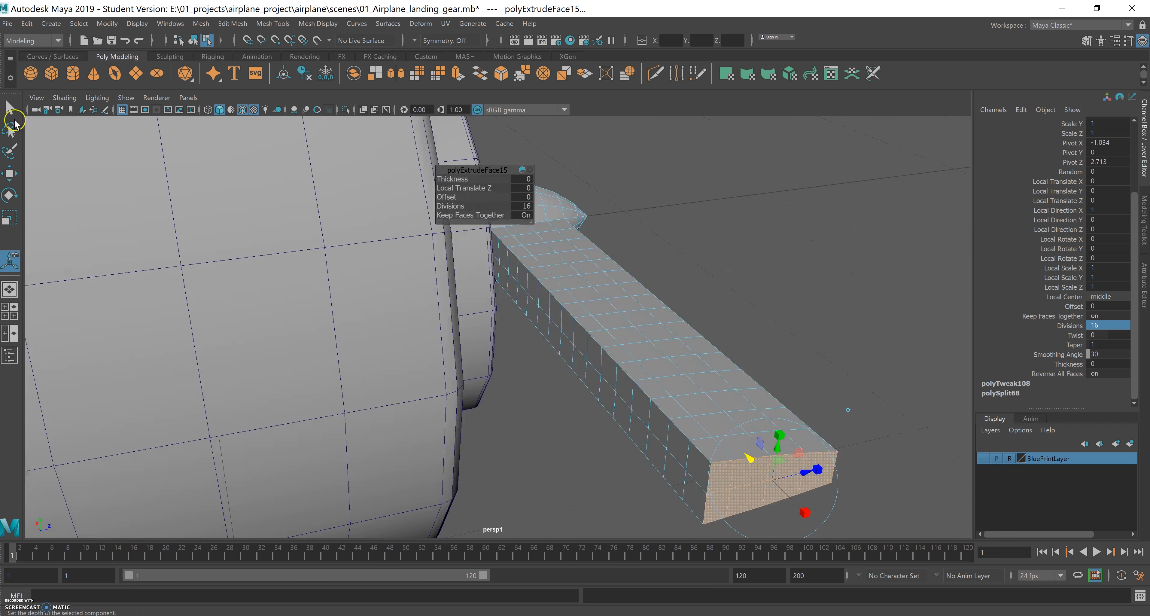
Step: Return the hub to object mode and move it forward, clear of the engine, with its blade in close view
left_click(11, 110)
right_click_drag(620, 295, 683, 279)
right_click_drag(752, 251, 475, 282, "alt")
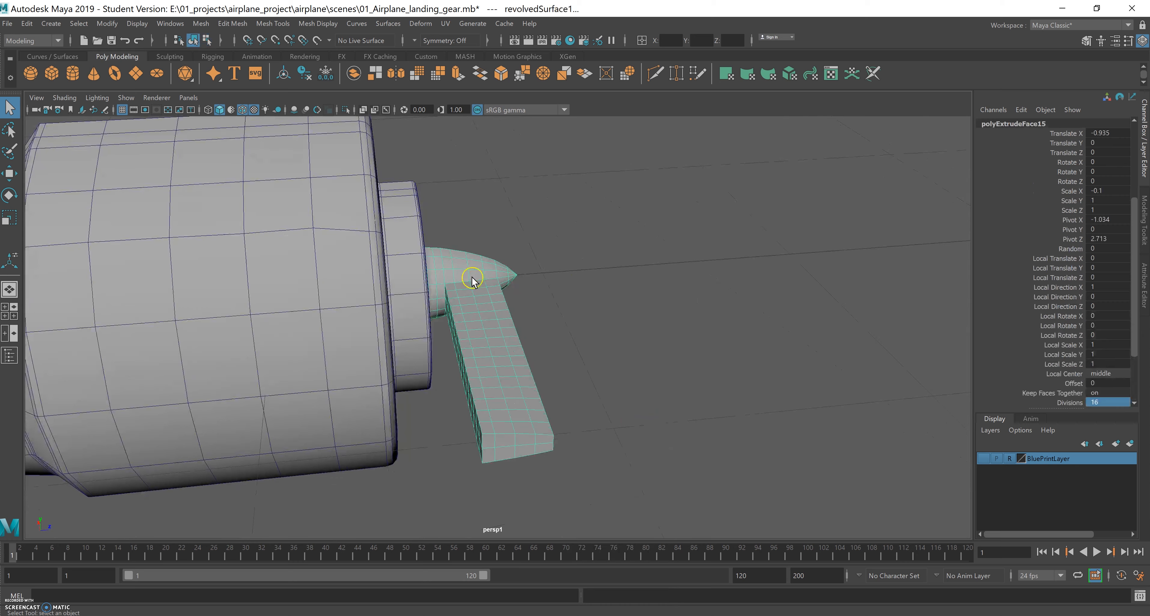
key("w")
left_click_drag(463, 280, 866, 248)
key("f")
left_click_drag(501, 291, 606, 280, "alt")
middle_click_drag(606, 280, 520, 304, "alt")
right_click_drag(491, 294, 655, 295, "alt")
middle_click_drag(592, 273, 513, 274, "alt")
left_click_drag(509, 281, 527, 267, "alt")
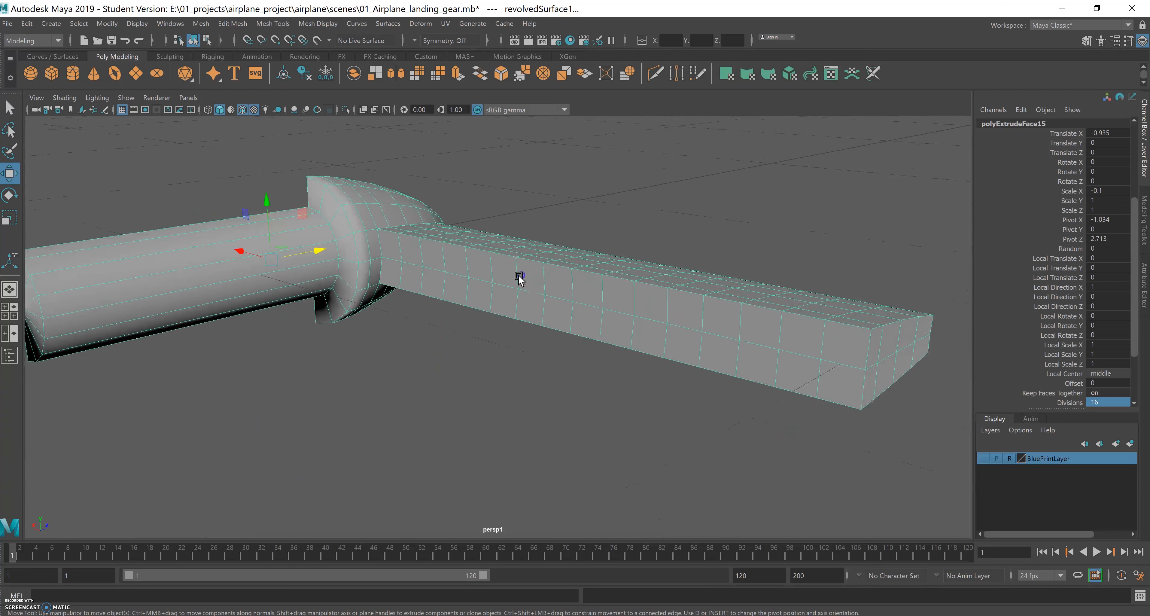
Step: Switch the hub and blade mesh to face selection
key("q")
right_click_drag(395, 250, 397, 219)
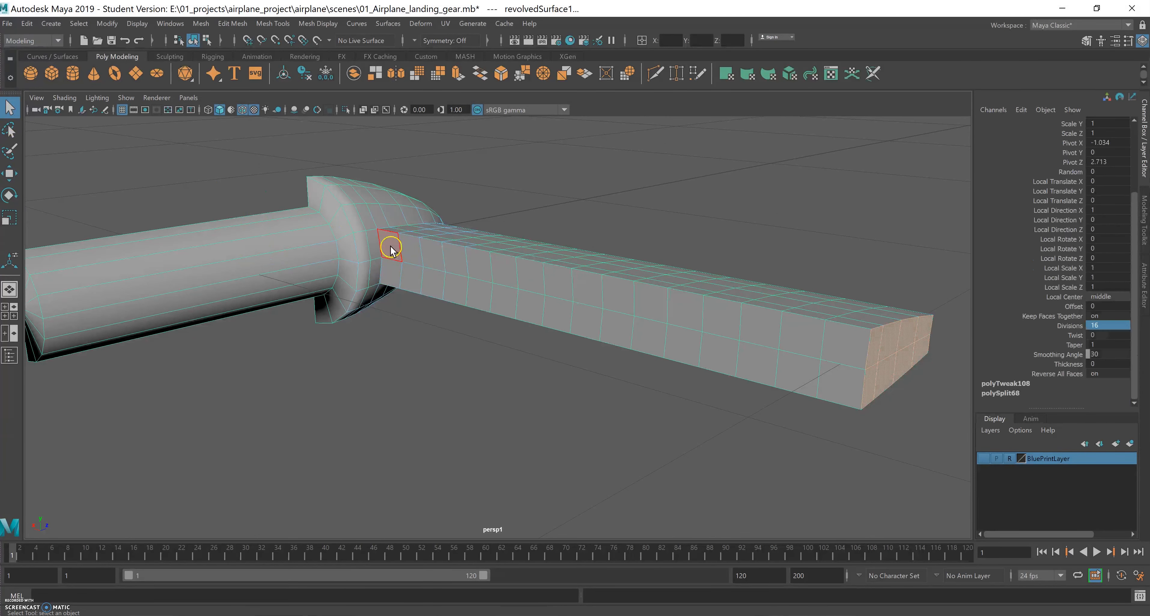
left_click(391, 250)
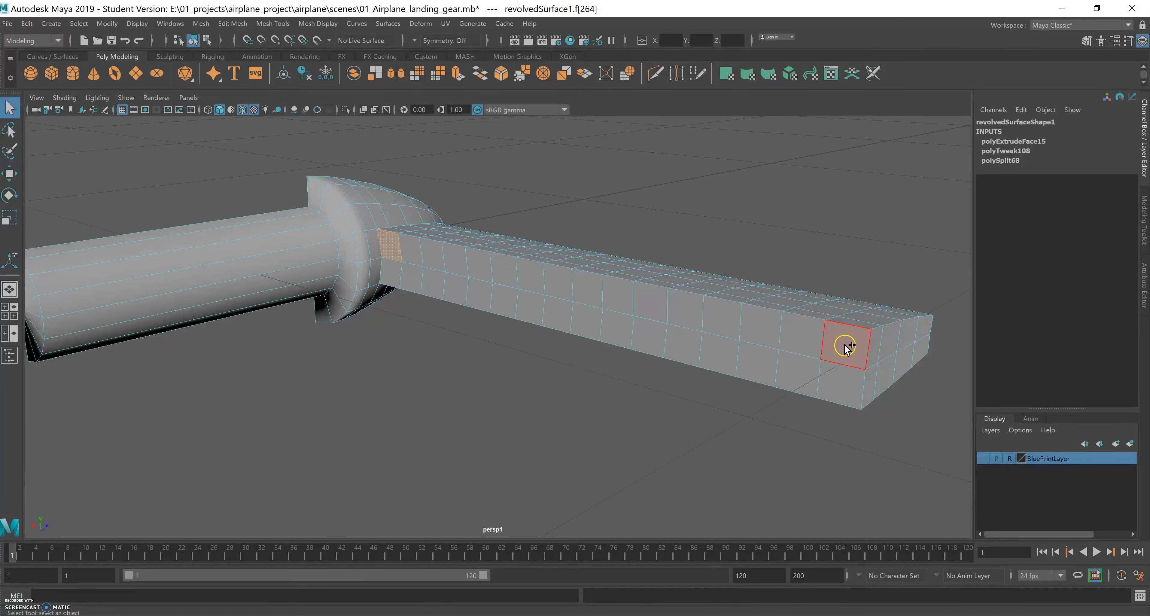
key("ctrl+shift+a")
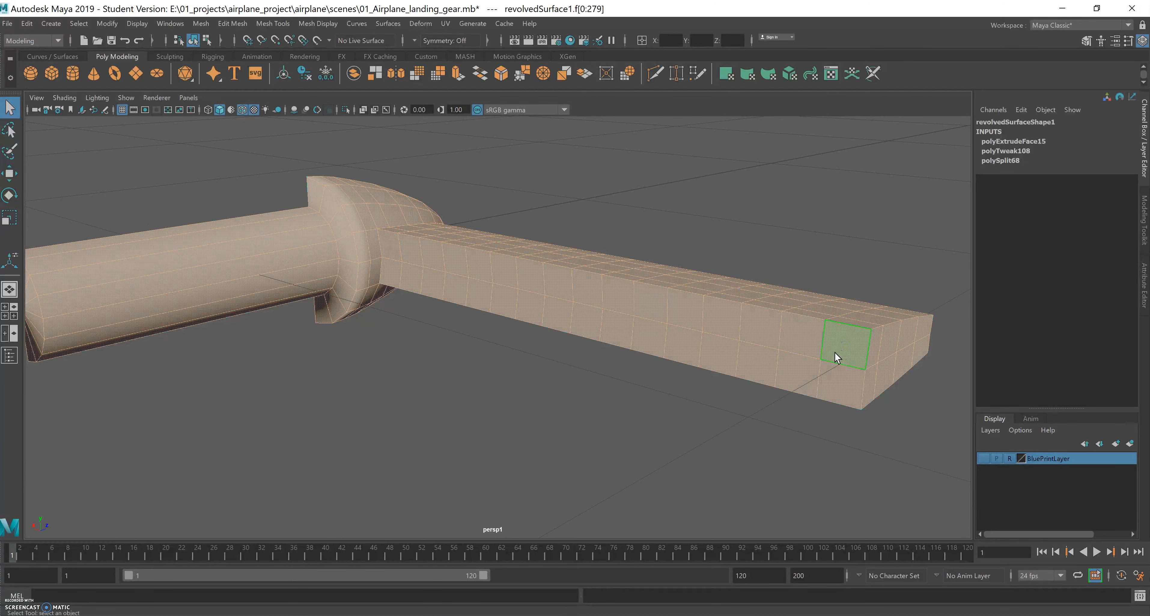
key("ctrl+z")
left_click(846, 348, "shift")
left_click(410, 249, "shift")
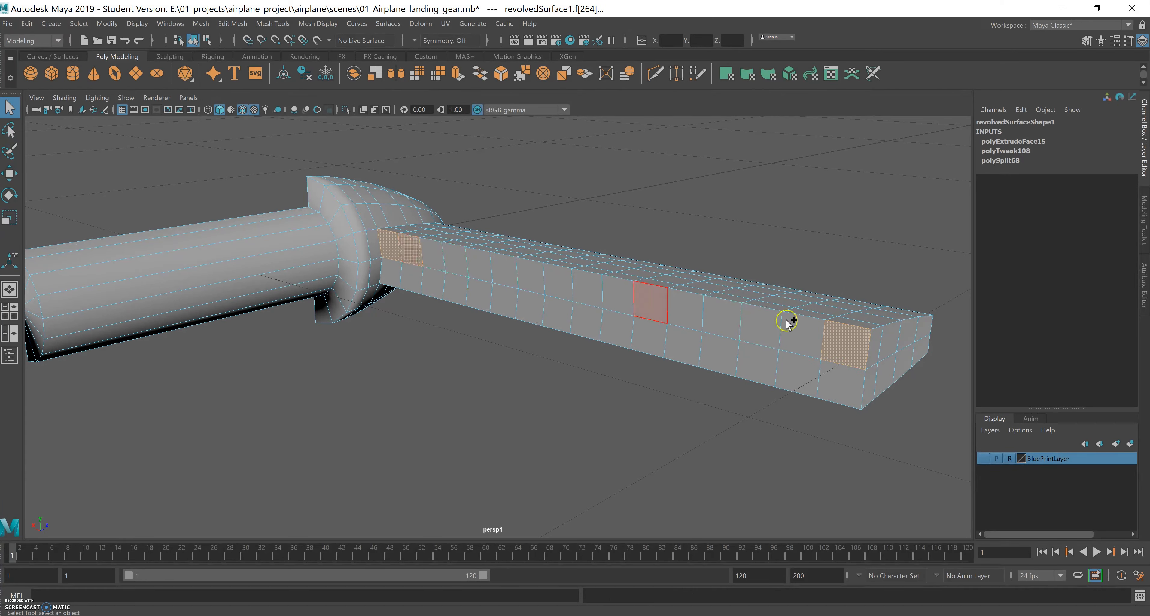
left_click(790, 342, "shift")
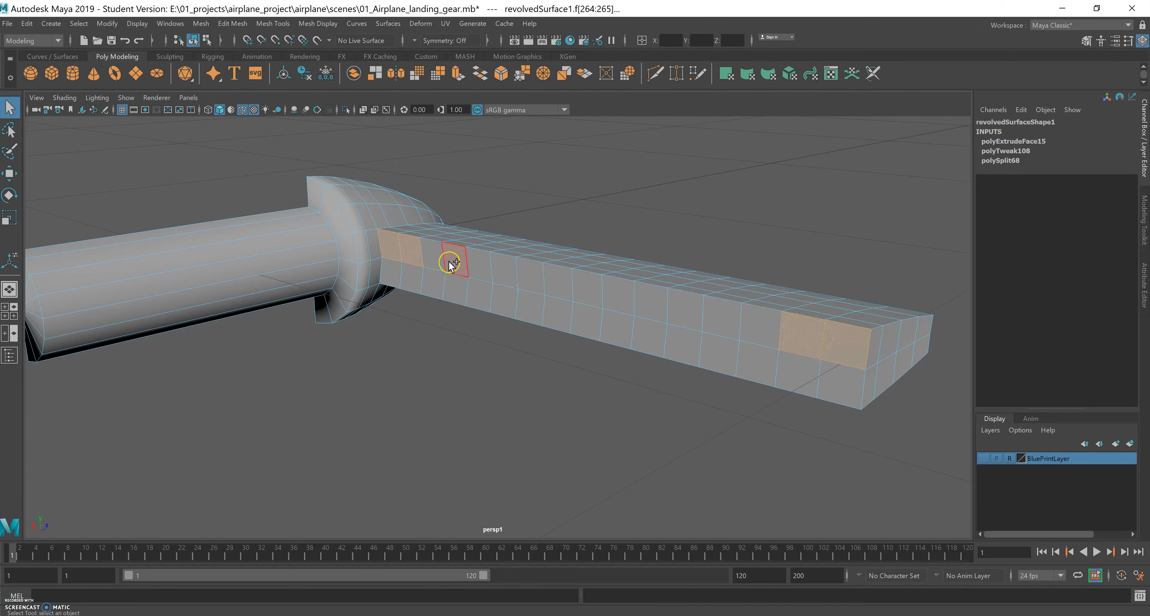
left_click(461, 264, "shift")
left_click(484, 269, "shift")
left_click(508, 274, "shift")
left_click(538, 281, "shift")
left_click(566, 287, "shift")
left_click(598, 295, "shift")
left_click(619, 300, "shift")
left_click(652, 308, "shift")
left_click(686, 315, "shift")
left_click(723, 325, "shift")
left_click(760, 333, "shift")
left_click(838, 382, "shift")
double_click(395, 276, "shift")
left_click(416, 288, "ctrl")
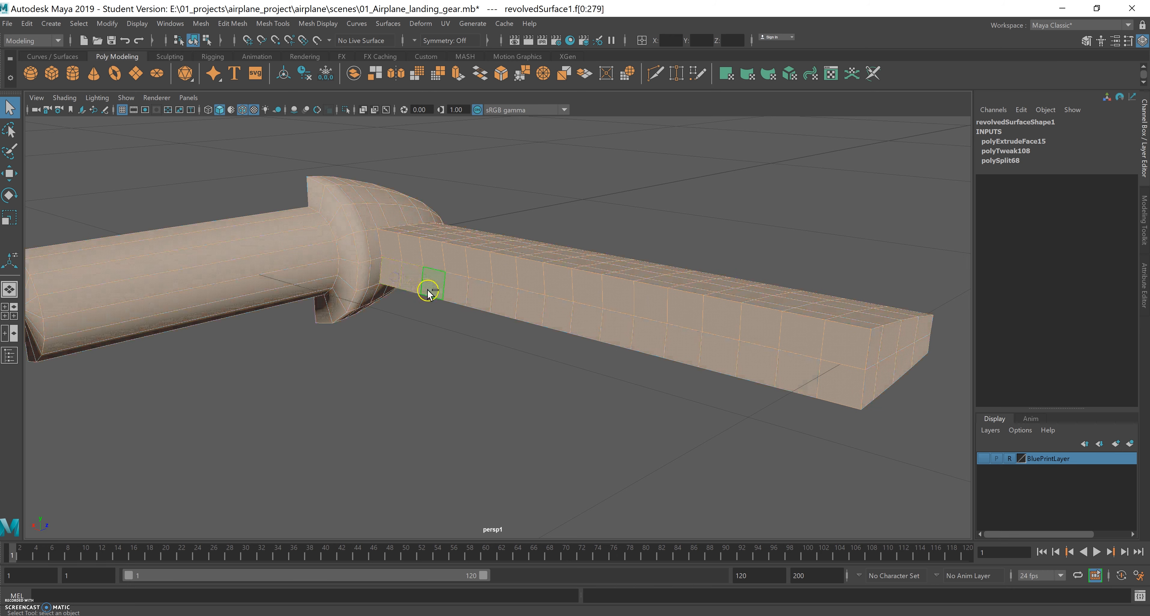
key("ctrl+z")
left_click(838, 381)
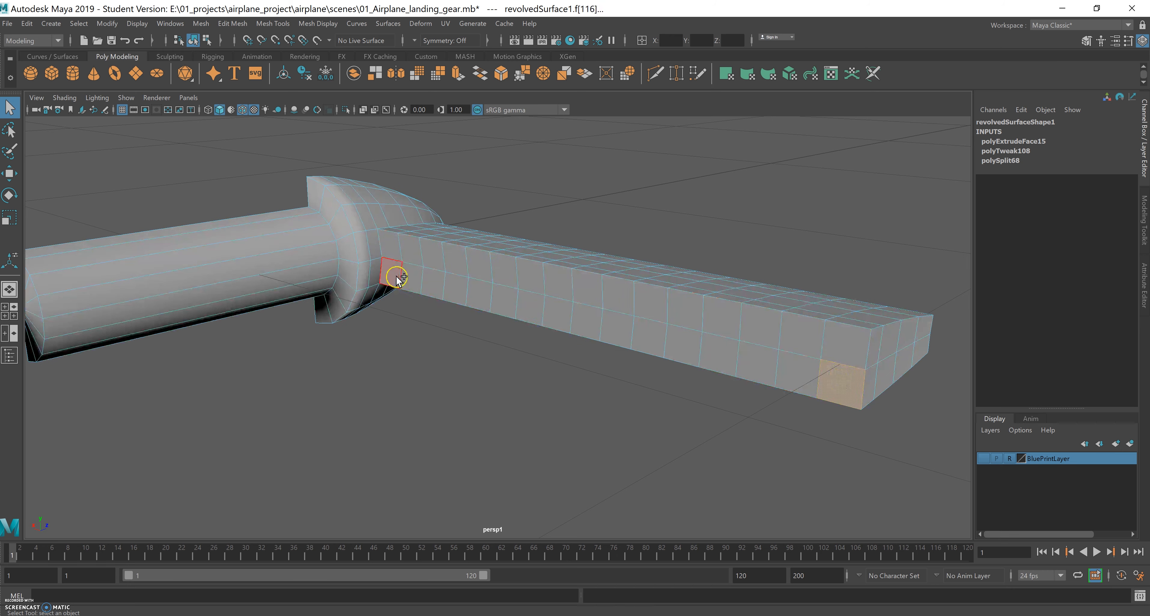
left_click(398, 263, "shift")
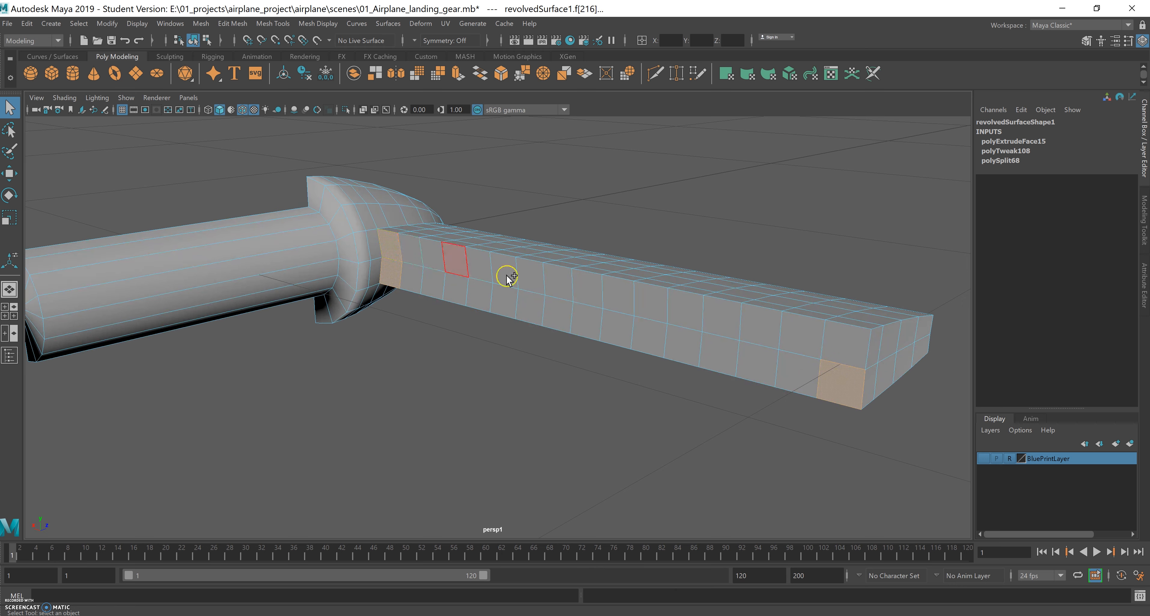
key("ctrl+z")
key("ctrl+z")
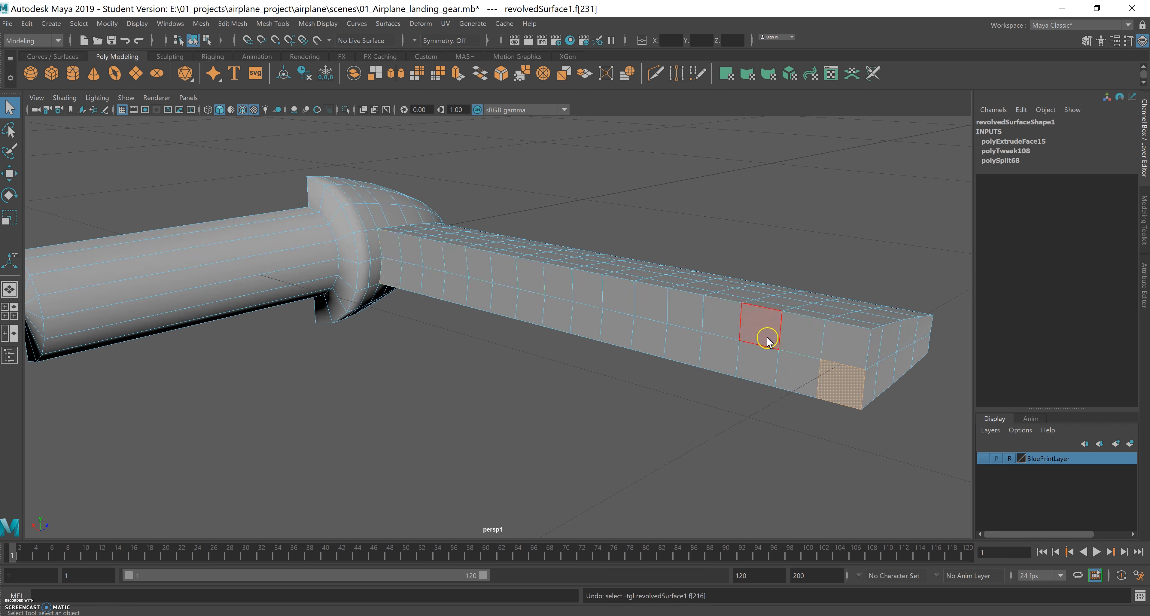
double_click(770, 341, "shift")
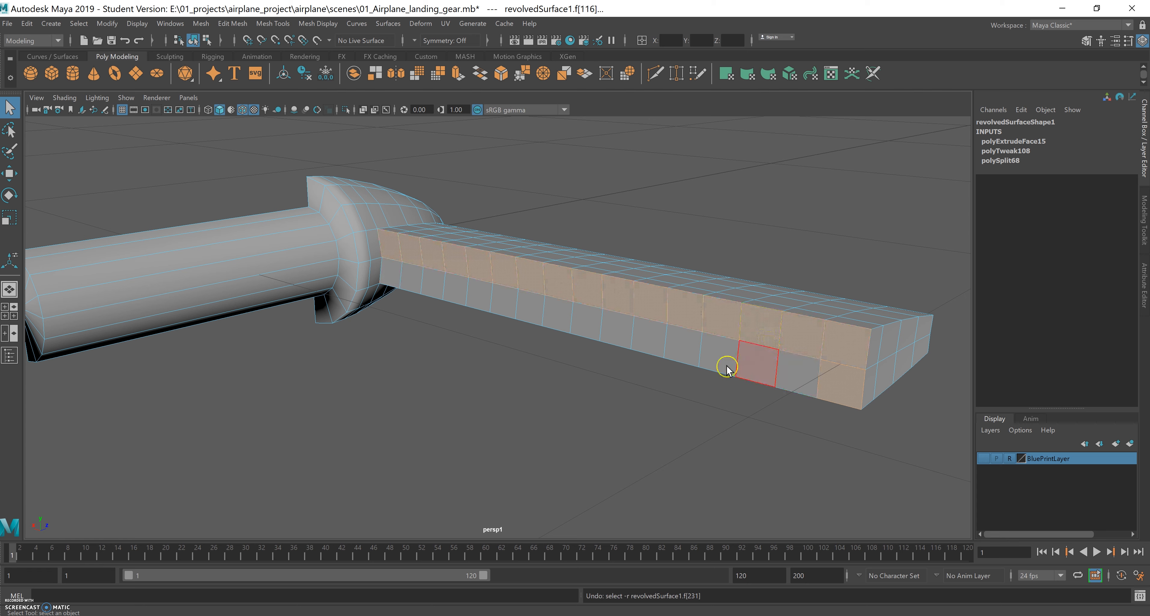
key("ctrl+z")
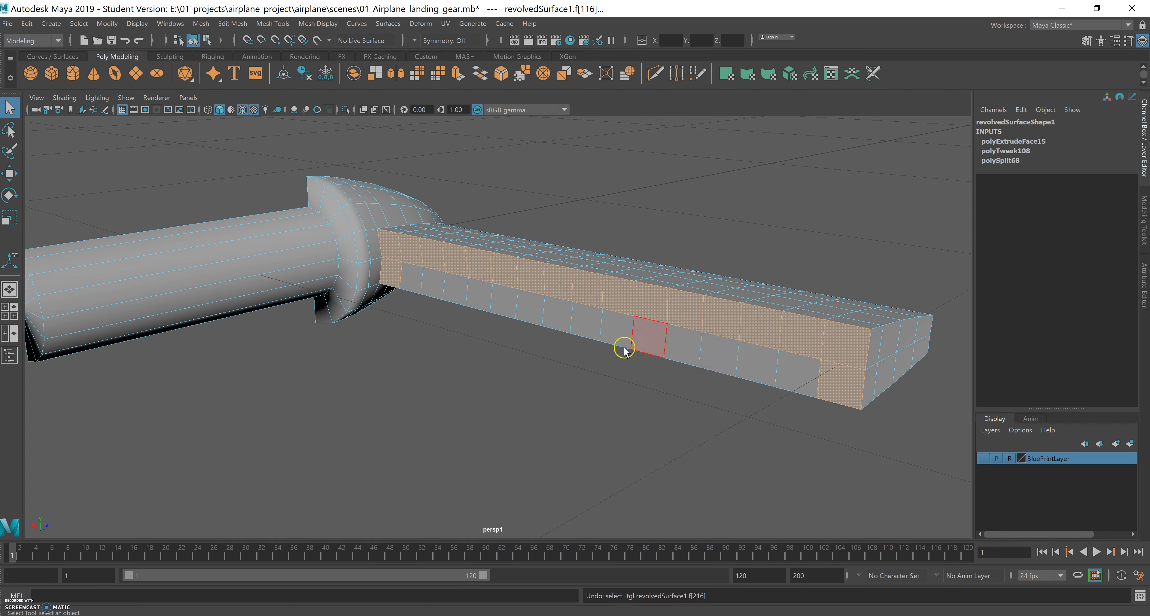
Step: Select both rows of faces along the blade's narrow rear side, from the hub to the tip, with no stray underside face
left_click(390, 253)
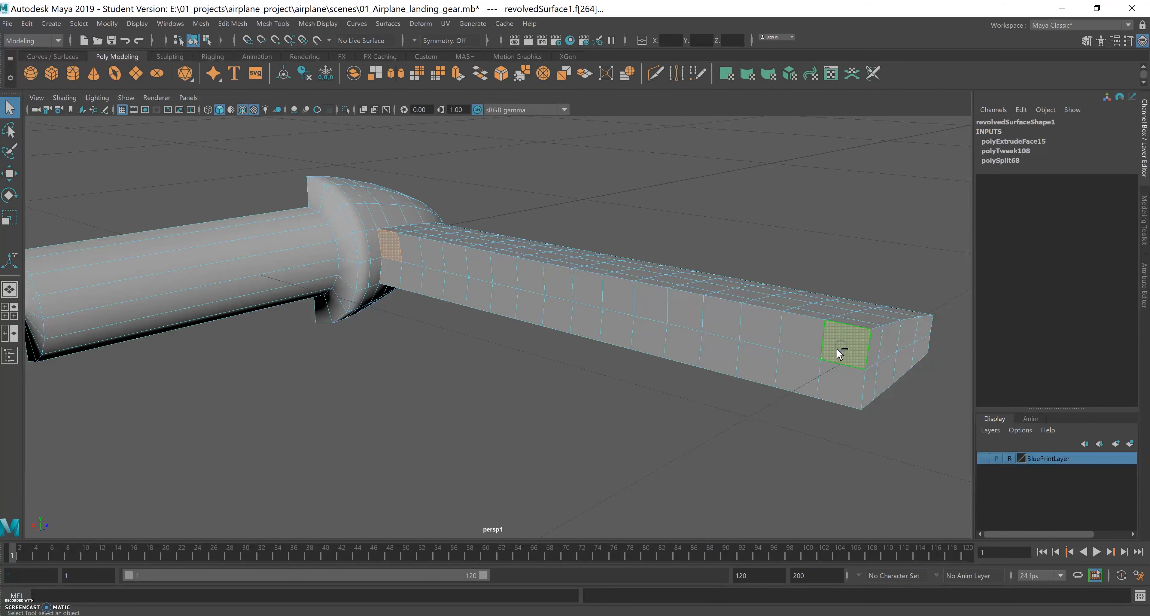
left_click(413, 252, "shift")
left_click(433, 258, "shift")
left_click(455, 262, "shift")
left_click(480, 267, "shift")
left_click(505, 272, "shift")
left_click(531, 277, "shift")
left_click(558, 282, "shift")
left_click(586, 289, "shift")
left_click(647, 306, "shift")
left_click(691, 319, "shift")
left_click(726, 325, "shift")
left_click(772, 333, "shift")
left_click(803, 341, "shift")
left_click(833, 387, "shift")
left_click(799, 376, "shift")
left_click(760, 364, "shift")
left_click(721, 355, "shift")
left_click(685, 346, "shift")
left_click(652, 338, "shift")
left_click(616, 326, "shift")
left_click(585, 318, "shift")
left_click(556, 310, "shift")
left_click(529, 305, "shift")
left_click(504, 301, "shift")
left_click(479, 297, "shift")
left_click(455, 291, "shift")
left_click(433, 285, "shift")
left_click(411, 277, "shift")
left_click_drag(560, 275, 572, 307, "alt")
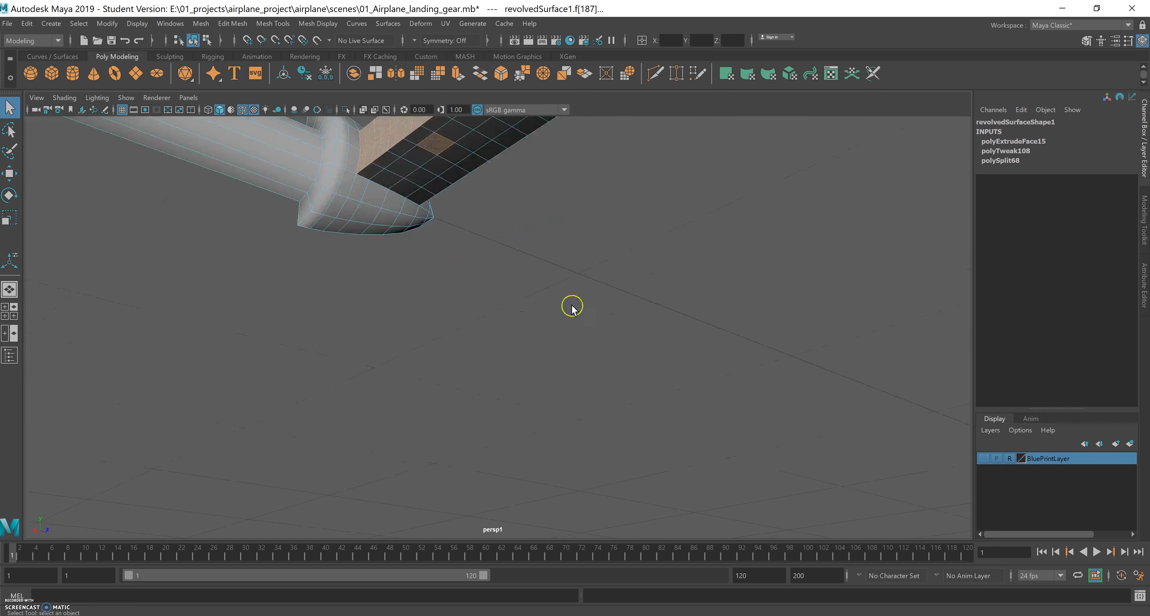
left_click(576, 219)
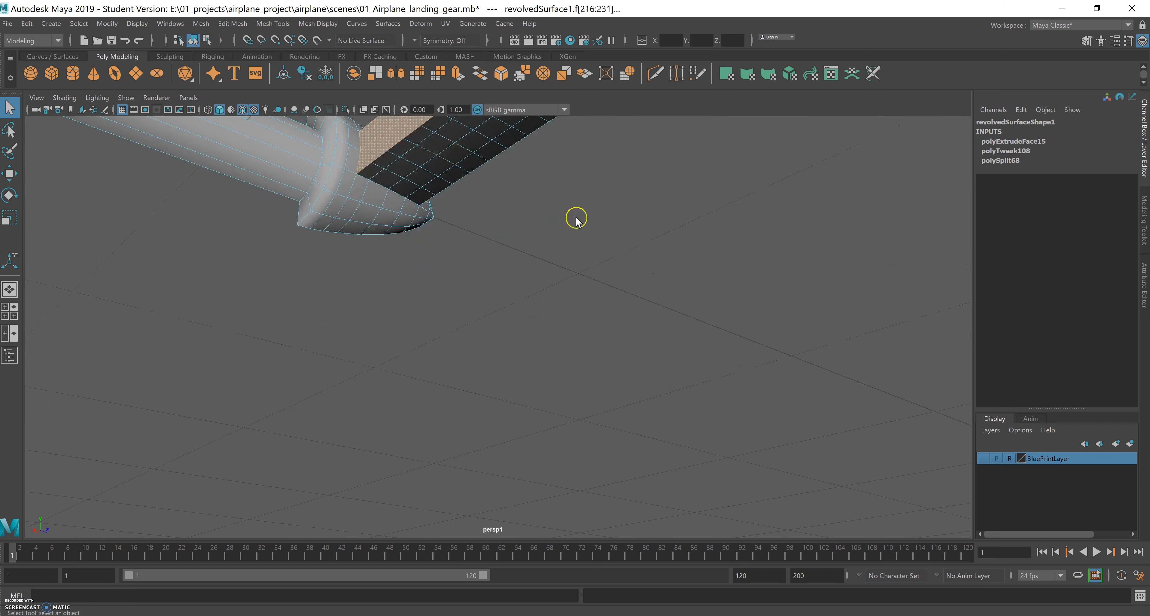
Step: Add the row of upper faces bordering the blade's rear side to the selection, from hub to tip
left_click_drag(609, 239, 509, 235, "alt")
left_click(271, 277)
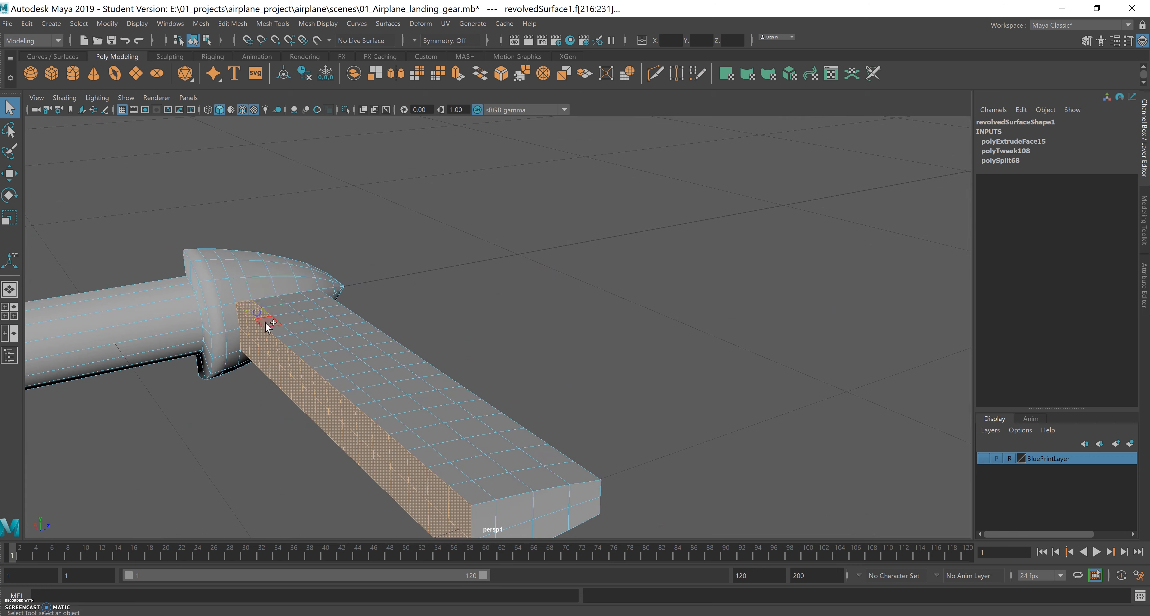
left_click(293, 341, "shift")
left_click(306, 352, "shift")
left_click(317, 361, "shift")
left_click(329, 371, "shift")
left_click(343, 385, "shift")
left_click(361, 398, "shift")
left_click(385, 424, "shift")
left_click(410, 442, "shift")
left_click(436, 464, "shift")
left_click(466, 488, "shift")
left_click(469, 490, "shift")
left_click(428, 456, "shift")
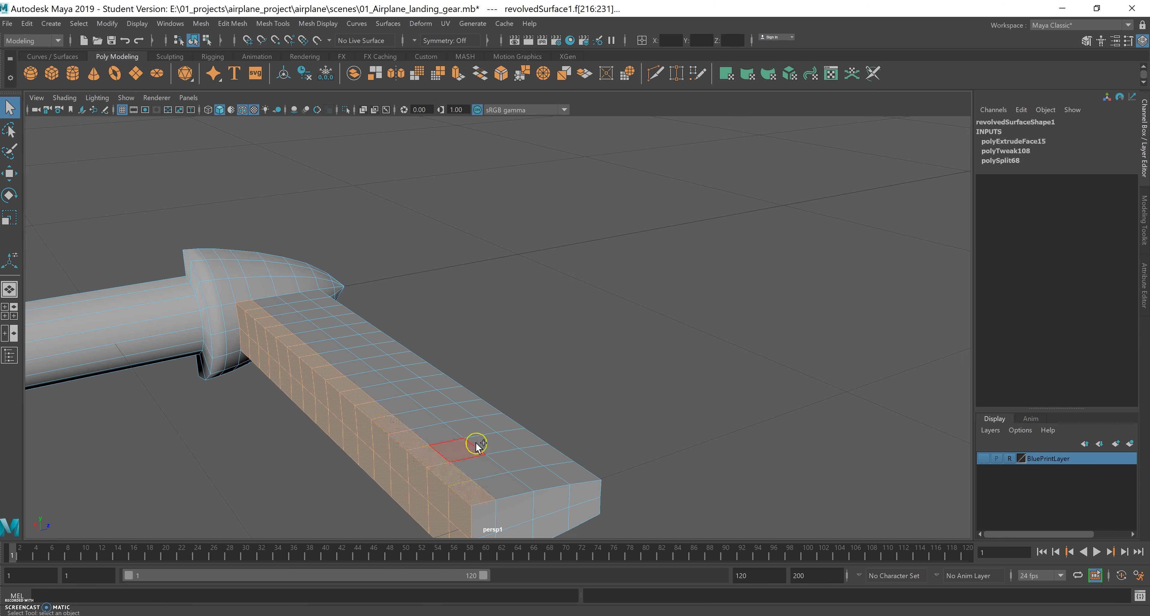
Step: Add the matching row of underside faces bordering the blade's rear side to the selection, from hub to tip
left_click_drag(487, 381, 485, 364, "alt")
left_click_drag(478, 257, 478, 366, "alt")
left_click(277, 316, "shift")
left_click(291, 298, "shift")
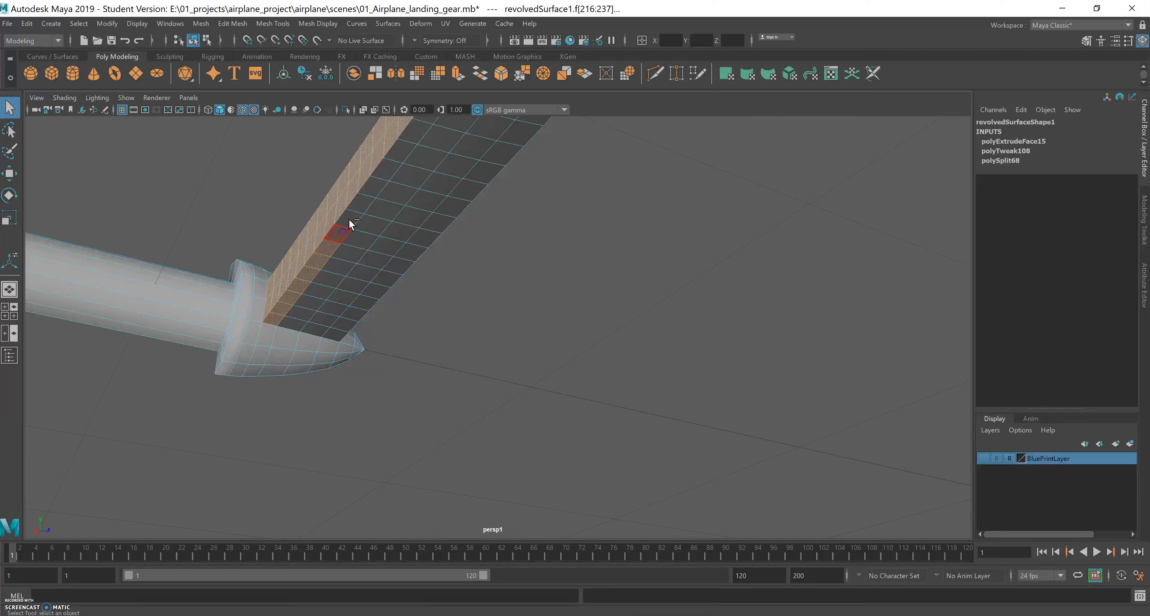
left_click(364, 202, "shift")
left_click(378, 179, "shift")
left_click(389, 166, "shift")
left_click(405, 148, "shift")
left_click(417, 130, "shift")
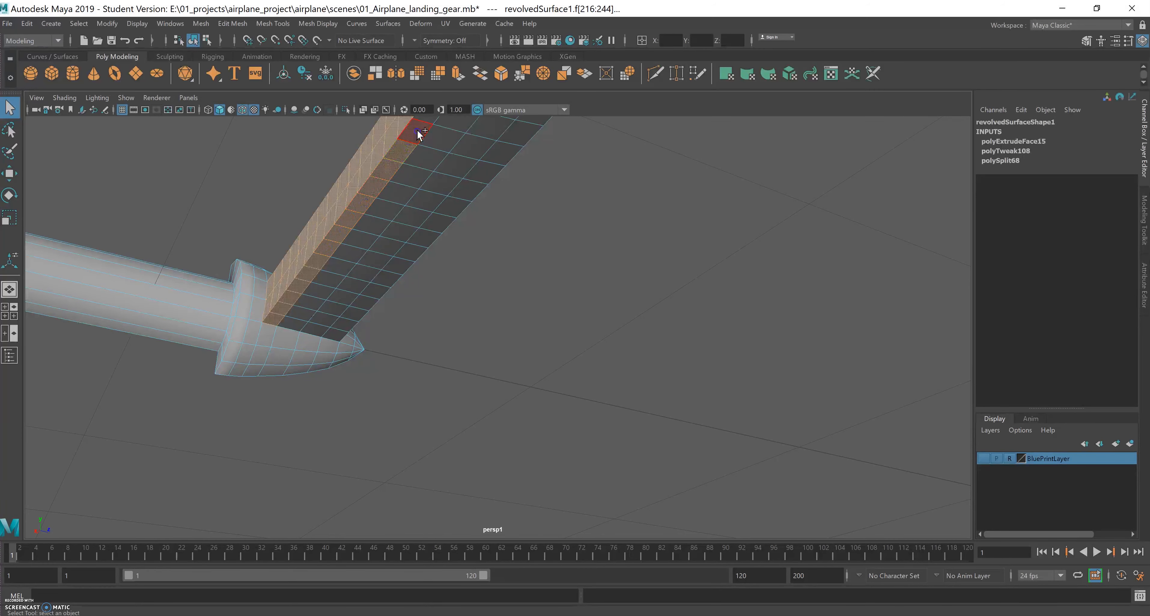
middle_click_drag(491, 152, 497, 180, "alt")
left_click(383, 264, "shift")
left_click(400, 251, "shift")
Step: Thin the blade's rear edge by scaling the selected faces vertically to about 0.59, with a further scale of about 0.91
mouse_move(508, 209)
left_mouse_down("alt")
mouse_move(498, 239)
mouse_move(448, 254)
mouse_move(411, 218)
mouse_move(329, 237)
mouse_move(423, 244)
mouse_move(506, 231)
left_mouse_up("alt")
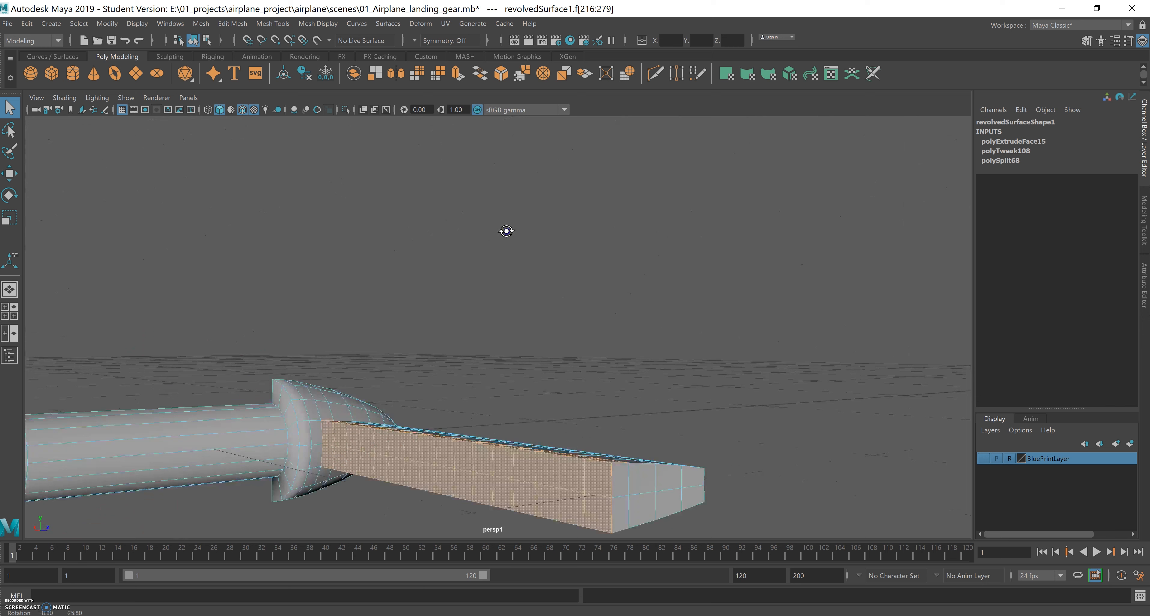
middle_click_drag(506, 230, 455, 153, "alt")
left_click_drag(455, 153, 432, 267, "alt")
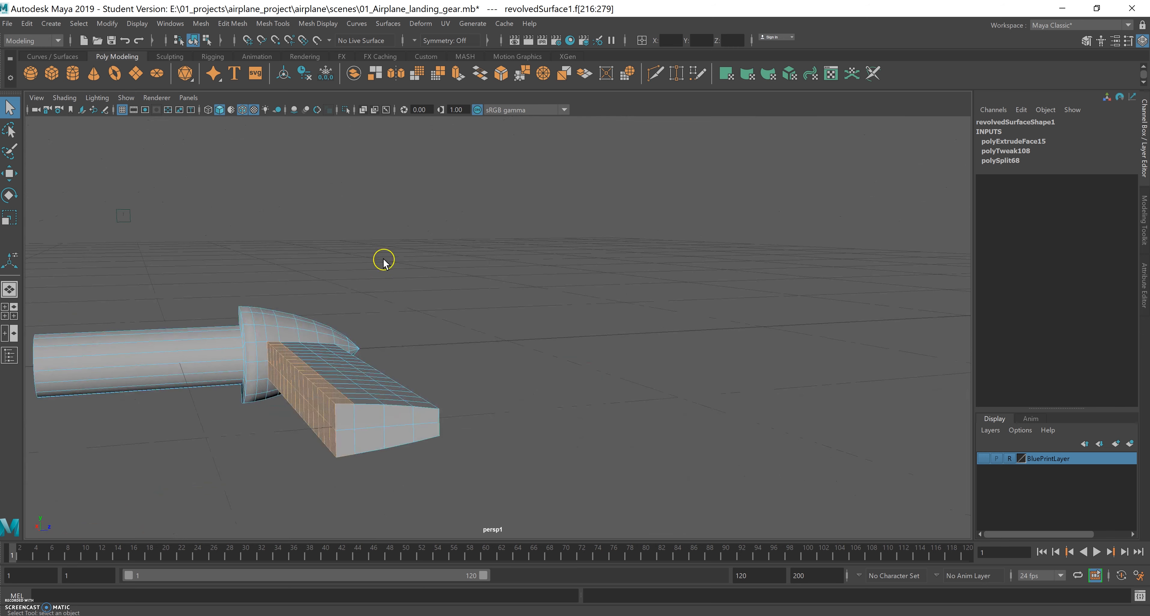
key("r")
left_click_drag(302, 334, 302, 352)
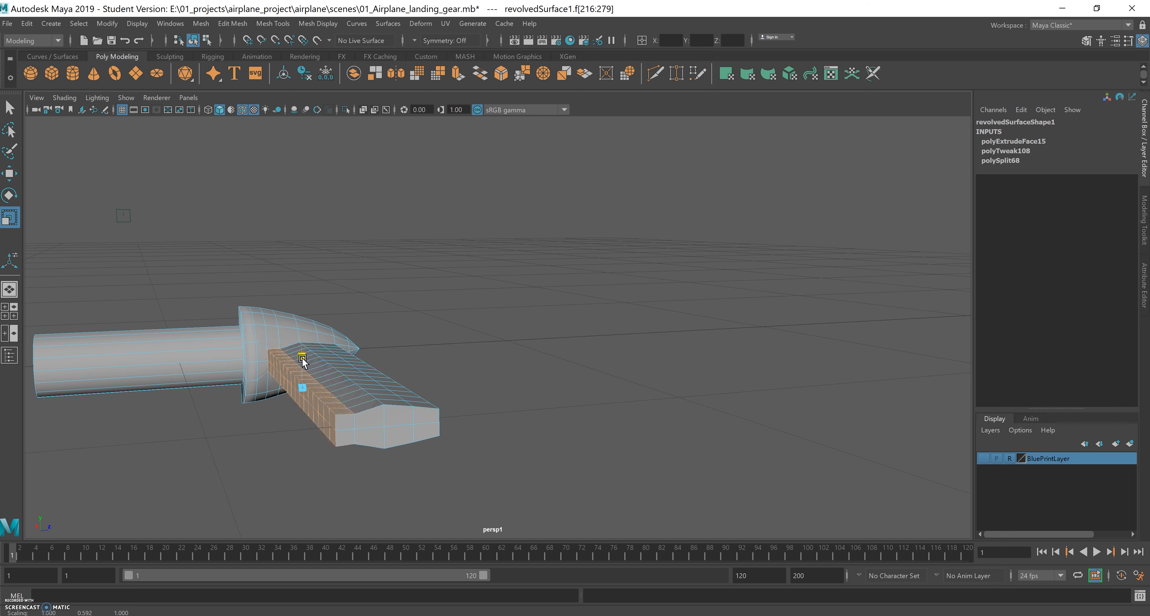
left_click_drag(413, 367, 506, 310, "alt")
left_click_drag(401, 295, 401, 299)
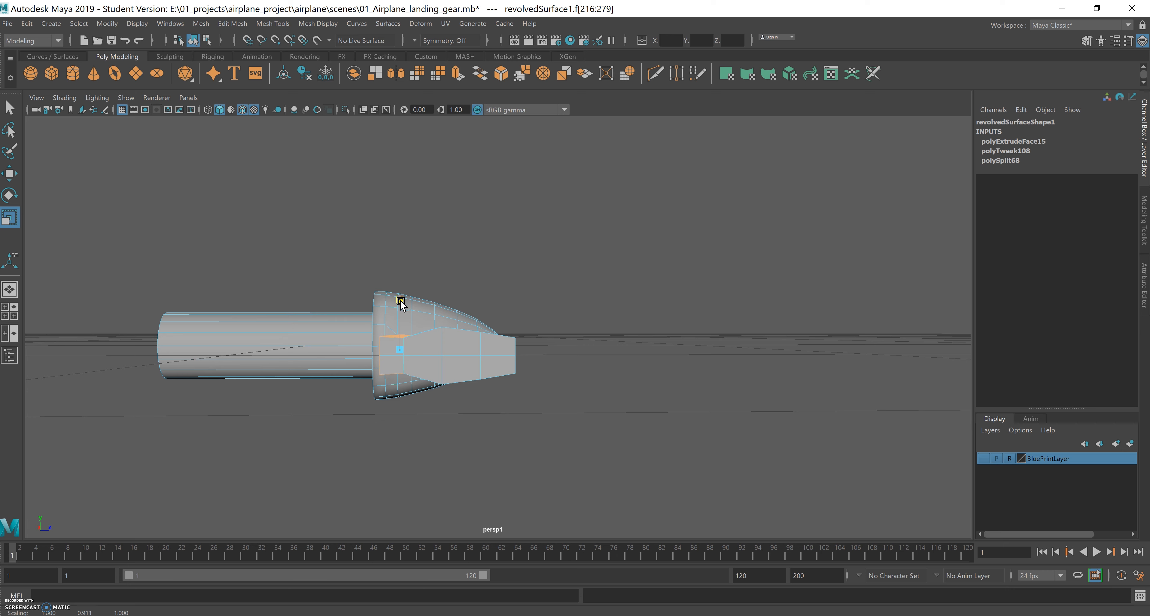
left_click_drag(458, 304, 501, 316, "alt")
left_click(8, 107)
Step: Select the lengthwise edge loop on the blade's front part, leaving the hub's edges out of the selection
mouse_move(506, 257)
left_mouse_down("alt")
mouse_move(480, 325)
mouse_move(519, 259)
mouse_move(416, 359)
left_mouse_up("alt")
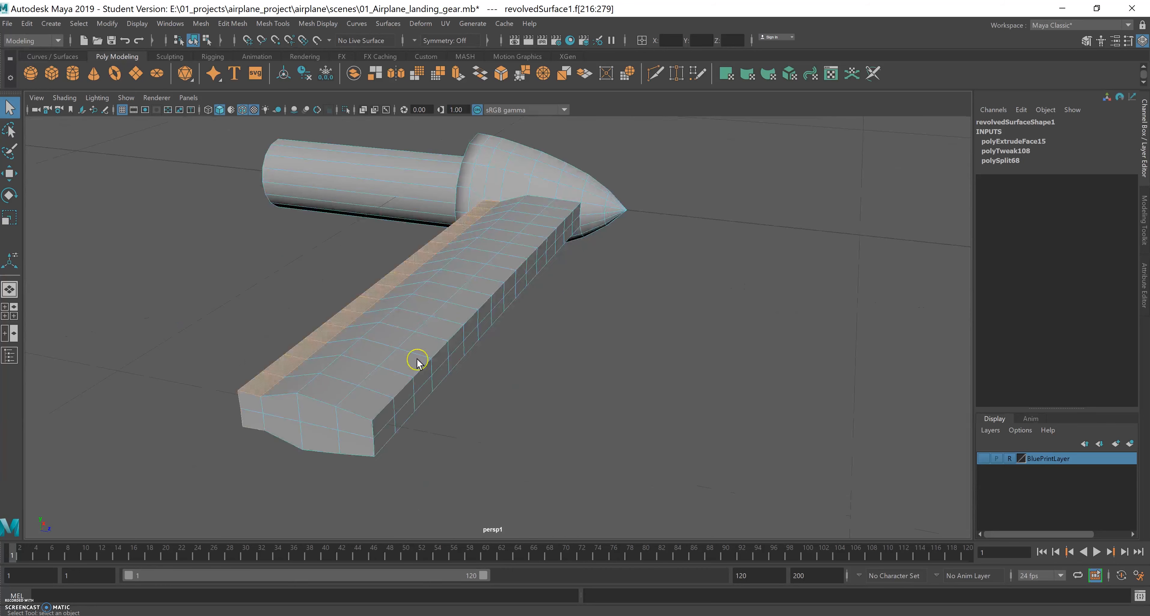
double_click(350, 396)
right_click_drag(353, 315, 355, 288)
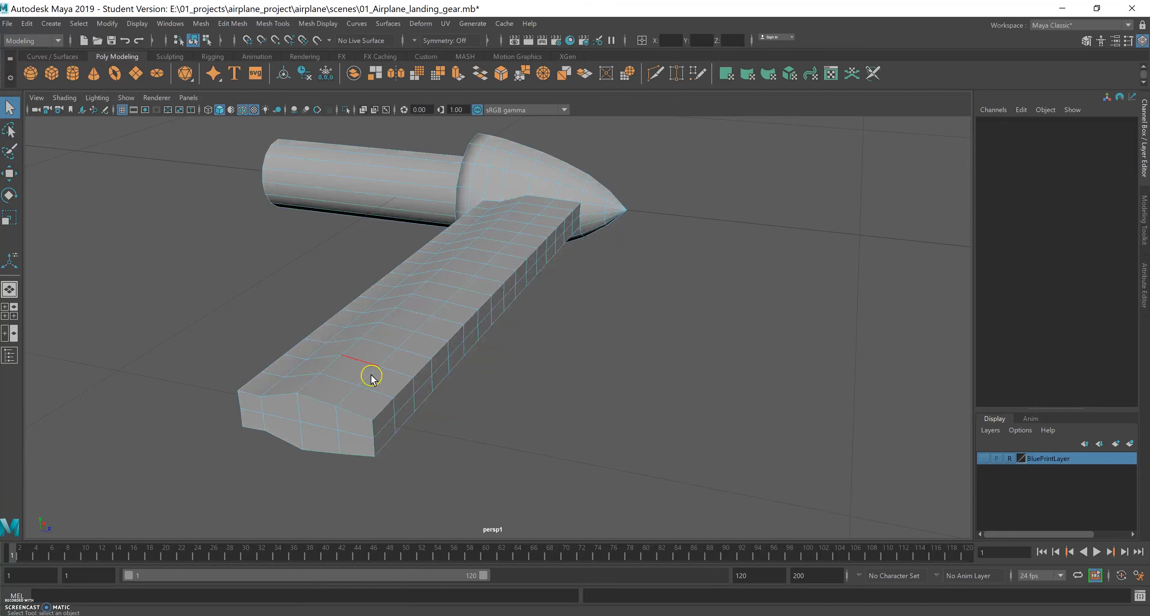
left_click(350, 397)
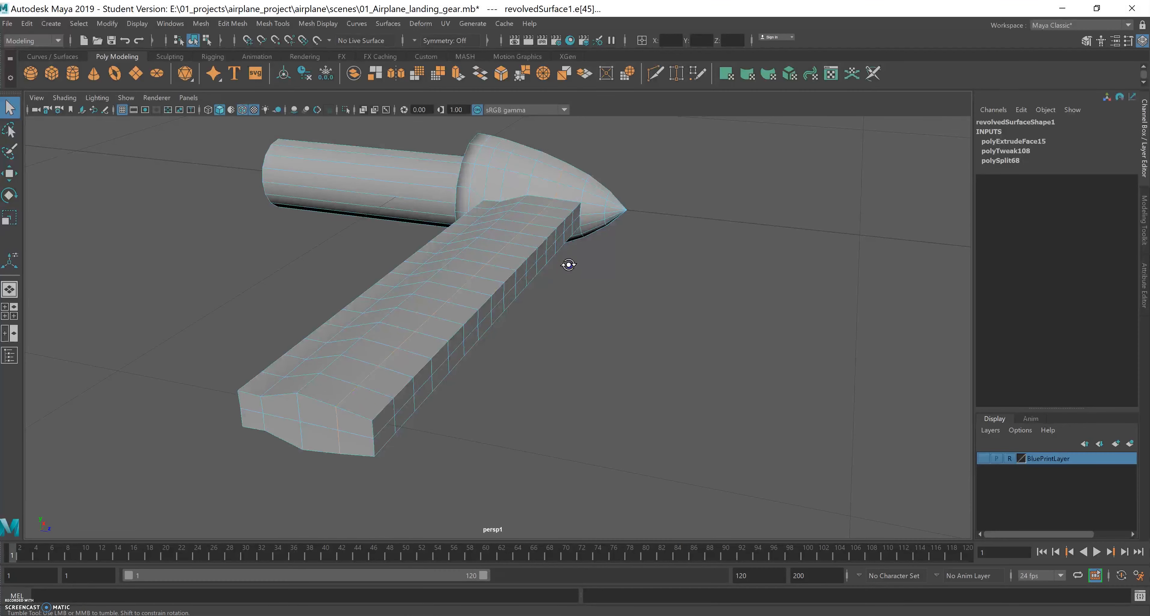
left_click_drag(567, 264, 539, 268, "alt")
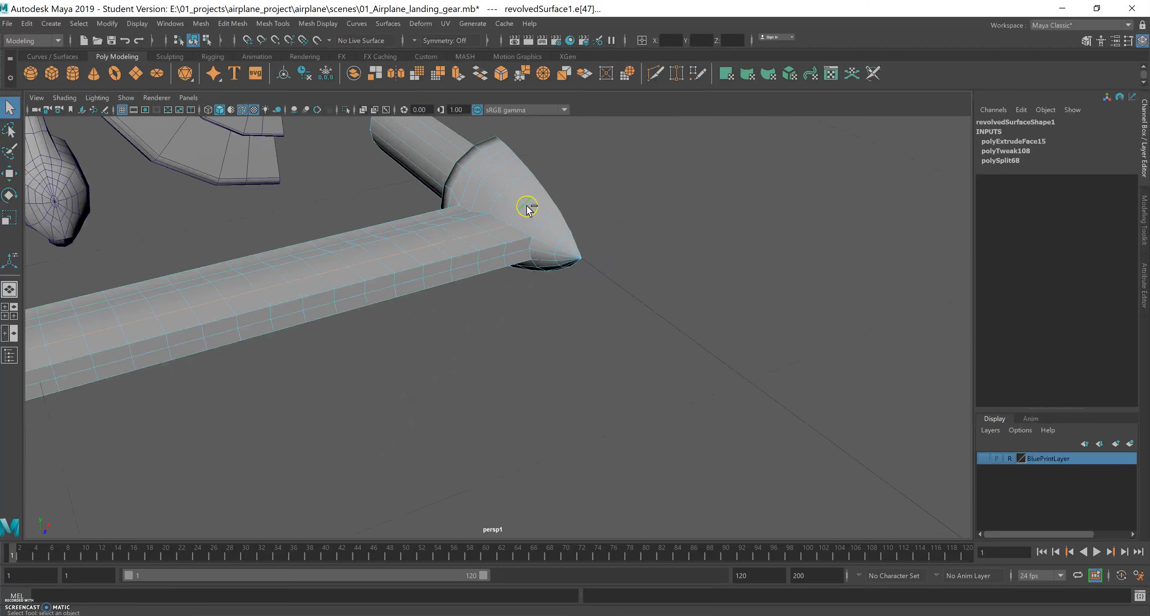
mouse_move(542, 197)
left_mouse_down("alt")
mouse_move(547, 275)
mouse_move(554, 257)
mouse_move(535, 207)
left_mouse_up("alt")
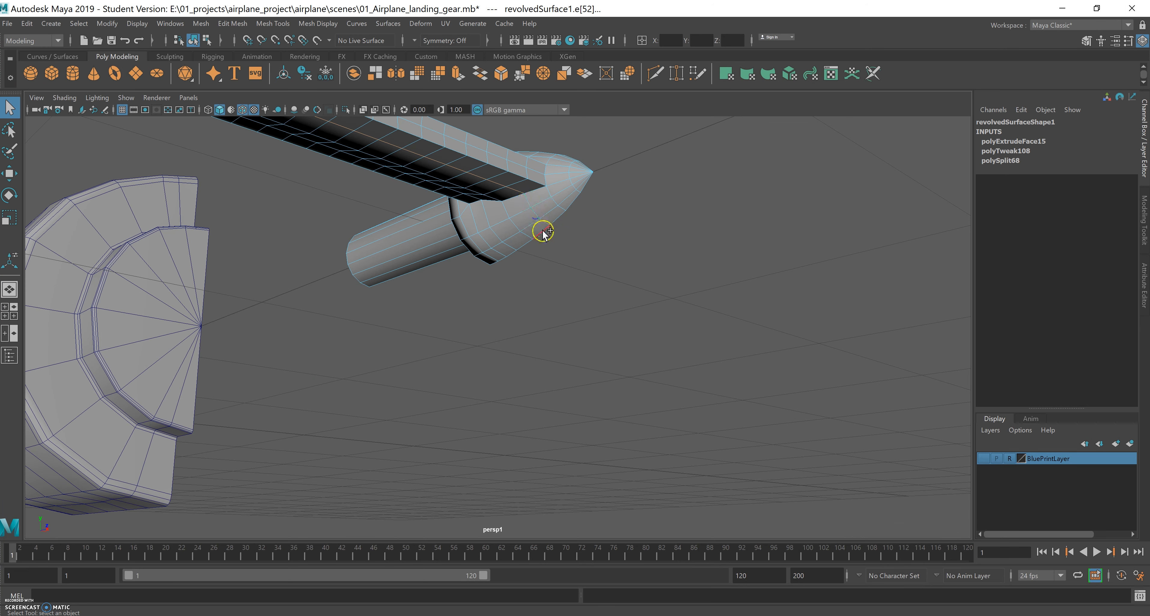
left_click_drag(544, 229, 576, 289, "alt")
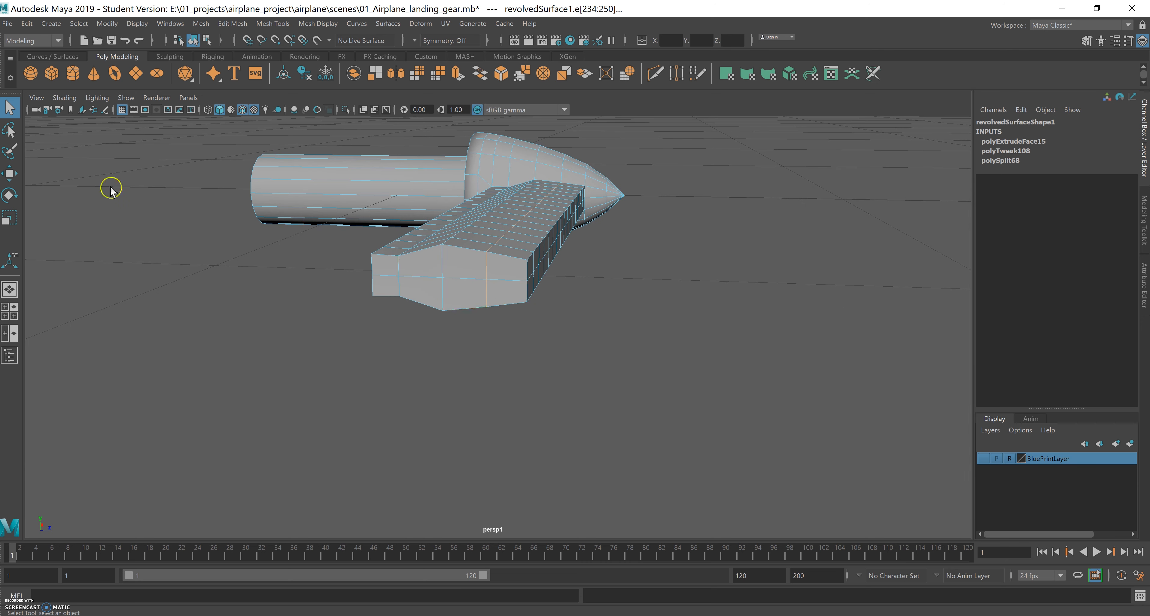
Step: Scale the selected front edge loop vertically to about 1.21, and reduce it with a scale of about 0.59
left_click(9, 217)
left_click_drag(545, 217, 565, 164, "alt")
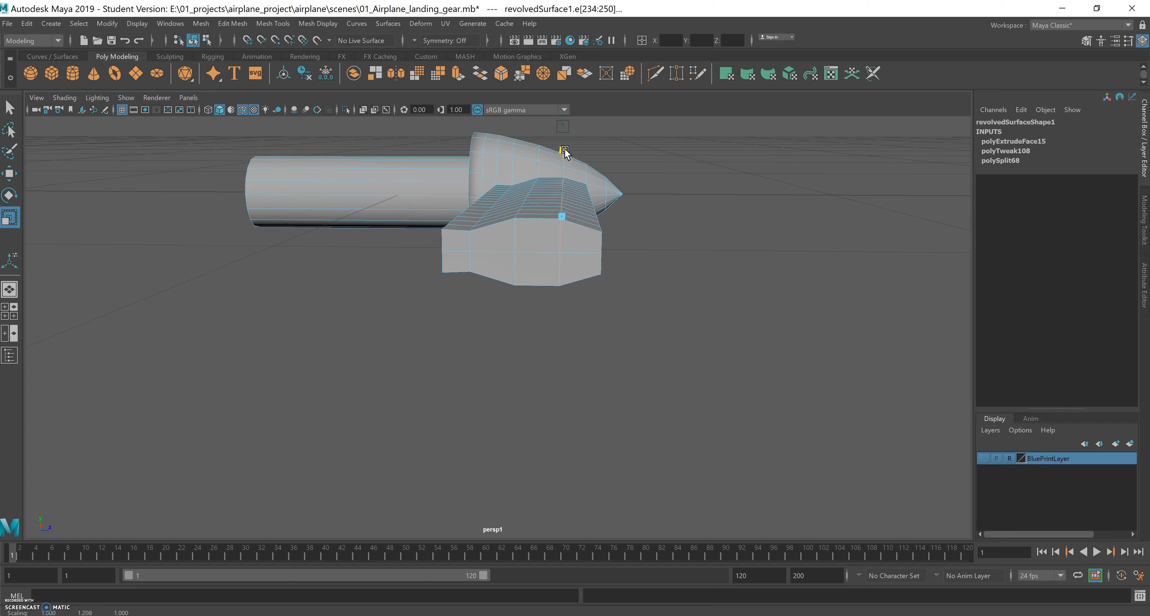
left_click_drag(573, 162, 613, 201, "alt")
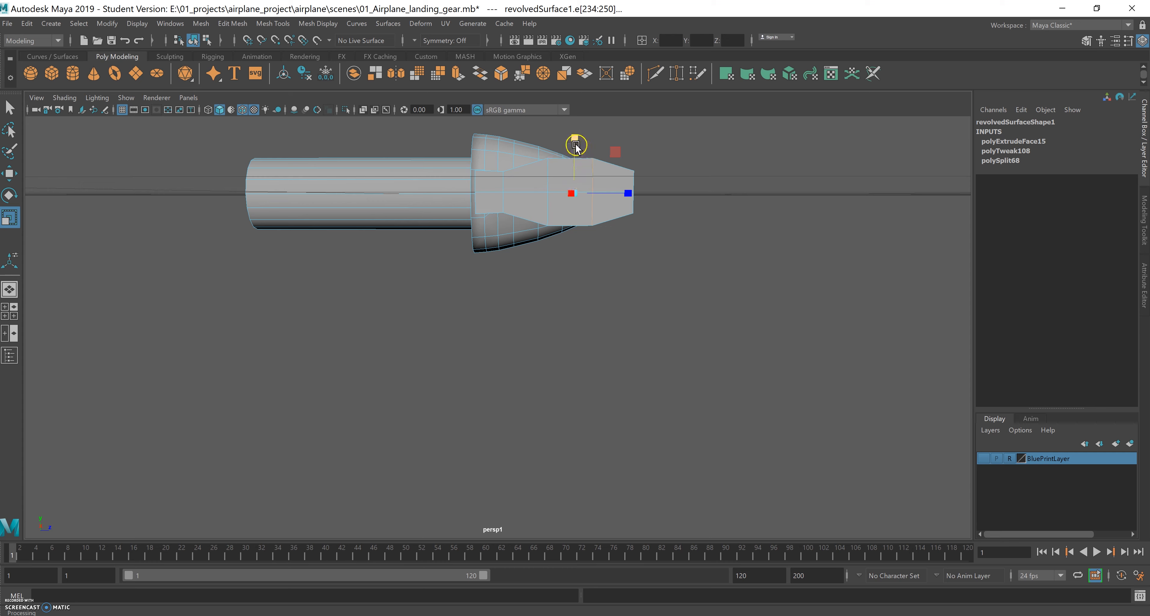
left_click_drag(574, 139, 570, 157)
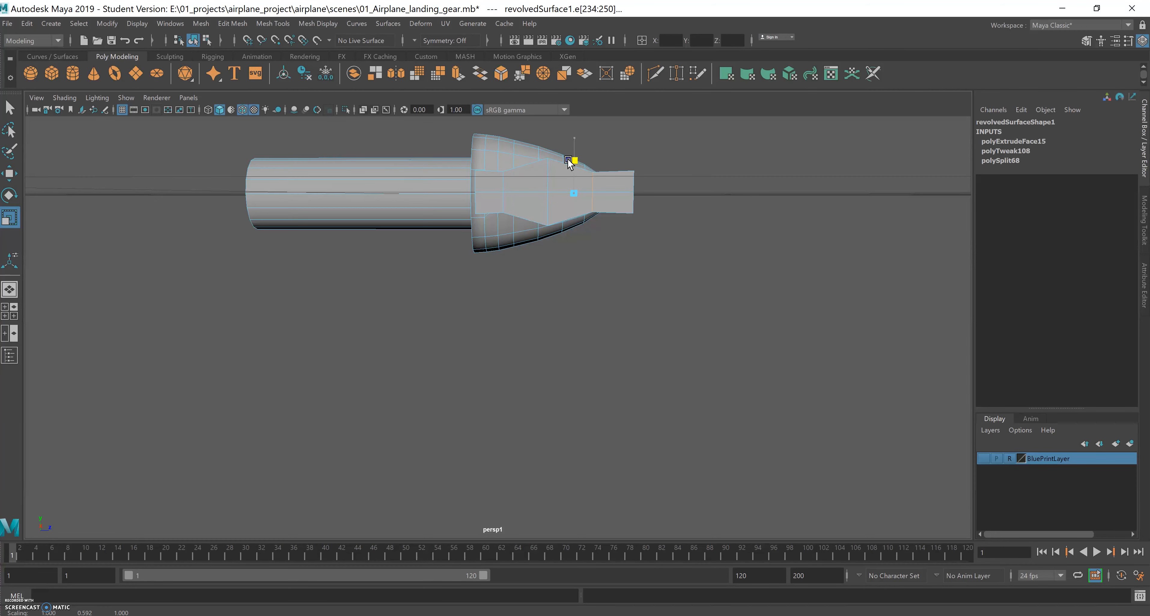
left_click_drag(569, 161, 570, 164)
Step: Shift the selected edge loop slightly forward along the hub's axis
key("w")
left_click(633, 205)
left_click_drag(632, 193, 637, 195)
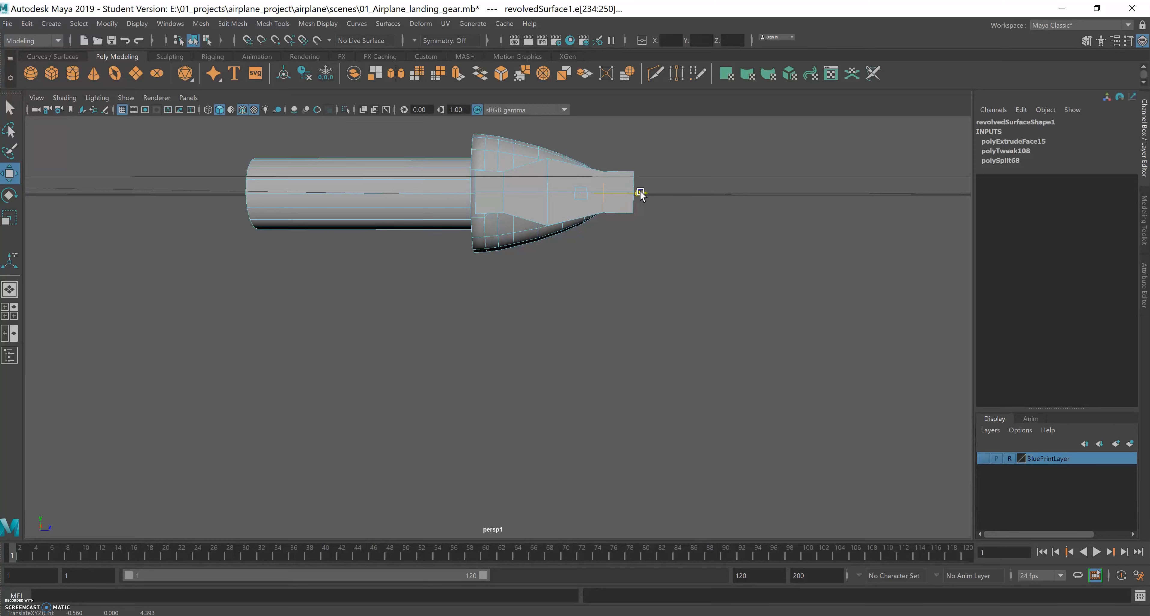
Step: Select the lengthwise edge loop along the blade's middle without the hub's edges, and preview the mesh smoothed
mouse_move(579, 233)
left_mouse_down("alt")
mouse_move(567, 250)
mouse_move(570, 216)
left_mouse_up("alt")
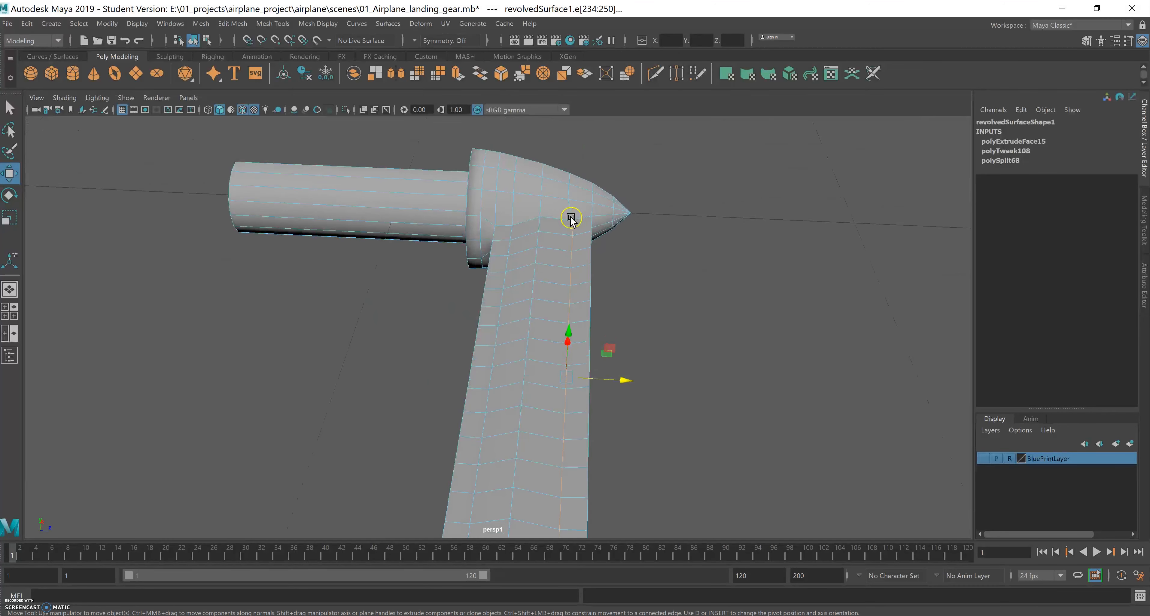
double_click(538, 225)
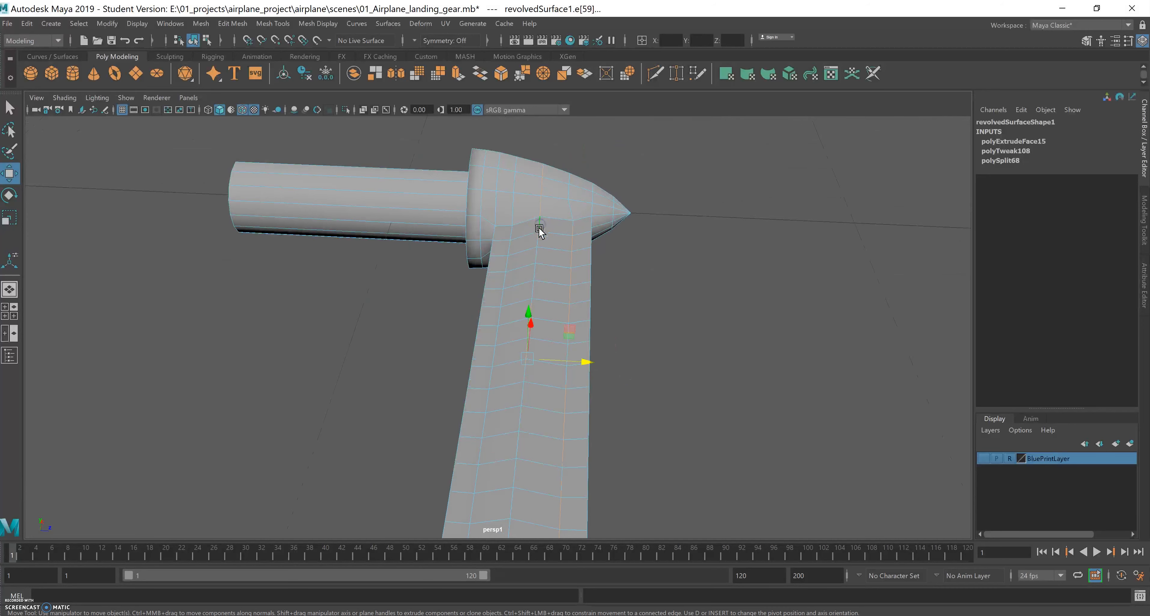
left_click(541, 187)
left_click(545, 168, "ctrl")
left_click_drag(553, 272, 558, 234, "alt")
left_click(538, 227, "ctrl")
left_click(537, 263, "ctrl")
mouse_move(585, 262)
left_mouse_down("alt")
mouse_move(583, 277)
mouse_move(598, 212)
mouse_move(593, 250)
mouse_move(565, 252)
mouse_move(604, 252)
mouse_move(594, 253)
left_mouse_up("alt")
key("3")
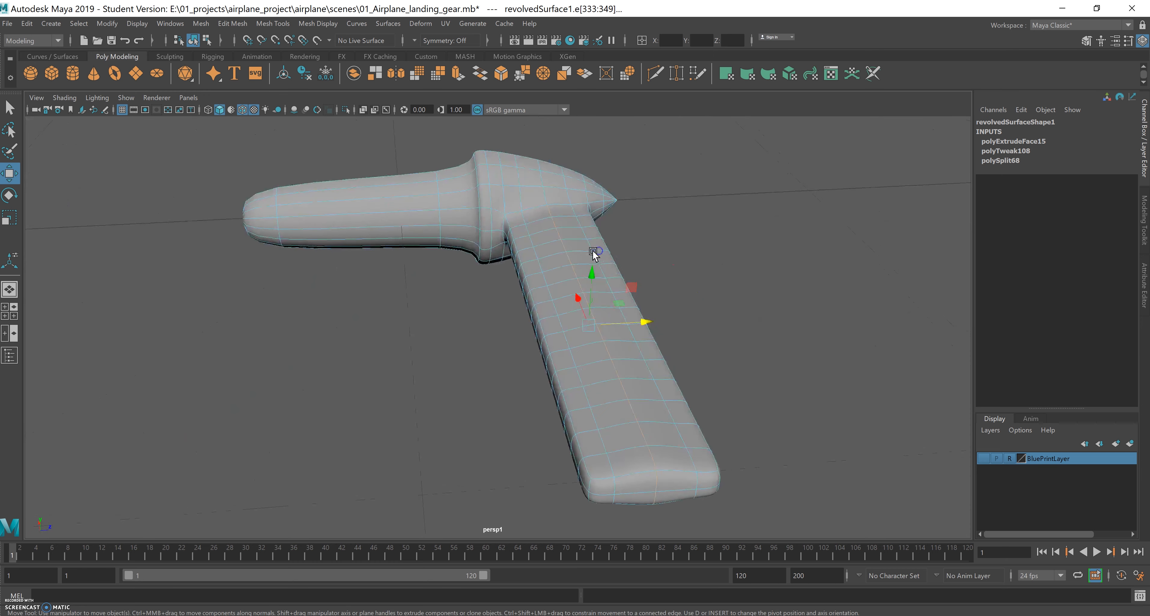
Step: Return the propeller to unsmoothed display and insert a supporting edge loop around the spinner, close to its rear rim, with Multi-Cut
key("ctrl+z")
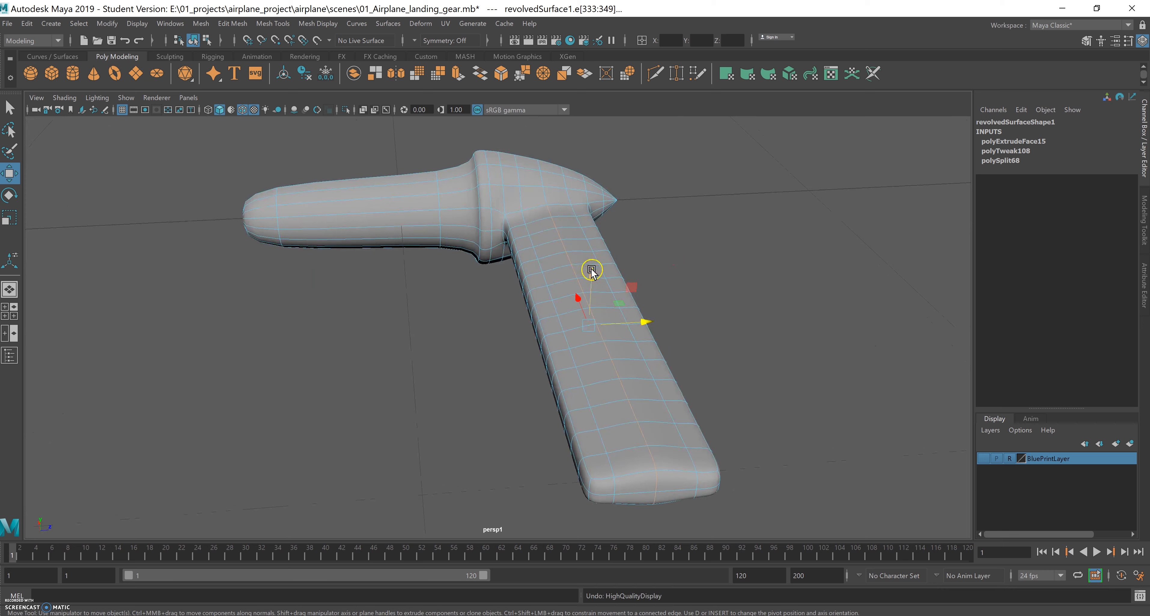
left_click_drag(592, 271, 588, 262, "alt")
key("1")
right_click_drag(585, 265, 690, 263, "alt")
middle_click_drag(513, 255, 518, 324, "alt")
left_click_drag(519, 324, 497, 340, "alt")
middle_click_drag(498, 340, 418, 279, "alt")
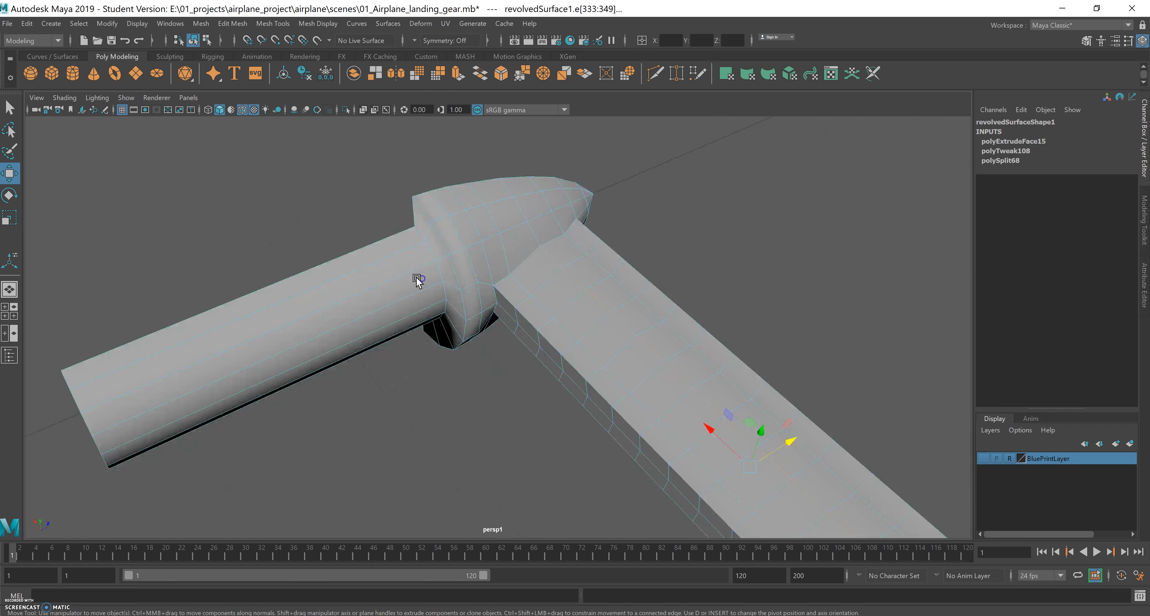
right_click_drag(418, 280, 507, 287, "alt")
middle_click_drag(507, 287, 508, 346, "alt")
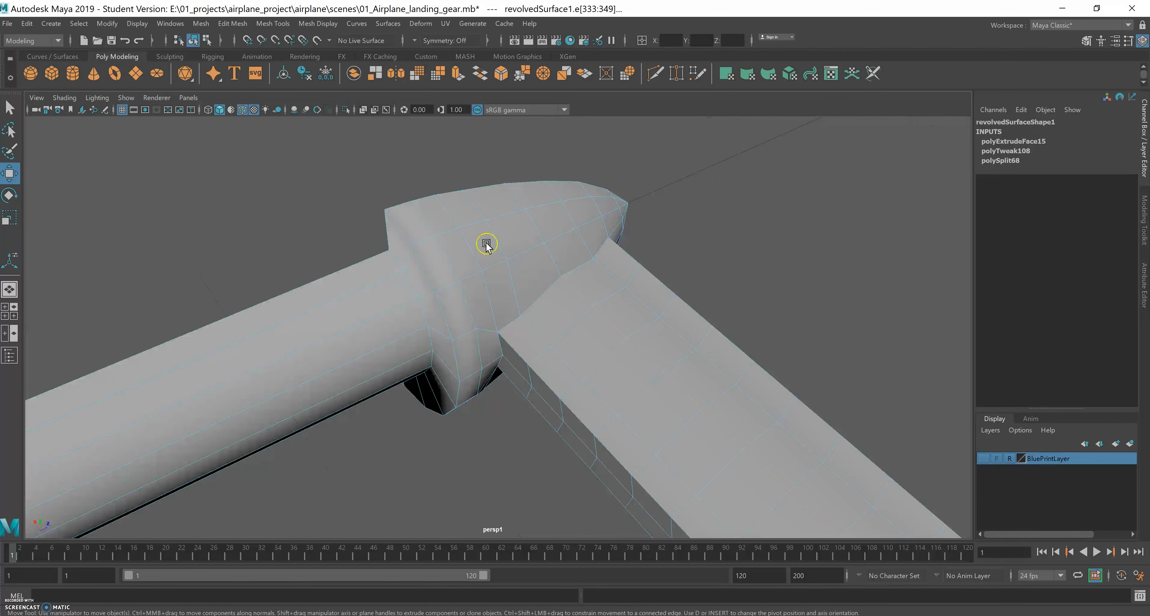
left_click(654, 73)
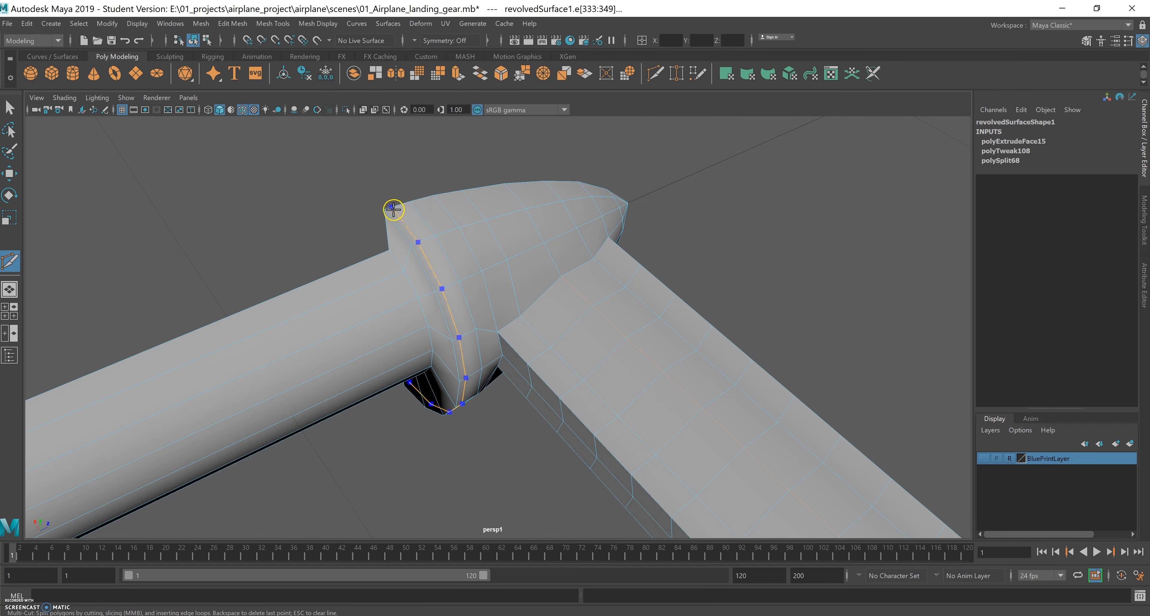
left_click(391, 212, "ctrl")
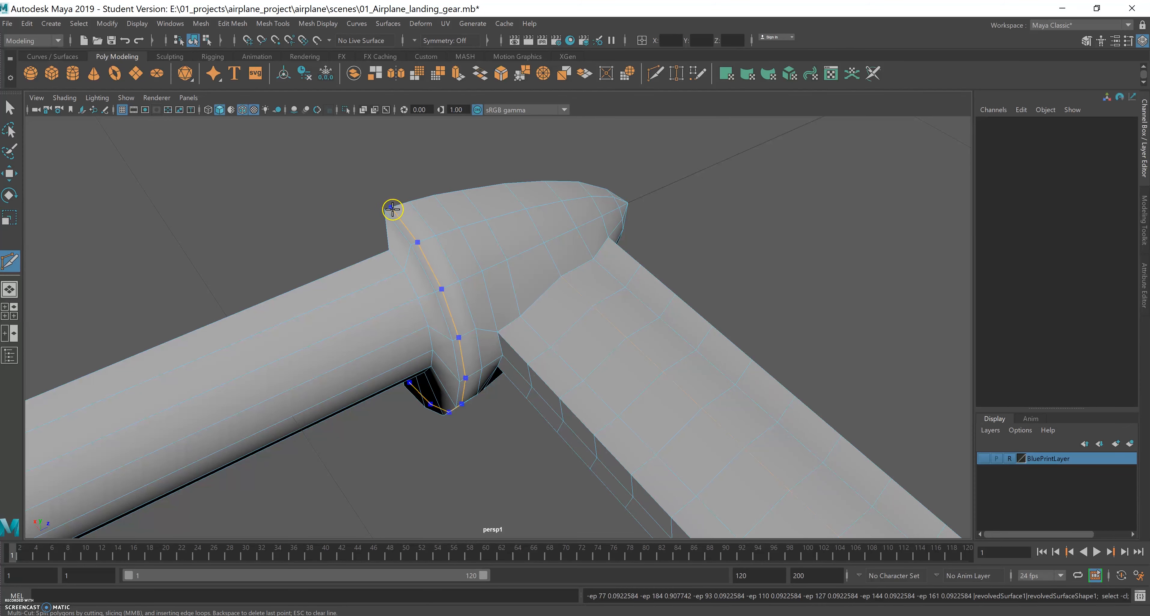
left_click(392, 209, "ctrl")
Step: Insert a supporting edge loop on the spinner's rear face, close to its outer rim, undoing the misplaced cuts
left_click(390, 211, "ctrl")
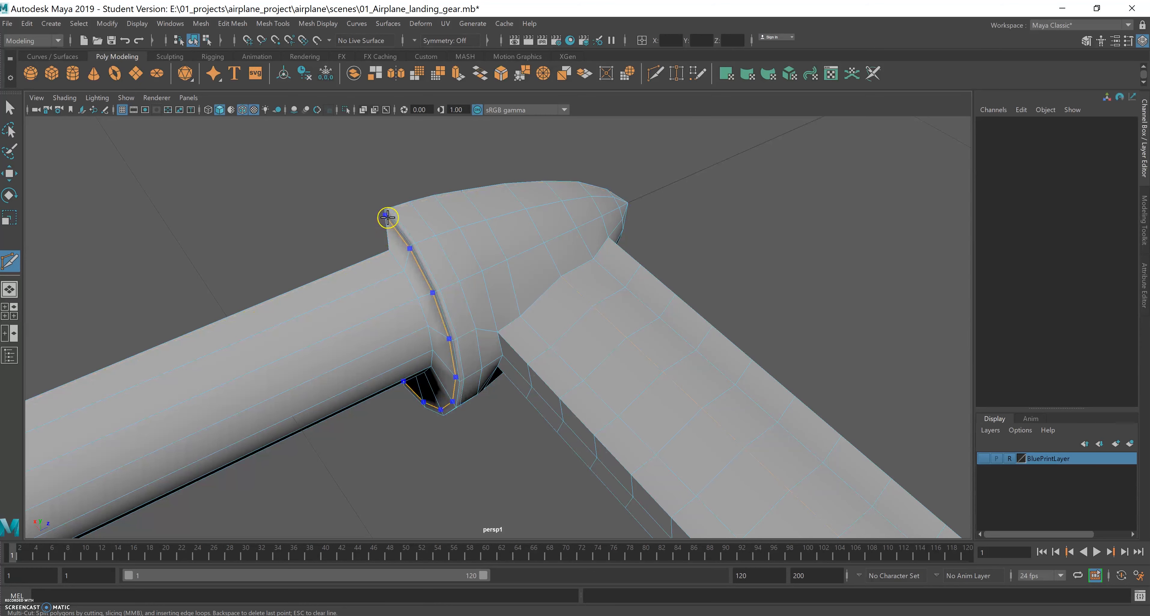
key("ctrl+z")
left_click_drag(389, 227, 387, 218, "ctrl")
left_click(387, 217, "ctrl")
key("ctrl+z")
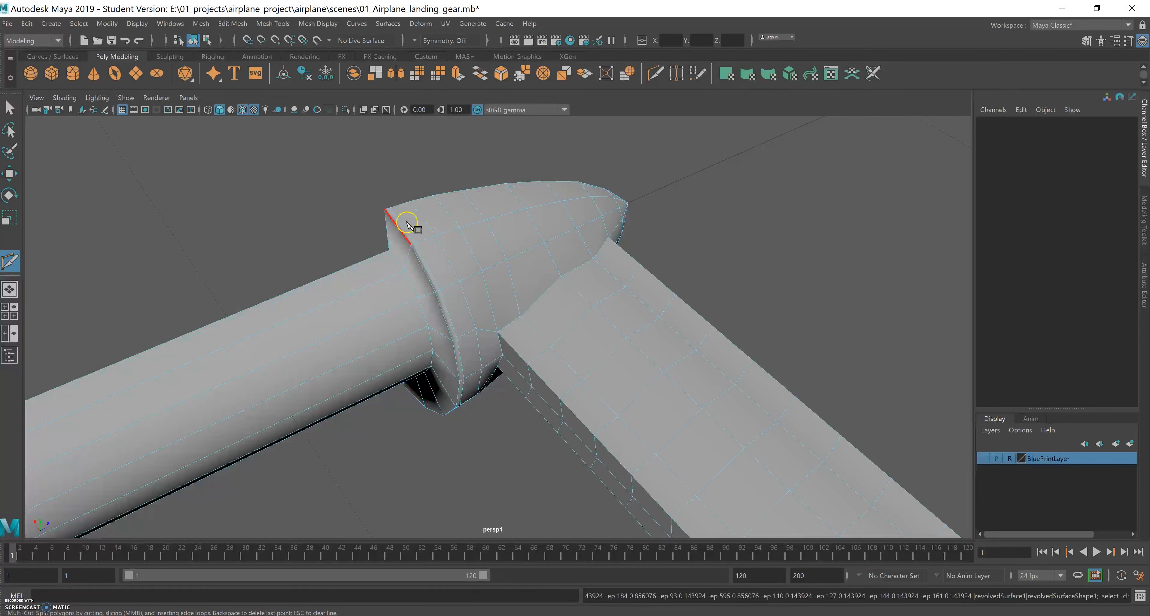
left_click_drag(429, 233, 457, 230, "alt")
right_click_drag(456, 230, 495, 228, "alt")
left_click_drag(420, 225, 436, 239, "alt")
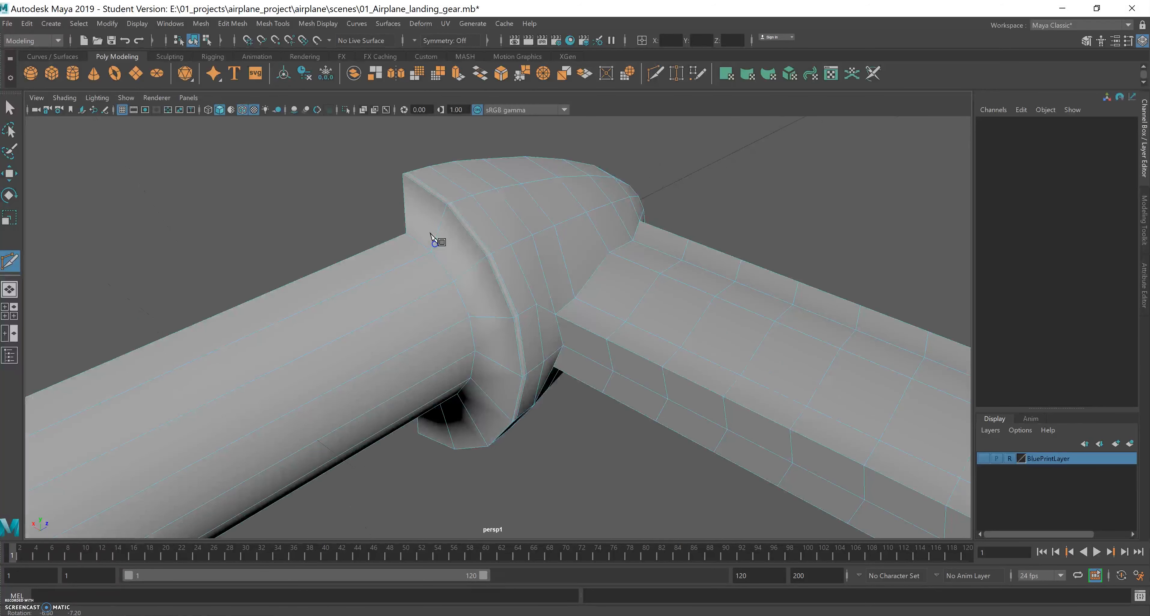
right_click_drag(433, 210, 460, 200, "alt")
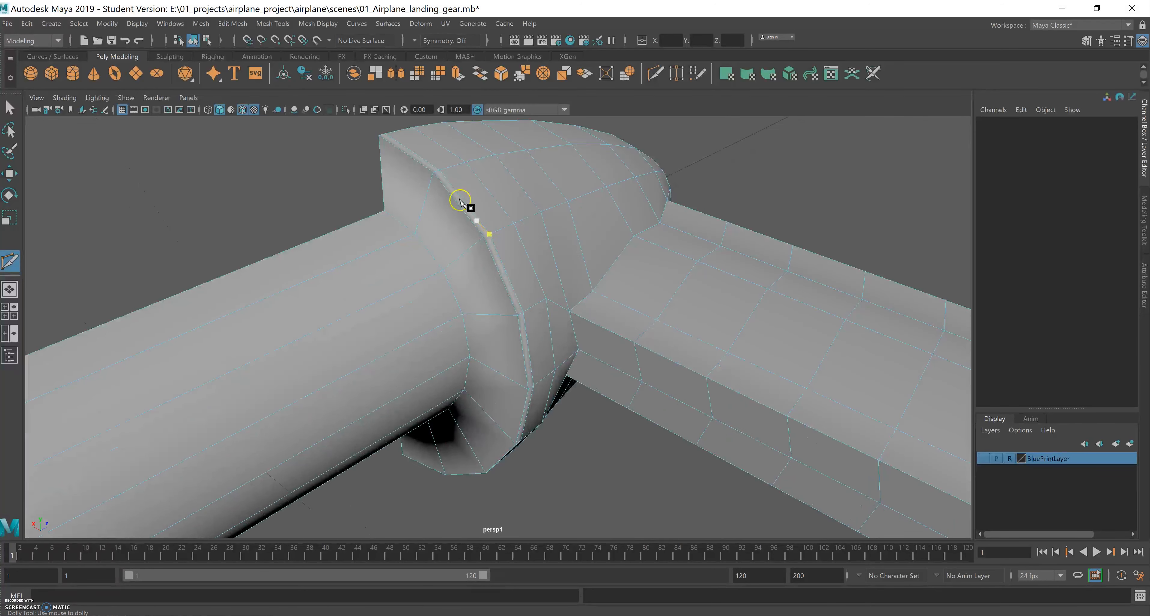
left_click(433, 179, "ctrl")
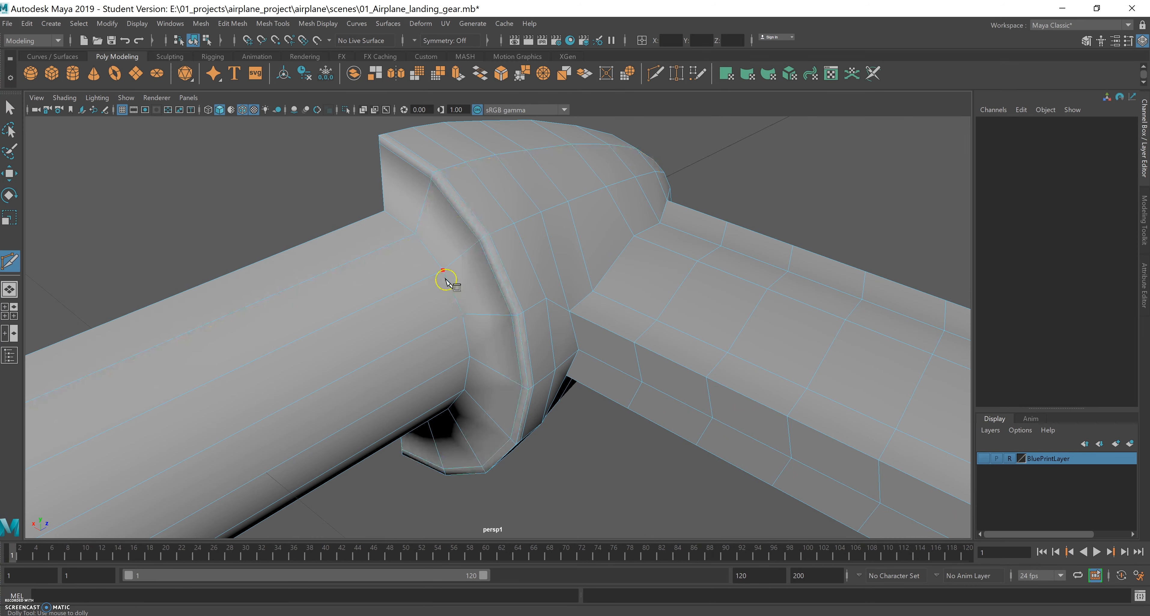
Step: Insert supporting edge loops on both sides of the corner where the shaft meets the spinner's rear face
middle_click_drag(453, 270, 524, 189, "alt")
right_click_drag(525, 192, 527, 175, "alt")
left_click_drag(526, 175, 372, 226, "alt")
right_click_drag(372, 226, 522, 210, "alt")
middle_click_drag(521, 208, 465, 228, "alt")
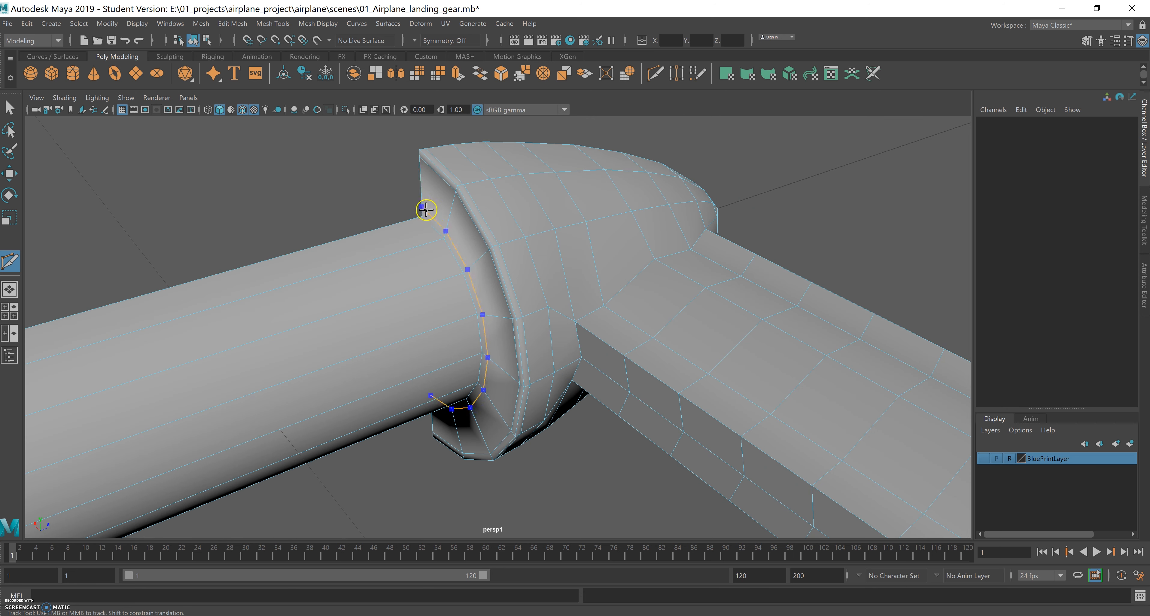
left_click(426, 210, "ctrl")
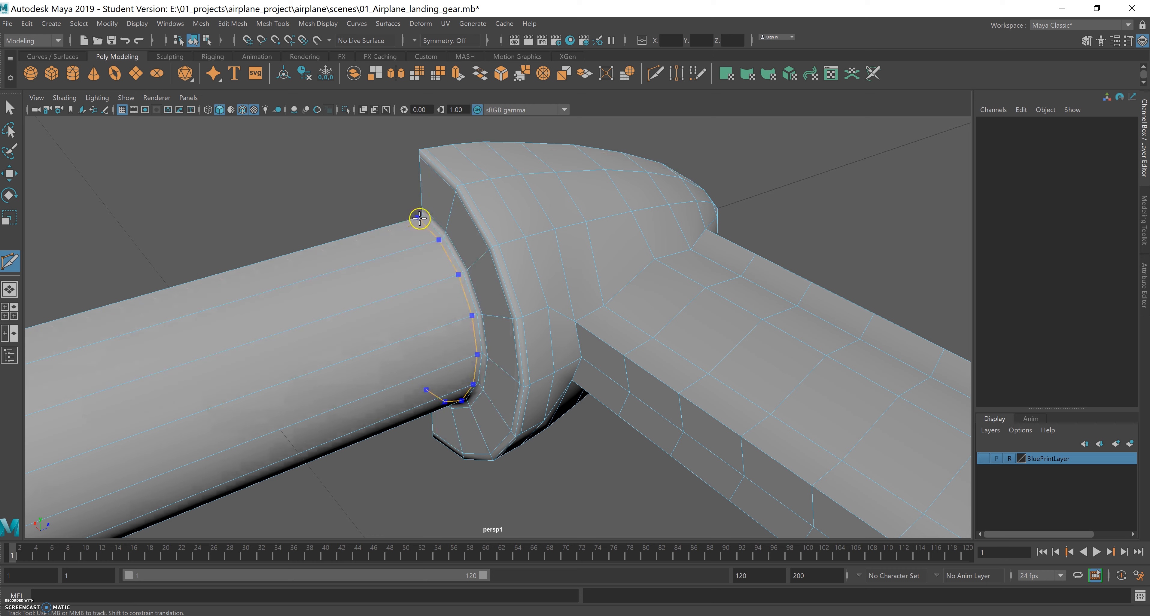
left_click(421, 220, "ctrl")
Step: Insert supporting edge loops around the shaft's rear end, on the end cap and along the shaft near its rim
middle_click_drag(430, 234, 727, 130, "alt")
middle_click_drag(436, 212, 625, 154, "alt")
left_click_drag(336, 271, 445, 225, "alt")
middle_click_drag(527, 170, 292, 318, "alt")
left_click_drag(364, 307, 326, 217, "alt")
key("q")
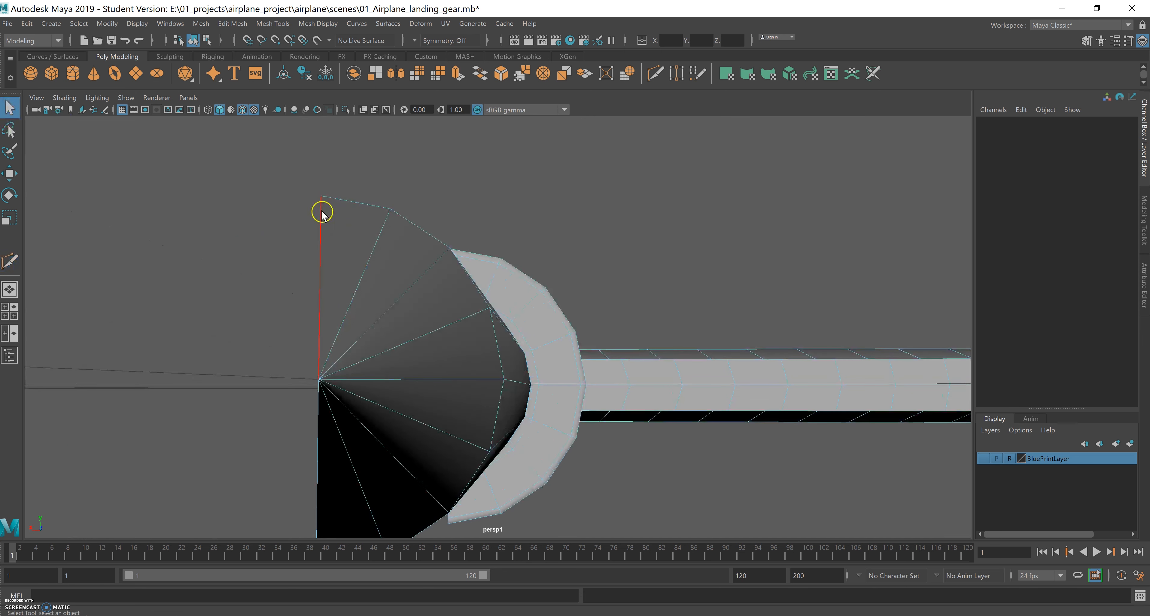
left_click(655, 73)
left_click(321, 197)
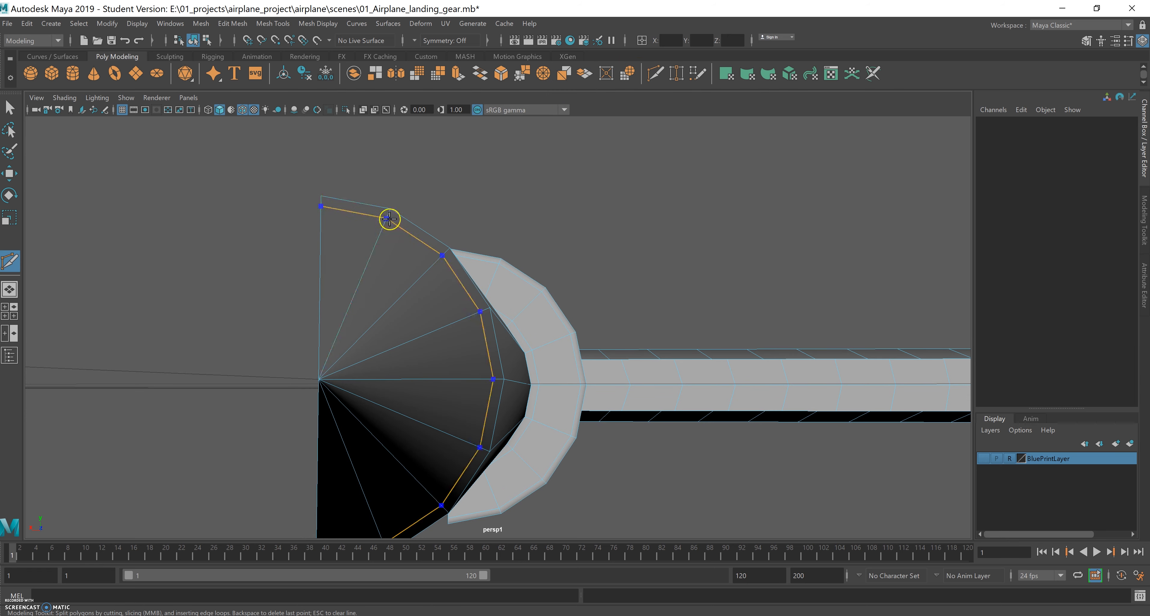
left_click(393, 216, "ctrl")
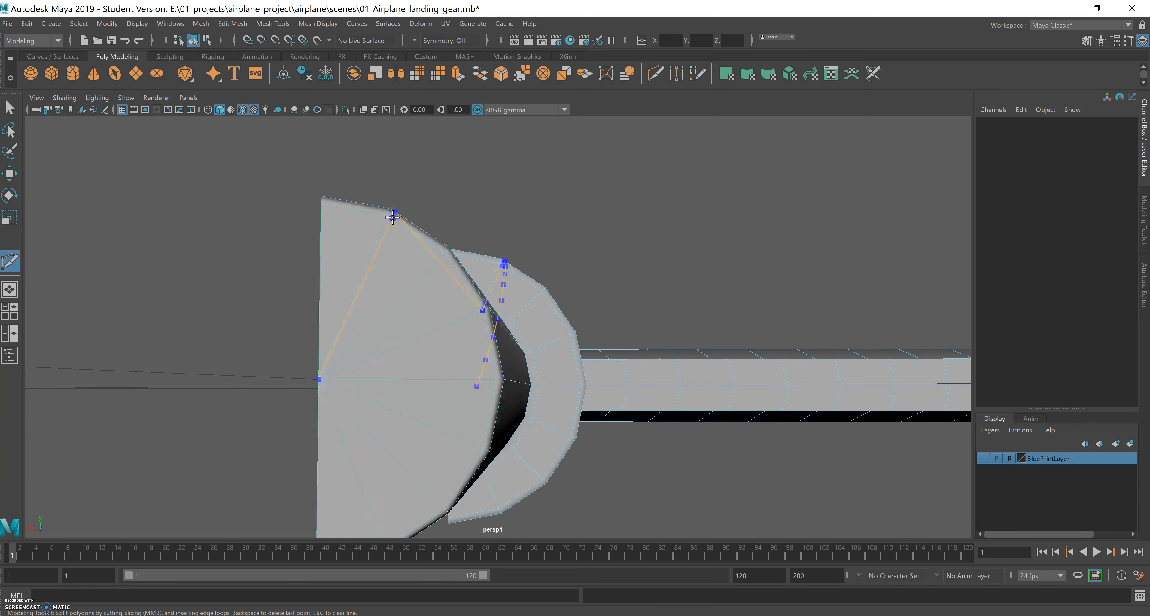
left_click_drag(452, 223, 404, 232, "alt")
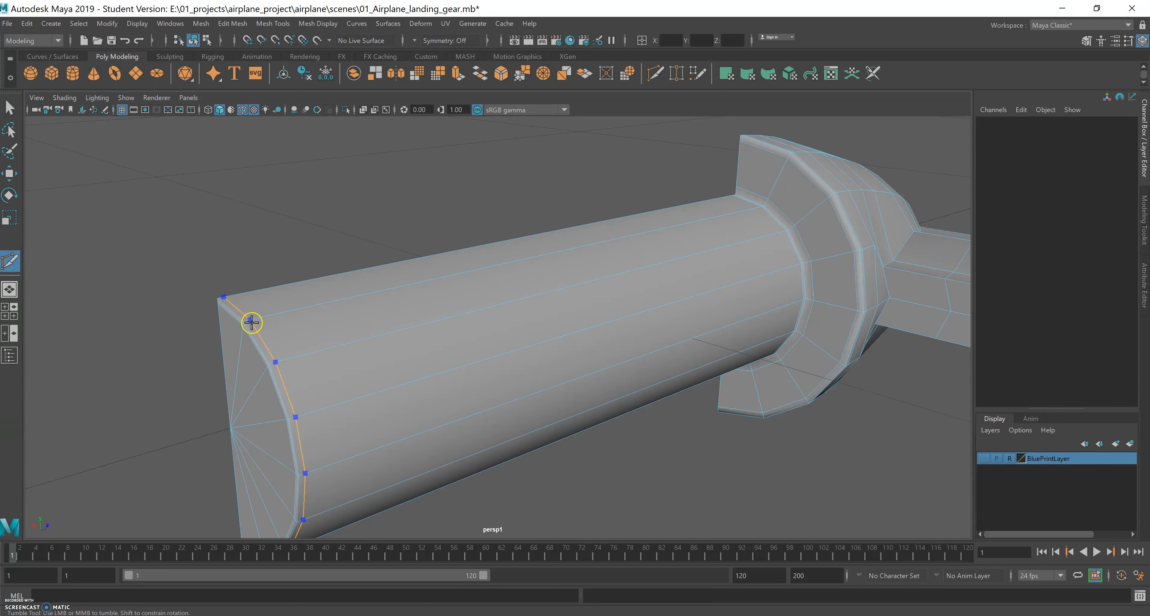
left_click(10, 111)
Step: Show the propeller unsmoothed and switch to vertex selection at the blade's tip
scroll(514, 232, "down", 2)
left_click_drag(567, 275, 621, 398, "alt")
scroll(581, 317, "down", 5)
key("1")
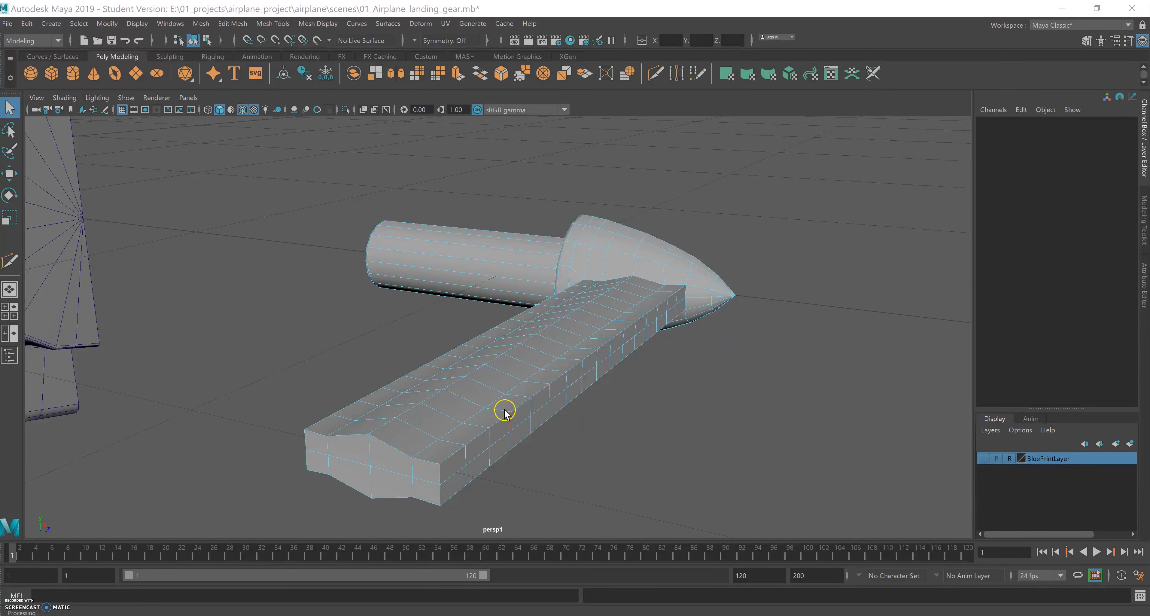
key("q")
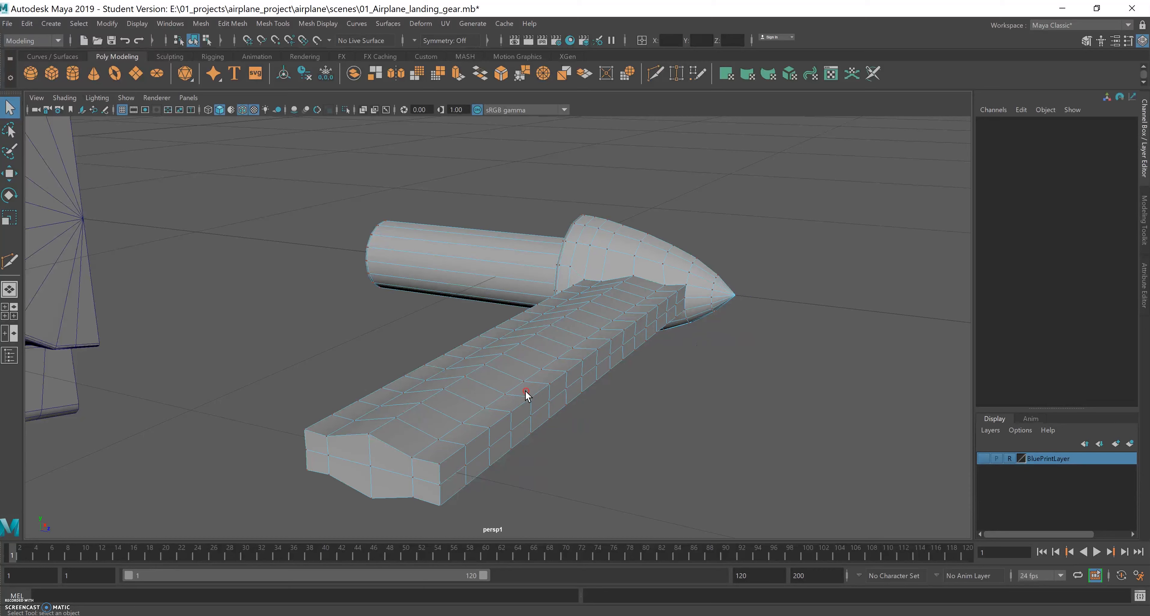
right_click_drag(526, 393, 573, 299)
middle_click_drag(547, 398, 608, 299, "alt")
left_click_drag(607, 298, 601, 332, "alt")
middle_click_drag(613, 295, 683, 215, "alt")
right_click_drag(651, 281, 619, 277, "alt")
right_click_drag(542, 310, 478, 309)
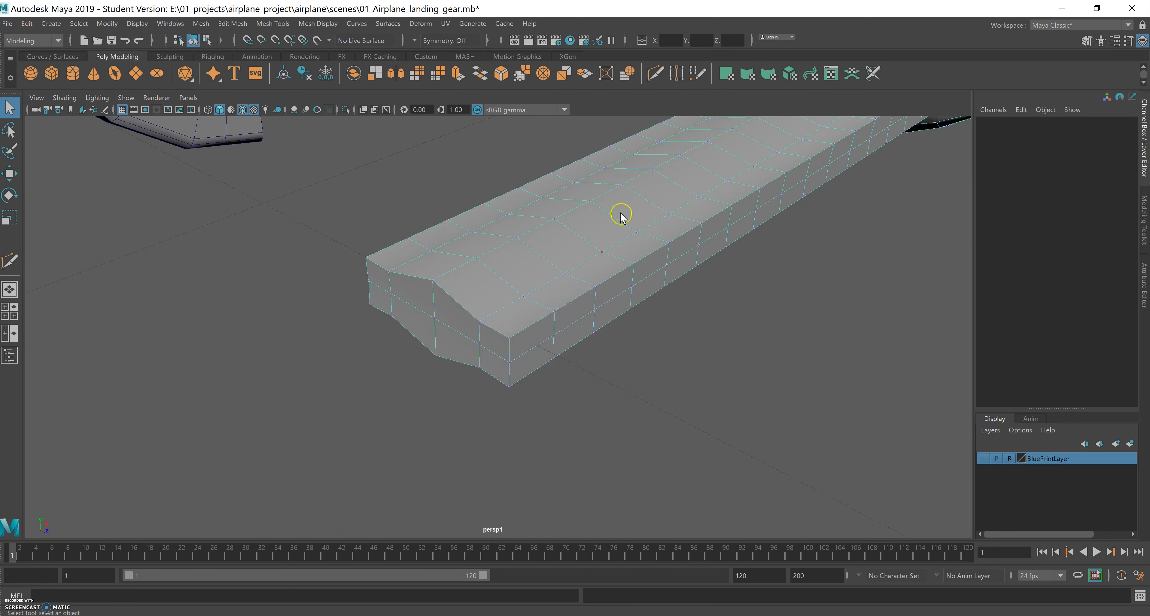
Step: Merge the side vertices nearest the blade's tip into the tip's corner vertices on both long sides with Target Weld
left_click(677, 73)
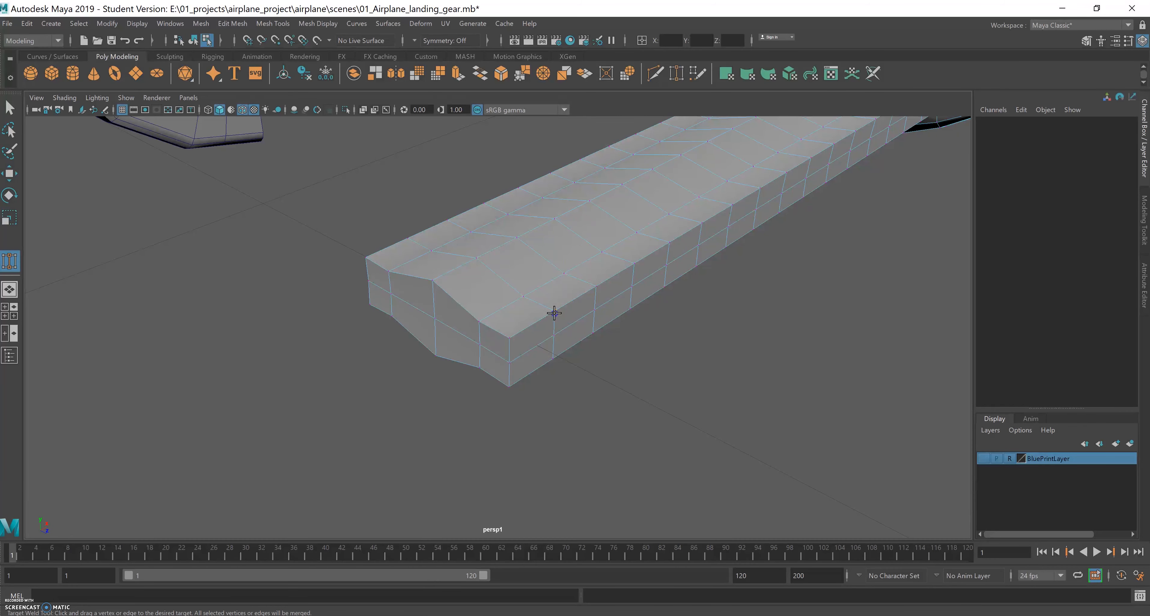
left_click_drag(508, 339, 510, 384)
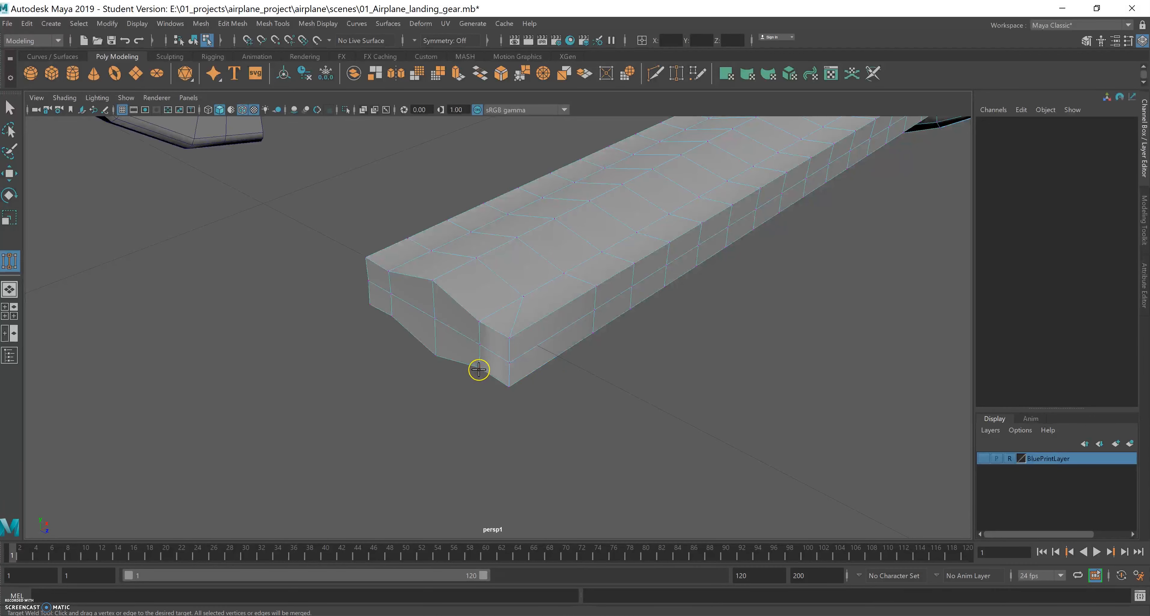
left_click_drag(502, 383, 514, 335)
middle_click_drag(544, 282, 507, 381, "alt")
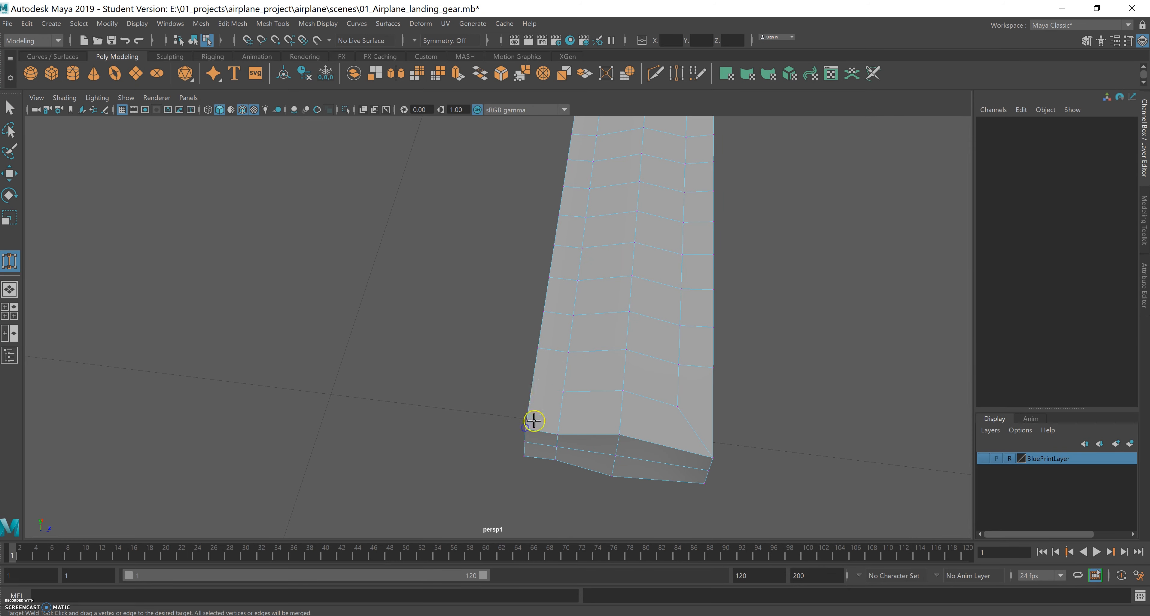
left_click_drag(595, 385, 697, 313, "alt")
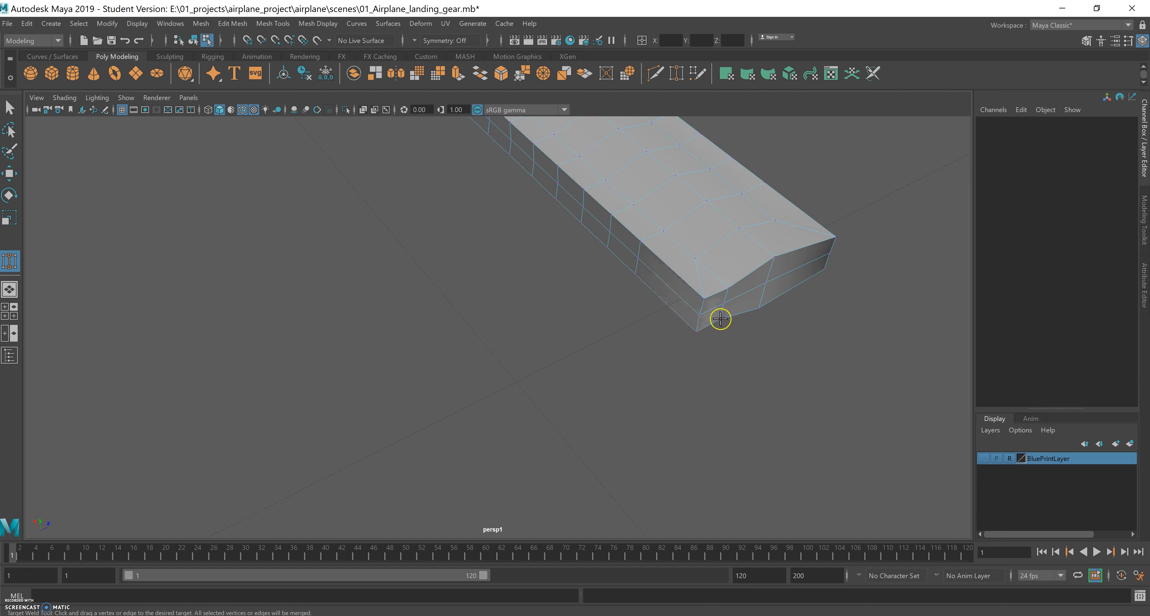
left_click(725, 304)
left_click_drag(695, 335, 491, 348)
left_click(730, 291)
left_click(9, 107)
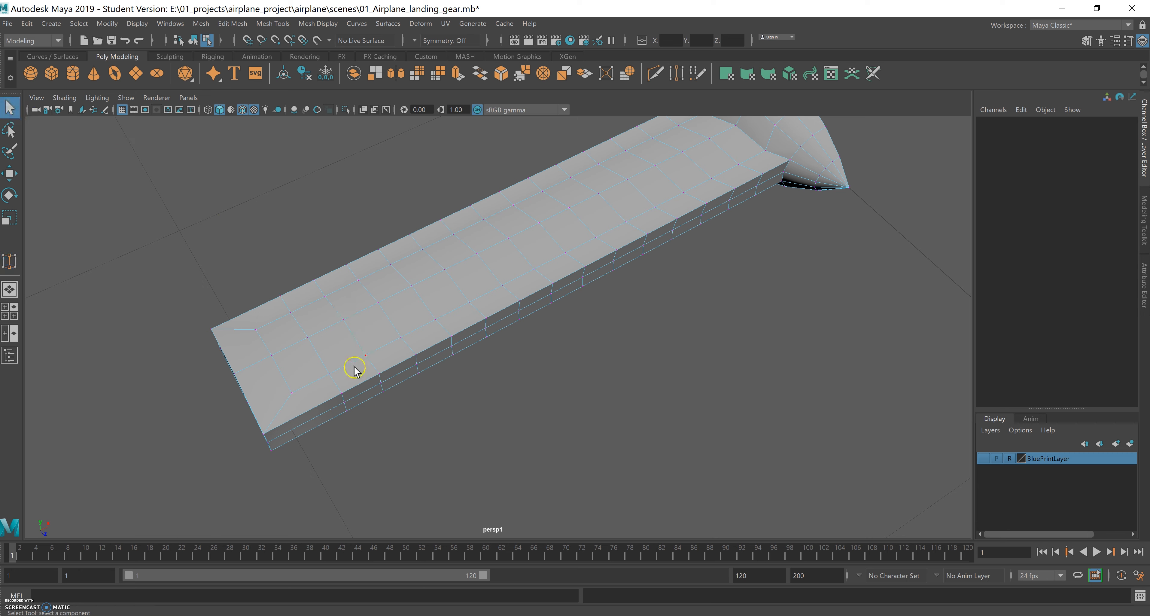
Step: Pull the blade tip's corner vertices inward toward the hub to round the tip, and check the shape in smooth preview
key("3")
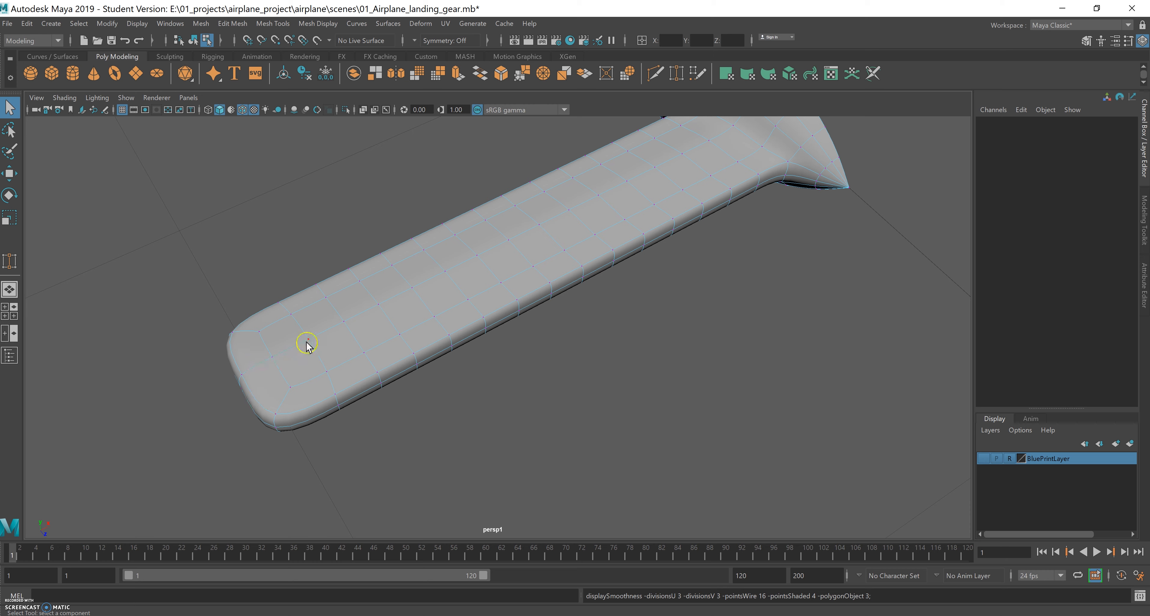
left_click_drag(342, 377, 282, 335, "alt")
key("1")
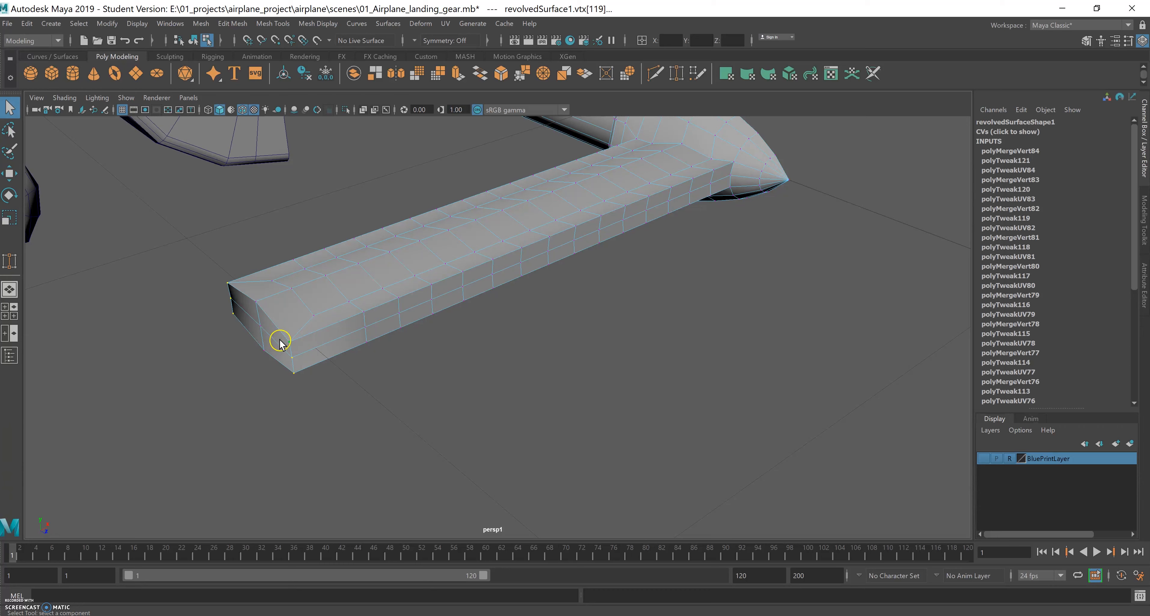
key("w")
left_click_drag(318, 307, 360, 298)
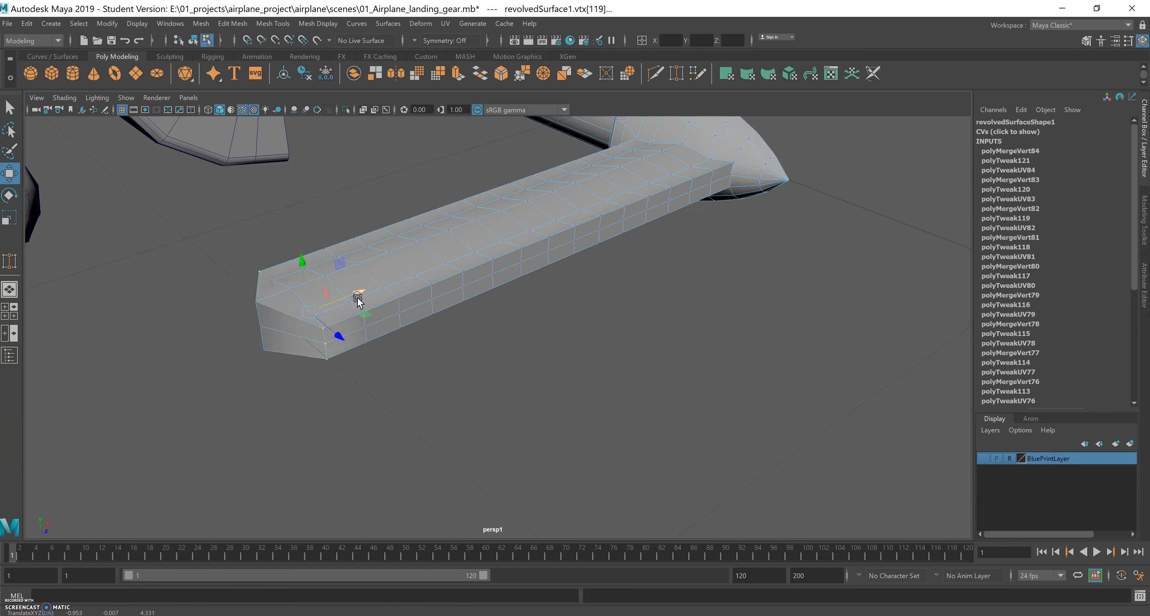
key("3")
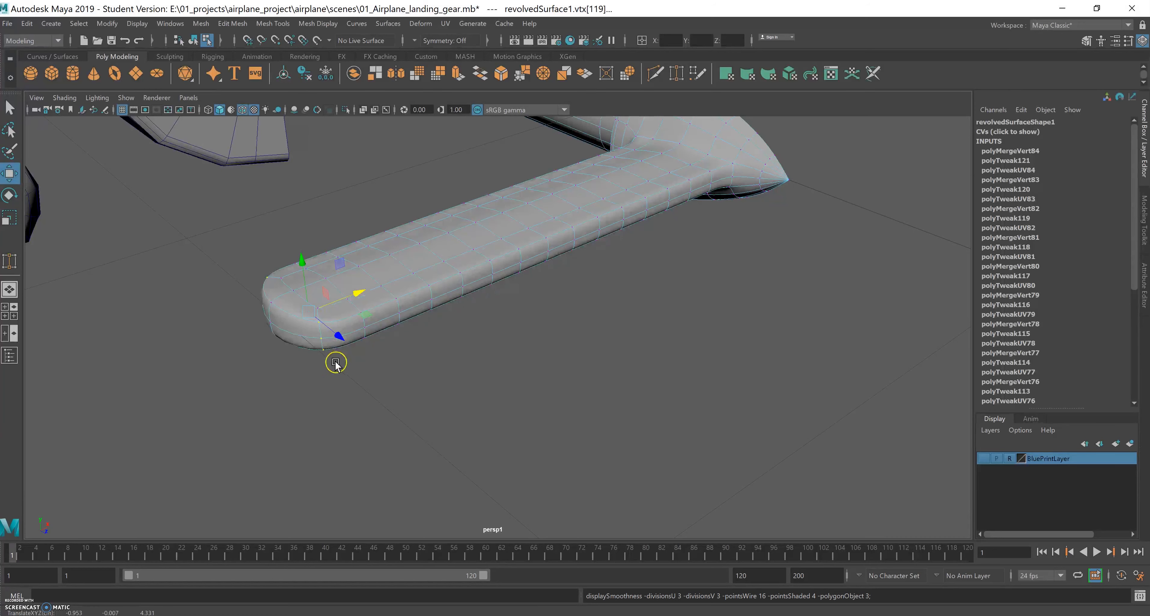
left_click_drag(343, 376, 321, 316, "alt")
left_click_drag(390, 419, 416, 390, "alt")
mouse_move(428, 403)
left_mouse_down("alt")
mouse_move(457, 393)
mouse_move(416, 403)
mouse_move(430, 409)
left_mouse_up("alt")
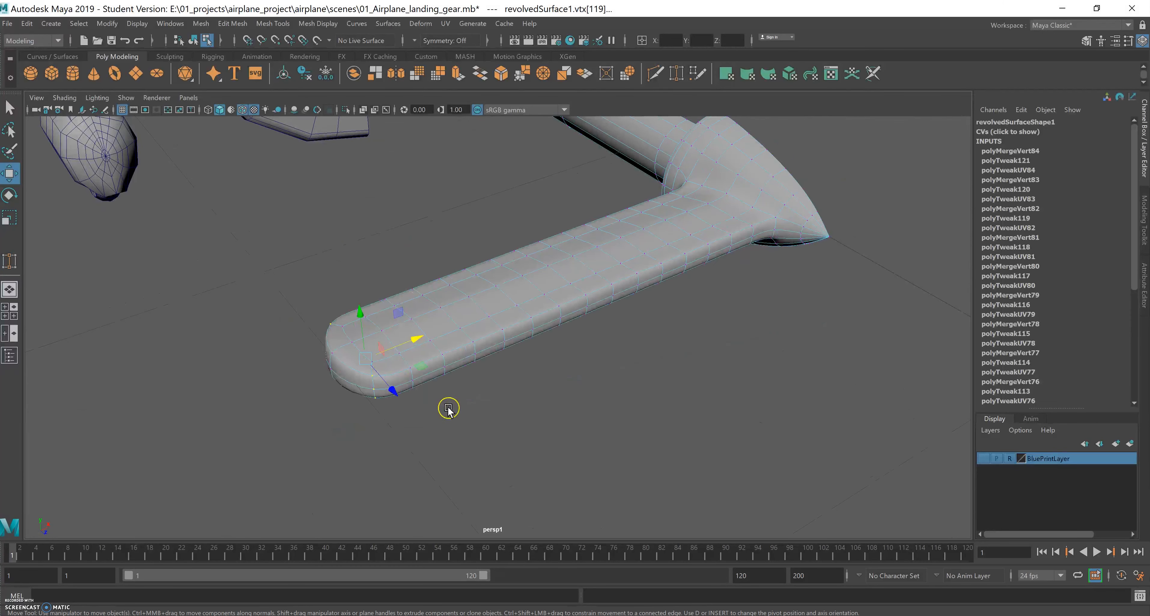
Step: Return to object mode with the whole propeller selected and freeze its transformations
left_click_drag(837, 298, 613, 357, "alt")
right_click_drag(616, 353, 672, 295)
left_click_drag(688, 377, 855, 290, "alt")
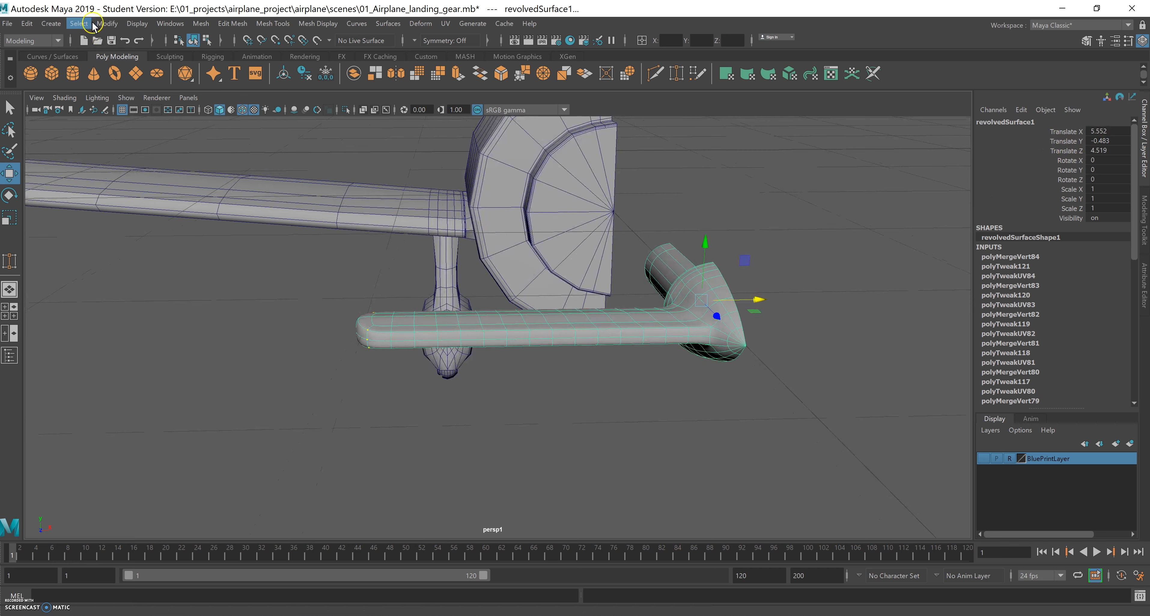
left_click(112, 26)
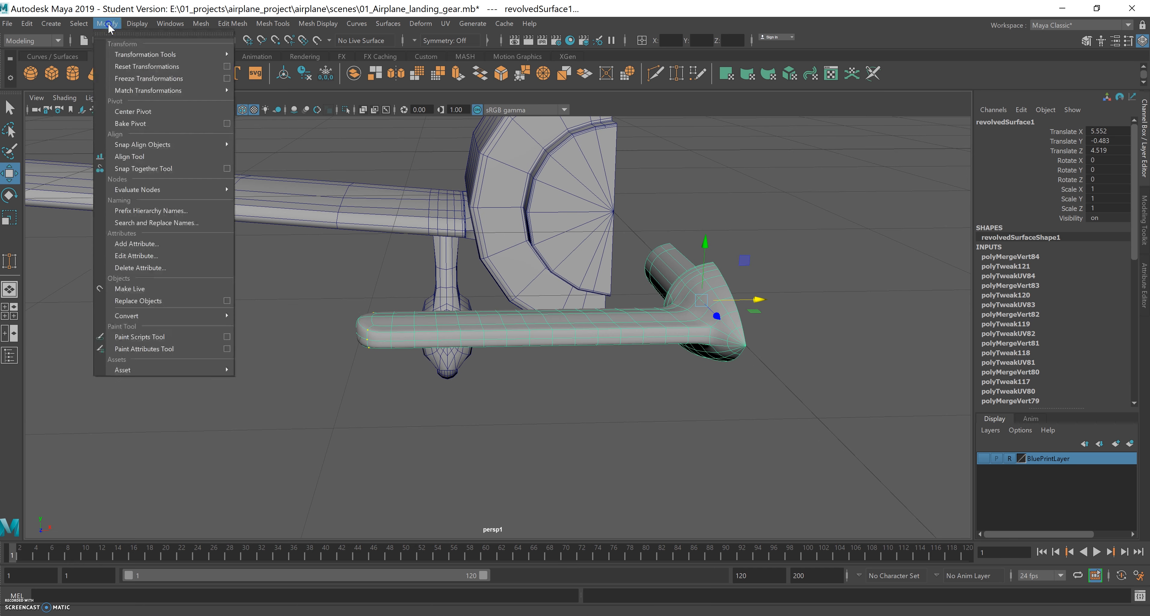
left_click(143, 79)
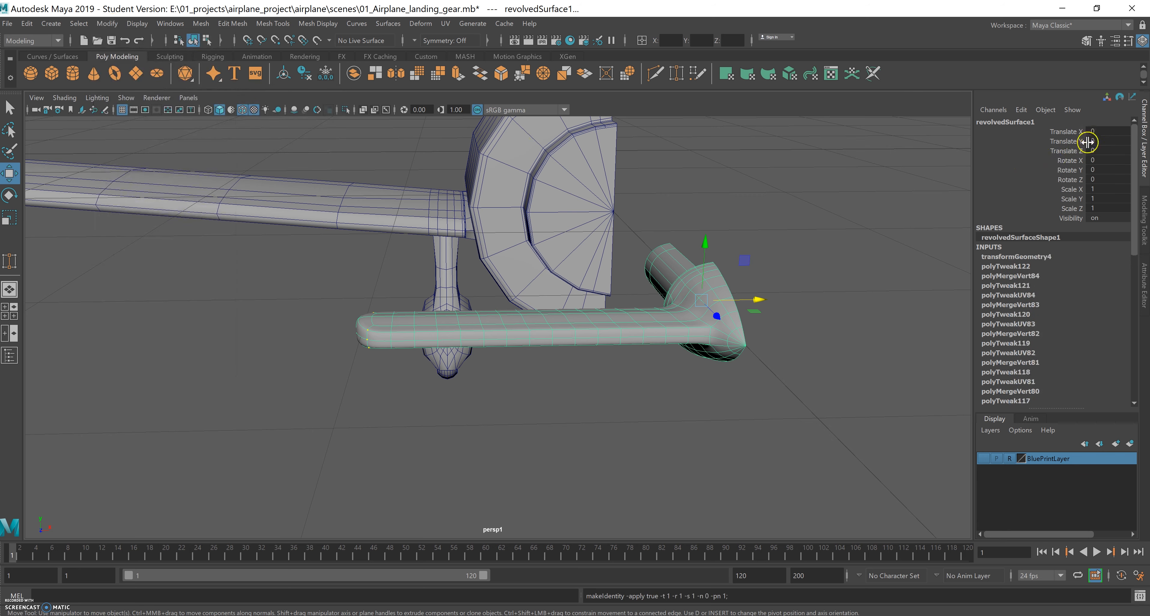
Step: Switch from the perspective view to the enlarged front view with the propeller still selected
left_click(710, 346)
left_click_drag(710, 346, 650, 359, "alt")
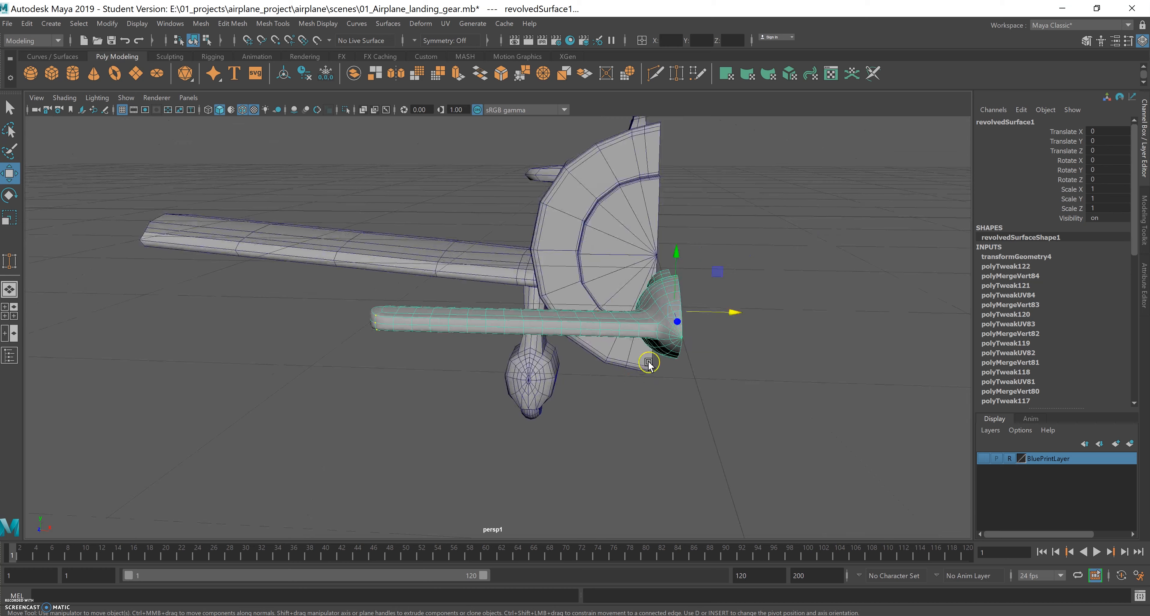
key("space")
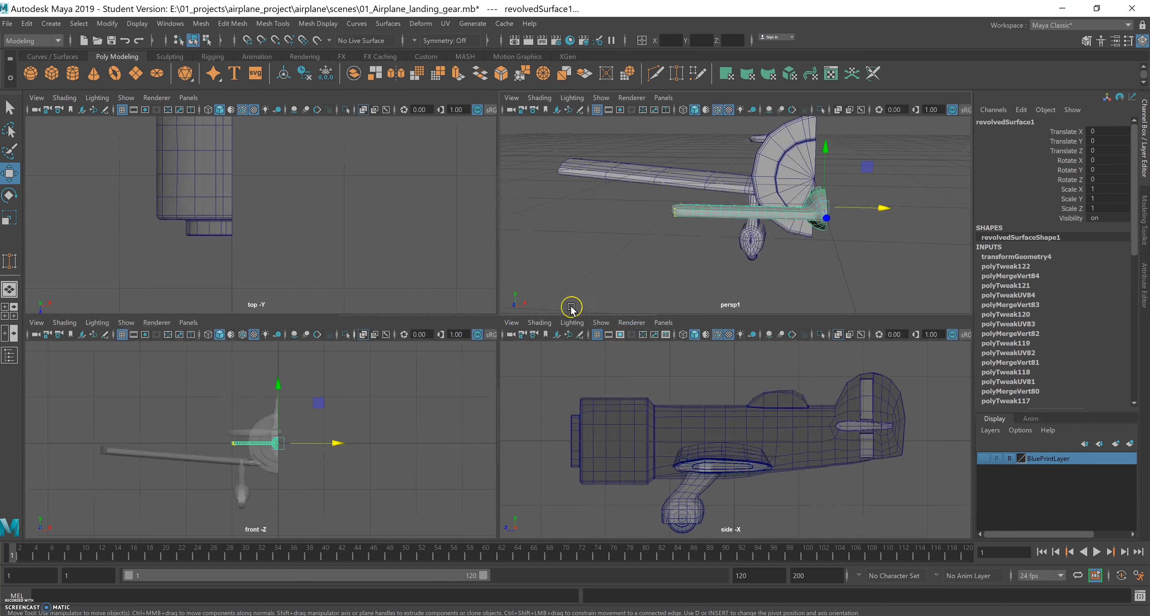
key("space")
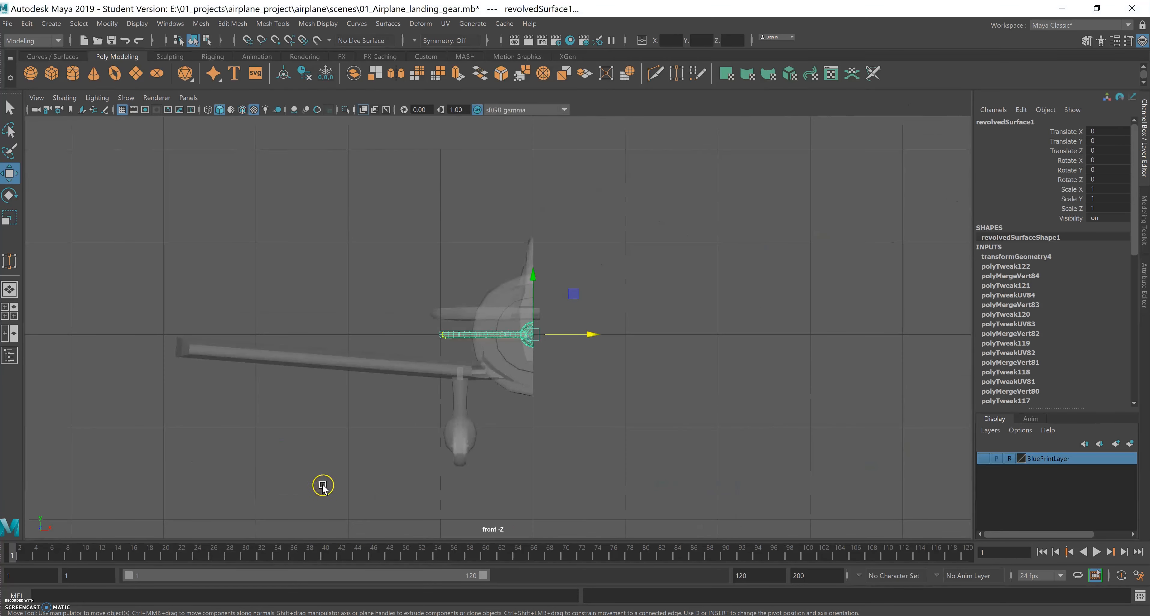
Step: Make the BluePrintLayer reference drawings visible in the front view
left_click(997, 458)
left_click(982, 459)
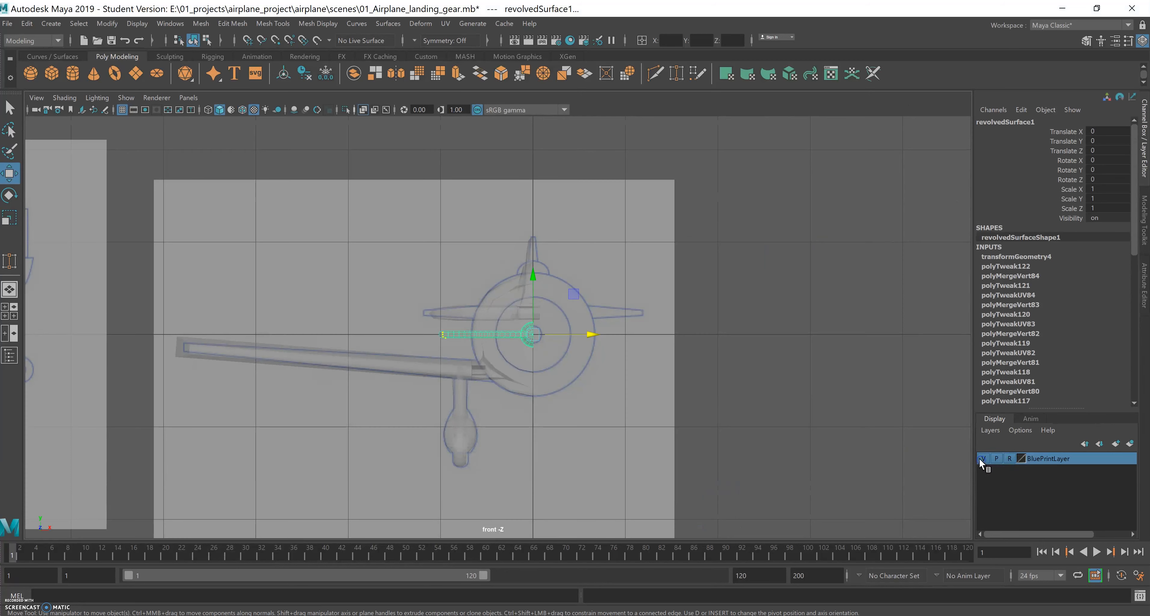
middle_click_drag(474, 408, 752, 316, "alt")
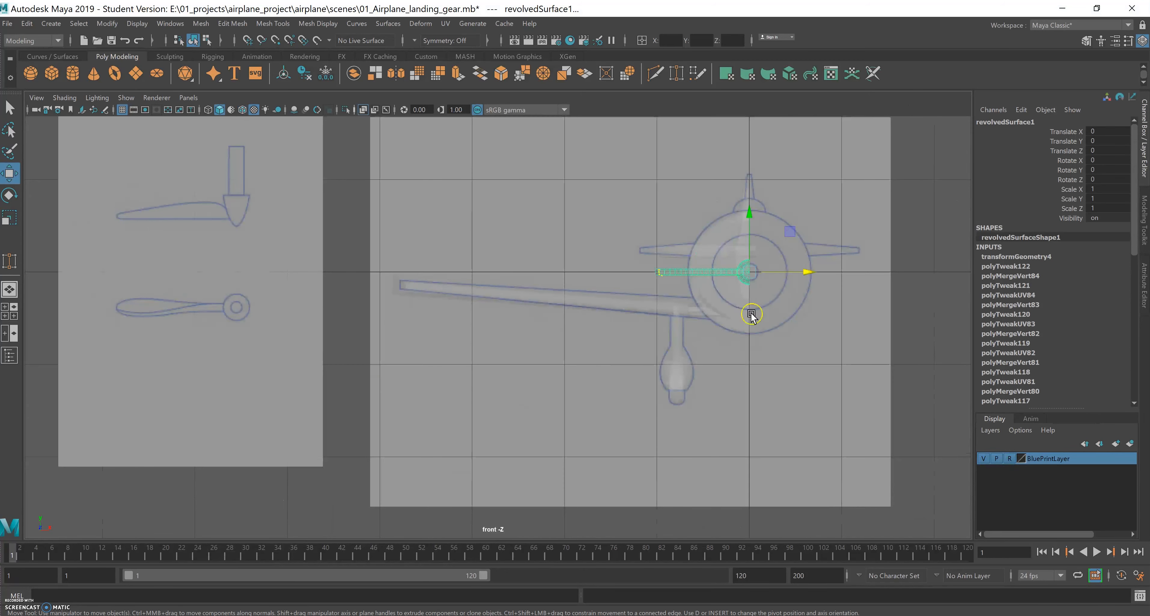
left_click_drag(811, 268, 308, 287)
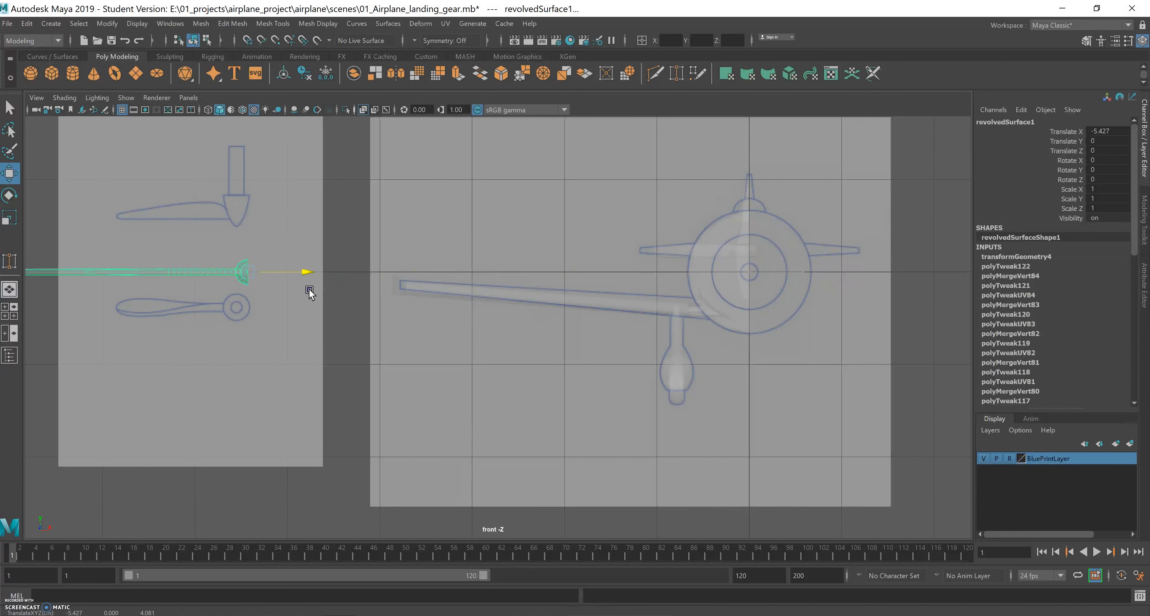
key("ctrl+z")
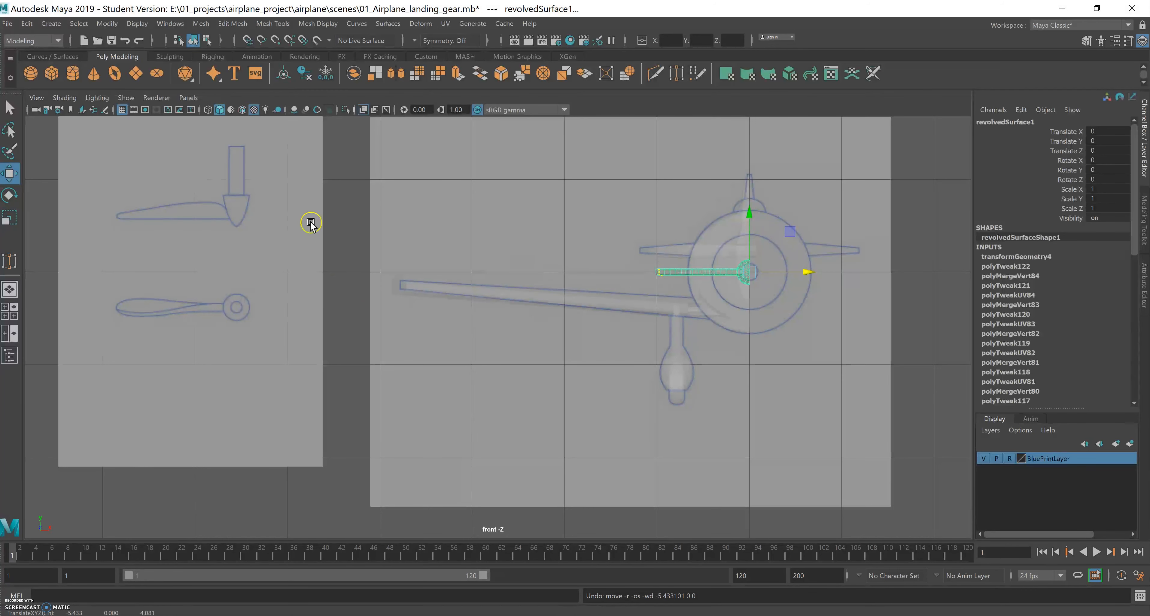
left_click(10, 108)
left_click(600, 272)
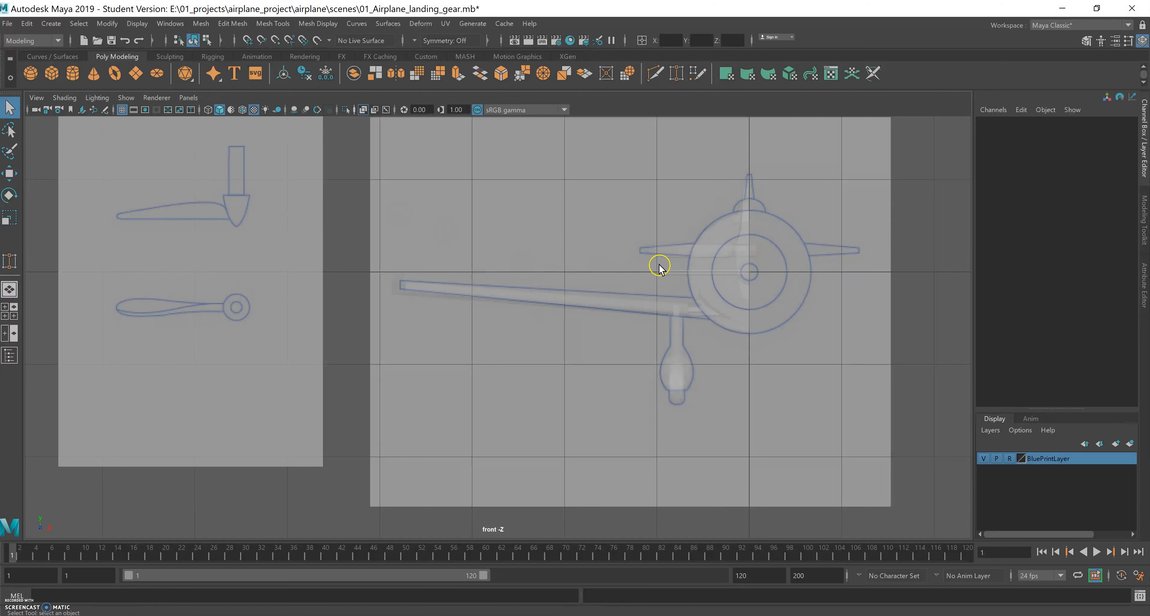
left_click(715, 281)
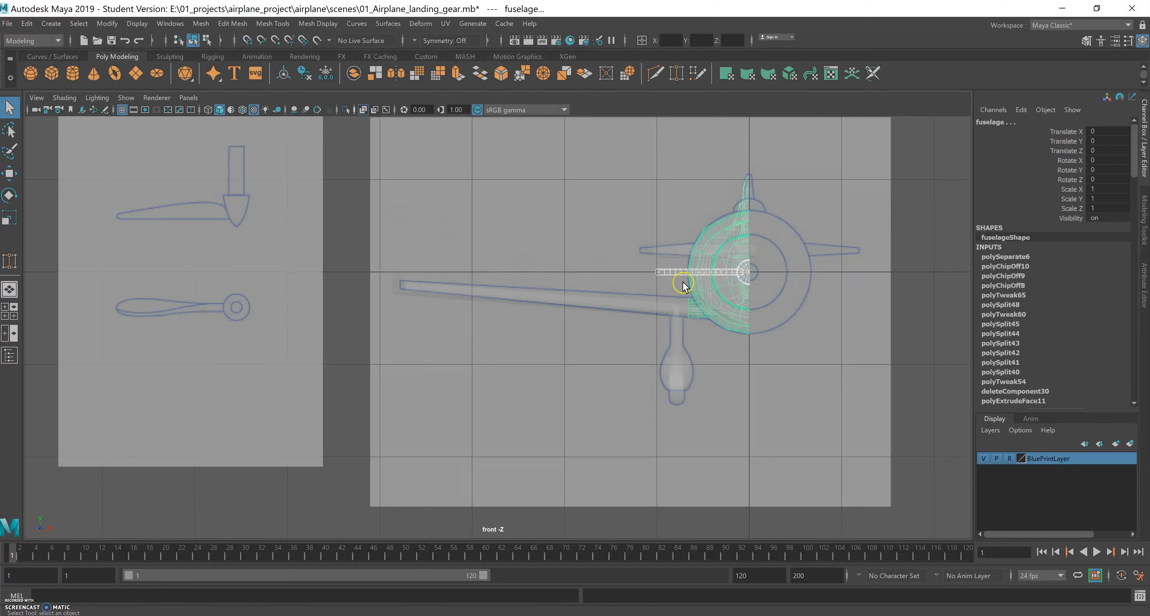
Step: Select only the propeller and move it along X to about -5.47, beside the propeller drawings on the blueprint
left_click(652, 272)
key("w")
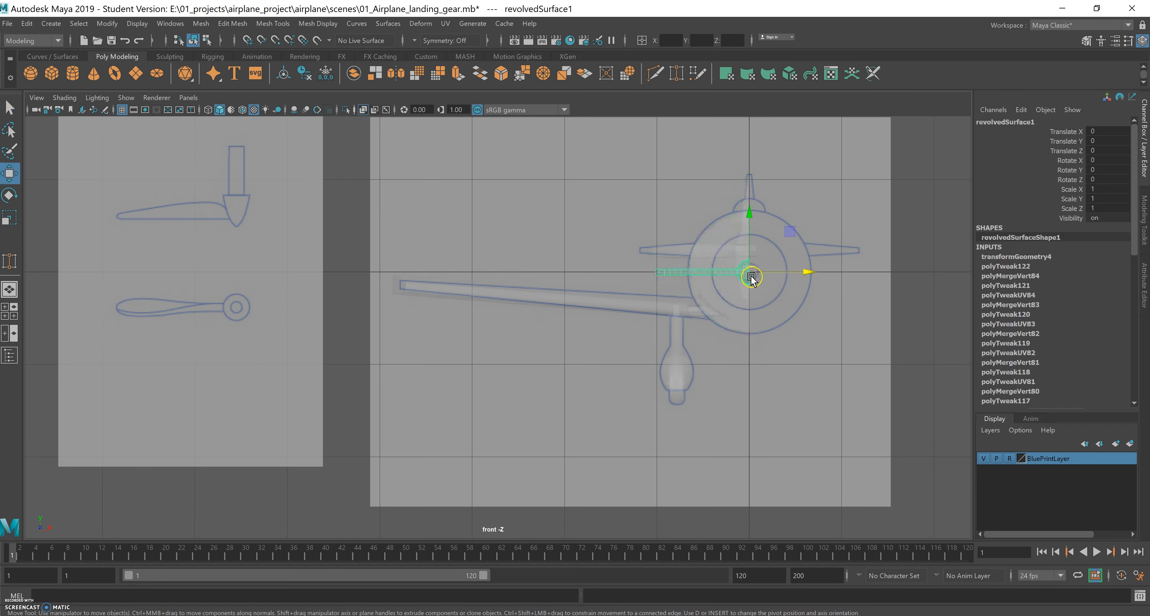
left_click_drag(808, 274, 302, 290)
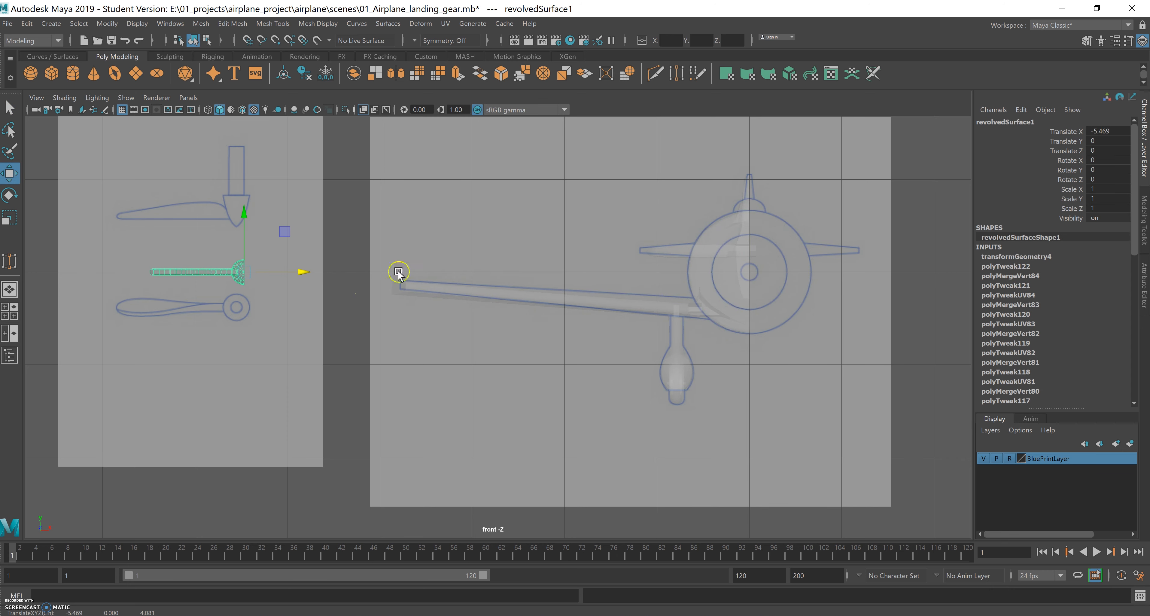
middle_click_drag(399, 272, 581, 229, "alt")
right_click_drag(519, 229, 703, 308, "alt")
middle_click_drag(460, 190, 547, 285, "alt")
right_click_drag(545, 285, 693, 293, "alt")
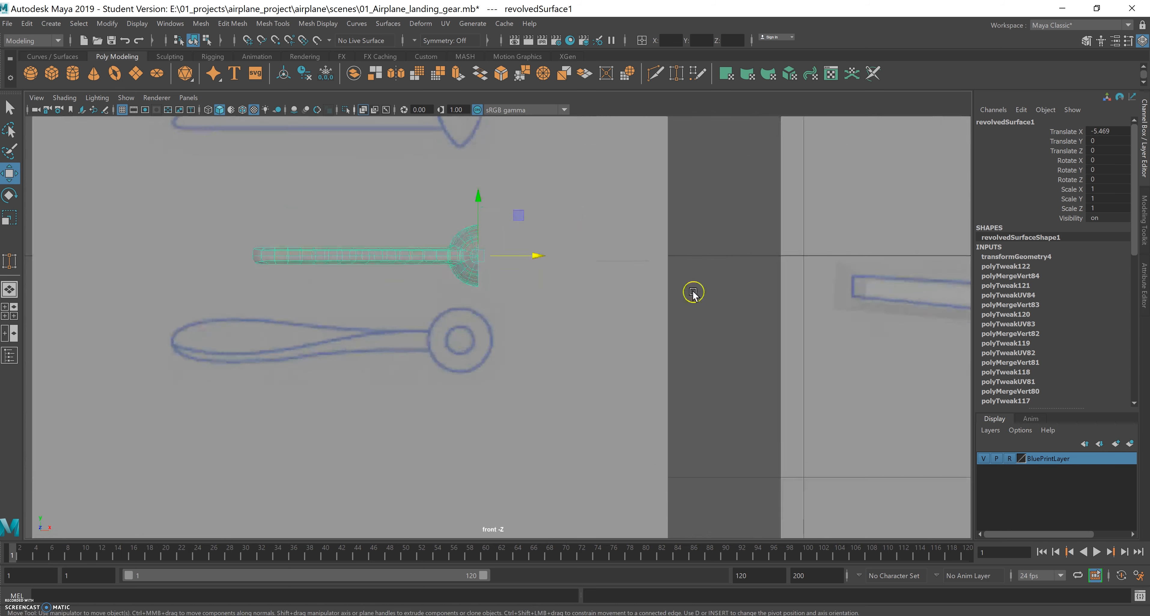
Step: Lower the propeller onto the blueprint's front-view propeller drawing, at about X -5.585 and Y -0.382
middle_click_drag(572, 266, 634, 264, "alt")
left_click_drag(603, 256, 572, 254)
right_click_drag(573, 255, 788, 263, "alt")
mouse_move(579, 285)
middle_mouse_down("alt")
mouse_move(621, 216)
mouse_move(594, 272)
middle_mouse_up("alt")
left_click_drag(570, 146, 581, 298)
right_click_drag(580, 298, 716, 342, "alt")
middle_click_drag(715, 341, 670, 229, "alt")
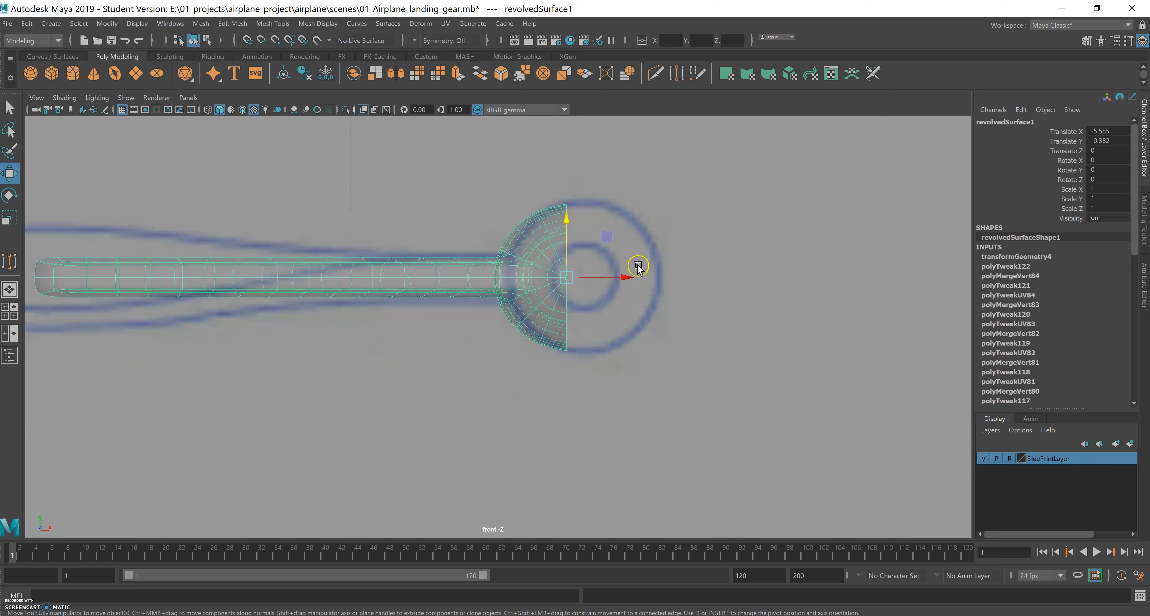
Step: Fine-tune the propeller along X to about -5.55 so the half hub lines up with the drawn hub circles
mouse_move(624, 277)
left_mouse_down()
mouse_move(640, 279)
mouse_move(627, 297)
left_mouse_up()
right_click_drag(620, 297, 759, 265, "alt")
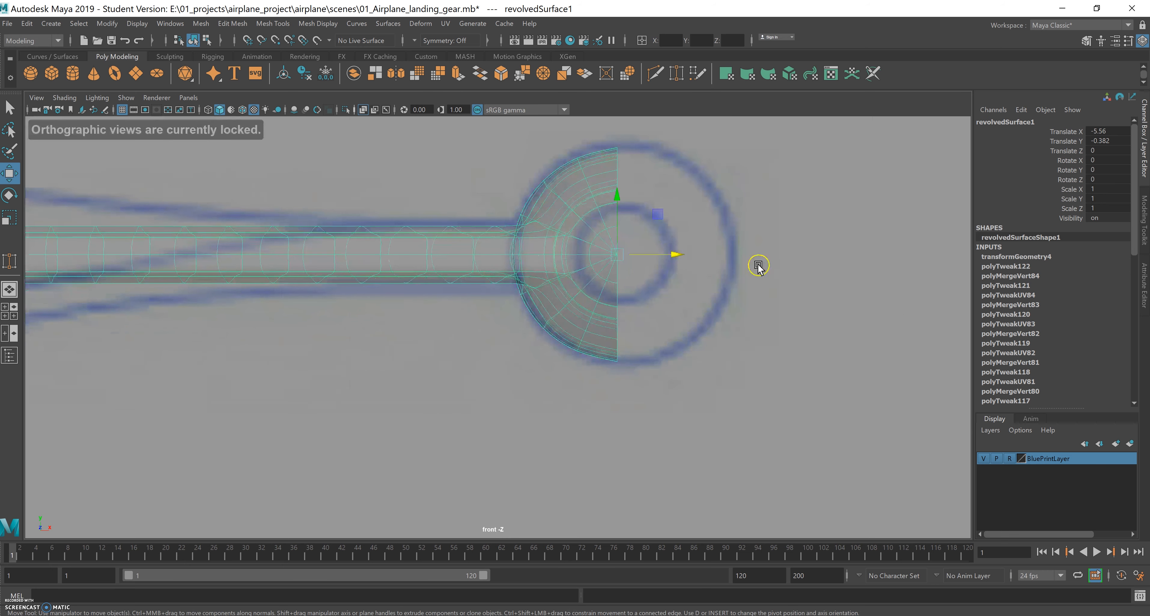
left_click_drag(676, 254, 681, 259)
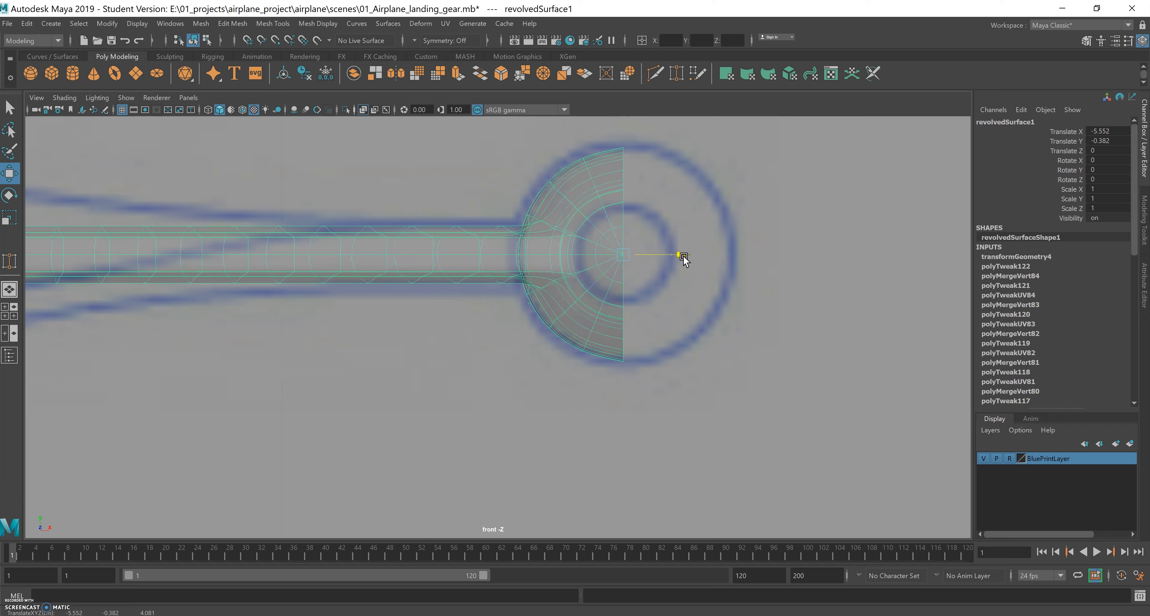
Step: Switch the propeller to vertex mode and select all vertices of the blade up to the hub
right_click_drag(713, 325, 804, 339, "alt")
right_click_drag(416, 359, 524, 342, "alt")
middle_click_drag(367, 334, 534, 298, "alt")
right_click_drag(804, 331, 964, 338, "alt")
middle_click_drag(712, 312, 620, 349, "alt")
right_click_drag(618, 345, 635, 342, "alt")
middle_click_drag(600, 331, 558, 343, "alt")
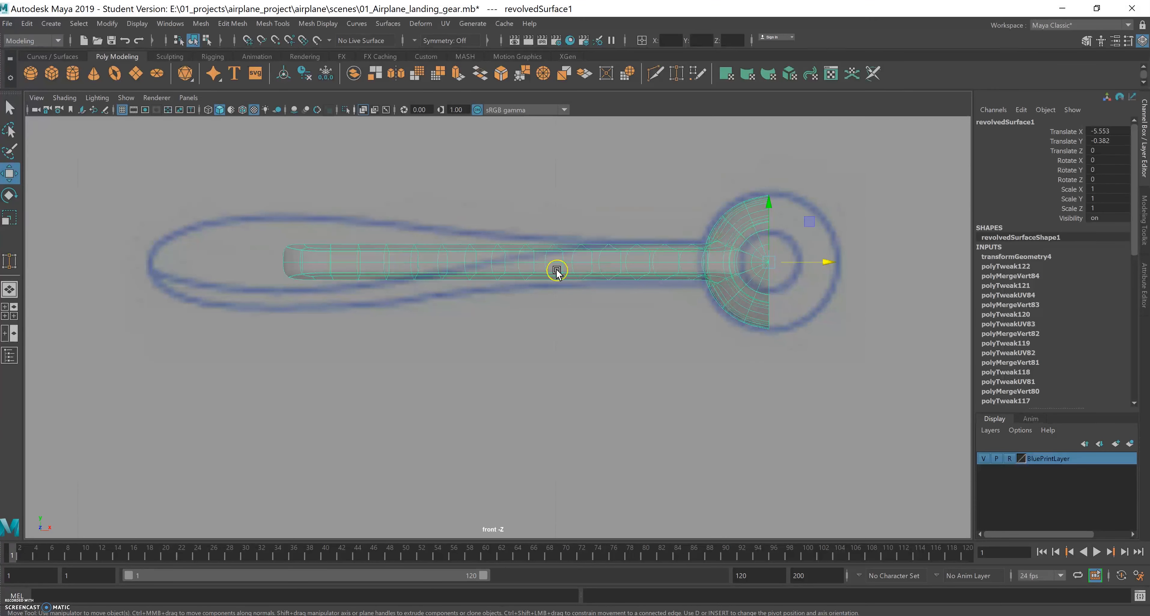
left_click(10, 107)
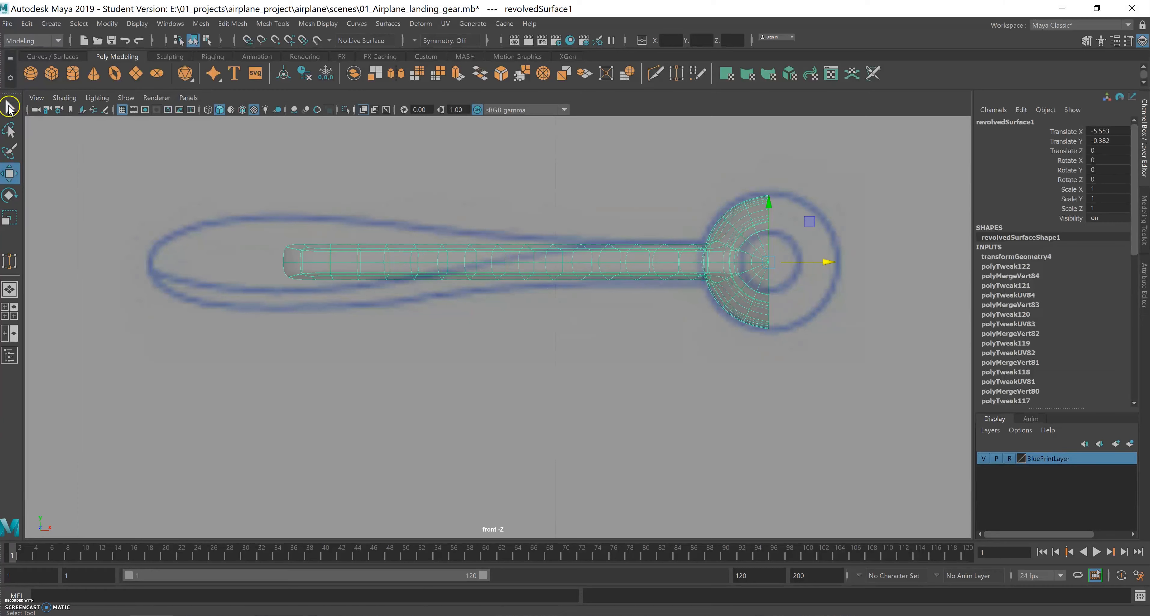
right_click(456, 274)
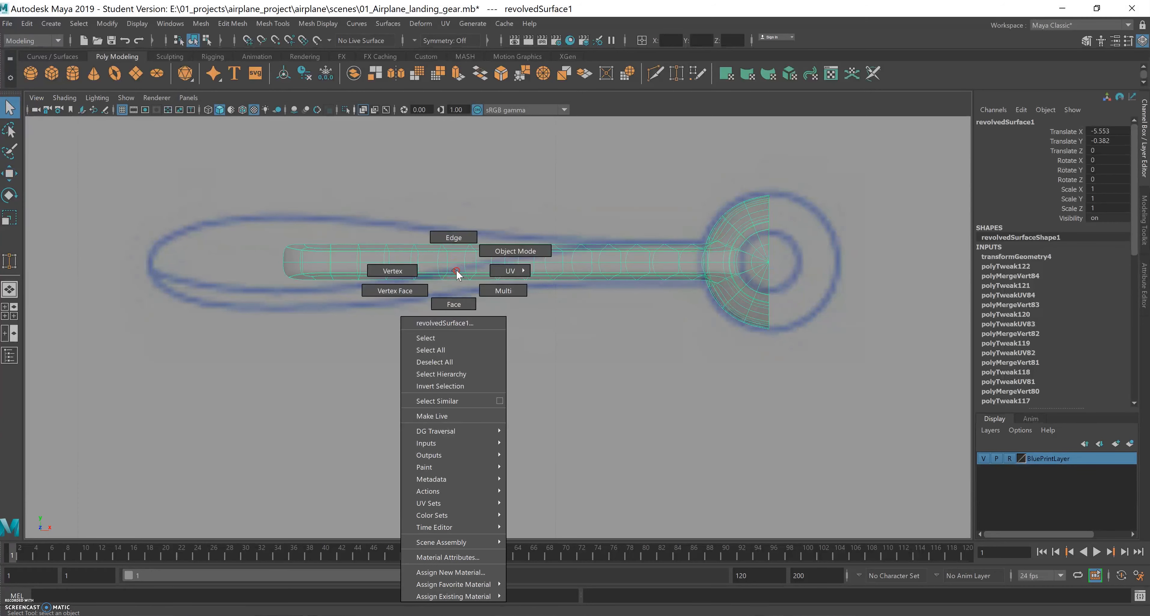
left_click(400, 272)
left_click_drag(116, 181, 639, 344)
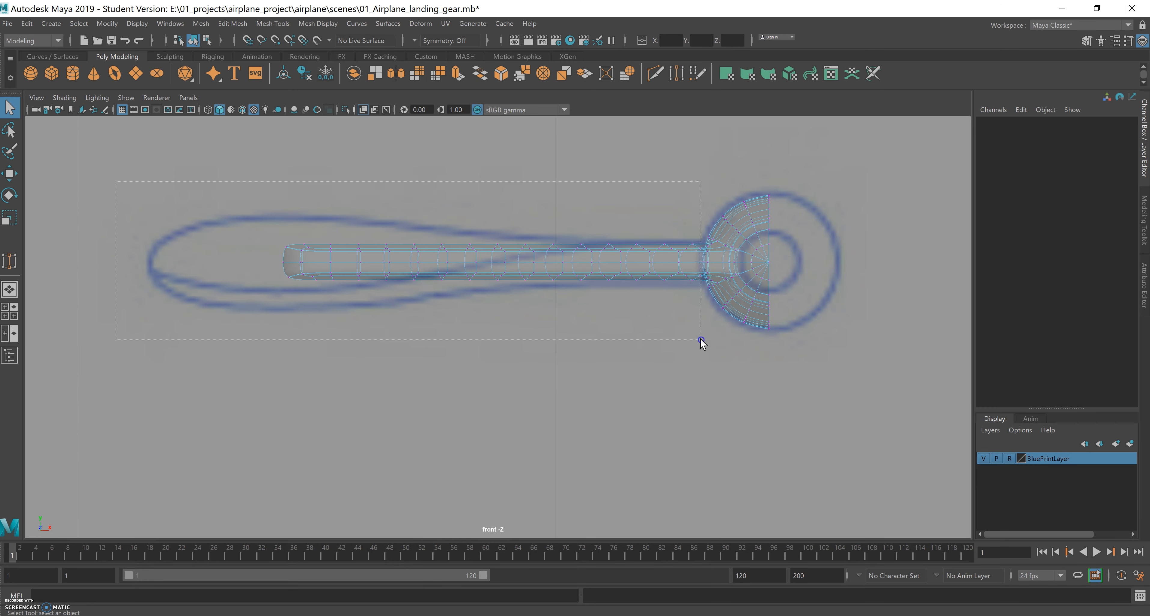
left_click_drag(701, 340, 701, 340)
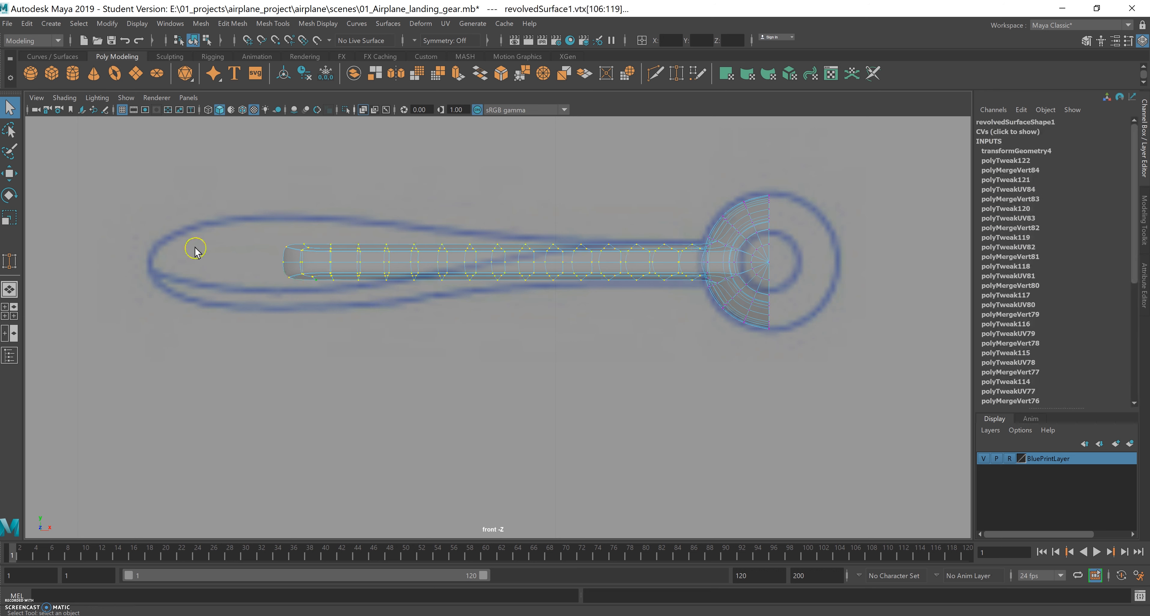
left_click(9, 217)
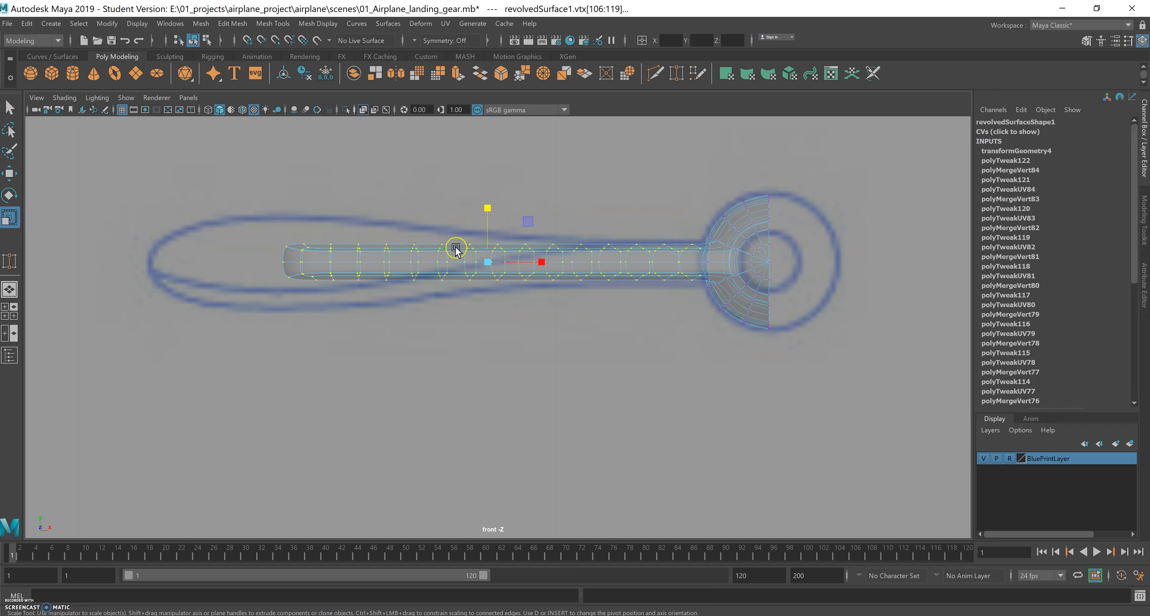
left_click_drag(542, 263, 548, 260)
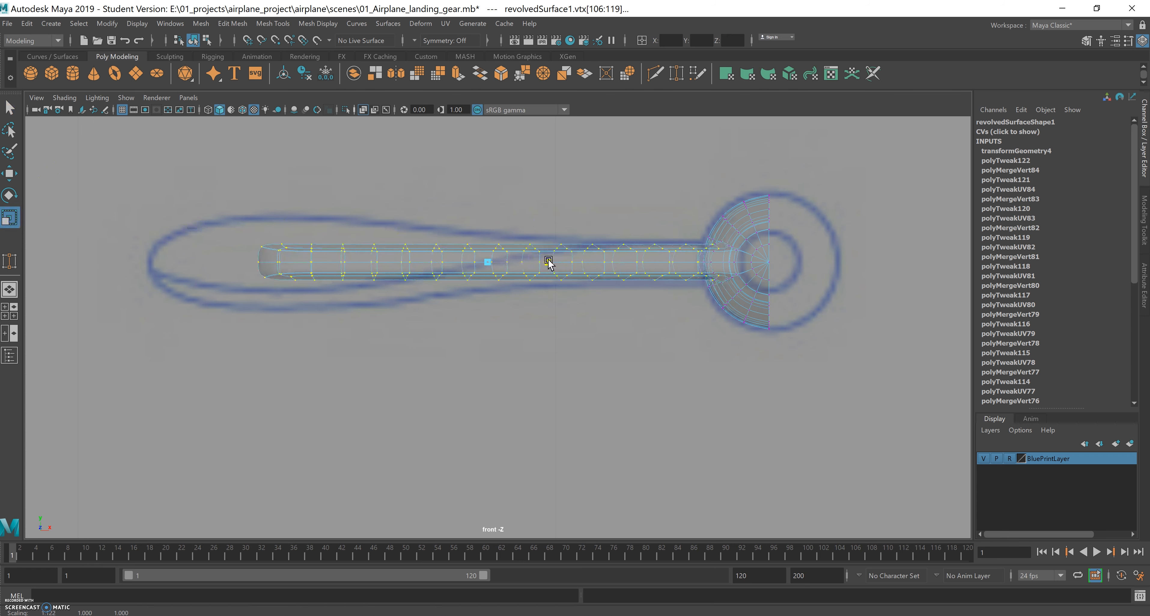
key("ctrl+z")
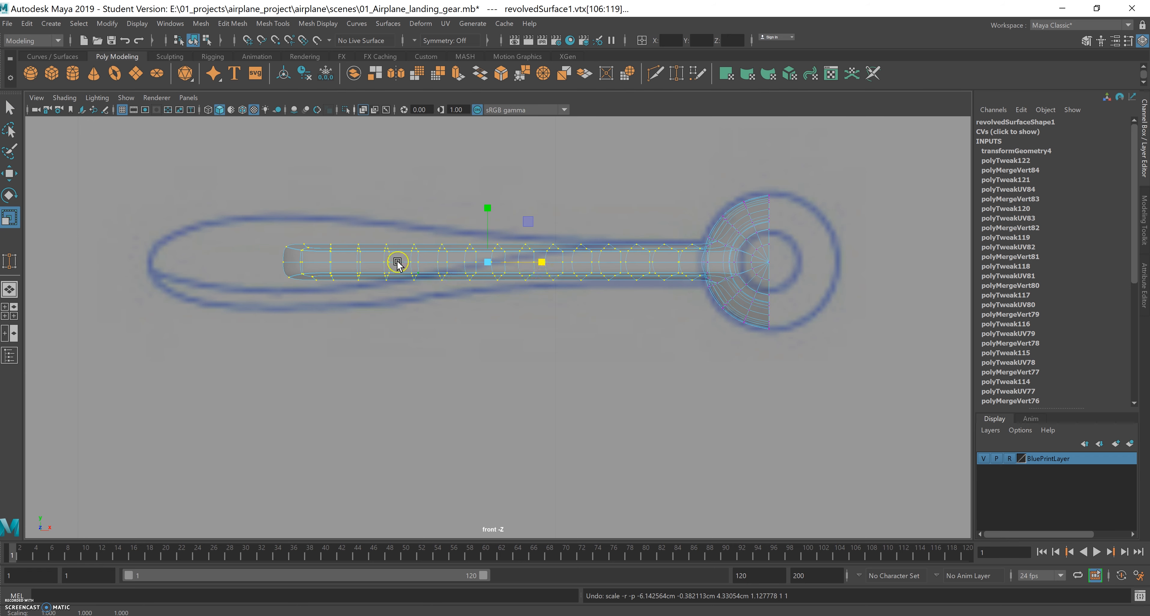
left_click(9, 108)
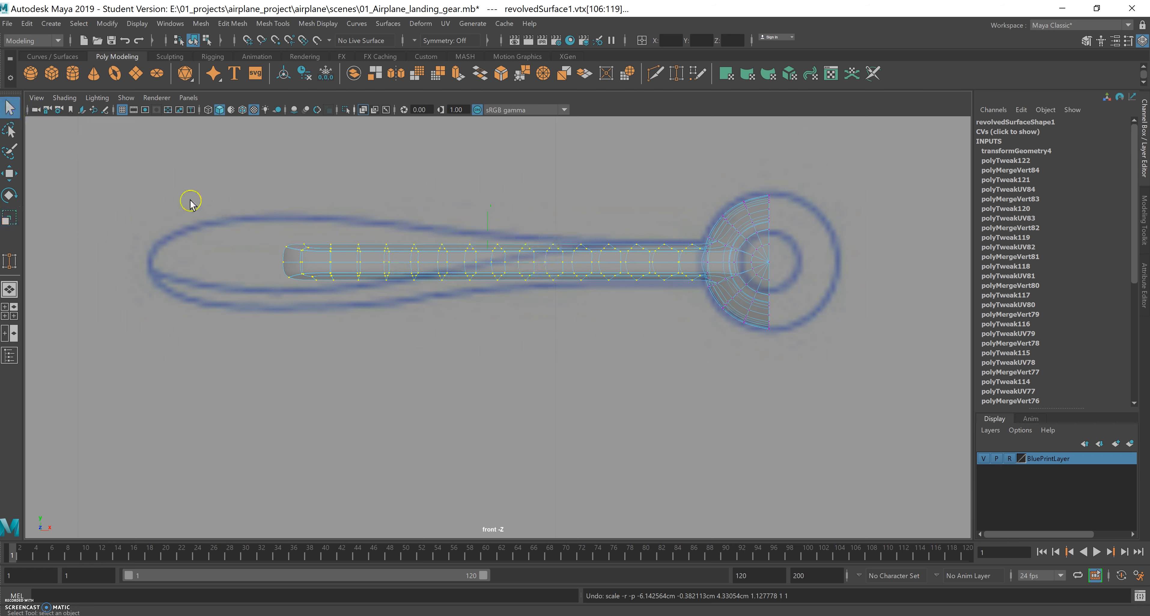
key("w")
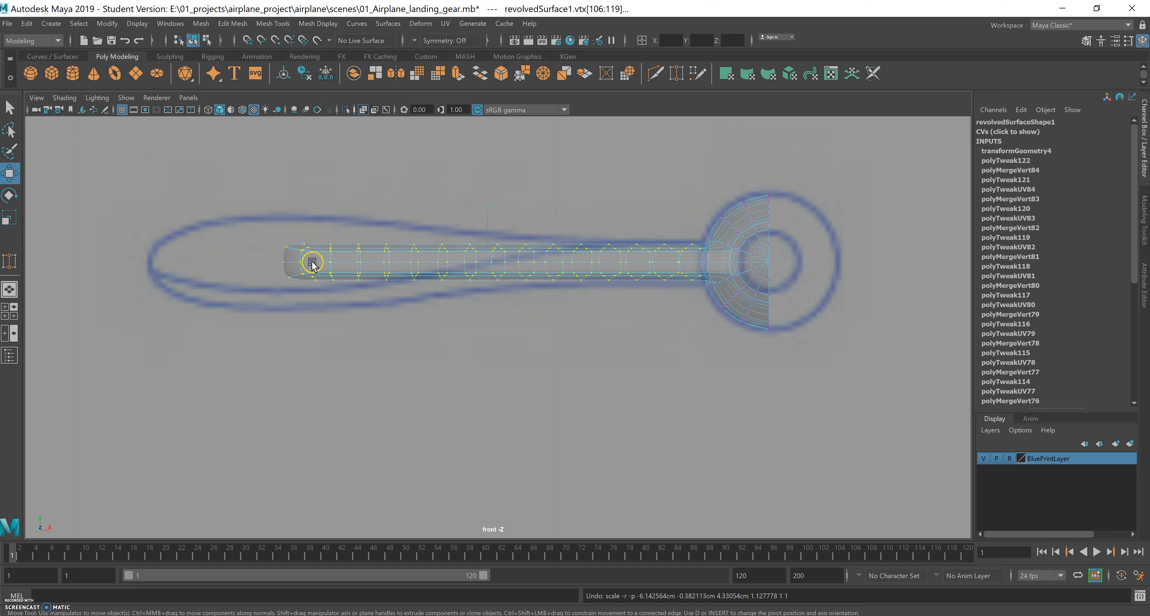
left_click_drag(546, 263, 537, 265)
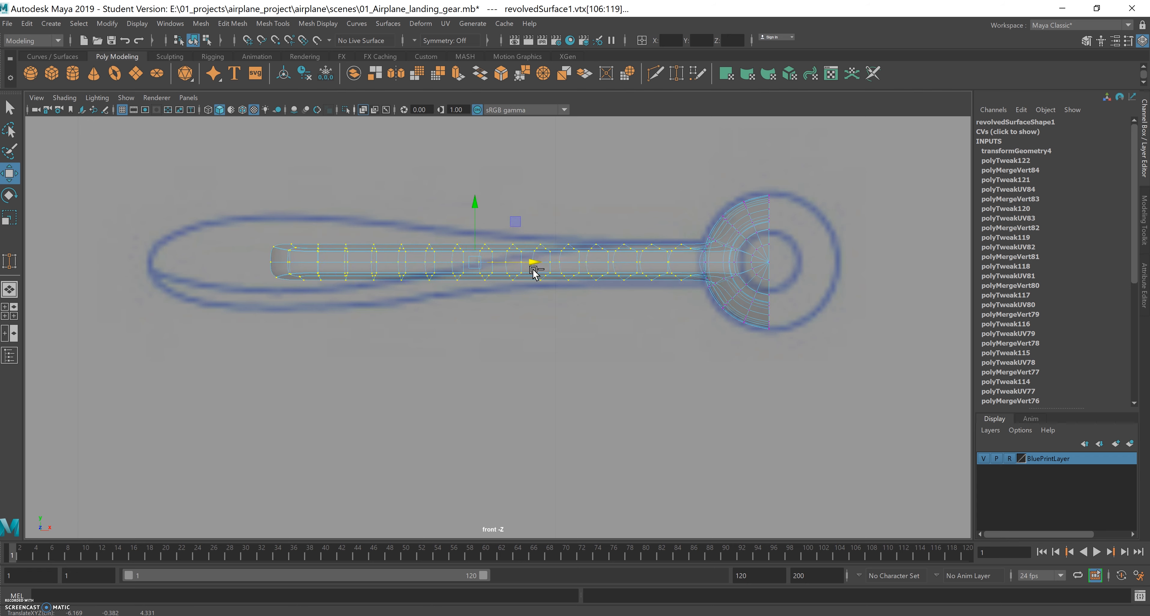
key("ctrl+z")
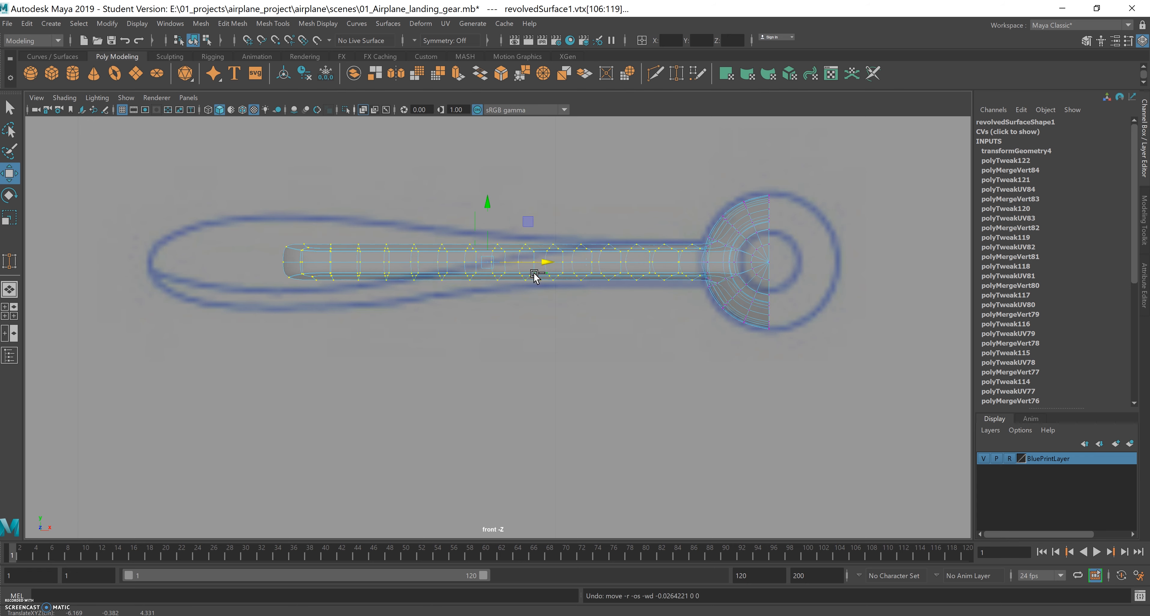
left_click(13, 111)
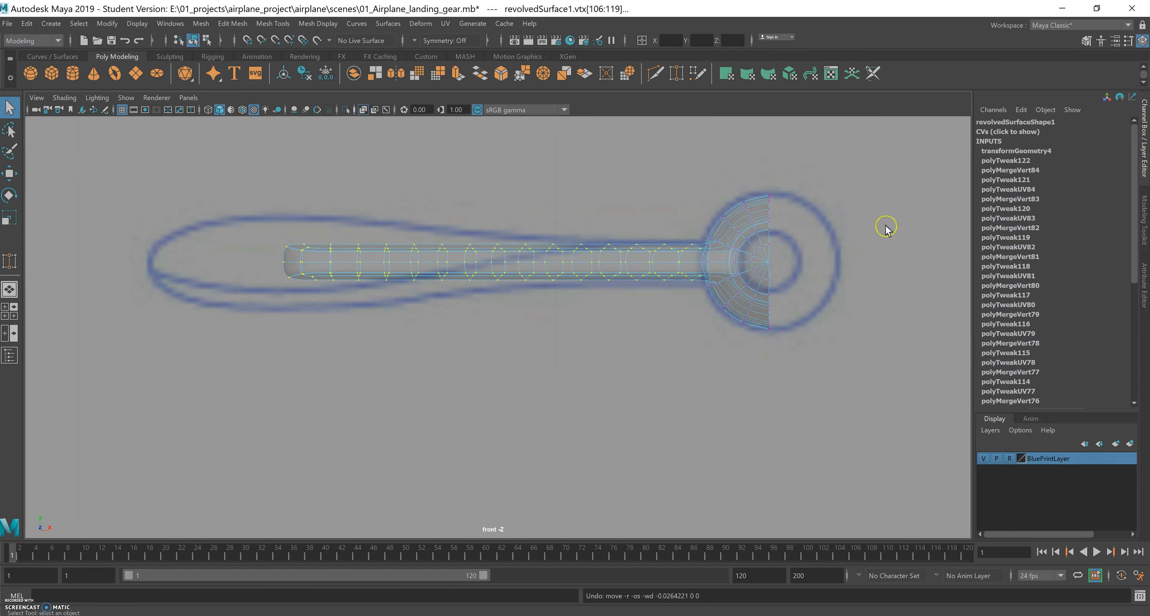
Step: Enable Soft Select with the Volume falloff for the vertex selection
left_click(1145, 233)
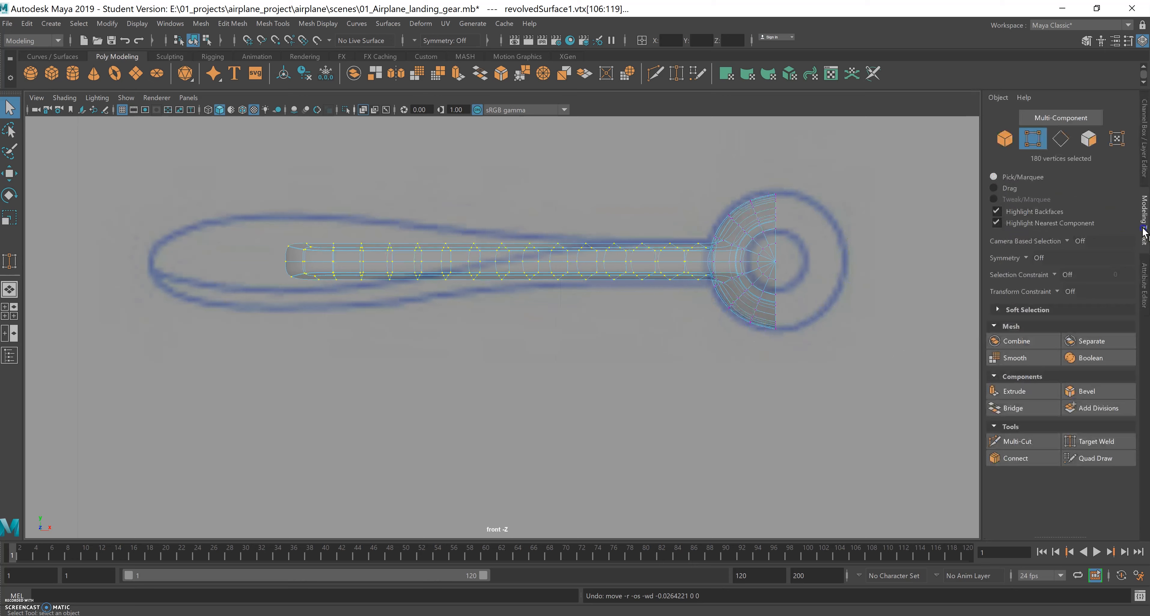
left_click(997, 310)
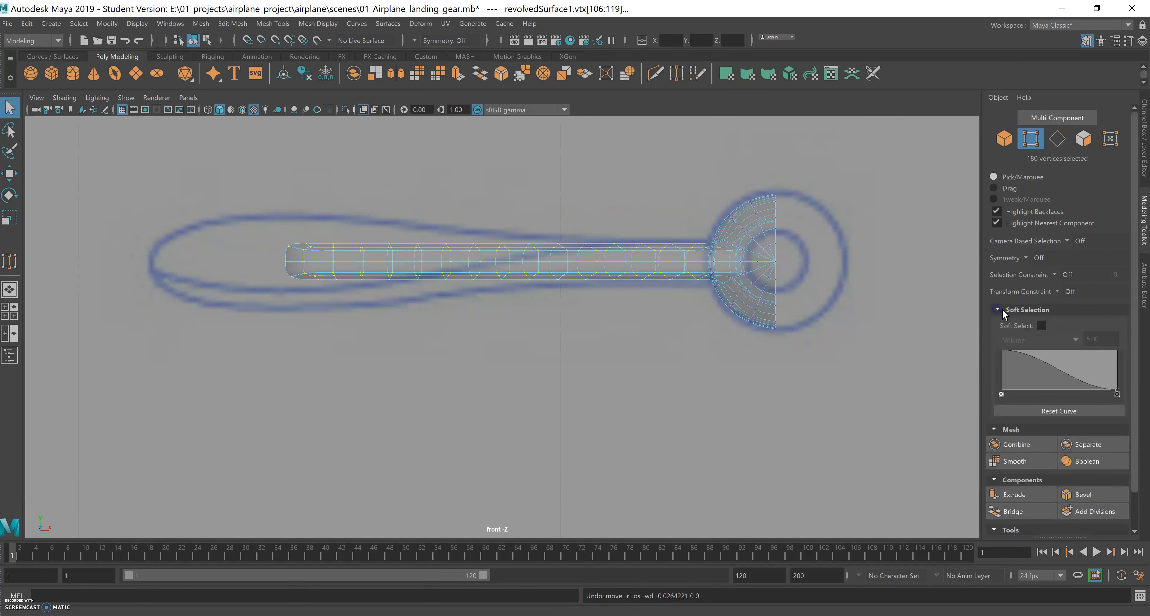
left_click(1040, 325)
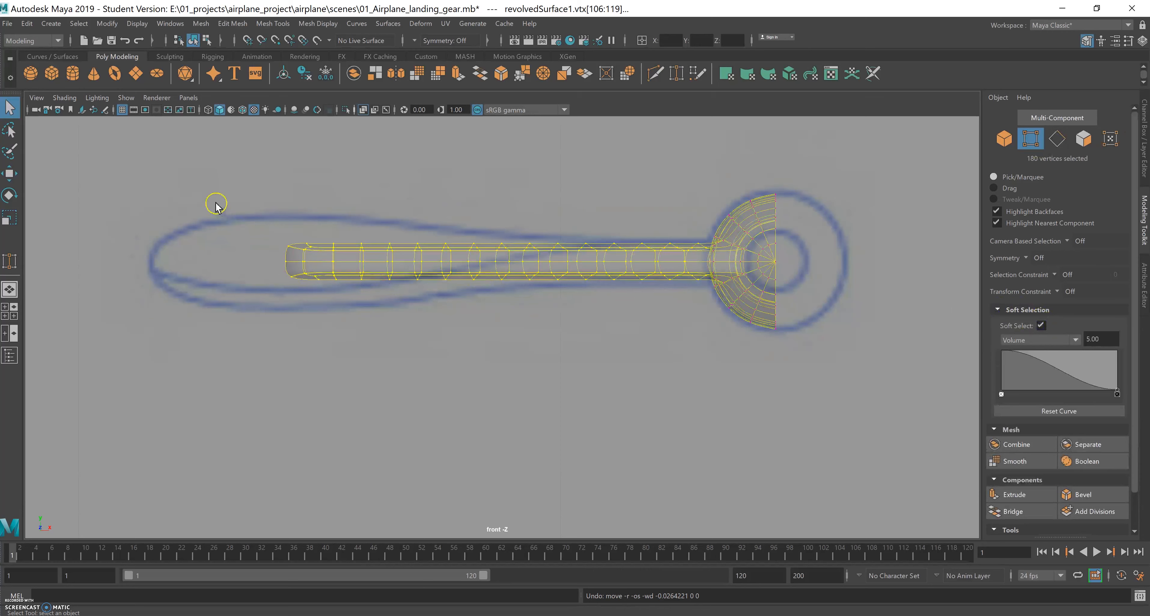
Step: Select the vertices at the blade's outer end and reduce the soft selection falloff radius to 0.65
left_click_drag(209, 198, 559, 329)
left_click(547, 343)
left_click_drag(229, 193, 330, 271)
left_click_drag(490, 318, 405, 316)
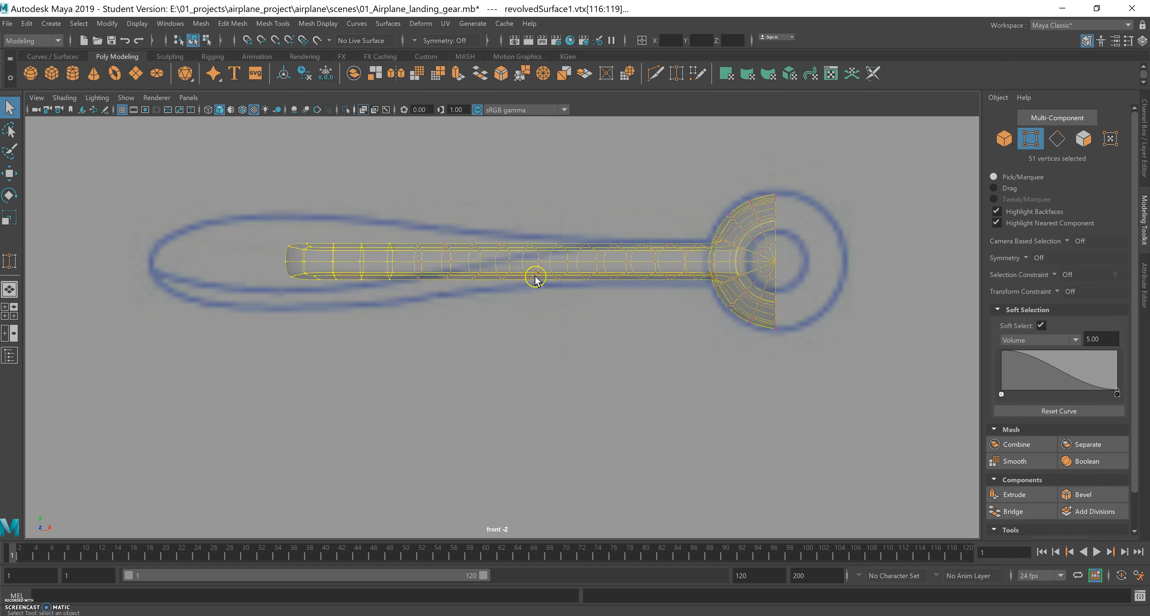
left_click_drag(576, 265, 501, 276)
left_click_drag(340, 286, 282, 290)
left_click_drag(400, 292, 719, 346)
Step: Move the soft-selected blade end outward along X until its tip meets the tip of the blueprint's blade outline
key("w")
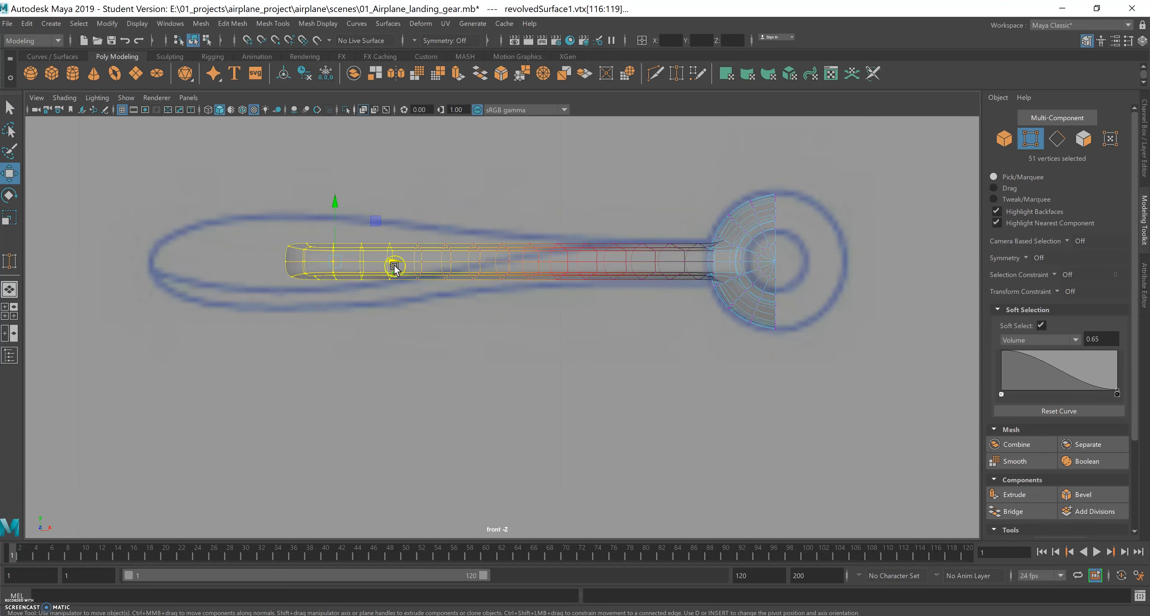
left_click_drag(394, 262, 260, 257)
left_click(11, 108)
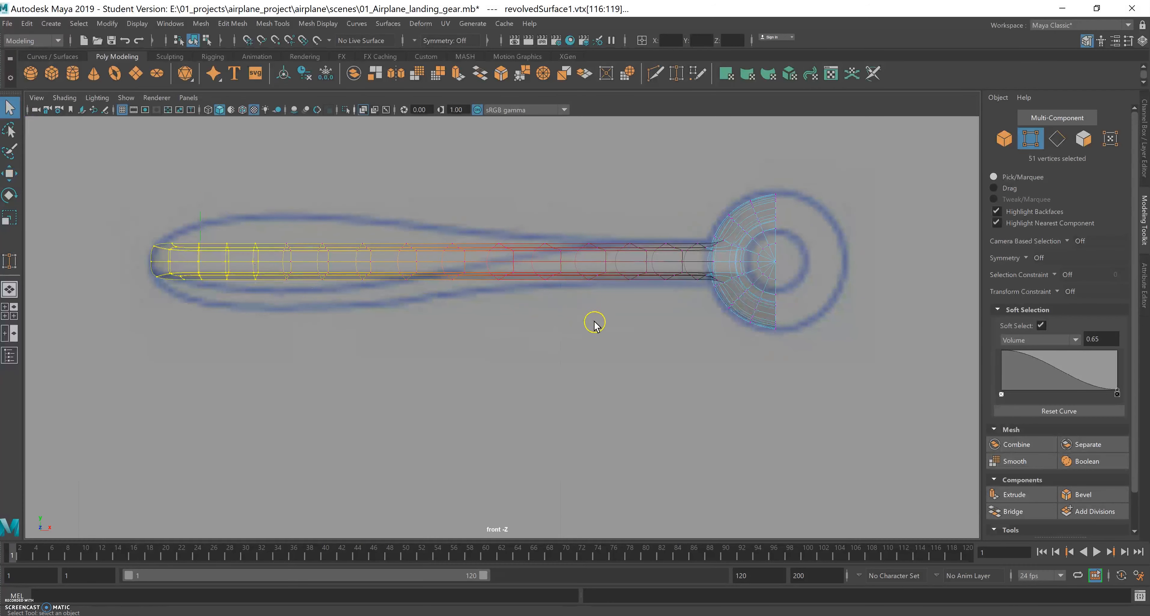
Step: Return the propeller to object mode, clear the selection and turn off Soft Select
left_click(623, 334)
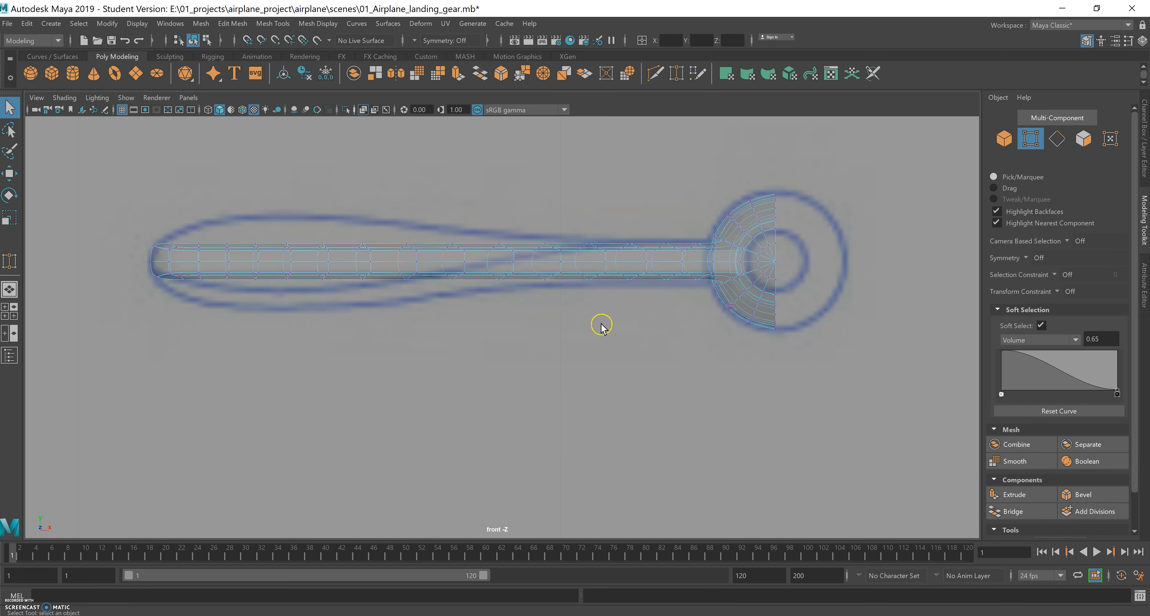
left_click(624, 257)
right_click(624, 260)
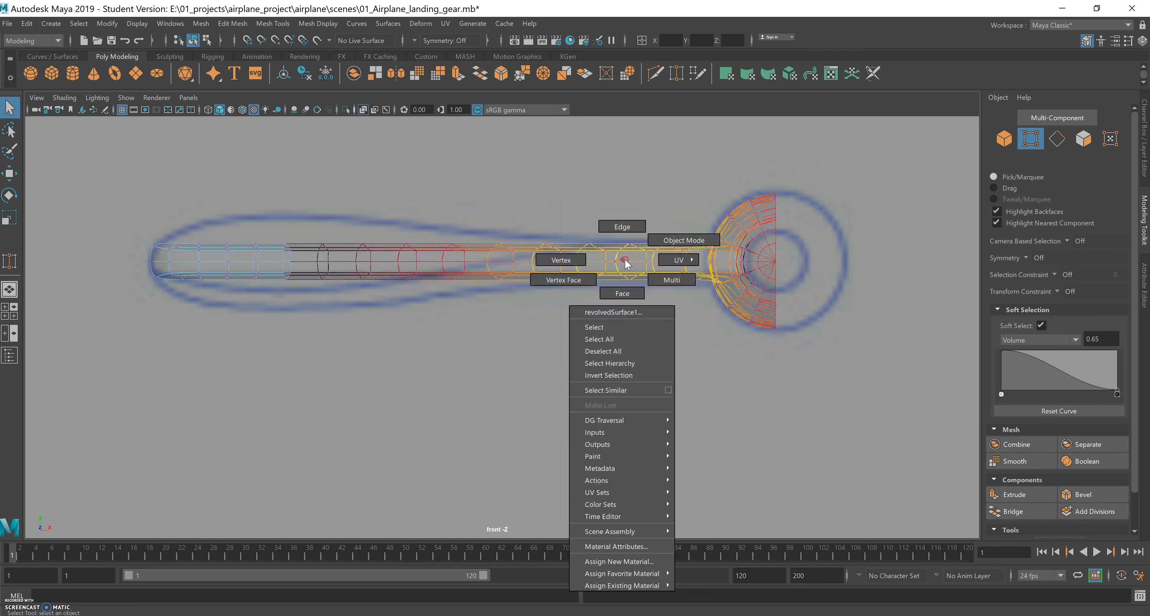
left_click(665, 240)
left_click(610, 344)
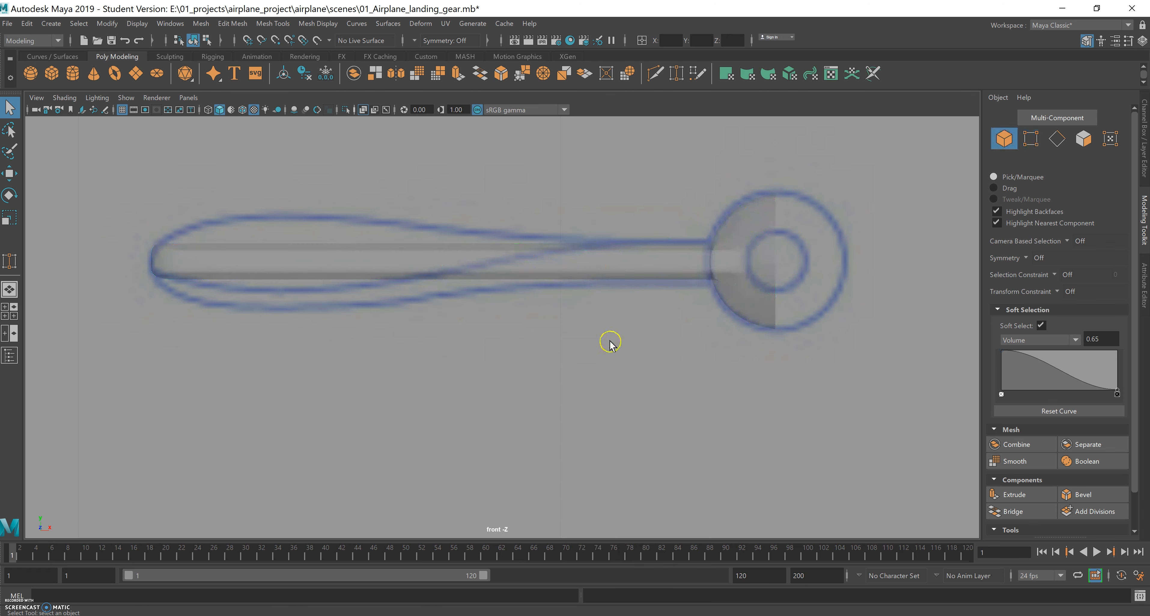
left_click(1041, 326)
left_click(999, 310)
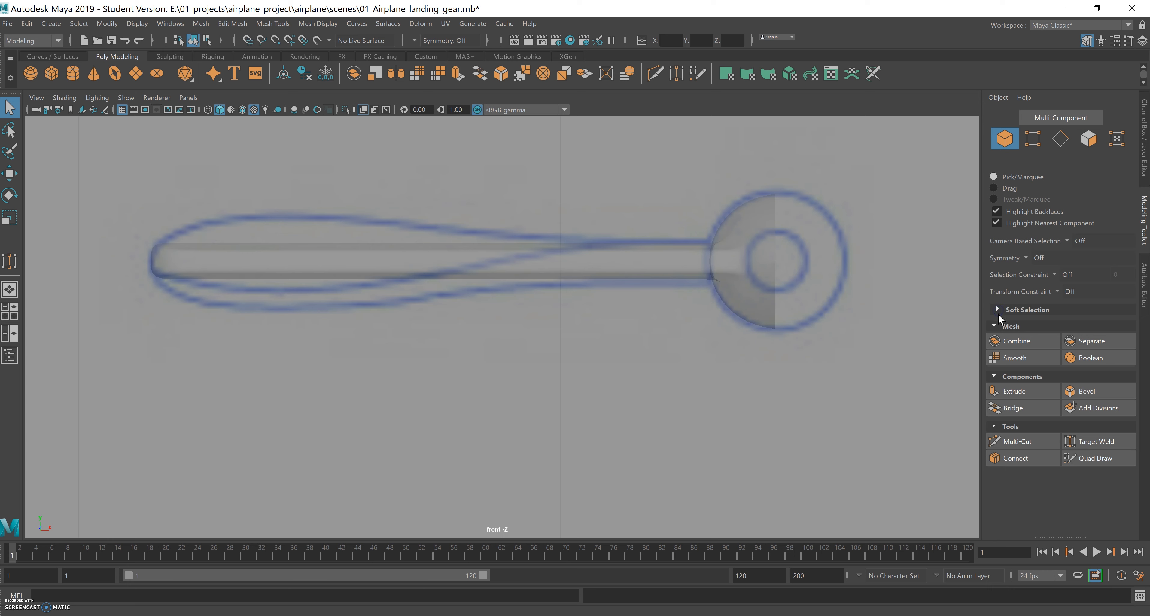
Step: Show the Channel Box and return from the front view to the perspective view
left_click(1145, 136)
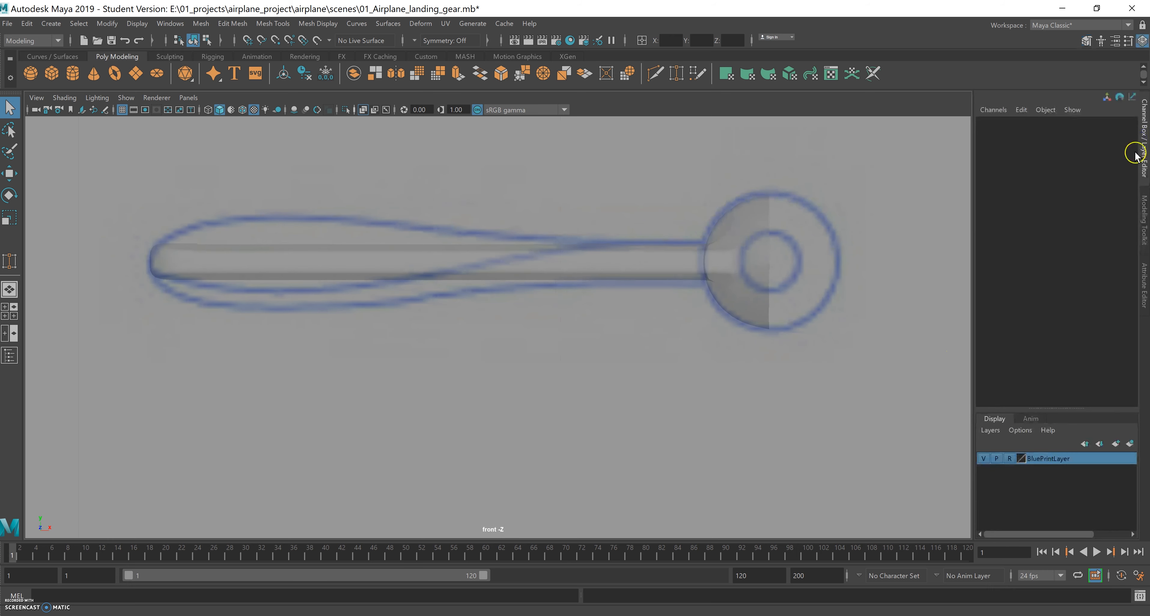
left_click(167, 268)
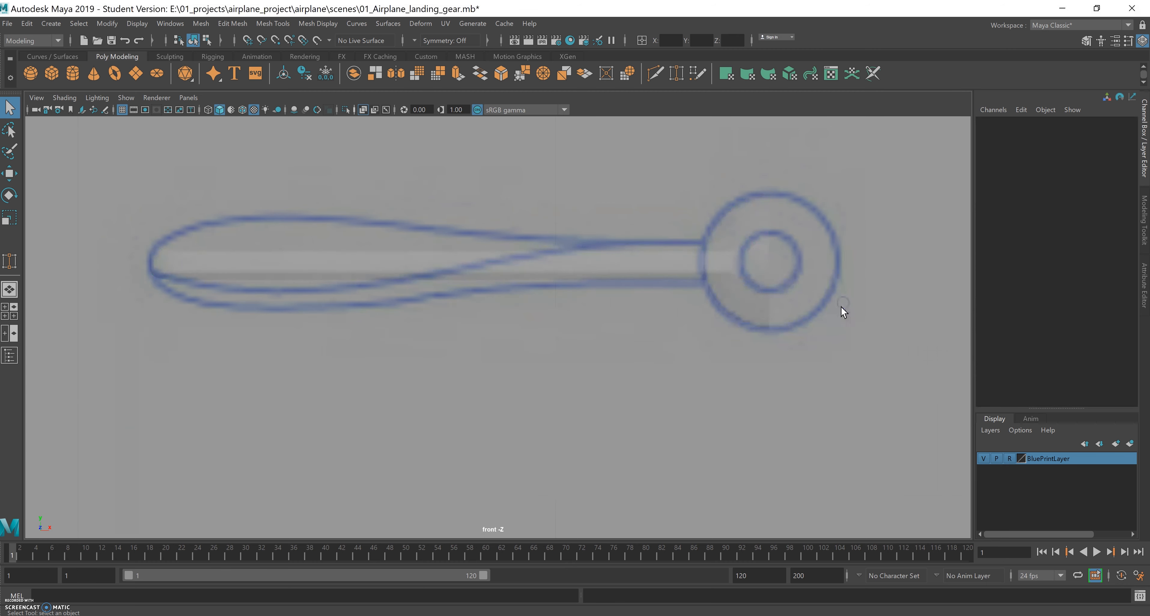
key("space")
key("space")
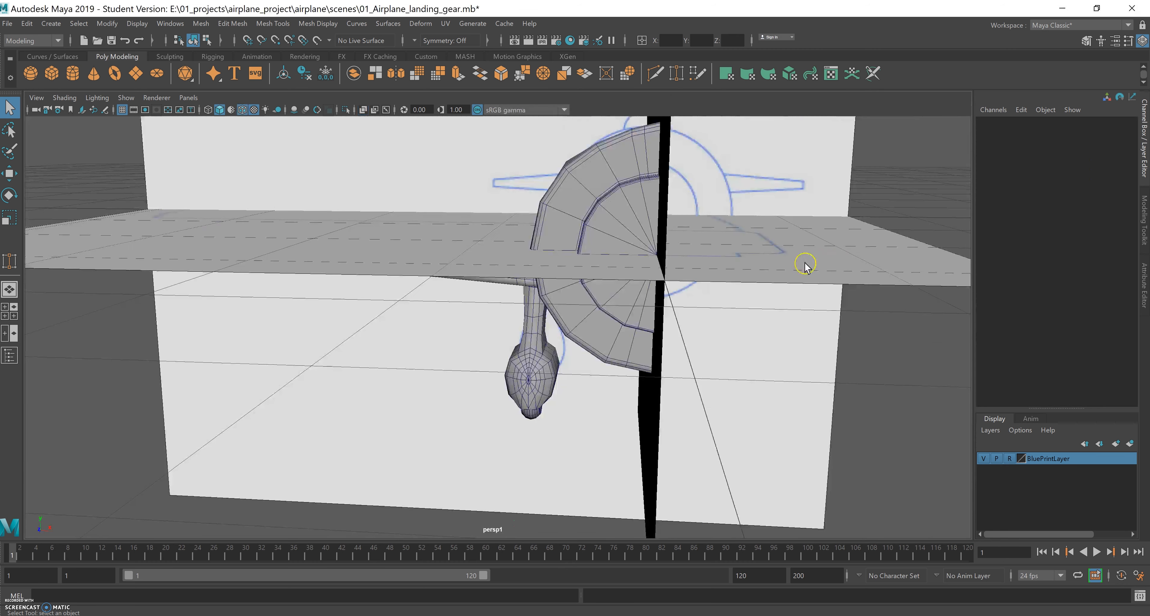
Step: Switch the propeller to vertex mode and select the blade's vertices from its rounded tip up to the hub
left_click_drag(524, 282, 405, 256, "alt")
right_click_drag(404, 255, 183, 251, "alt")
middle_click_drag(510, 309, 786, 339, "alt")
middle_click_drag(470, 303, 666, 285, "alt")
left_click_drag(574, 230, 629, 257, "alt")
right_click_drag(714, 297, 826, 313, "alt")
middle_click_drag(535, 270, 604, 279, "alt")
left_click_drag(604, 280, 592, 259, "alt")
right_click(464, 307)
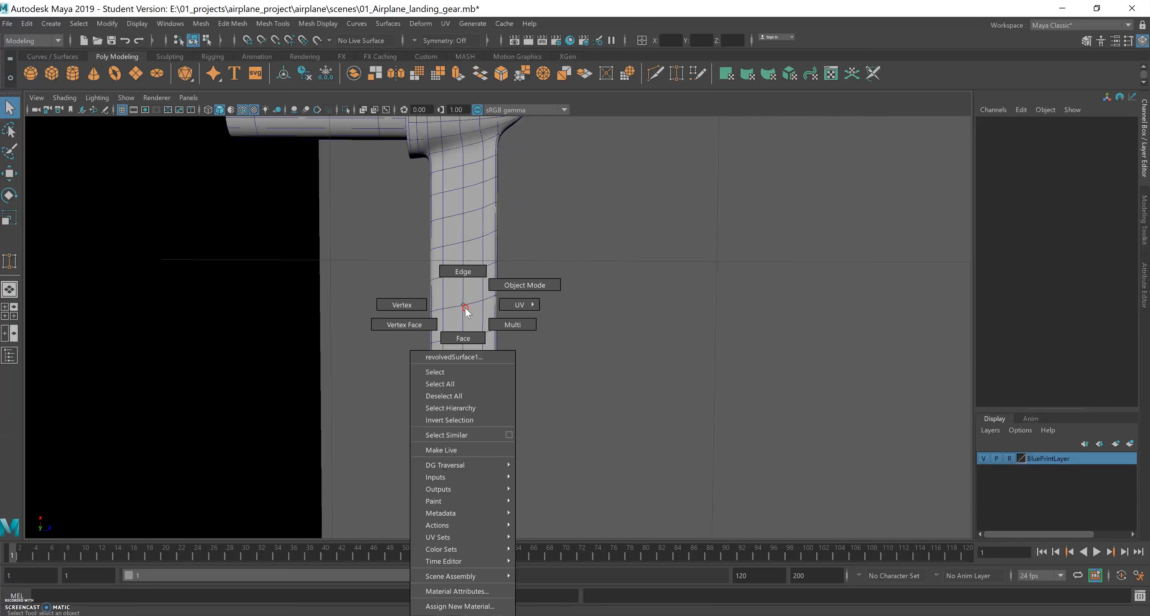
left_click(434, 305)
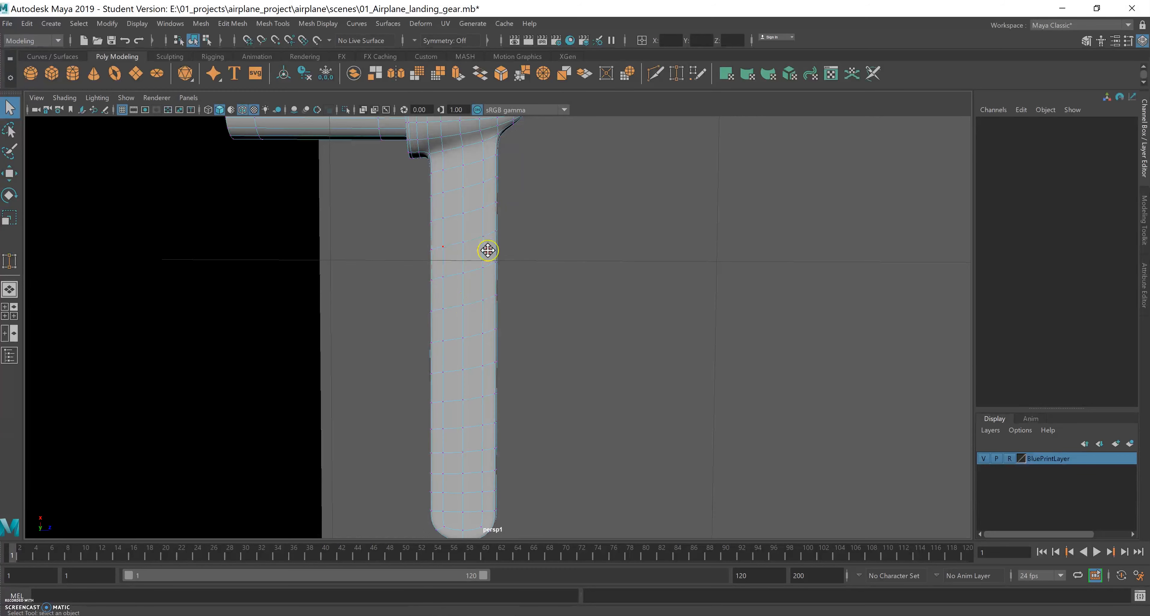
middle_click_drag(488, 250, 488, 280, "alt")
middle_click_drag(517, 223, 509, 143, "alt")
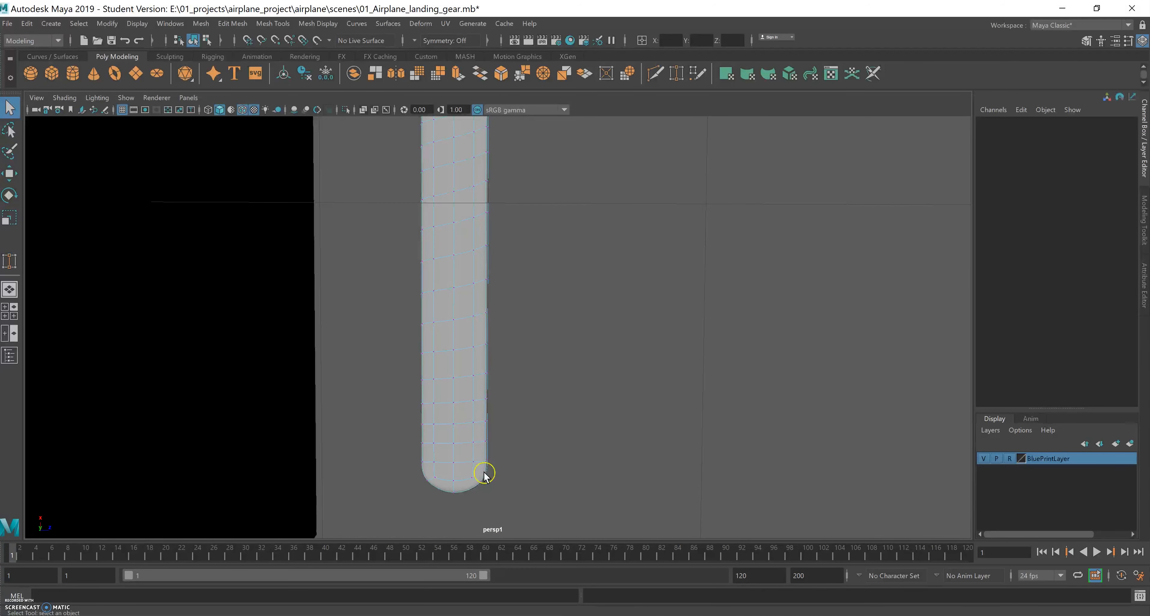
left_click_drag(520, 497, 391, 119)
Step: Adjust the vertex selection at the junction with the hub so it covers the whole blade on all sides
middle_click_drag(480, 129, 498, 257, "alt")
left_click_drag(524, 245, 364, 261, "alt")
right_click_drag(364, 262, 743, 357, "alt")
middle_click_drag(541, 260, 535, 303, "alt")
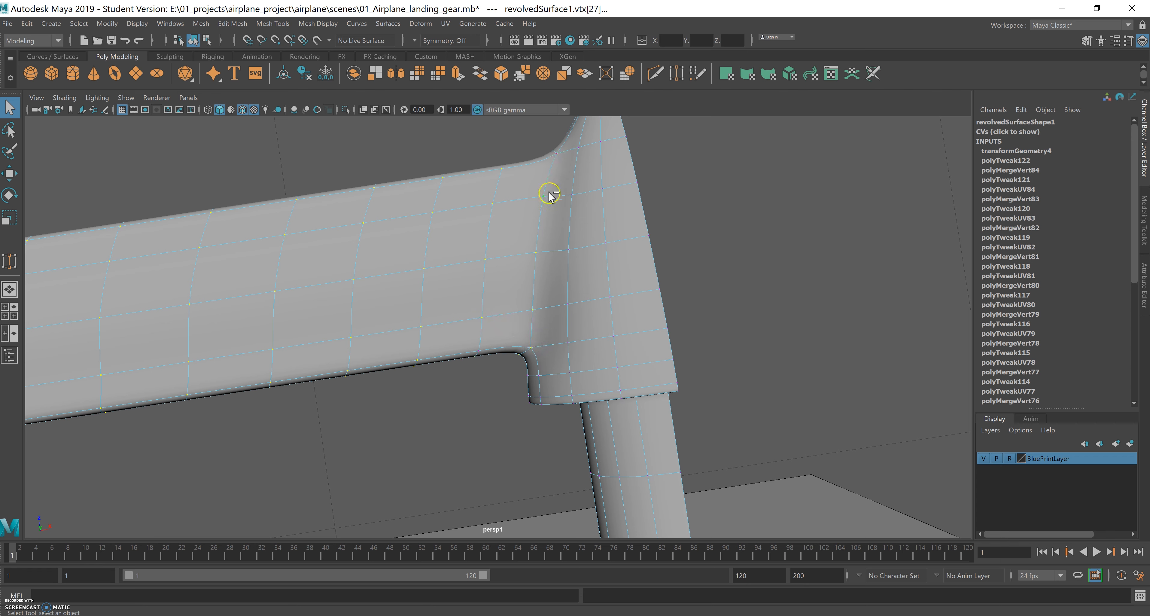
left_click_drag(570, 242, 615, 319, "alt")
left_click(618, 284, "shift")
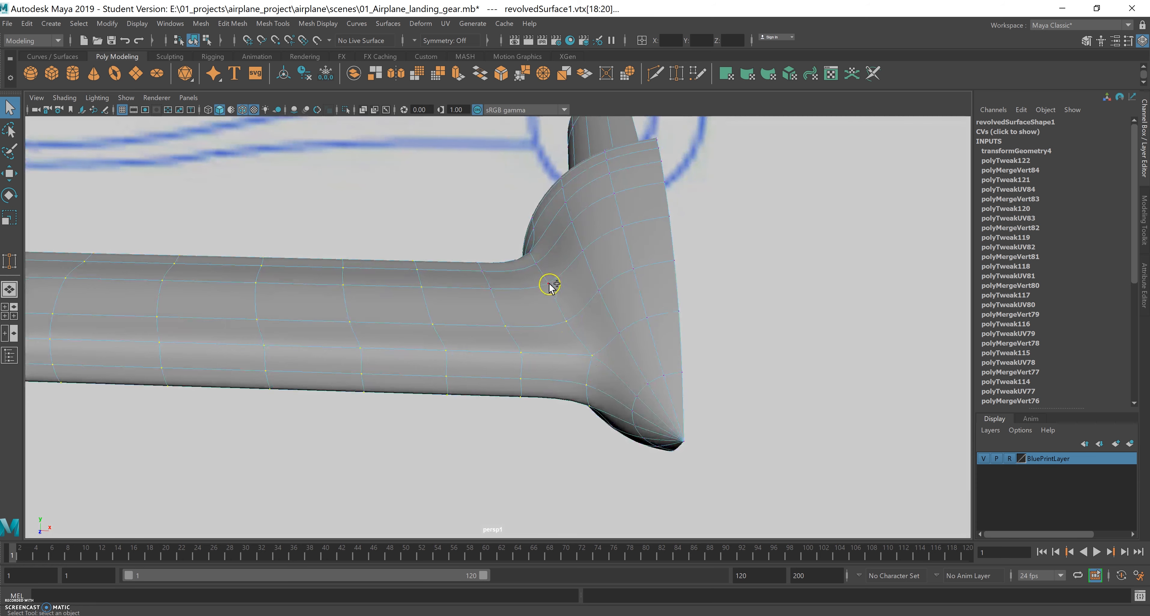
left_click_drag(543, 290, 480, 328, "alt")
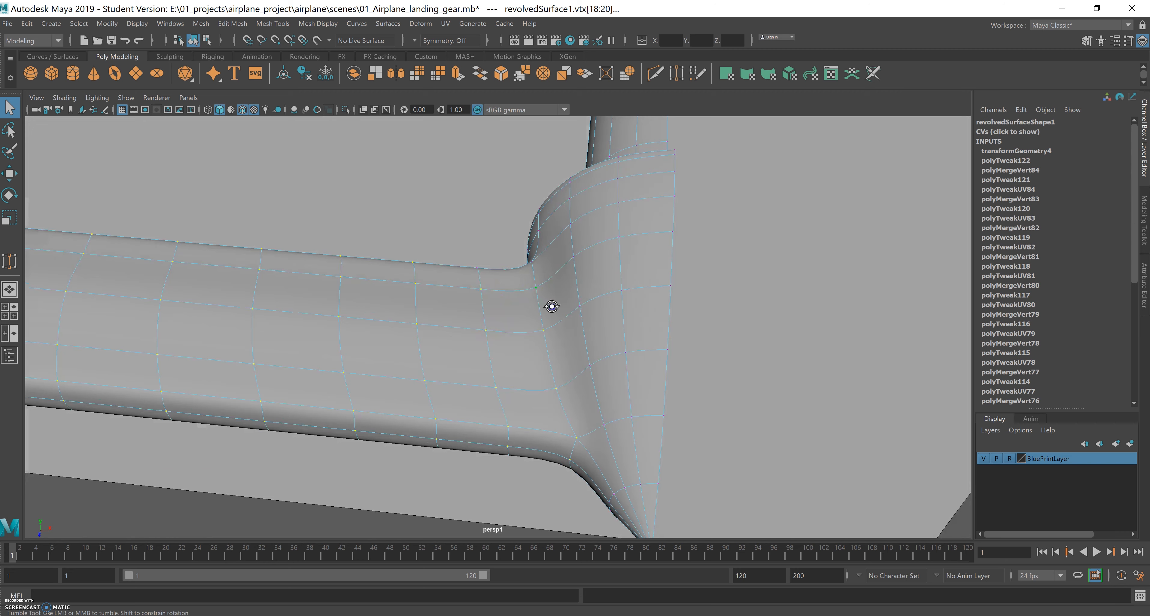
left_click_drag(549, 306, 547, 309, "alt")
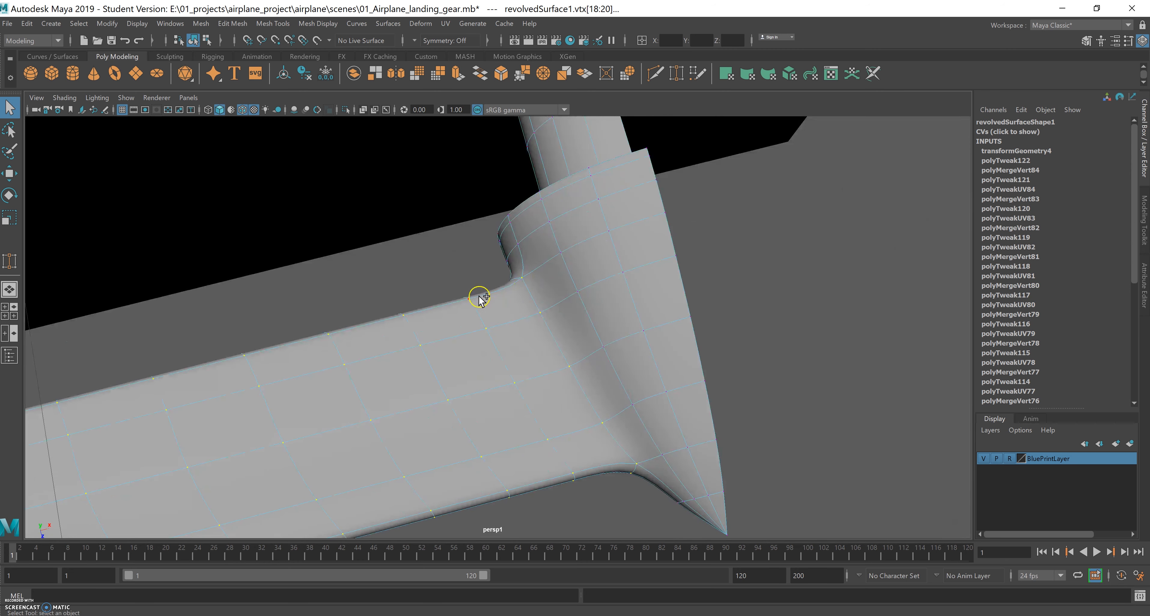
Step: Create a lattice deformer around the selected blade vertices and set its T divisions to 2
left_click_drag(530, 322, 506, 325, "alt")
right_click_drag(459, 305, 407, 302, "alt")
middle_click_drag(406, 302, 620, 286, "alt")
left_click_drag(614, 301, 598, 298, "alt")
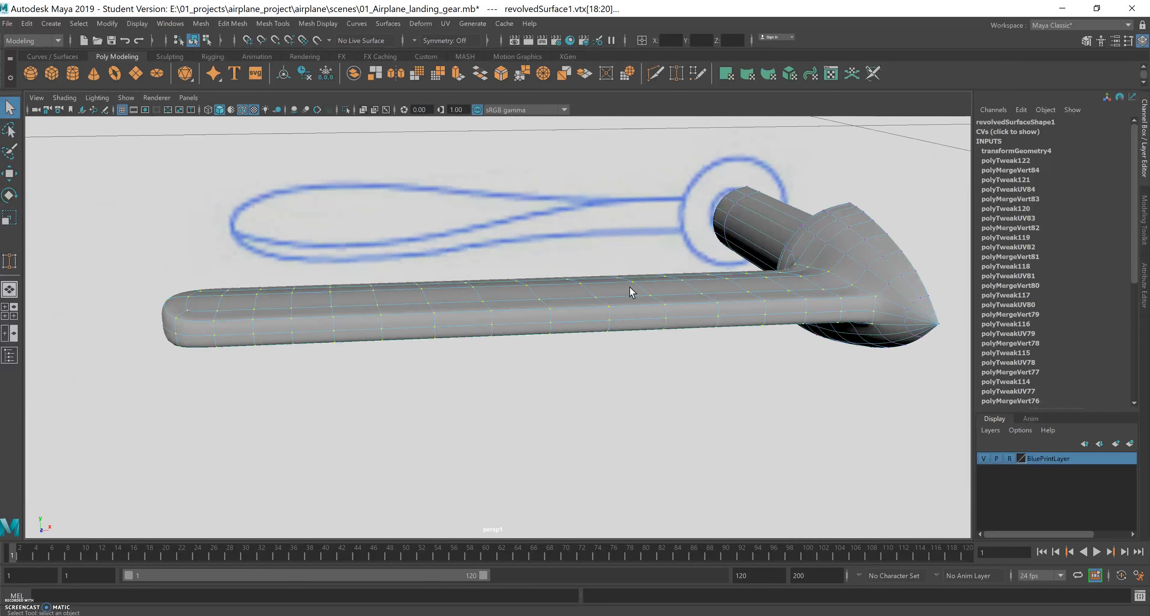
right_click_drag(742, 281, 649, 290, "alt")
left_click_drag(650, 291, 622, 324, "alt")
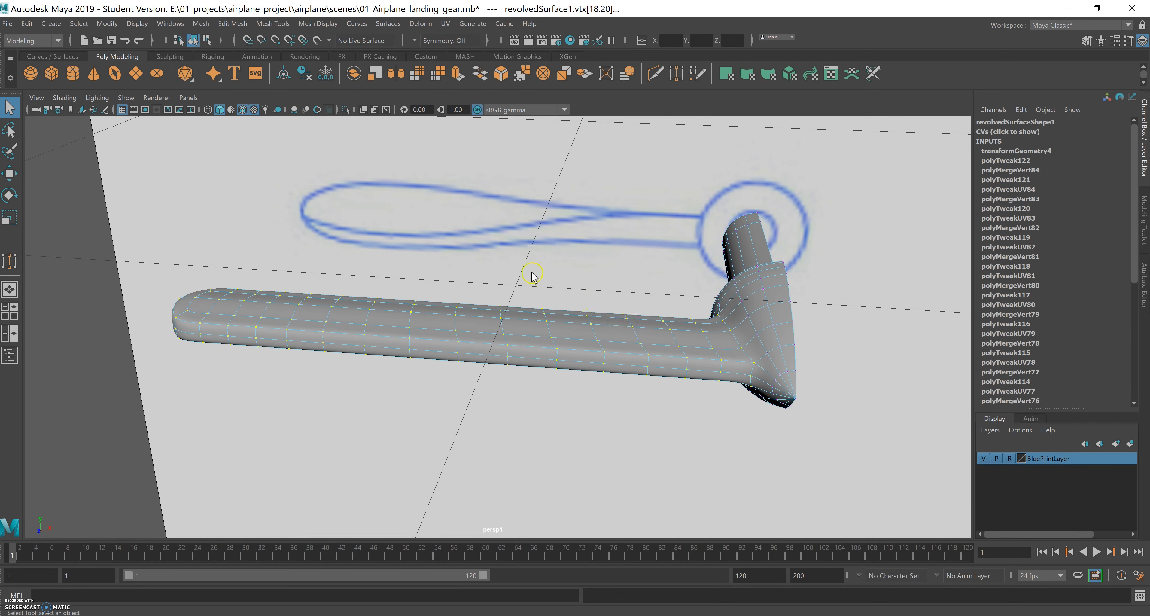
left_click(418, 24)
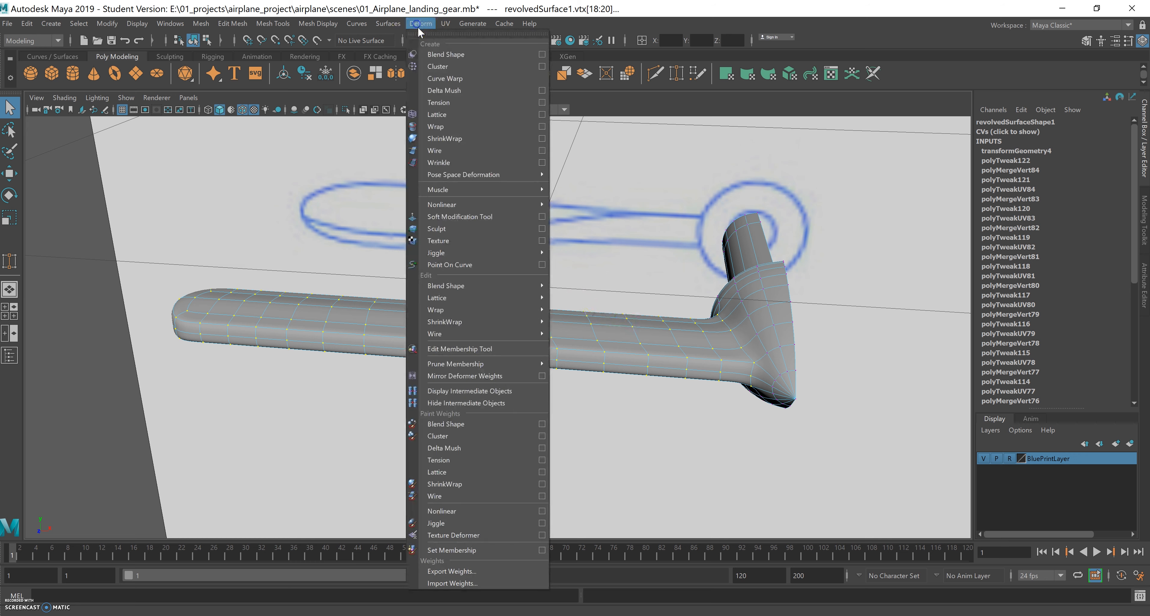
left_click(445, 115)
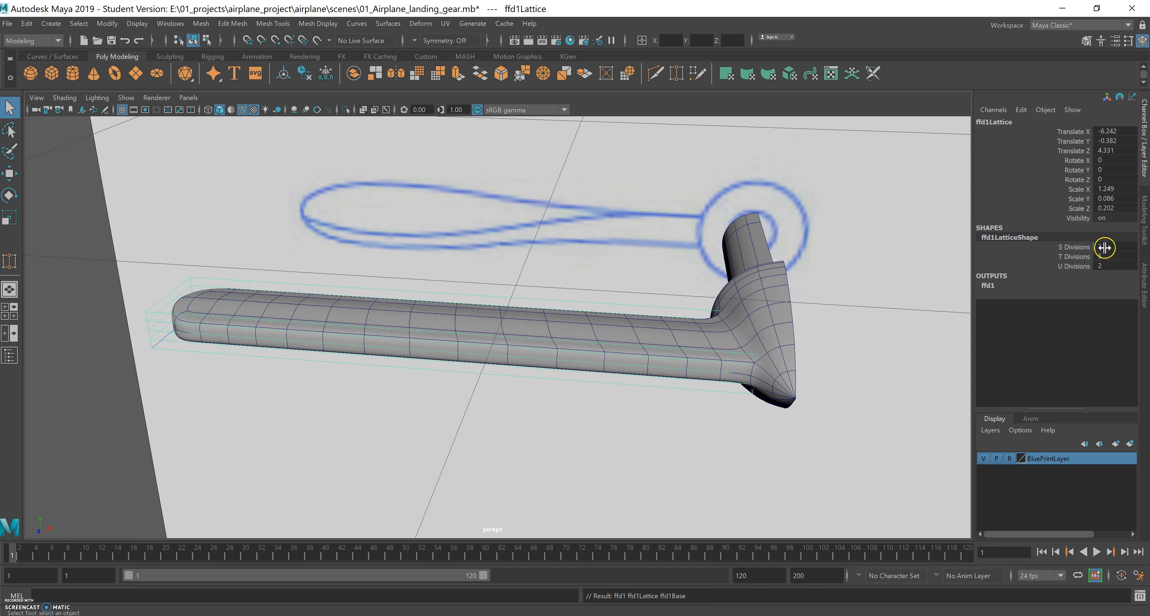
left_click_drag(1103, 261, 1093, 257, "ctrl")
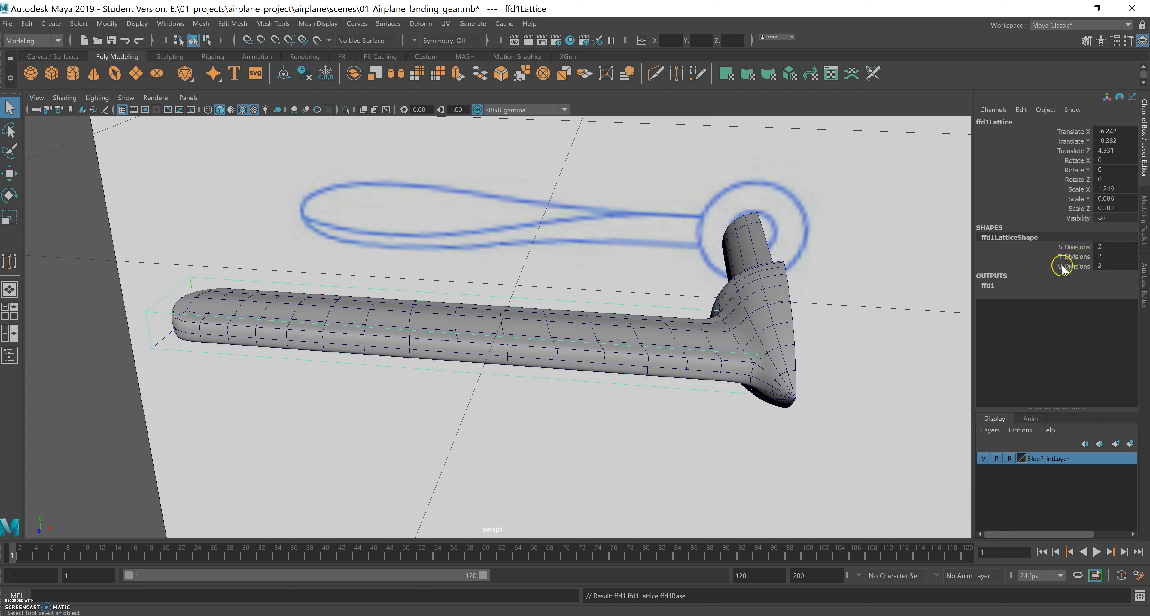
Step: Switch the lattice to lattice point mode and select the points around the blade's outer tip
left_click_drag(539, 365, 581, 401, "alt")
right_click_drag(580, 401, 520, 376, "alt")
left_click_drag(519, 380, 596, 388, "alt")
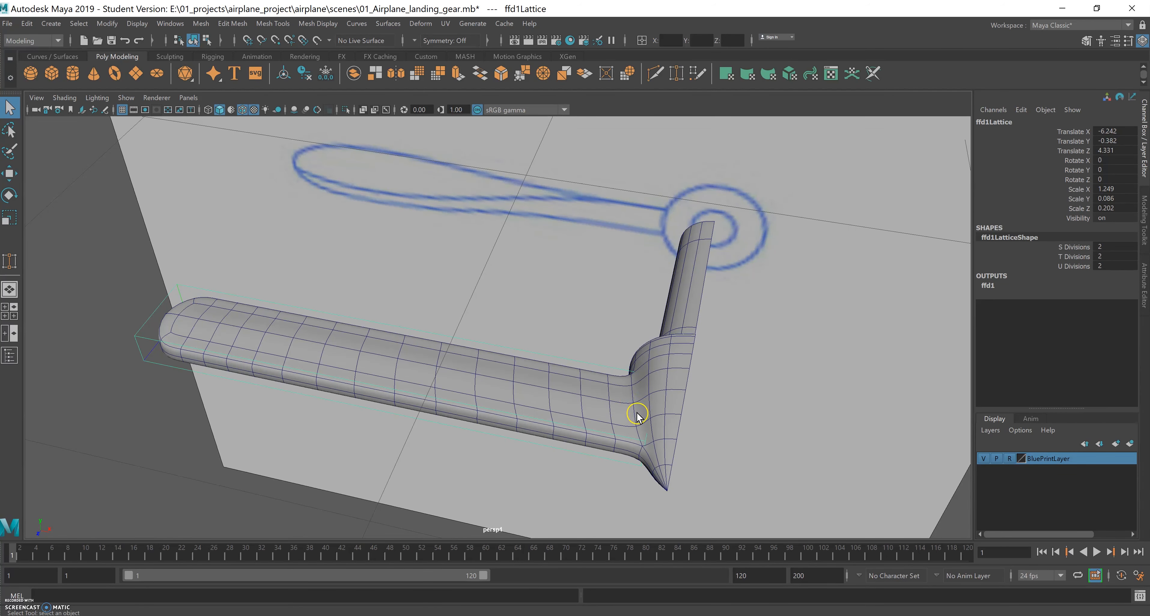
left_click_drag(429, 436, 317, 346, "alt")
left_click(221, 426)
left_click(156, 392)
left_click(206, 390)
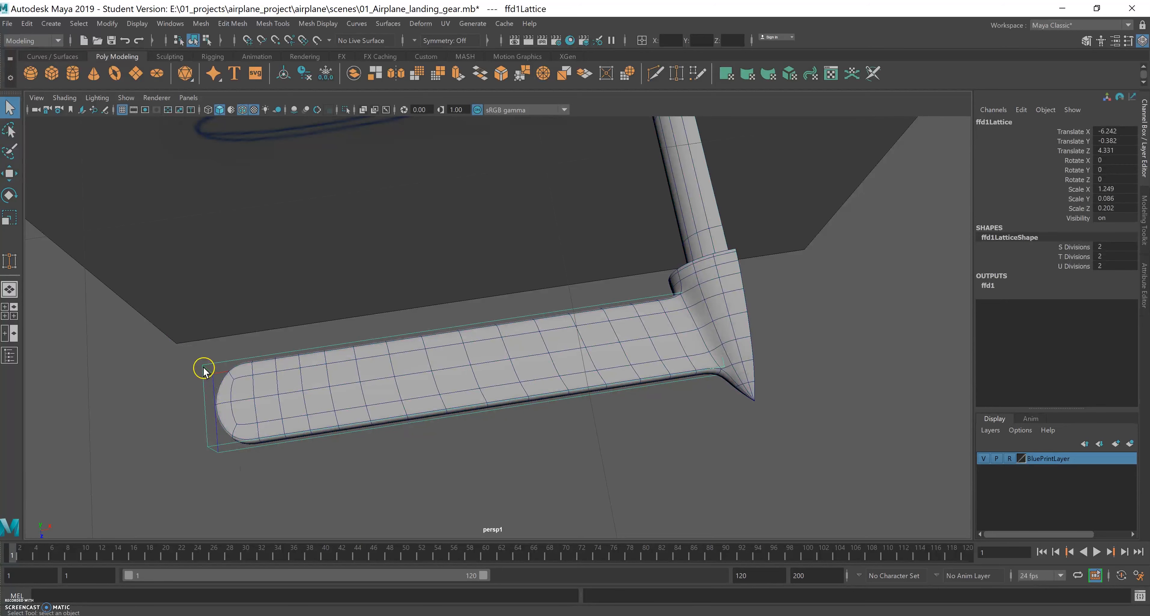
right_click(204, 370)
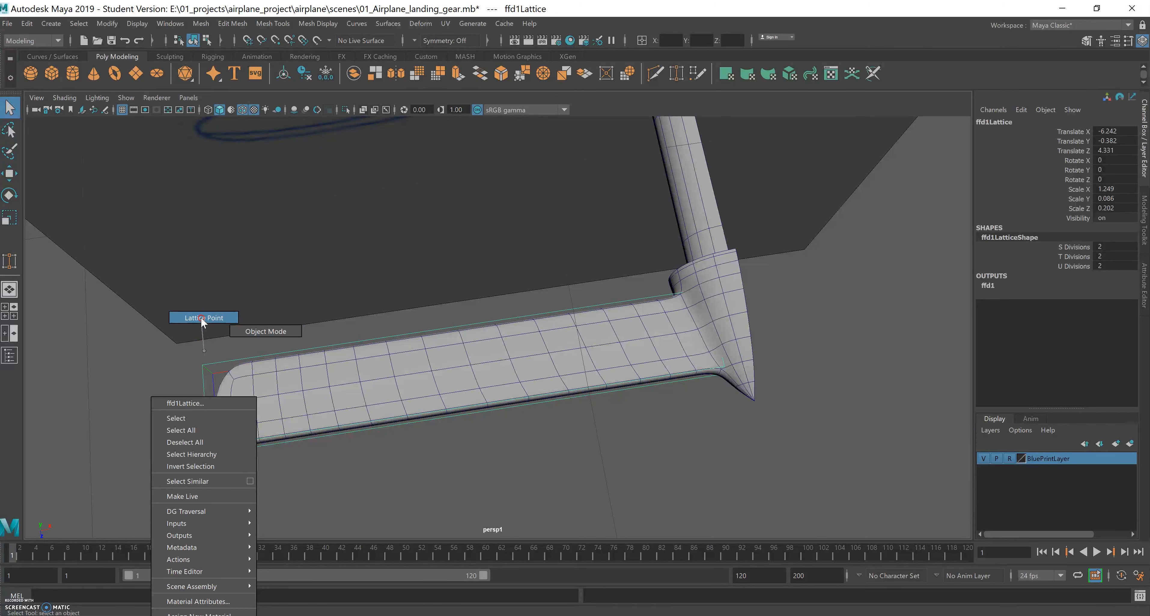
right_click(202, 318)
left_click(197, 383)
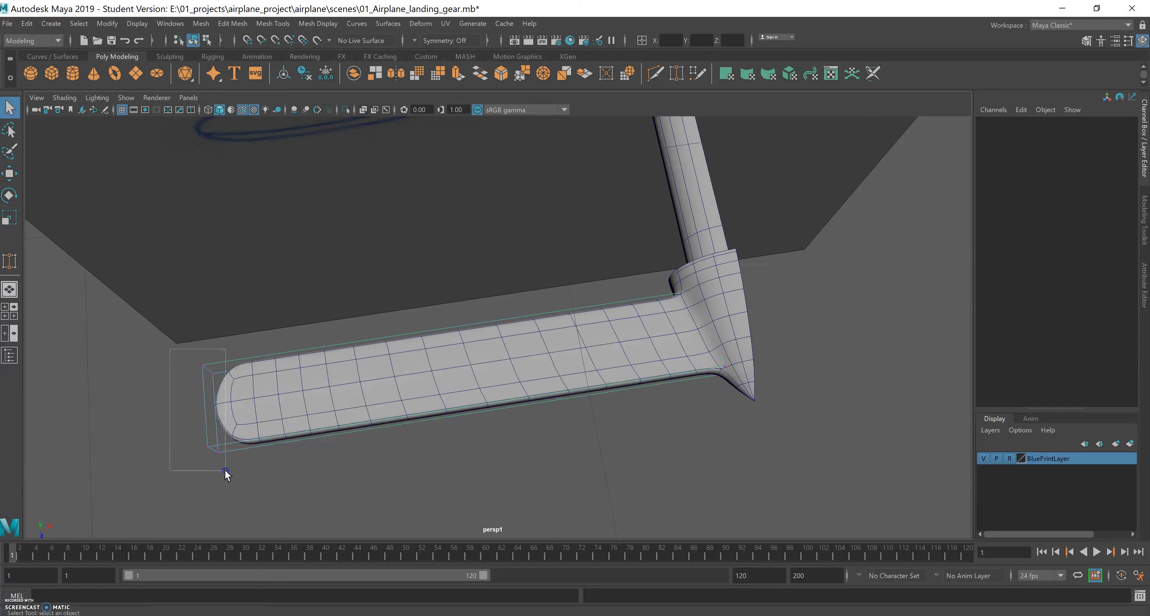
left_click_drag(225, 470, 226, 471)
Step: Rotate the selected lattice points around the blade's lengthwise axis to twist the blade toward its tip
left_click_drag(306, 436, 308, 414, "alt")
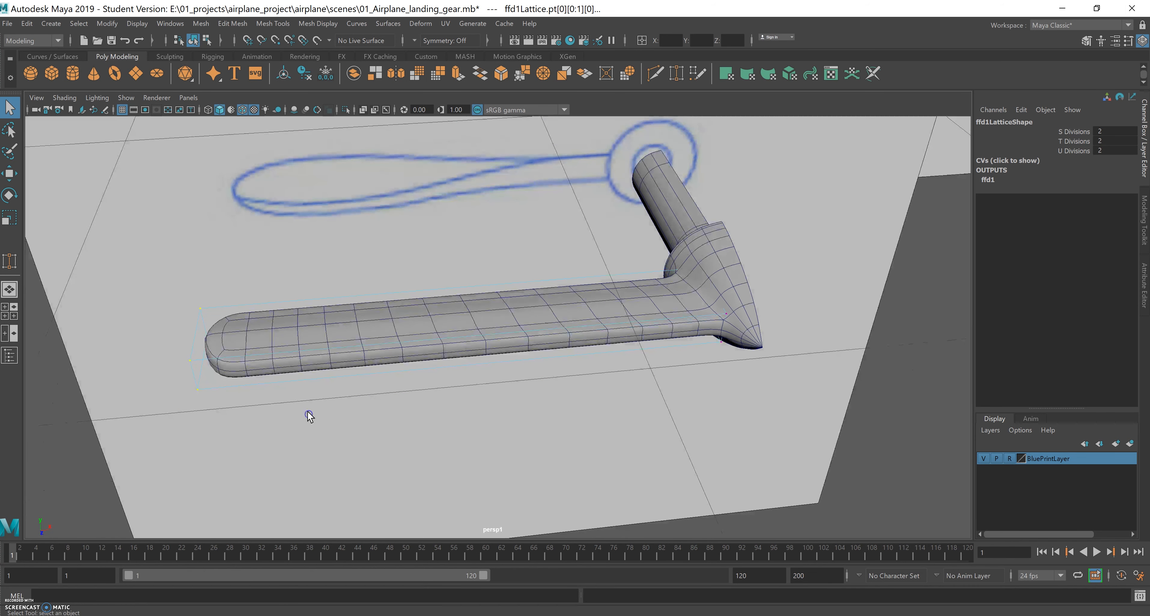
key("e")
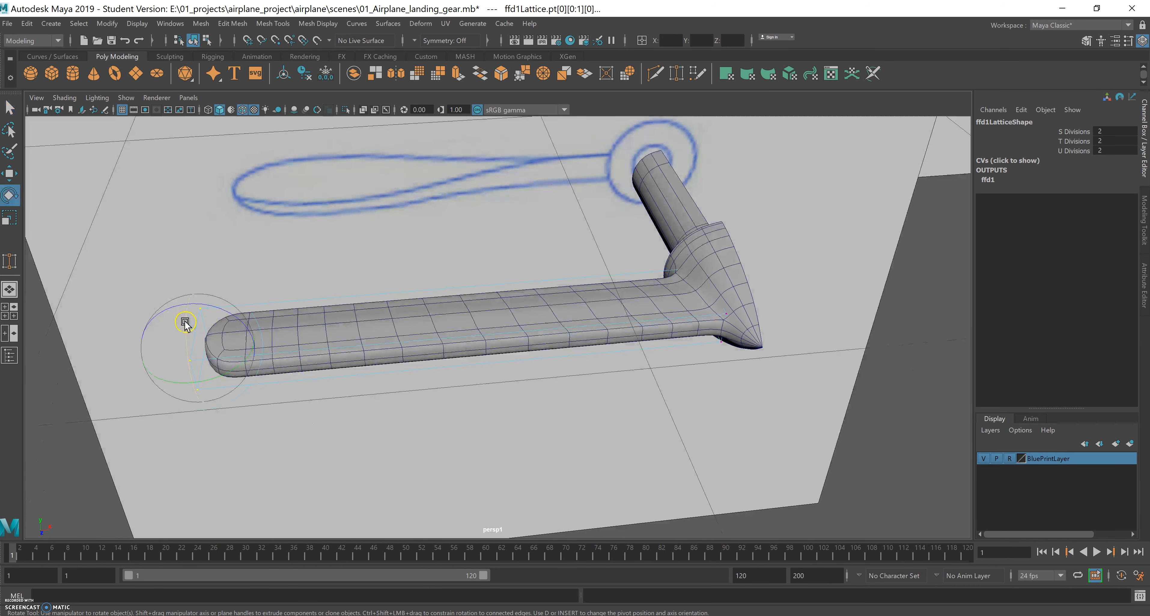
left_click_drag(184, 334, 196, 389)
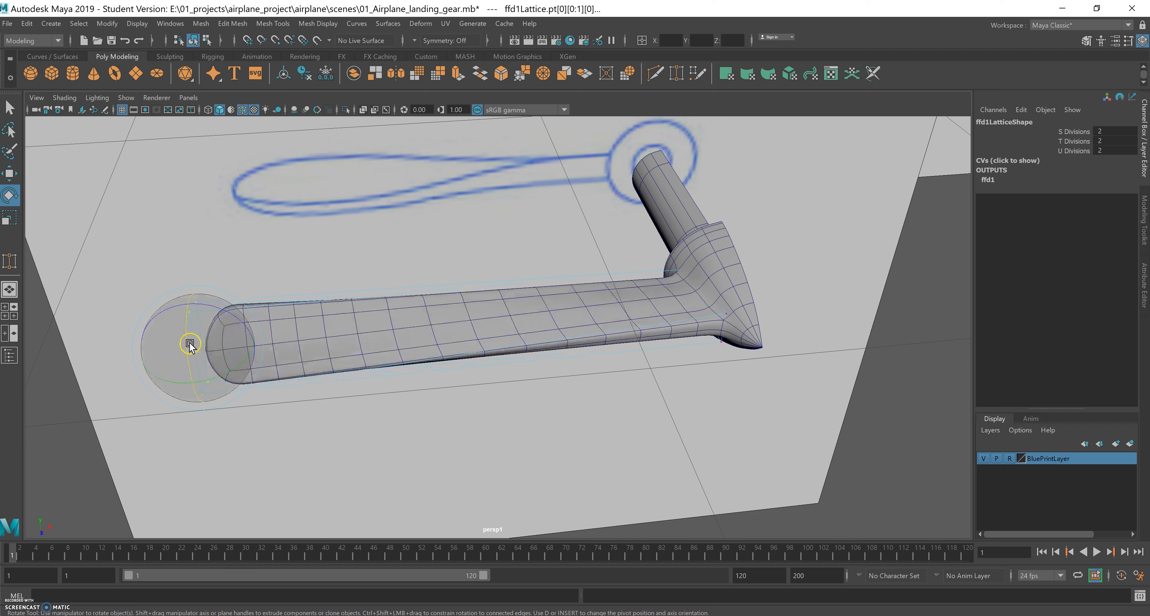
left_click_drag(186, 333, 244, 363)
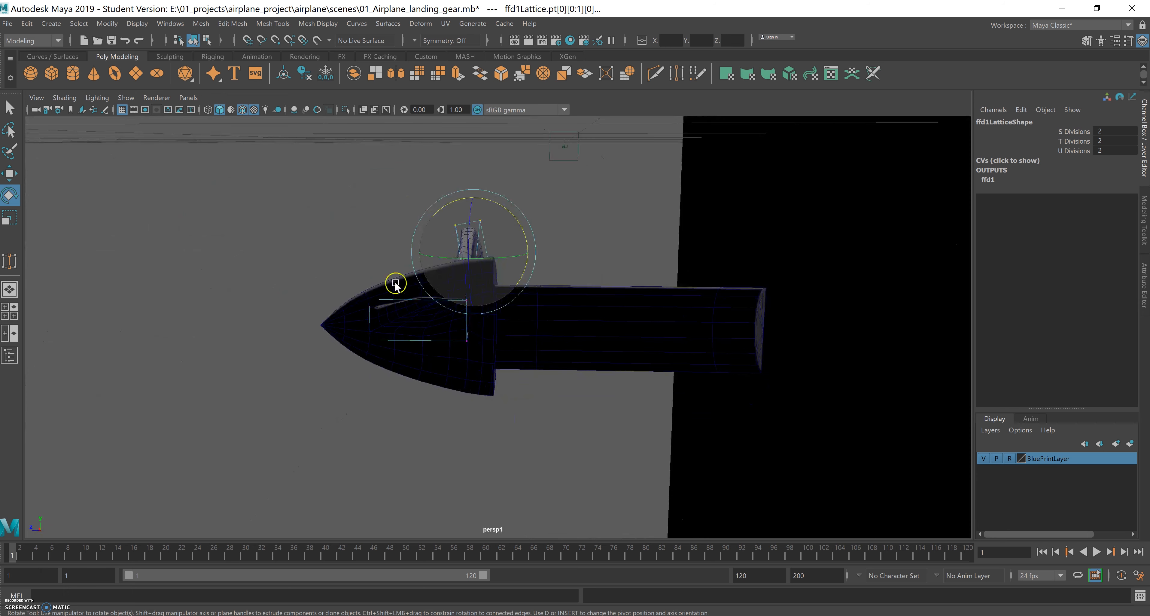
left_click_drag(508, 207, 500, 285)
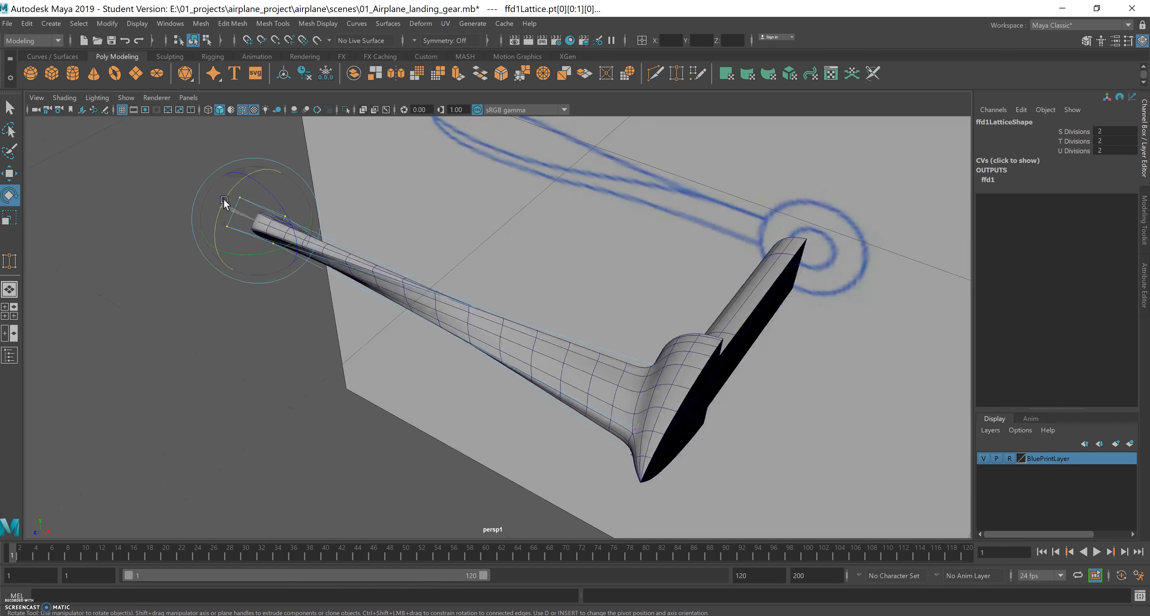
Step: Refine the twist angle of the end lattice points while looking along the blade, undoing one rotation and redoing it slightly
left_click_drag(406, 252, 547, 234, "alt")
left_click_drag(505, 273, 540, 333)
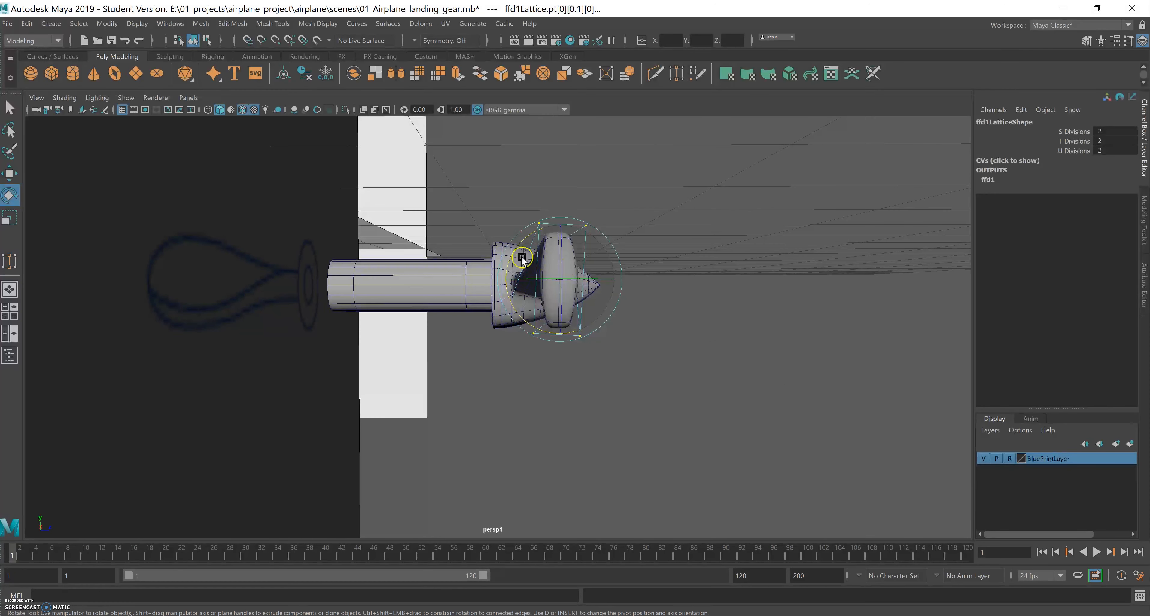
left_click(512, 262)
key("ctrl+z")
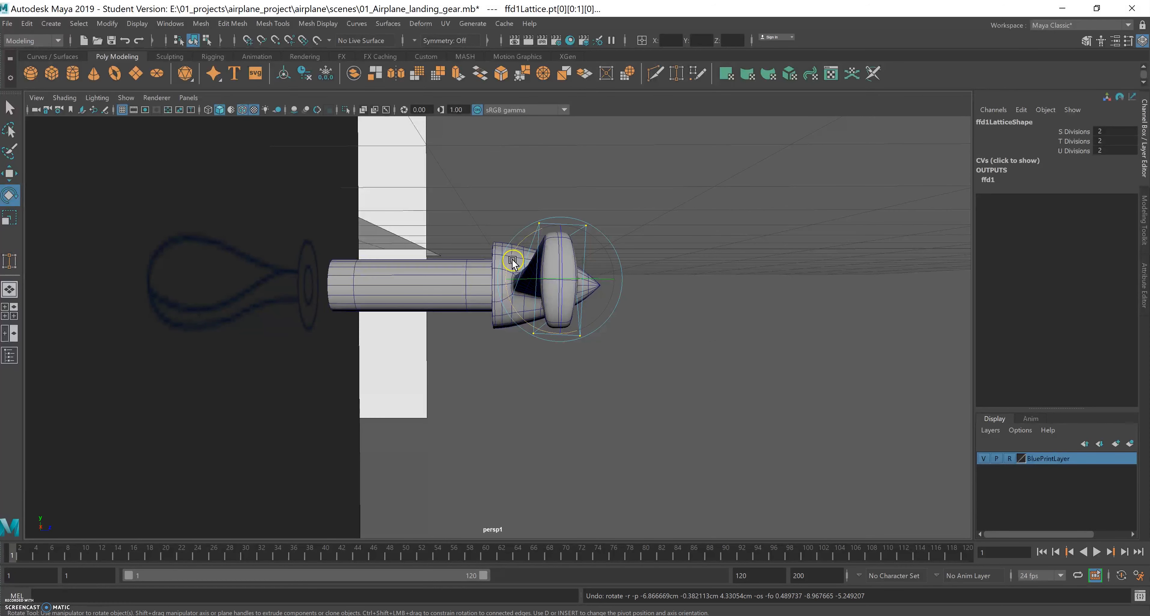
left_click_drag(510, 257, 507, 260)
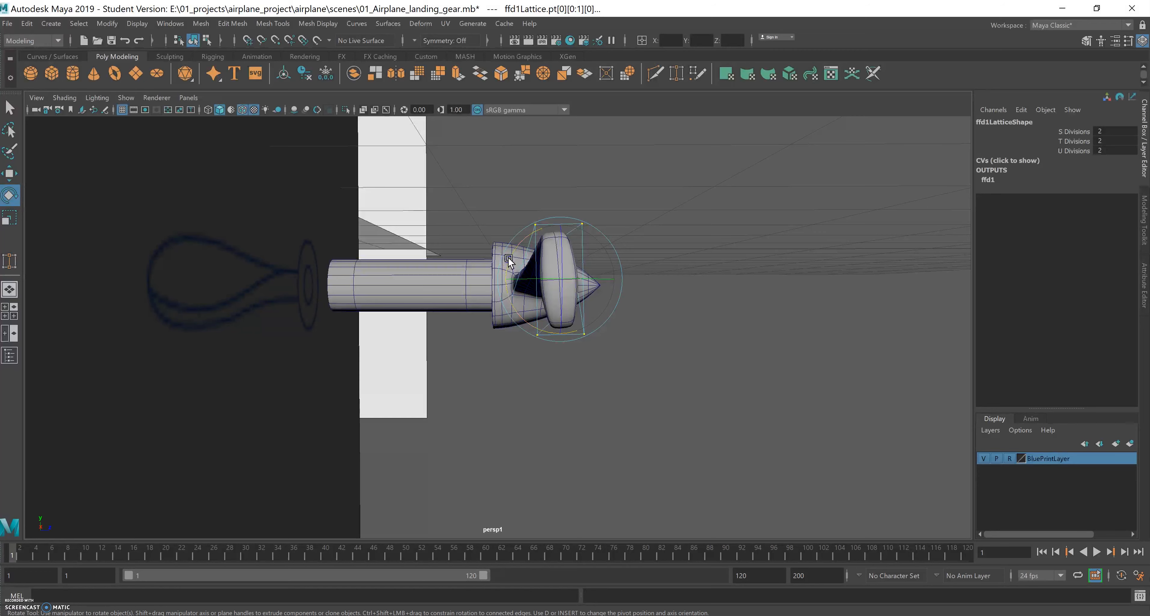
Step: Examine the twisted blade from several sides against the blueprint with smooth mesh preview off
left_click_drag(523, 314, 429, 413, "alt")
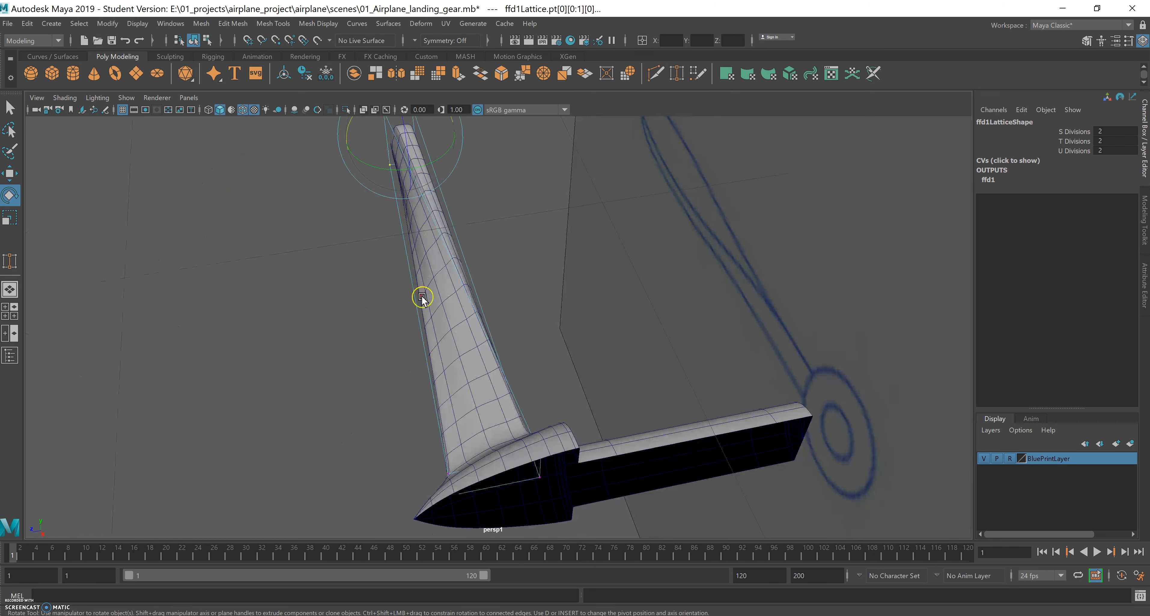
left_click_drag(422, 298, 387, 211, "alt")
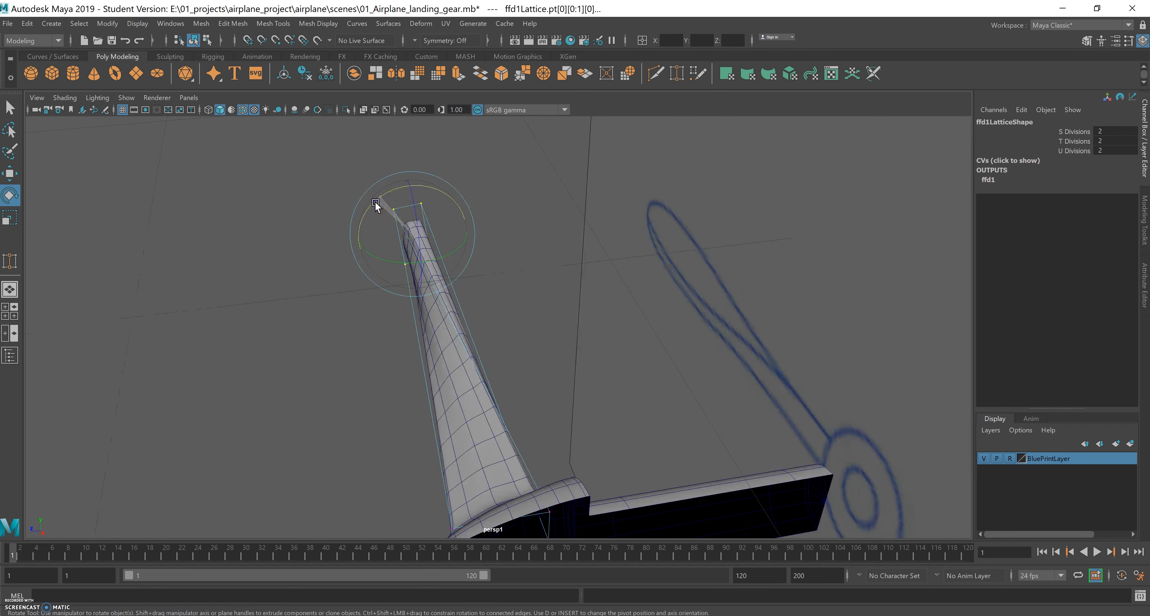
left_click_drag(381, 200, 407, 344, "alt")
key("1")
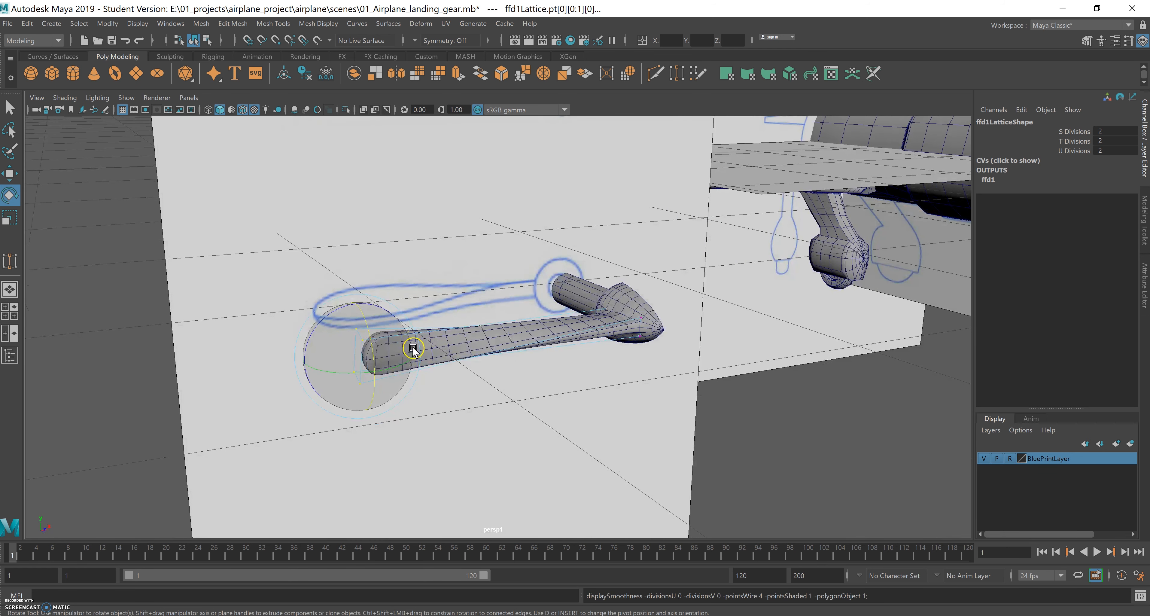
left_click_drag(459, 353, 426, 352, "alt")
right_click_drag(426, 352, 595, 358, "alt")
middle_click_drag(446, 329, 452, 361, "alt")
Step: Return the lattice to object mode and delete the selection's construction history
left_click(13, 109)
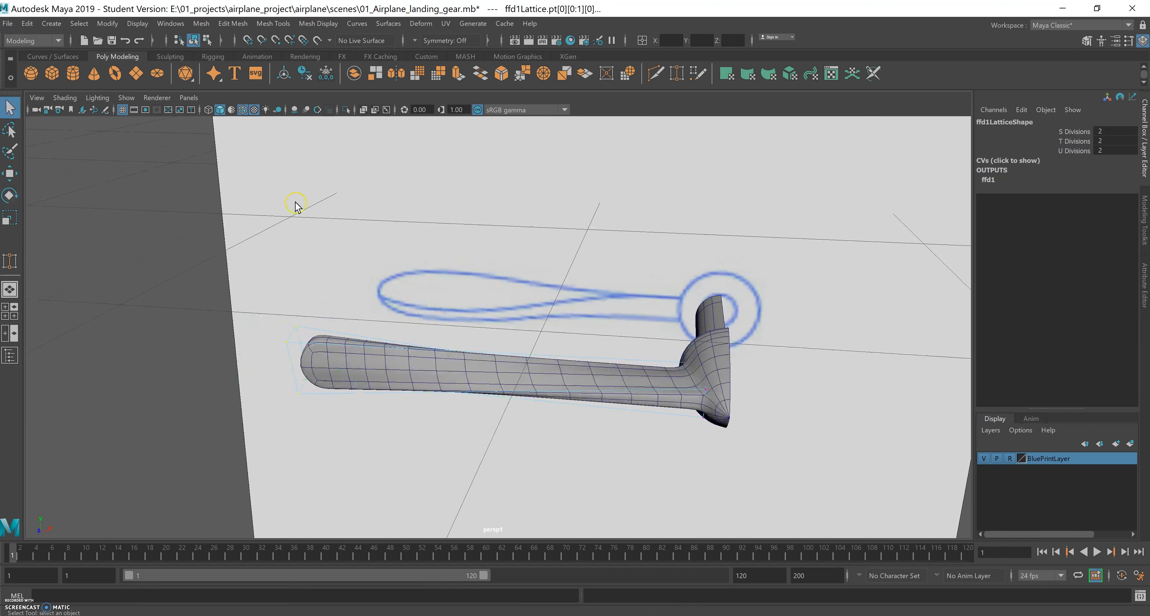
right_click_drag(478, 378, 523, 298)
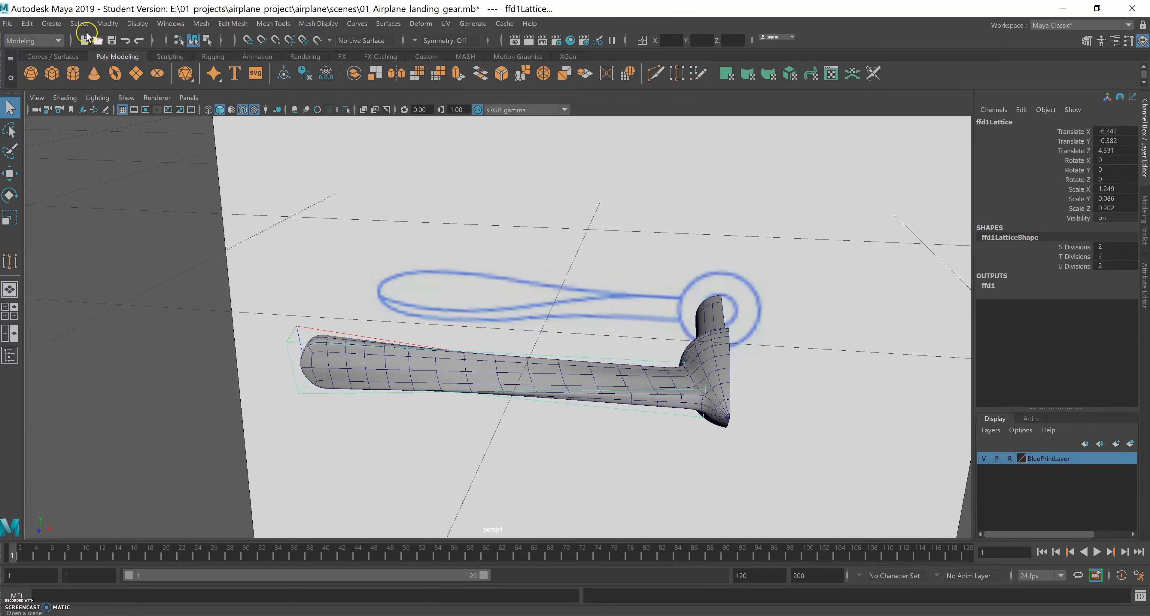
left_click(27, 23)
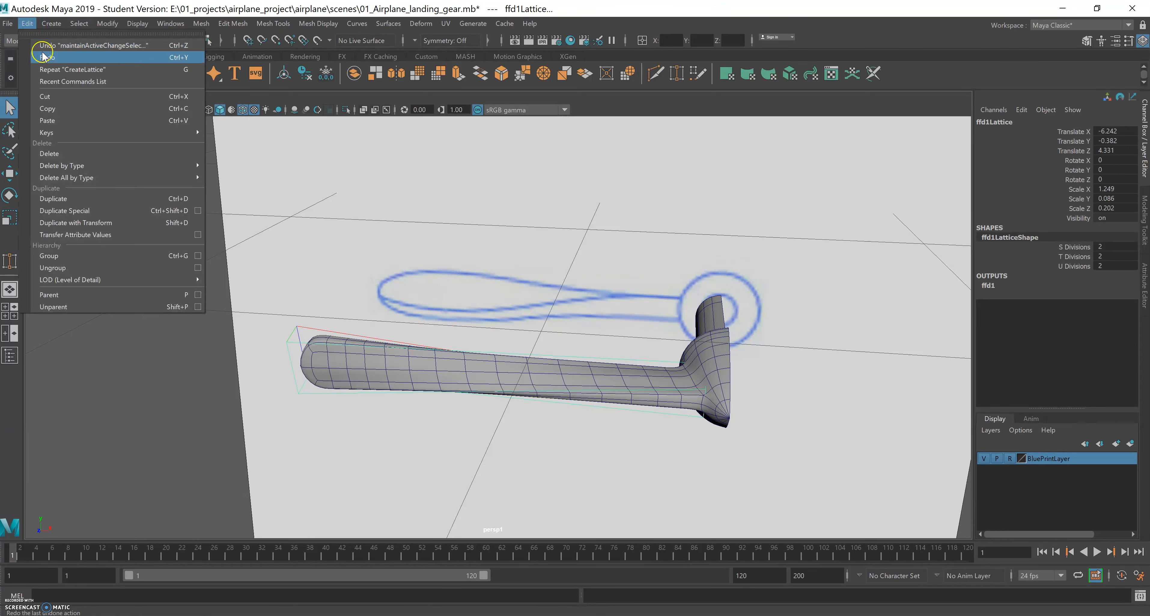
mouse_move(83, 170)
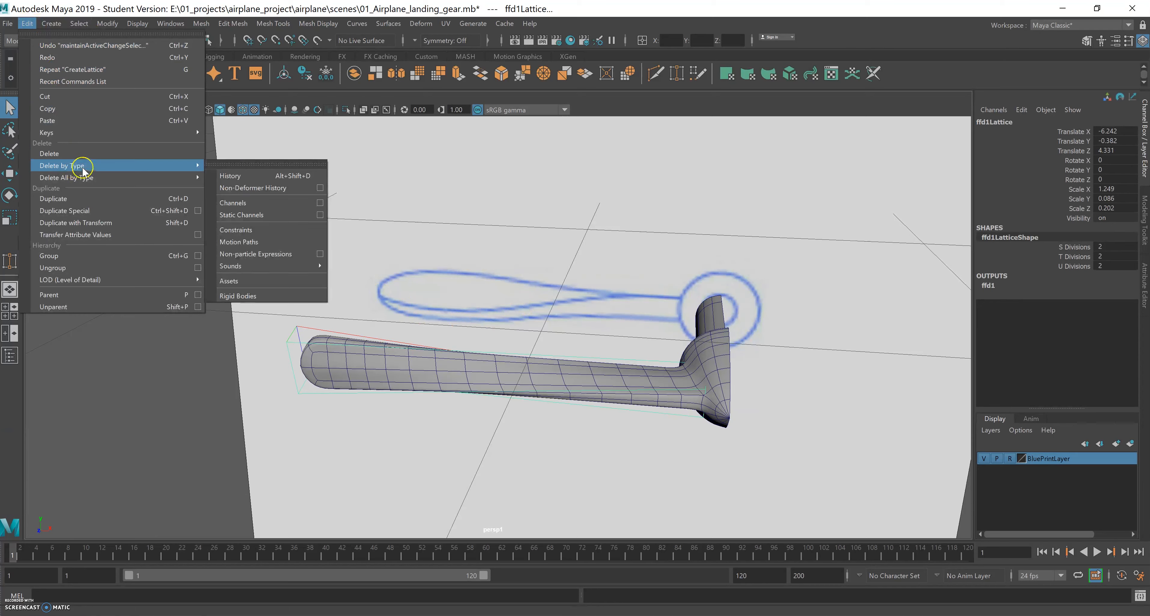
left_click(230, 176)
left_click_drag(546, 294, 293, 346, "alt")
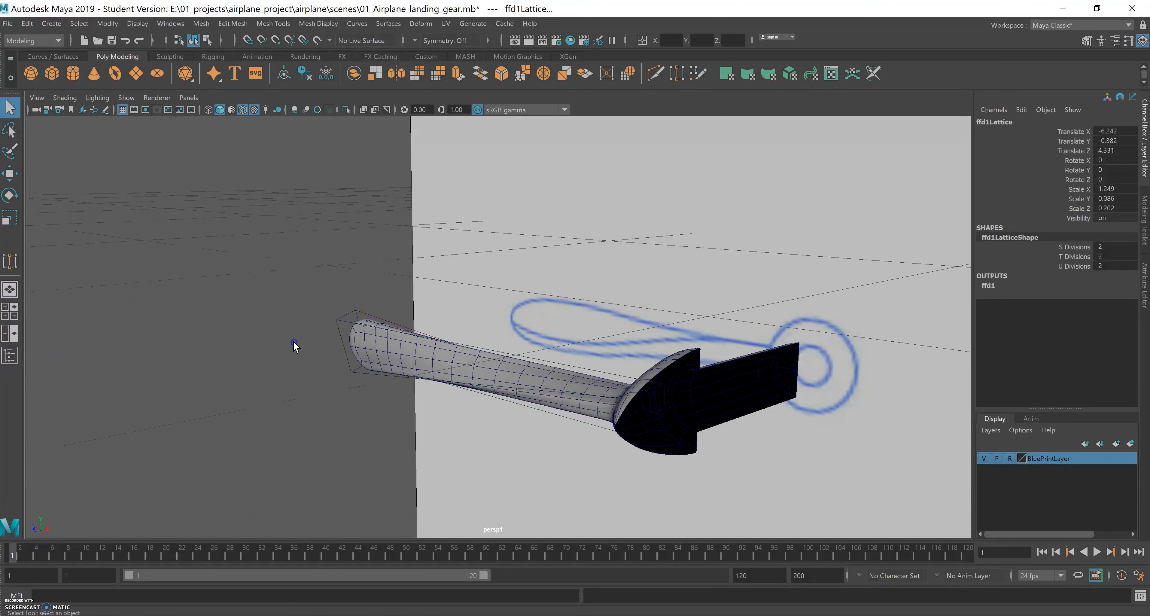
Step: Try deleting the lattice from the twisted blade, and undo the deletion
left_click(315, 358)
left_click(364, 395)
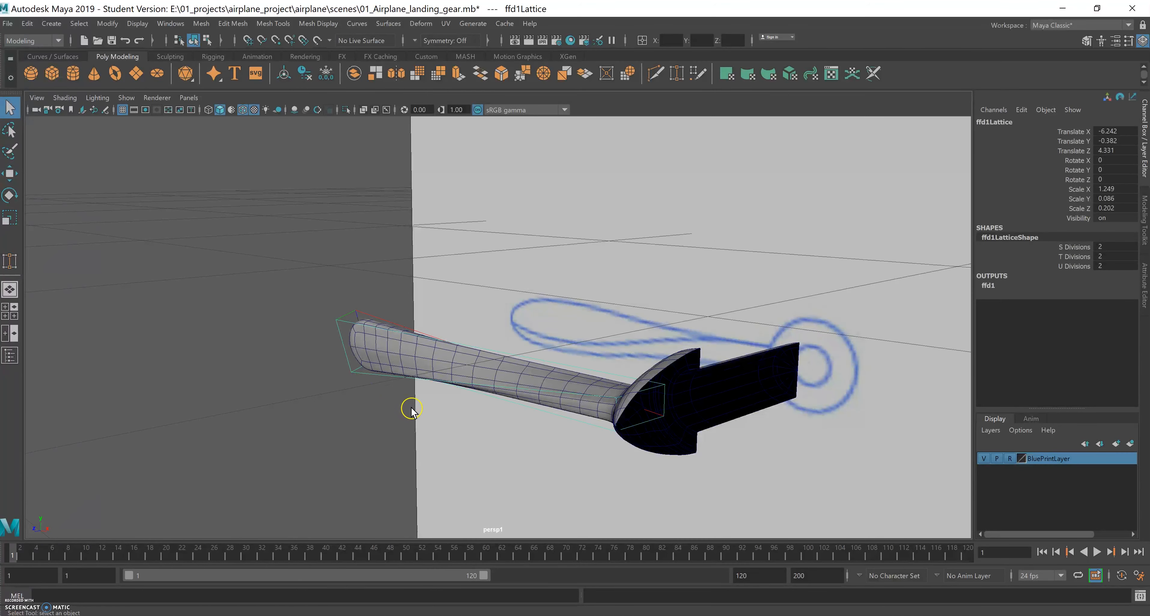
key("Delete")
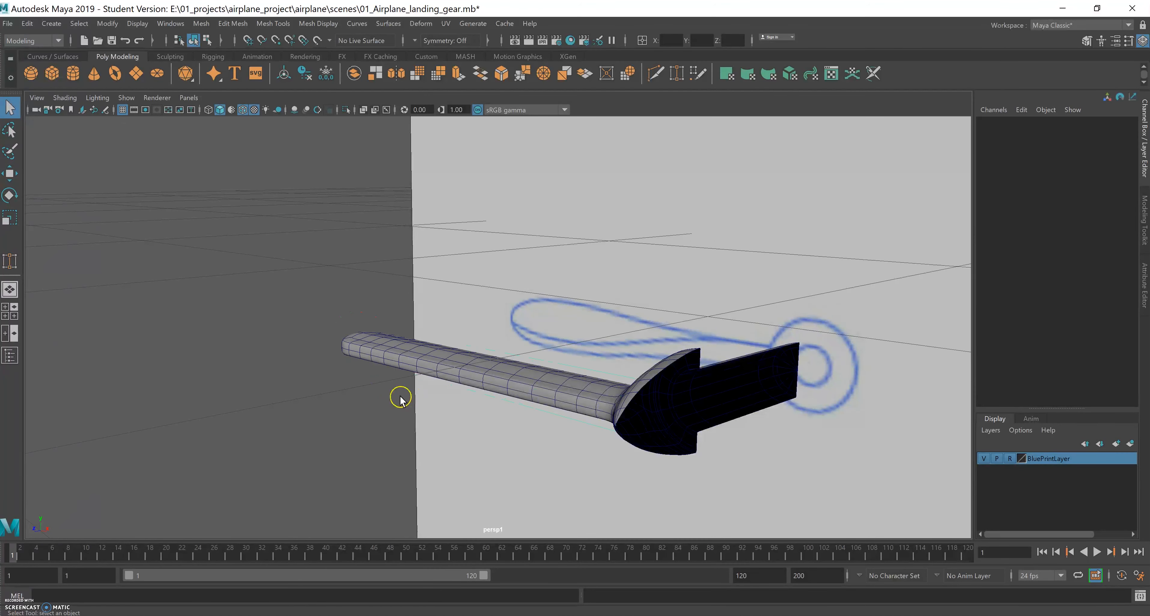
key("ctrl+z")
left_click_drag(402, 397, 416, 390, "alt")
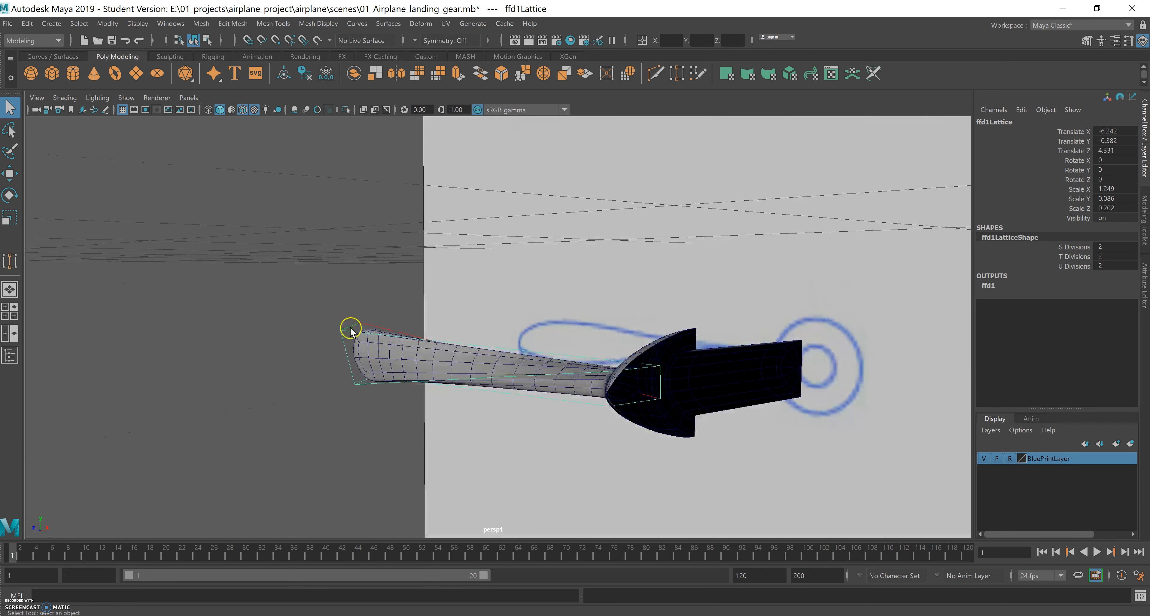
Step: Delete the construction history of the propeller mesh to bake in the twist and remove the lattice
left_click(366, 349)
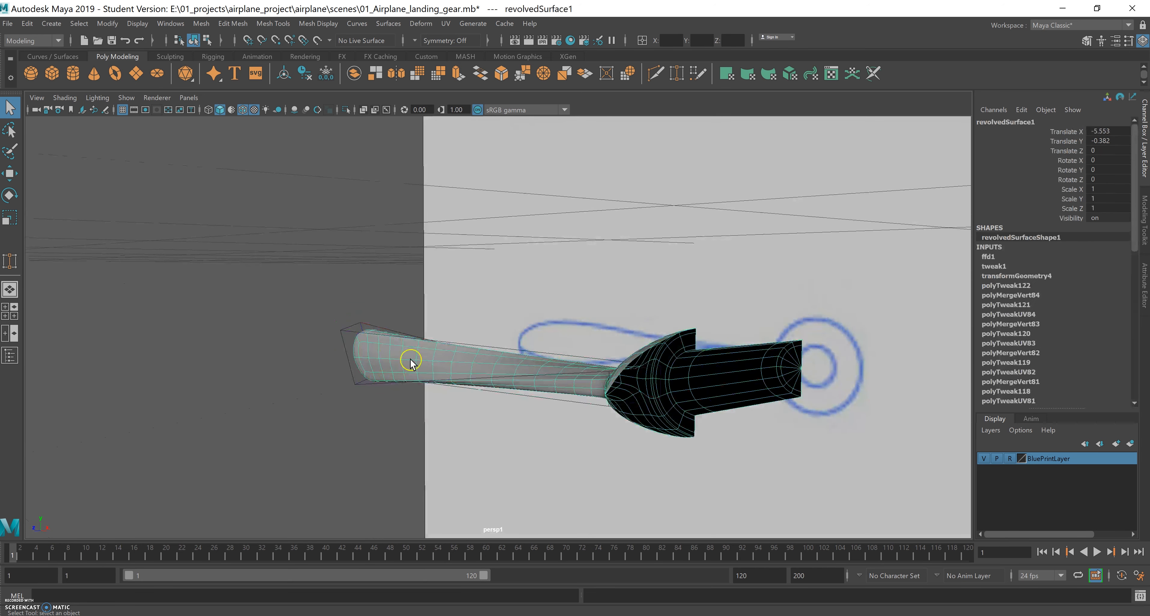
left_click(26, 24)
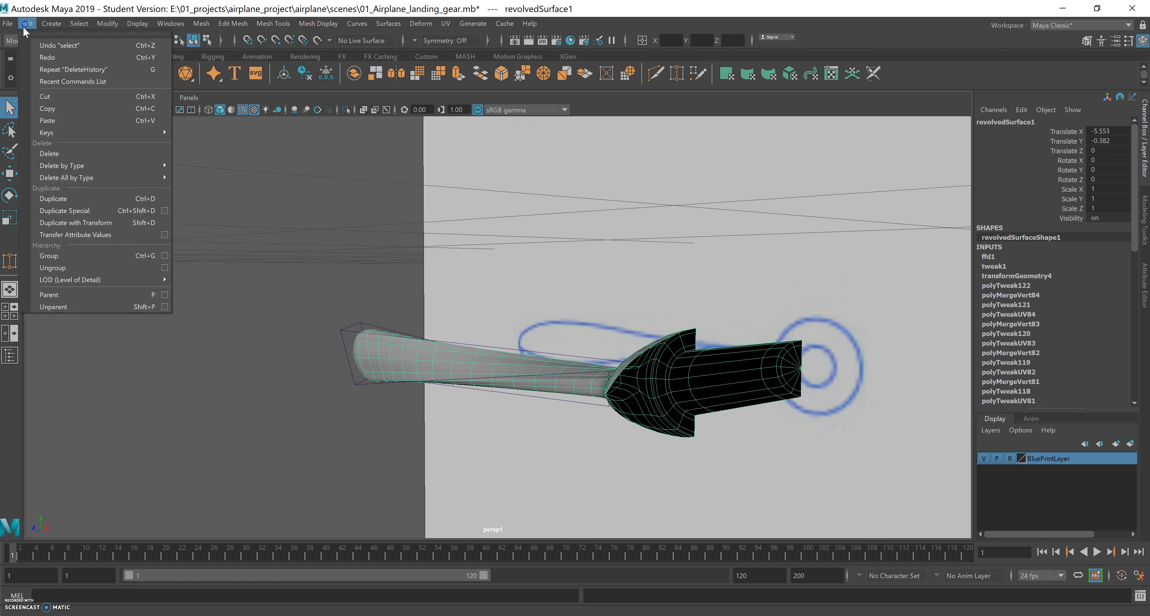
mouse_move(97, 164)
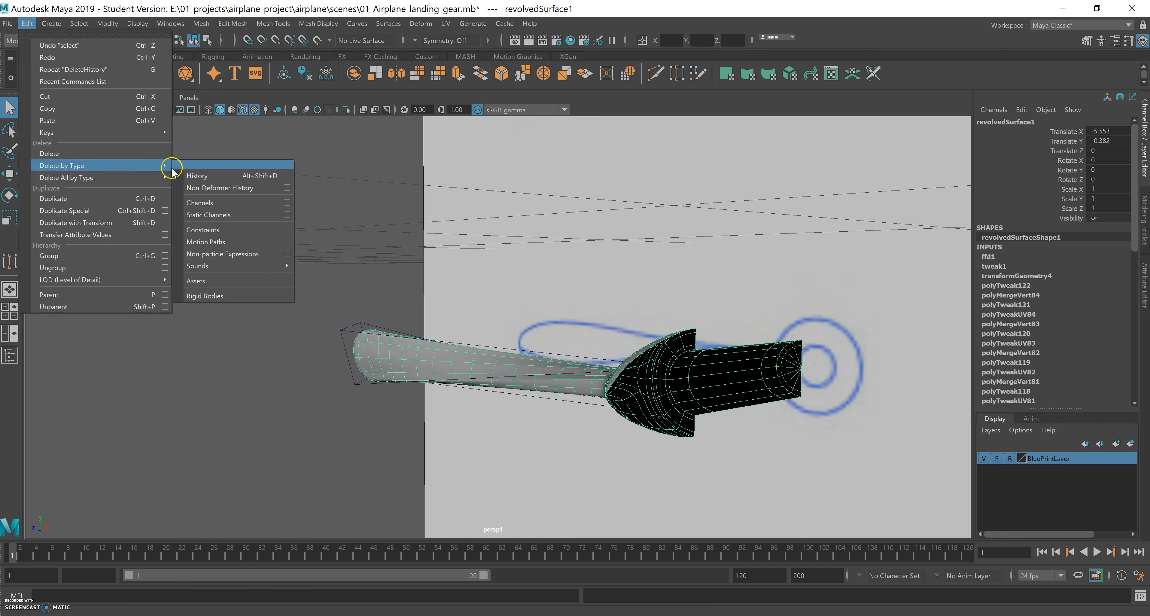
left_click(198, 176)
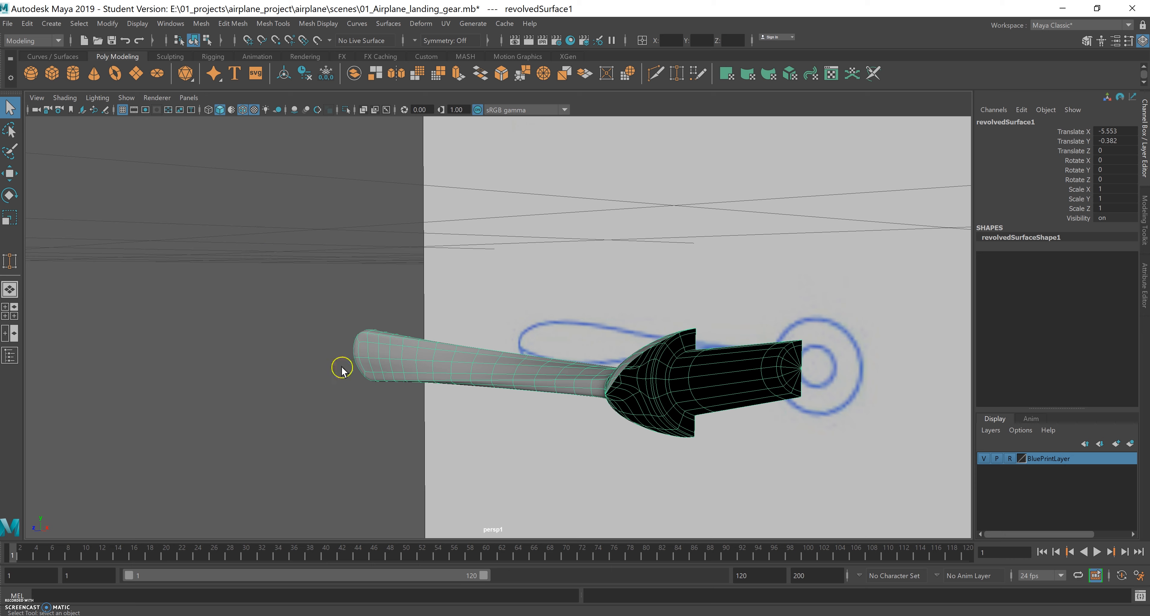
left_click_drag(357, 406, 574, 369, "alt")
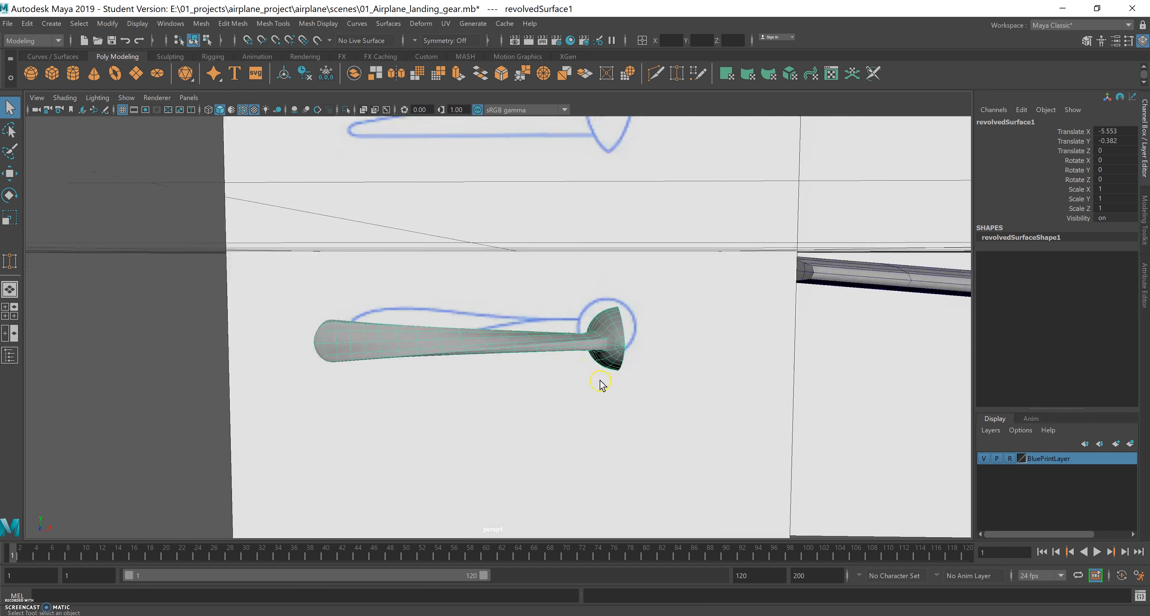
left_click(660, 385)
Step: Select all vertices of the propeller blade in the front view, leaving out the hub
key("space")
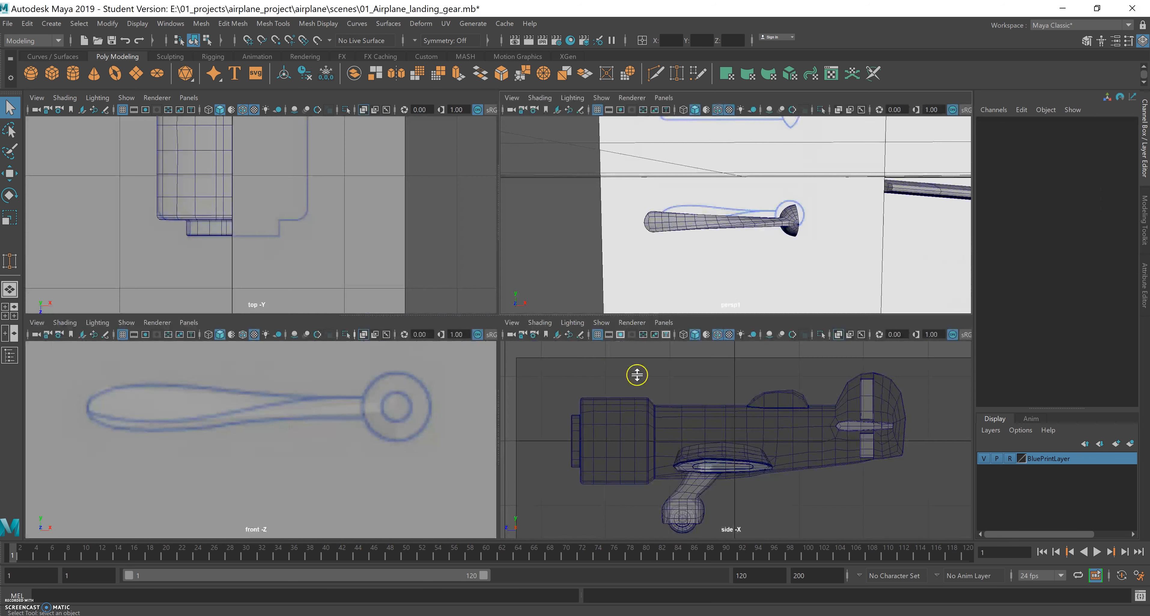
key("space")
mouse_move(644, 352)
right_mouse_down("alt")
mouse_move(641, 342)
mouse_move(543, 355)
mouse_move(863, 363)
right_mouse_up("alt")
right_click_drag(647, 365, 938, 348, "alt")
right_click_drag(544, 363, 856, 358, "alt")
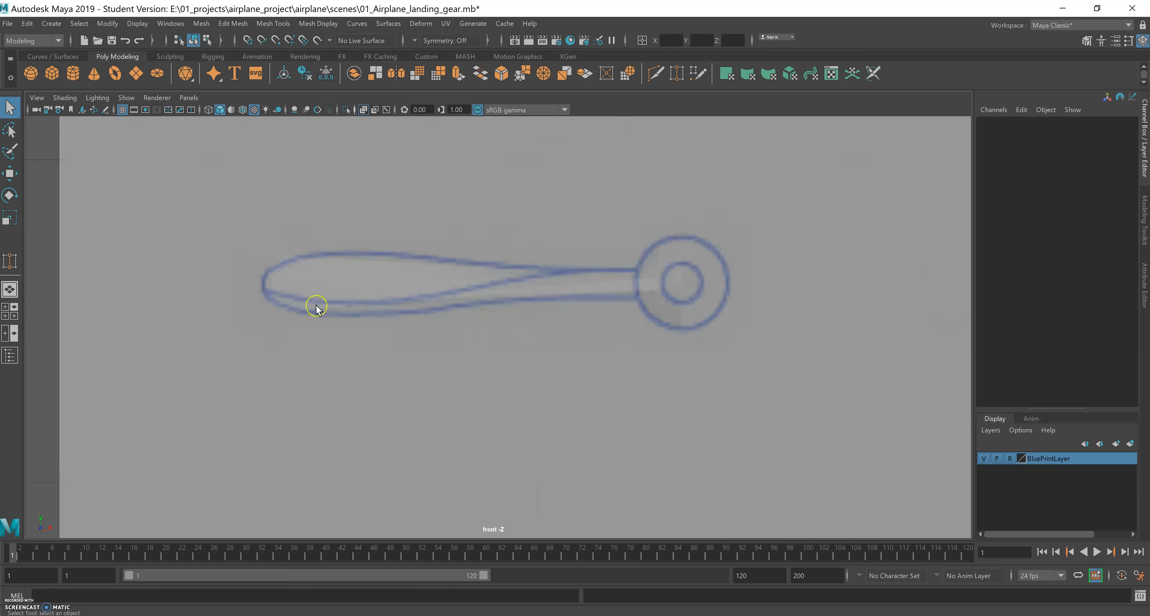
left_click(252, 277)
right_click_drag(444, 328, 809, 365, "alt")
middle_click_drag(700, 323, 713, 342, "alt")
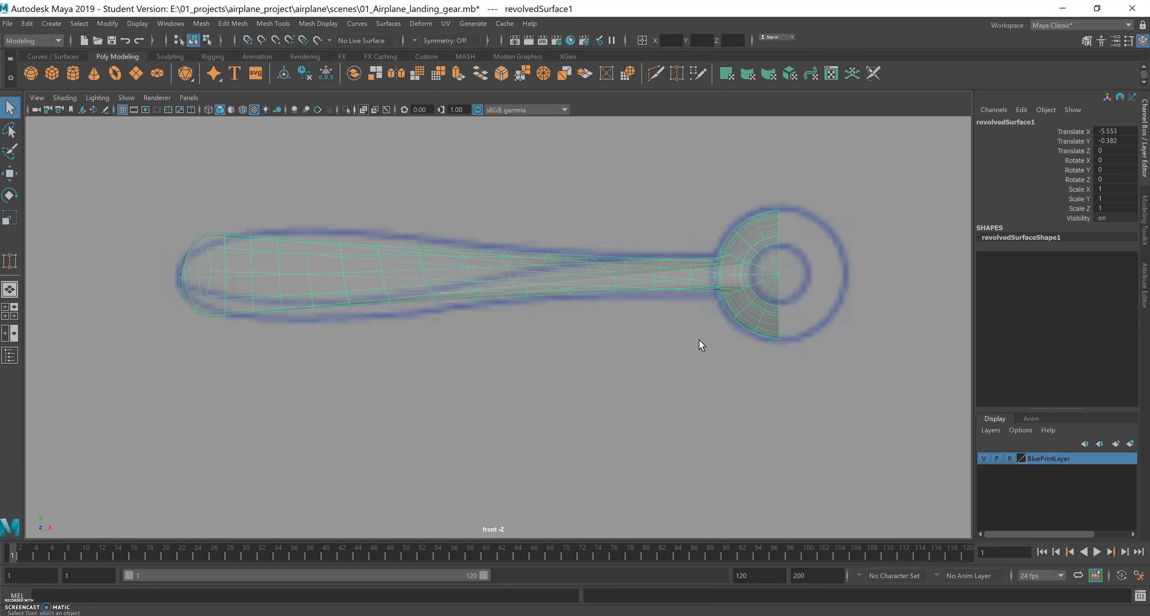
right_click(302, 283)
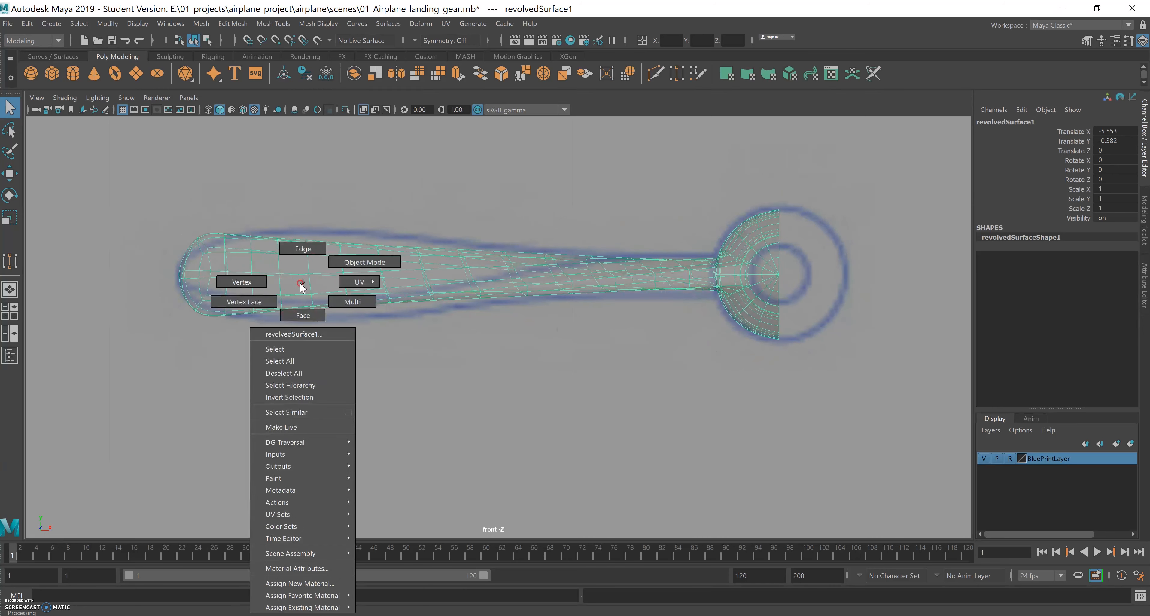
left_click(253, 284)
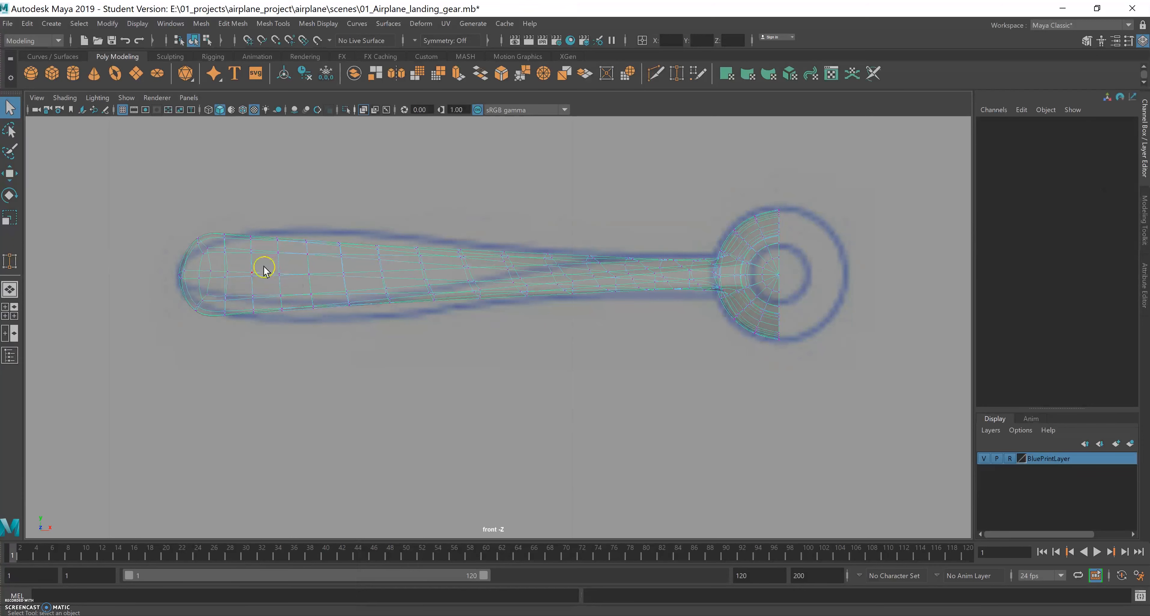
left_click_drag(293, 290, 582, 373)
left_click_drag(707, 363, 708, 363)
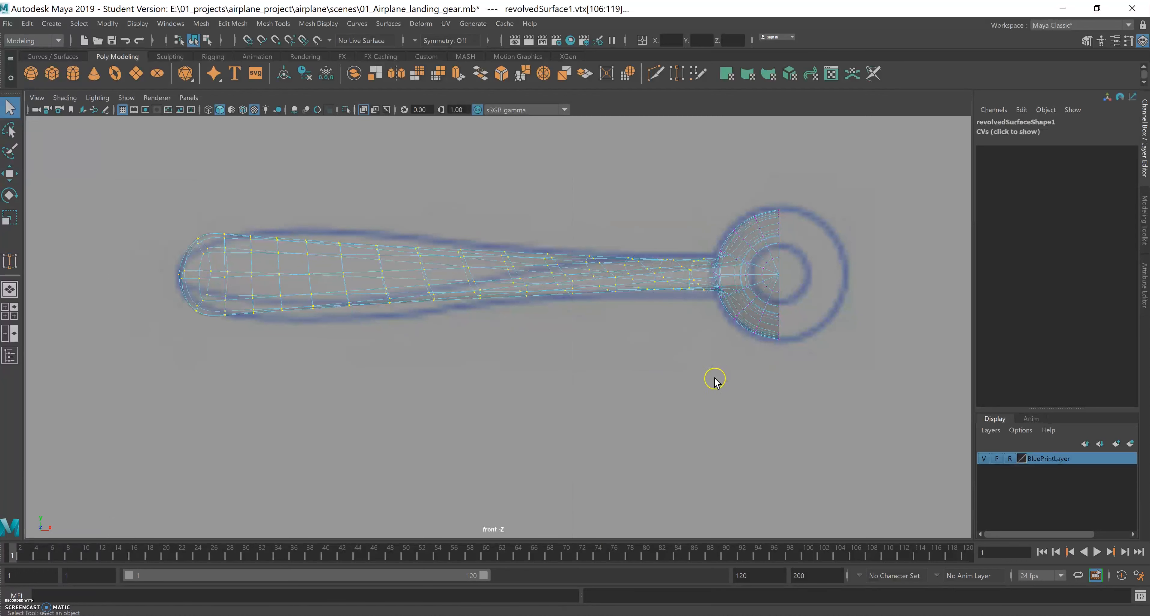
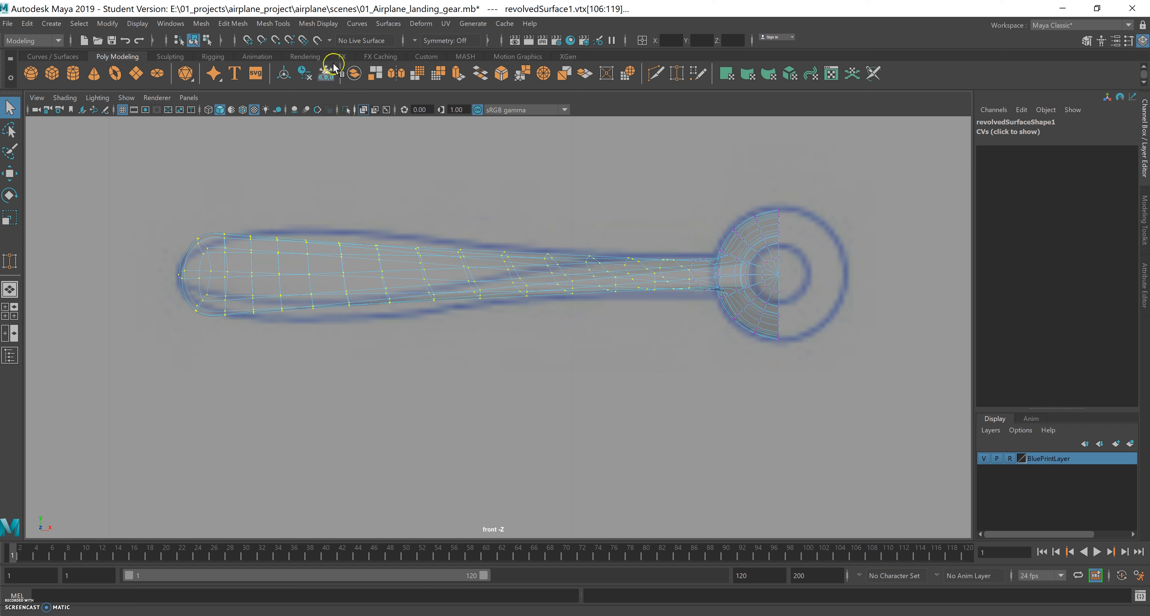
Step: Create a lattice deformer on the selected blade vertices with 10 S divisions and 2 T divisions
left_click(421, 23)
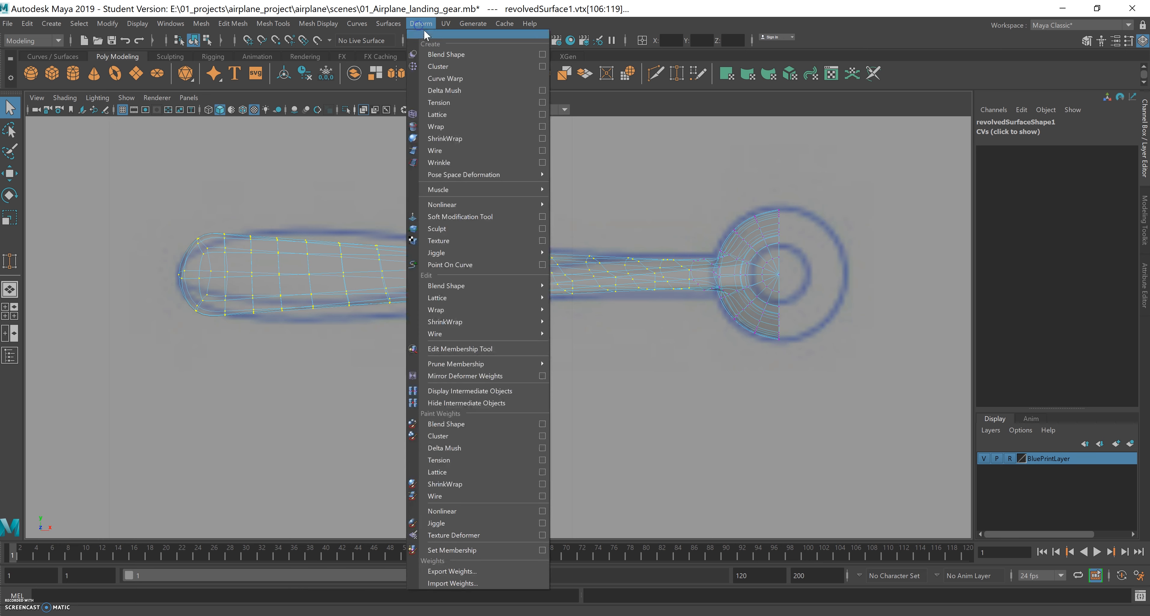
left_click(438, 115)
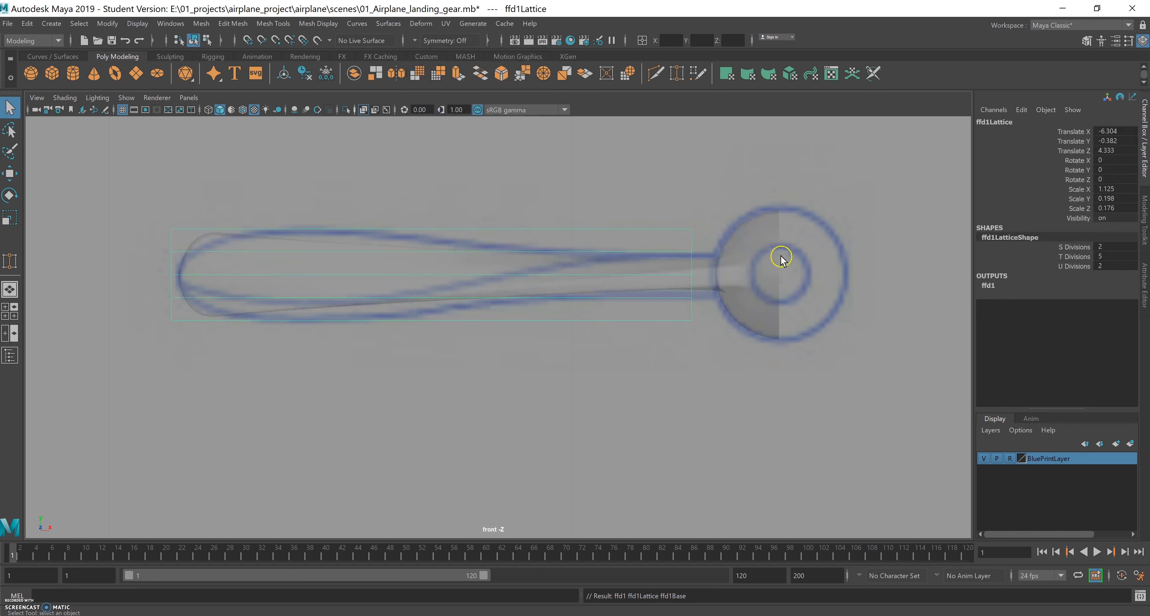
left_click(1102, 256)
type("2")
key("Return")
left_click(1085, 246)
left_click(1104, 246)
type("117")
key("Return")
middle_click_drag(1106, 247, 1100, 246)
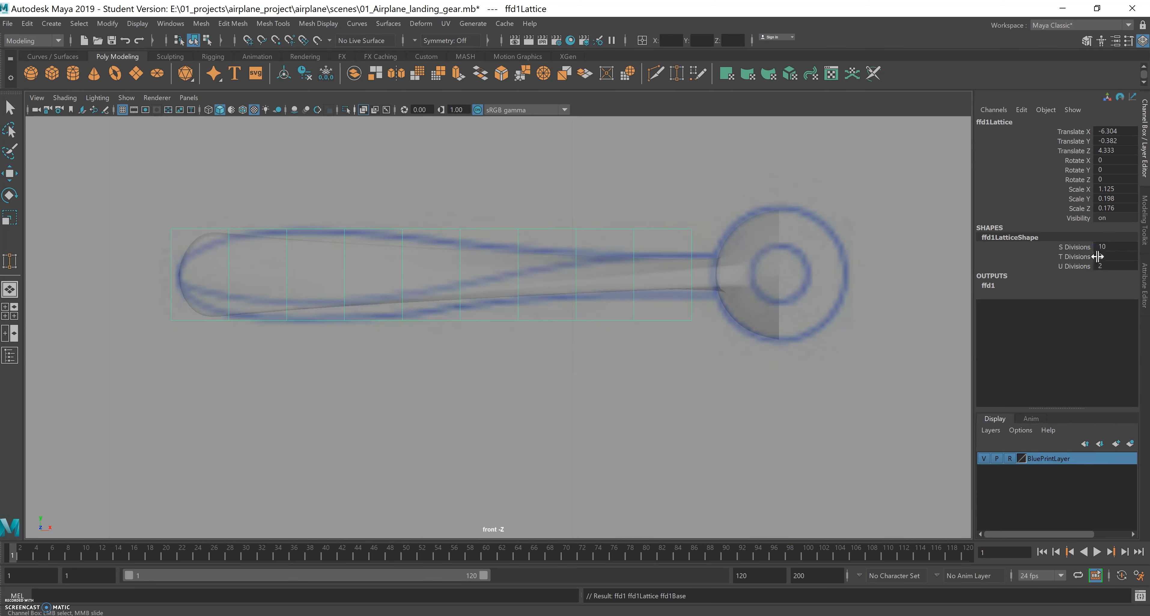
Step: Raise the third to sixth upper lattice points from the blade tip slightly to follow the blueprint's upper outline
right_click_drag(228, 229, 230, 195)
left_click(260, 197)
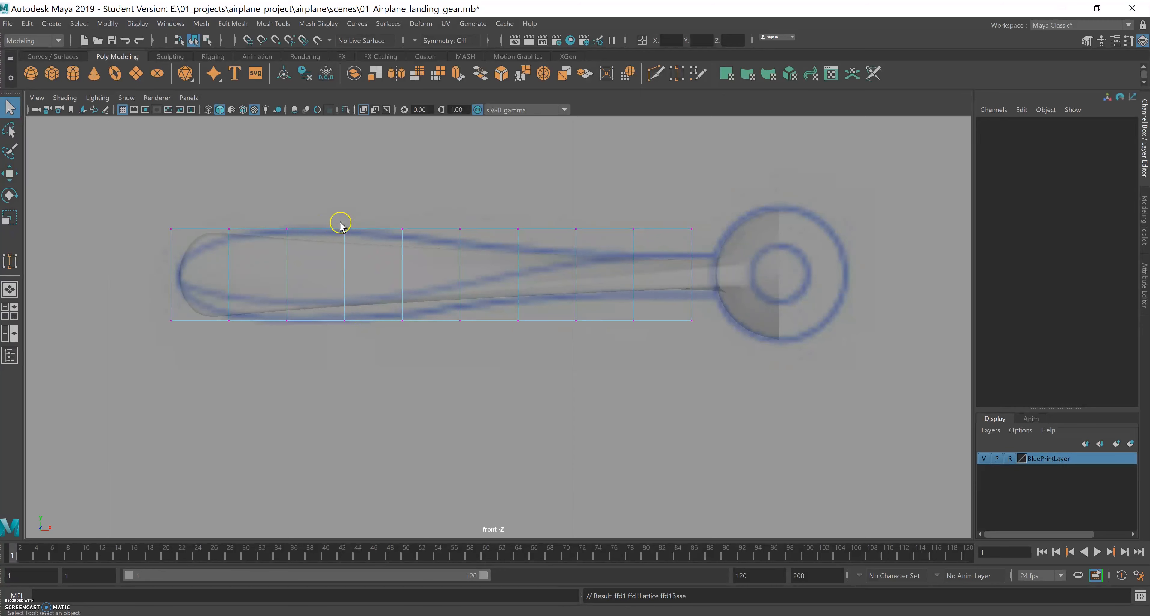
left_click_drag(276, 210, 326, 243)
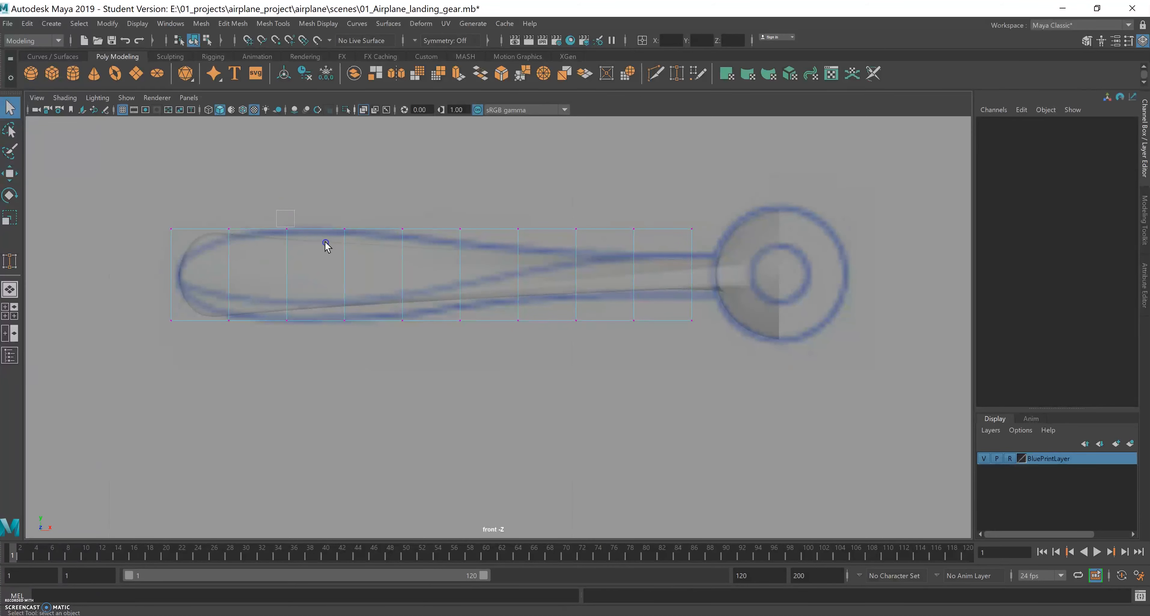
left_click_drag(485, 252, 468, 240)
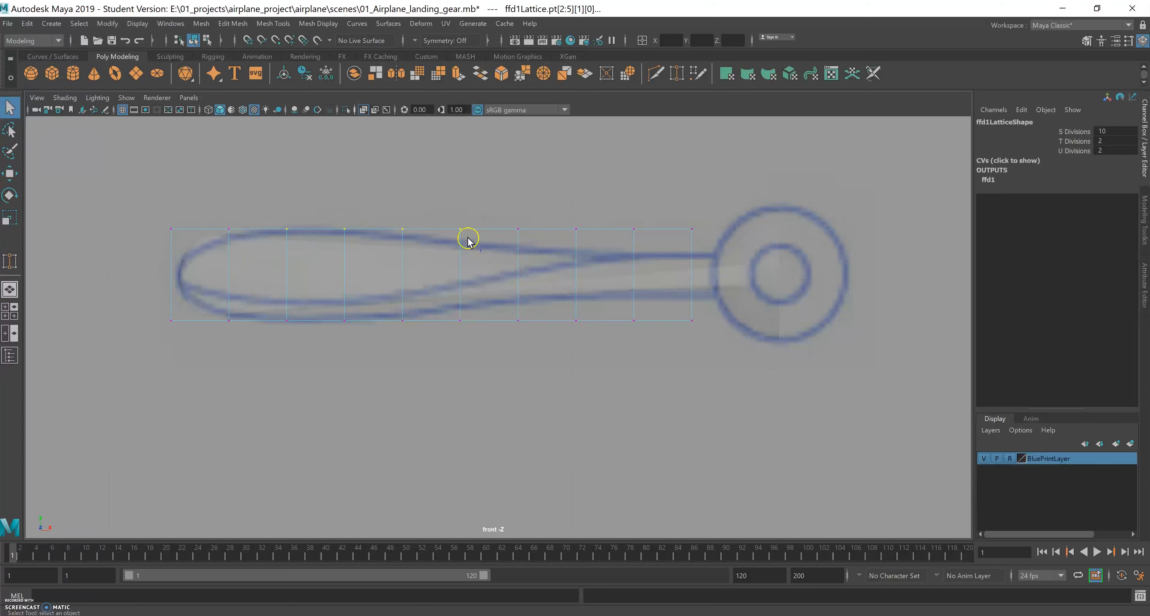
key("w")
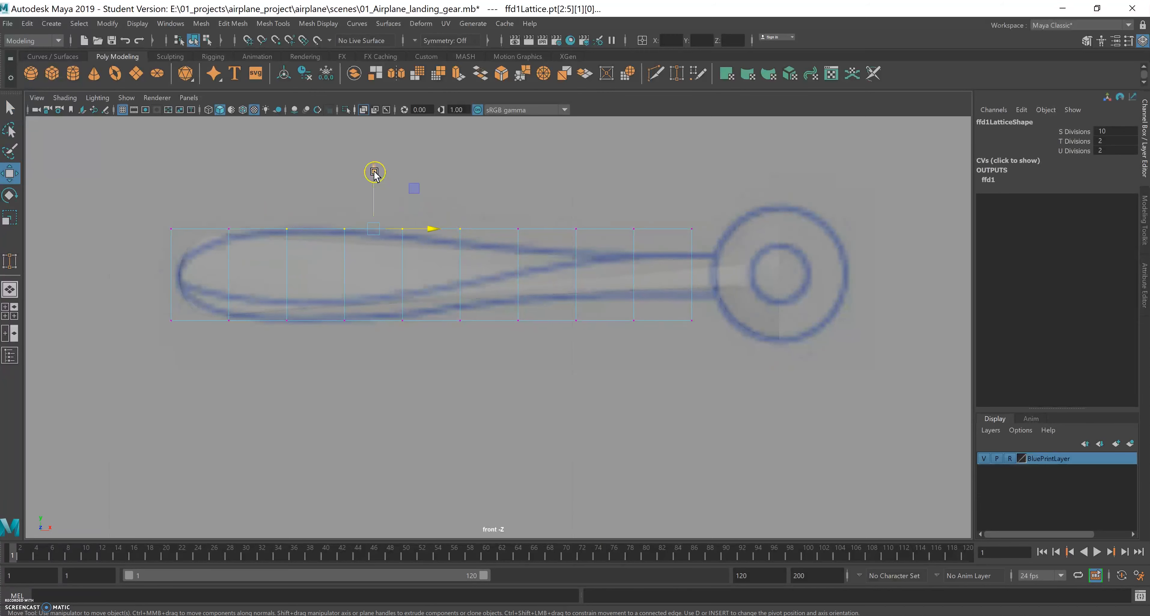
left_click_drag(375, 174, 373, 166)
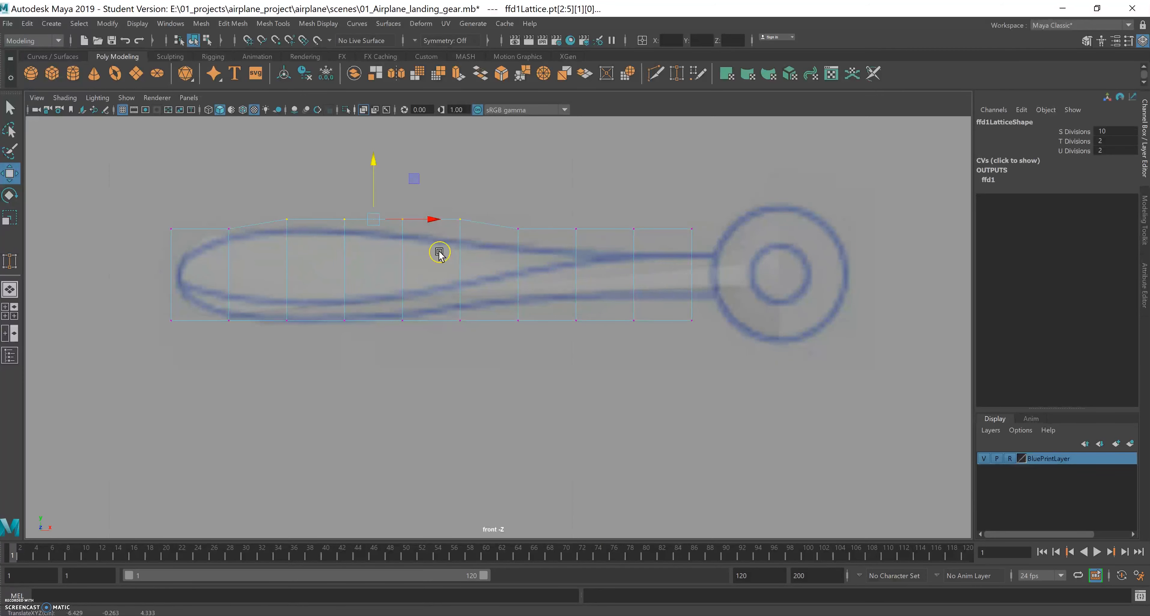
Step: Examine the bulged blade in perspective against the blueprint and return to the front view with the lattice points deselected
key("space")
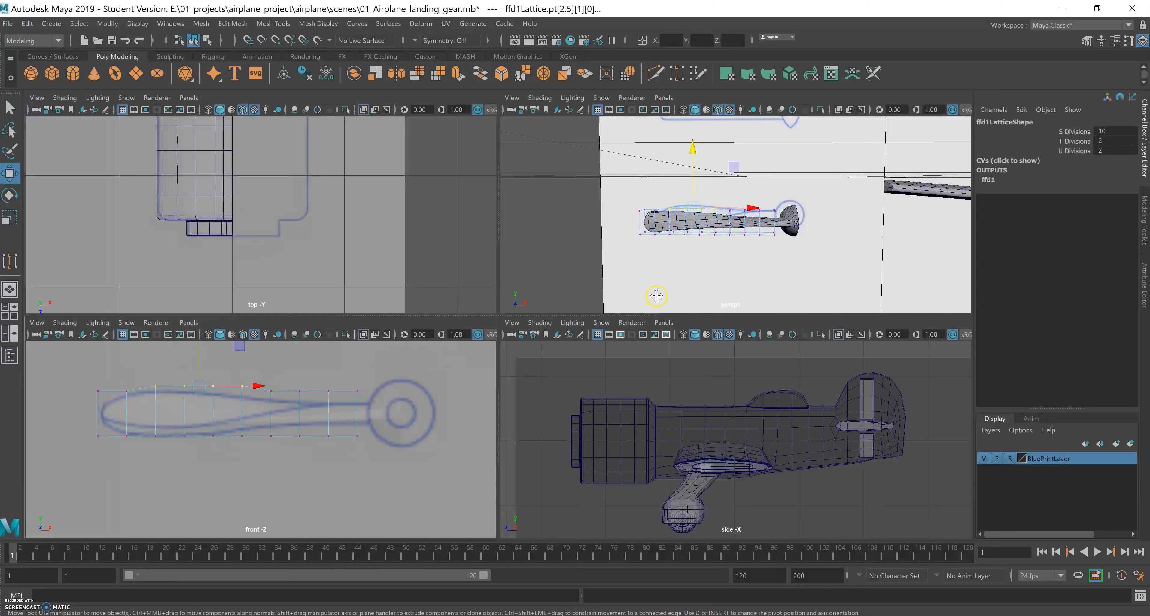
key("space")
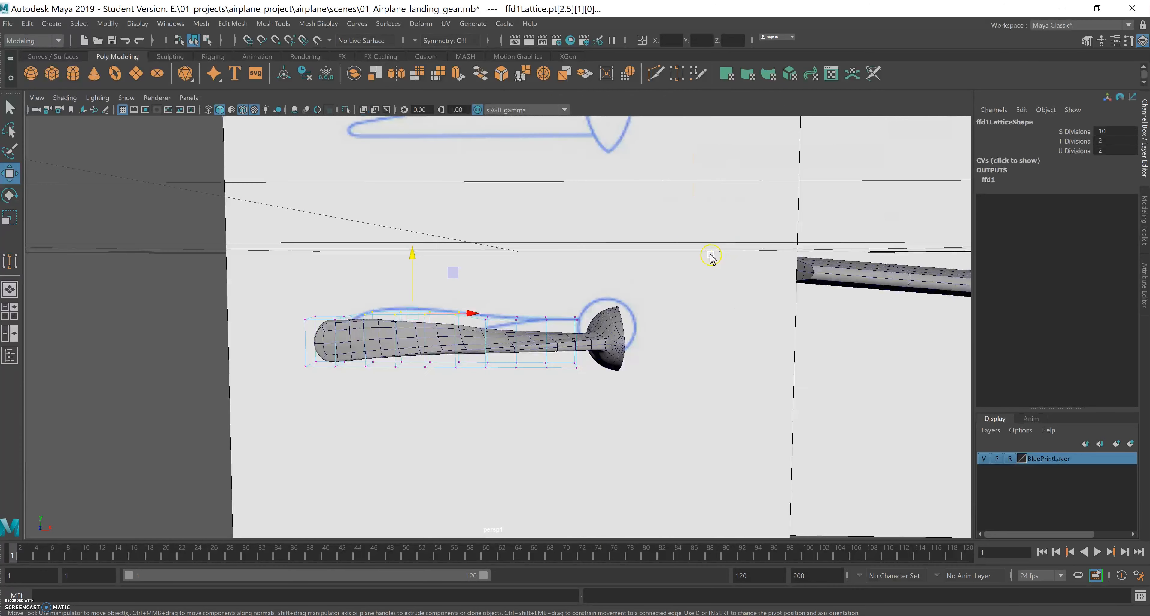
left_click_drag(594, 278, 547, 314, "alt")
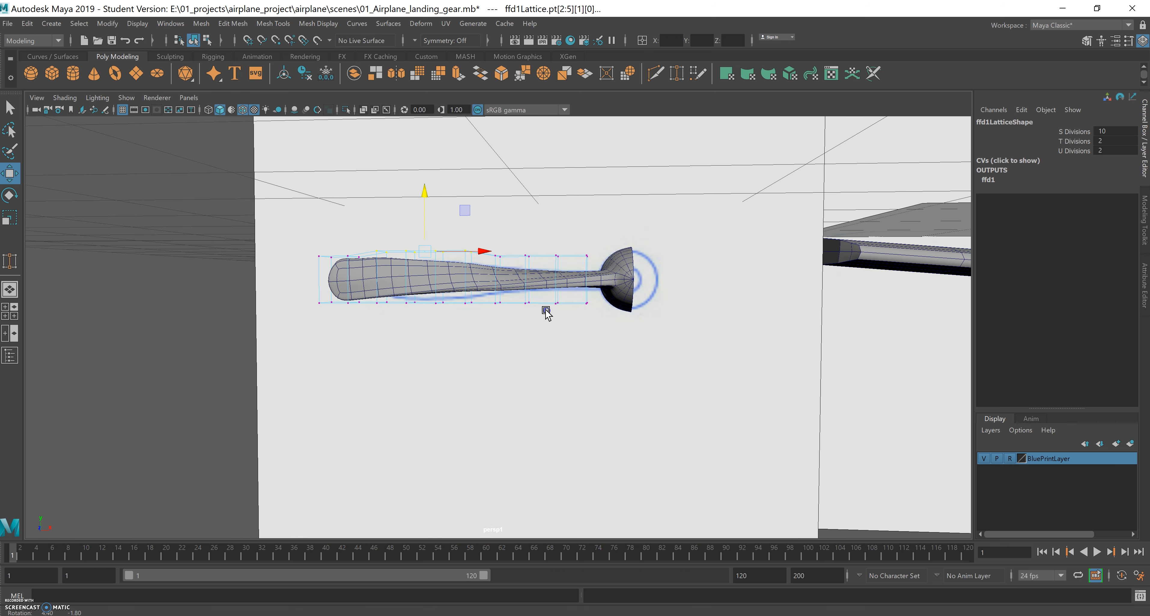
key("space")
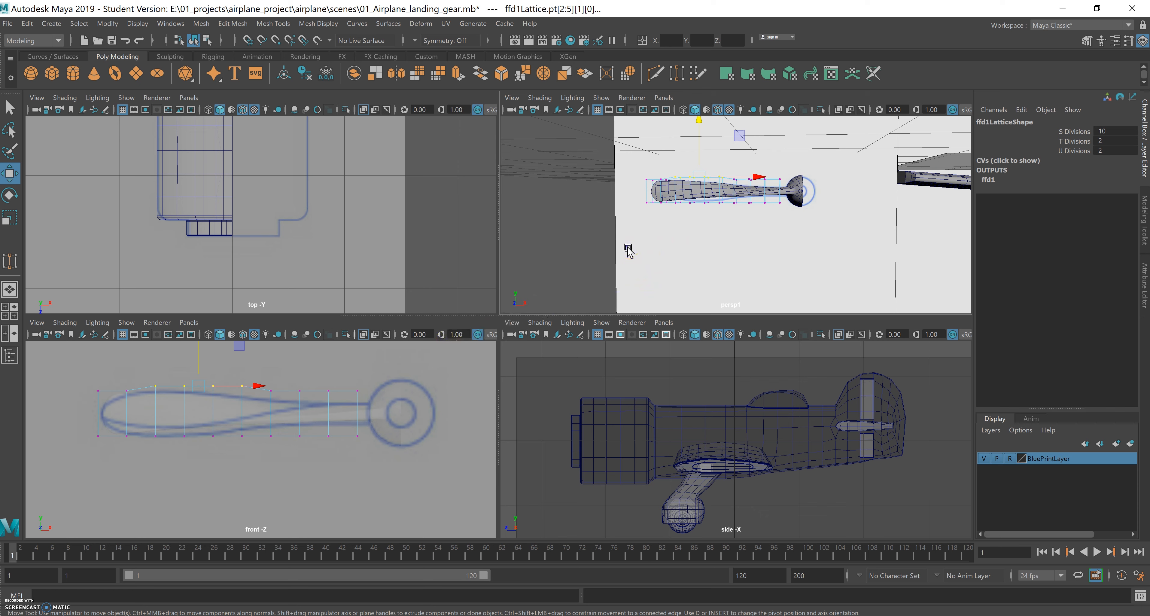
left_click(596, 271)
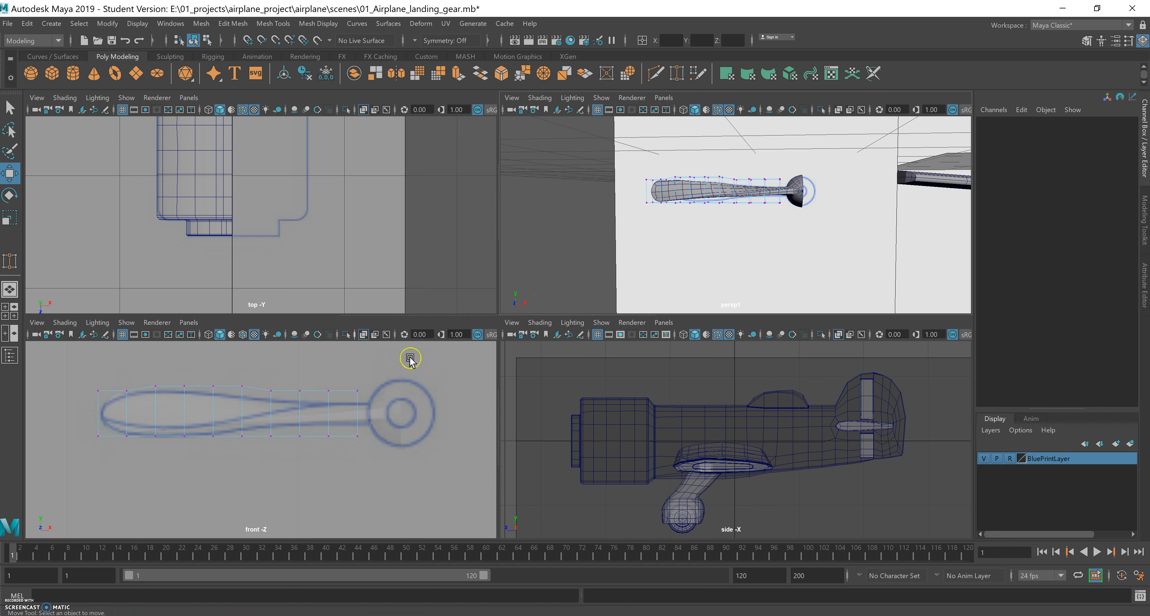
middle_click_drag(411, 359, 396, 395, "alt")
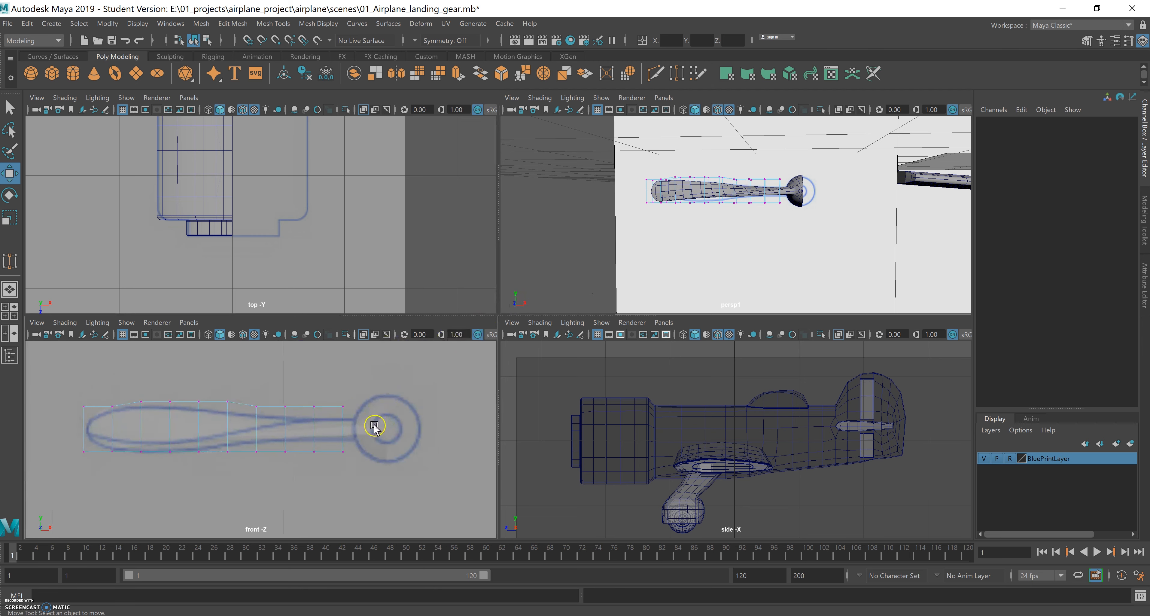
key("space")
middle_click_drag(563, 353, 585, 372, "alt")
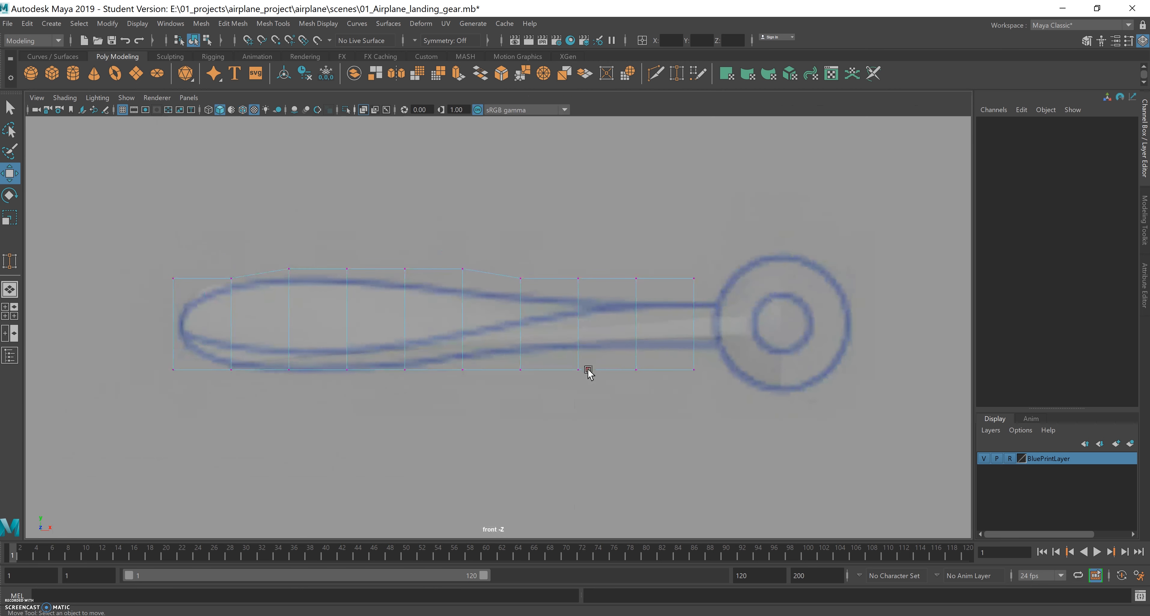
Step: Display the mesh wireframe over the shading in the front view, close up on the blade
left_click(242, 110)
right_click_drag(569, 311, 698, 284, "alt")
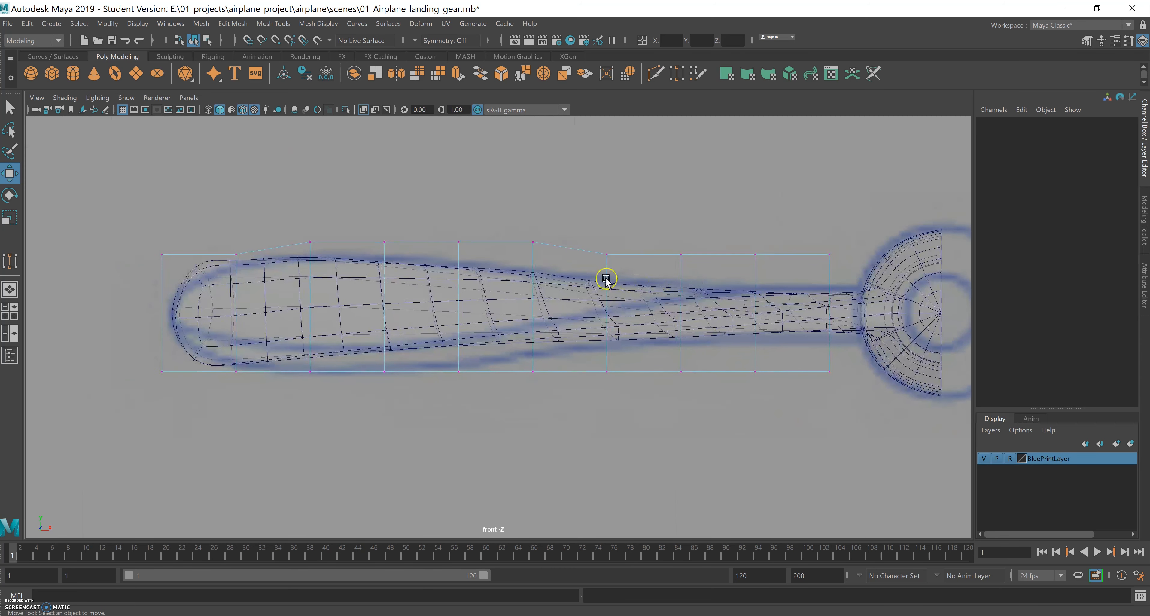
middle_click_drag(542, 256, 501, 260, "alt")
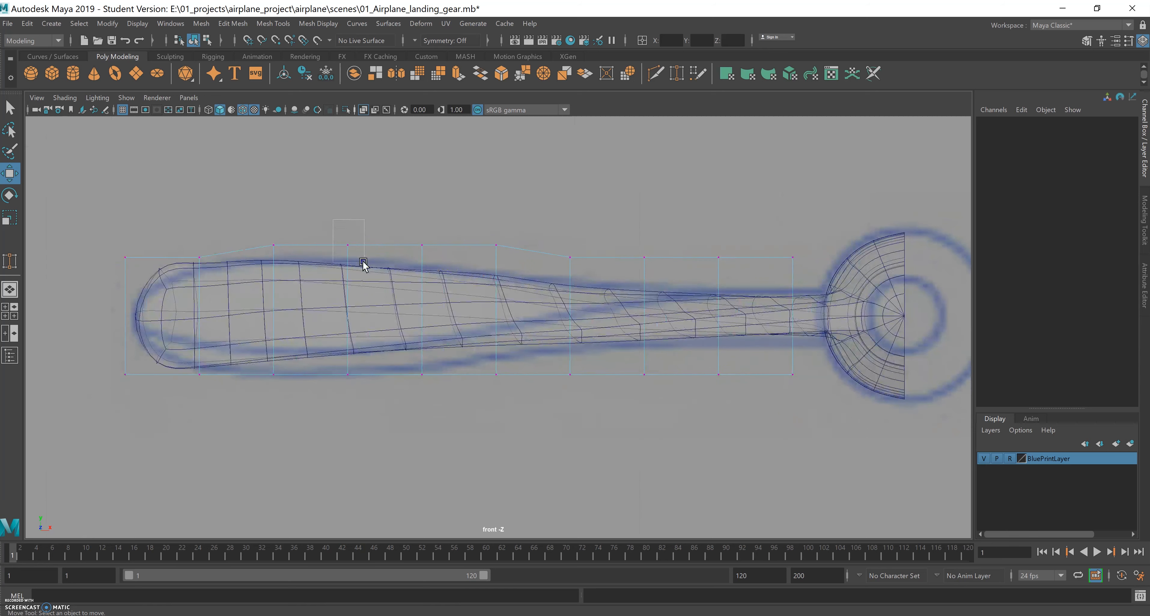
Step: Raise the fourth, fifth and seventh upper lattice points from the tip individually to smooth the blade's upper edge along the blueprint
left_click_drag(363, 261, 364, 262)
left_click_drag(349, 189, 351, 183)
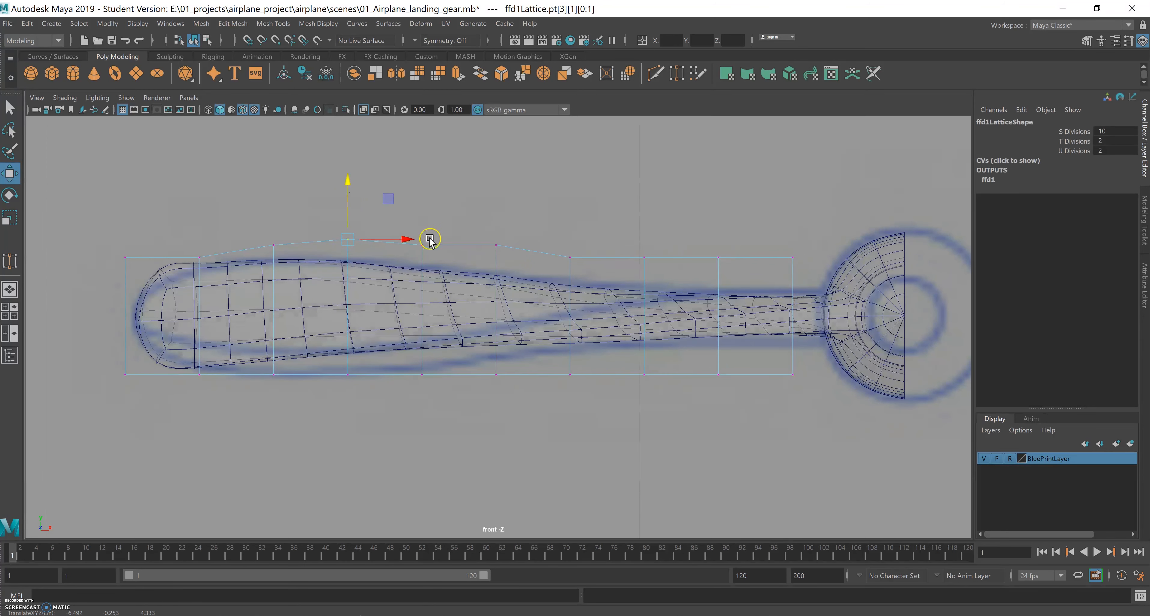
left_click_drag(429, 232, 417, 256)
left_click_drag(423, 194, 422, 183)
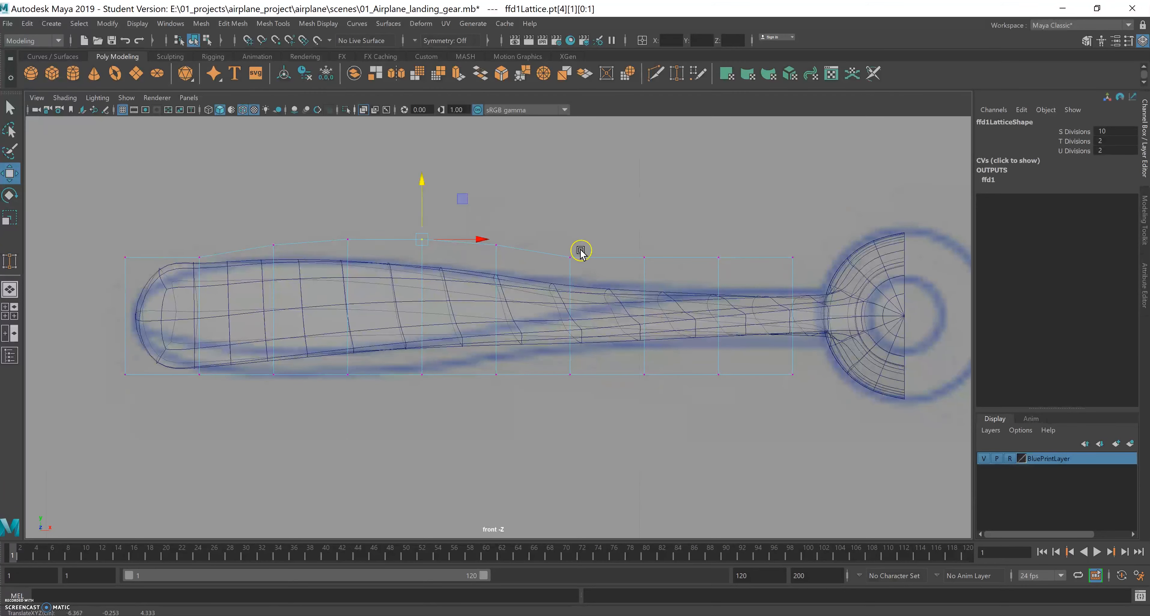
left_click_drag(554, 281, 580, 247)
left_click_drag(575, 205, 571, 196)
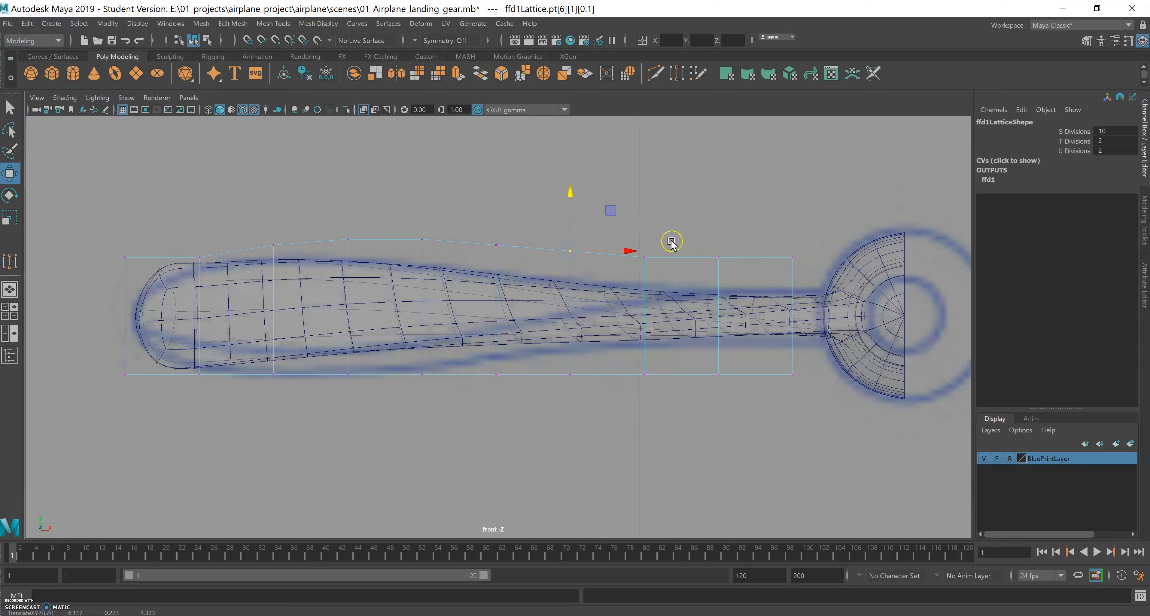
Step: Raise the eighth upper lattice point from the blade tip slightly and lower its matching lower point to widen the neck
left_click_drag(629, 280, 647, 200)
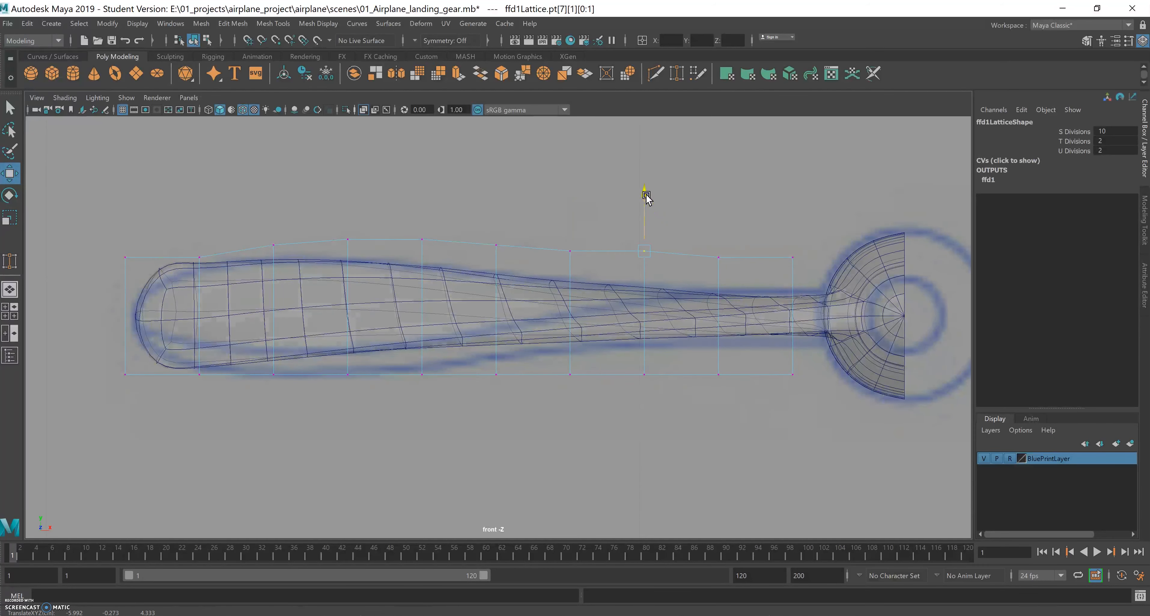
left_click_drag(644, 195, 646, 201)
left_click_drag(659, 394, 633, 375)
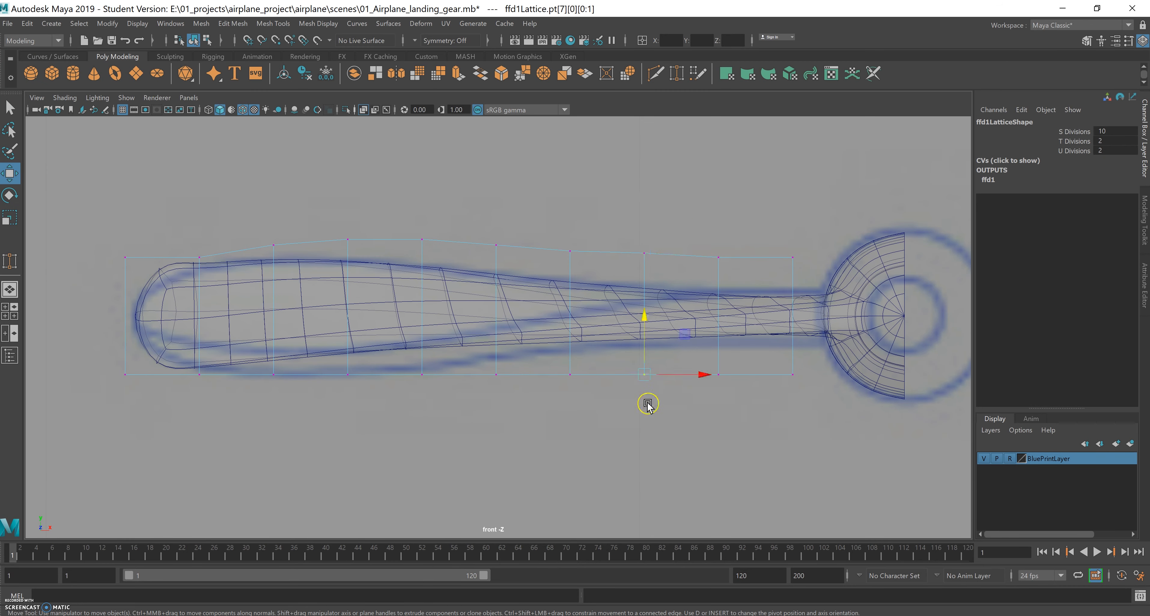
left_click_drag(647, 318, 641, 320)
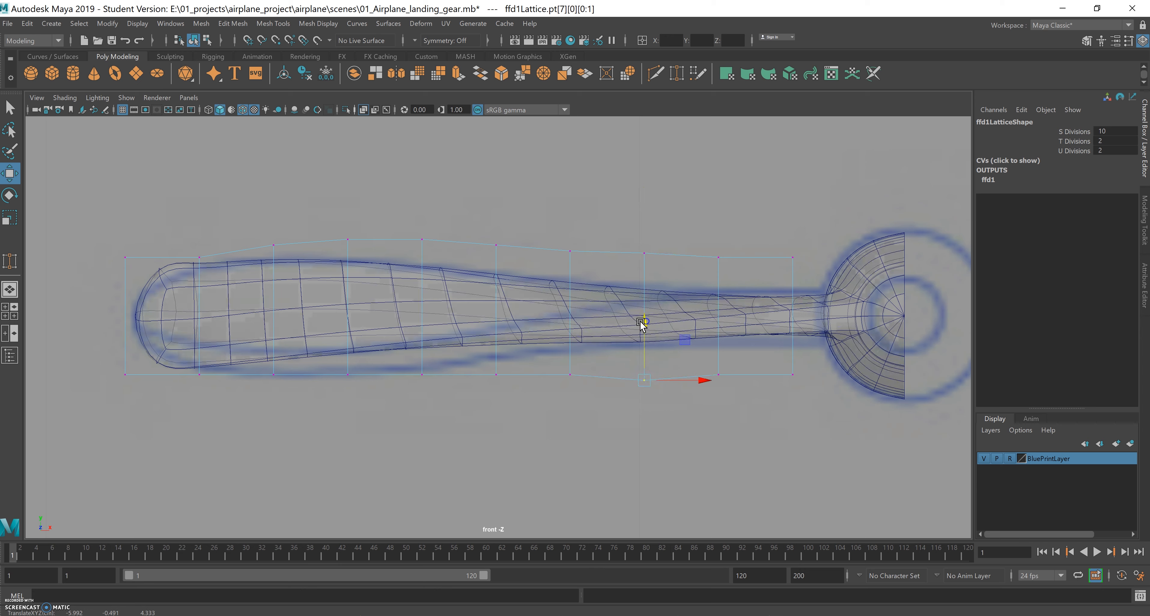
Step: Lower the fourth to seventh lower lattice points from the tip together toward the blueprint's lower outline
left_click_drag(578, 386, 578, 386)
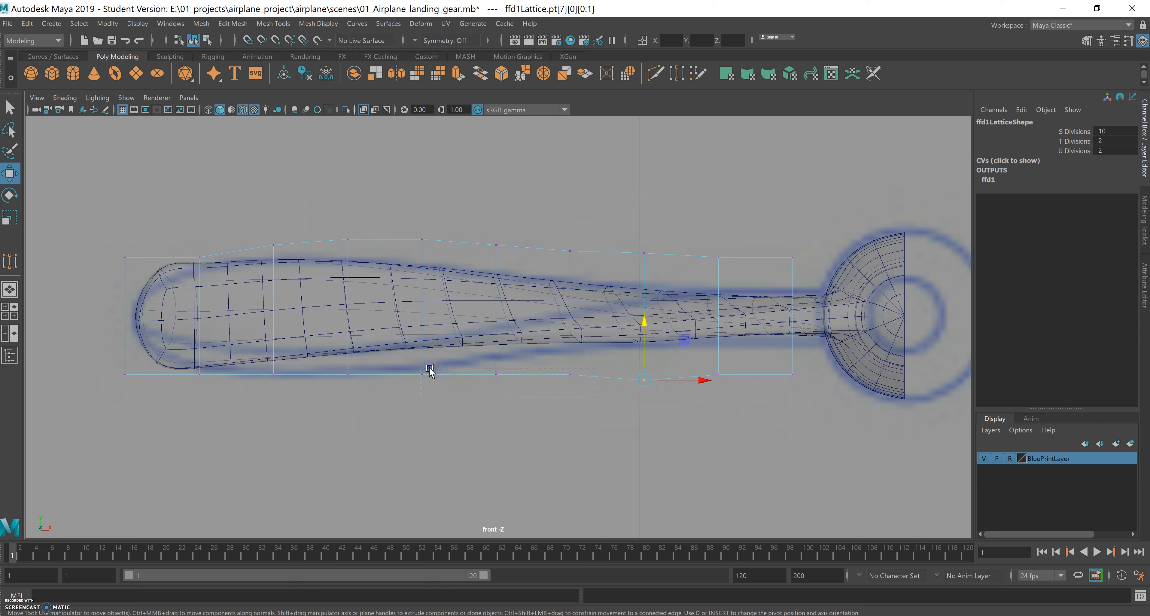
left_click_drag(343, 369, 342, 368)
left_click_drag(462, 316, 461, 329)
Step: Lower the sixth, fifth, fourth and third lower lattice points from the tip individually to fit the blade's lower edge to the blueprint
left_click_drag(509, 417, 488, 376)
left_click_drag(496, 330, 496, 334)
left_click_drag(444, 415, 398, 373)
left_click_drag(425, 330, 424, 343)
left_click_drag(370, 413, 315, 377)
left_click_drag(349, 327, 347, 341)
left_click_drag(275, 384, 262, 367)
left_click_drag(277, 318, 275, 333)
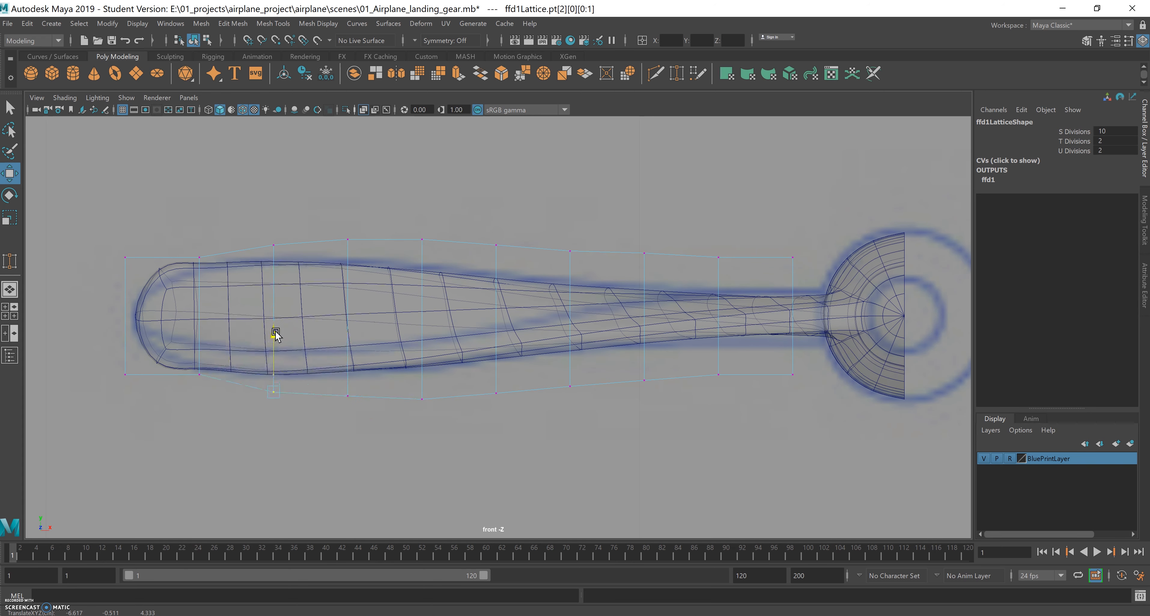
Step: Lower the second lower lattice point slightly and raise the first one to round the blade tip's lower corner
left_click_drag(212, 389, 192, 371)
left_click_drag(200, 317, 198, 319)
left_click_drag(131, 385, 108, 367)
left_click_drag(124, 315, 126, 298)
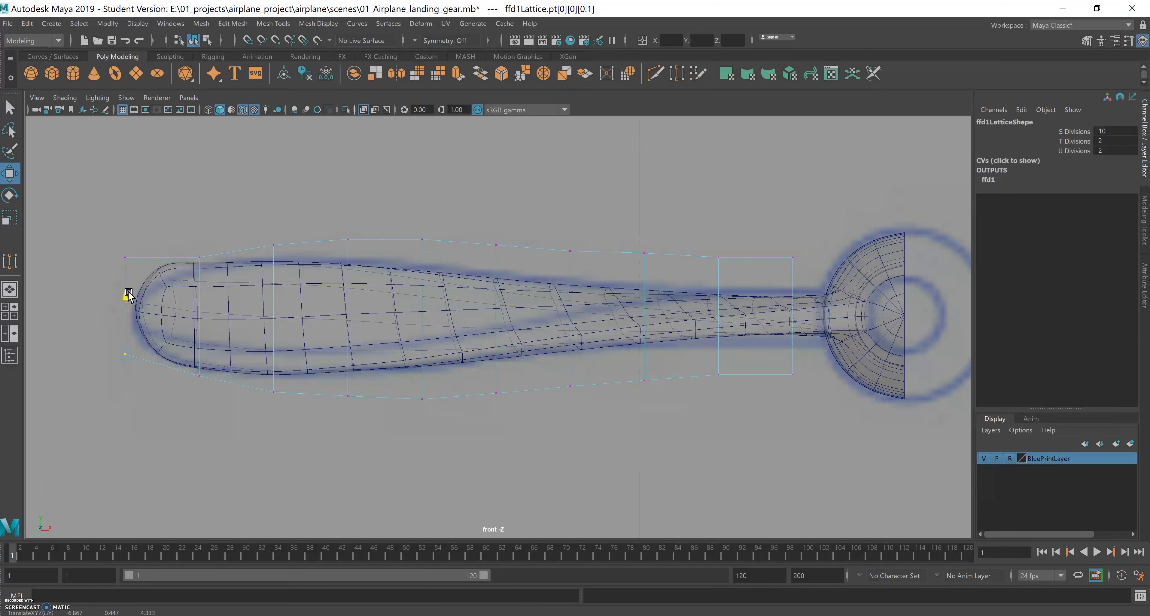
Step: Lower the first two upper lattice points and shift the first outward to round the blade tip's upper corner along the blueprint
left_click_drag(113, 247, 155, 258)
left_click_drag(125, 199, 128, 217)
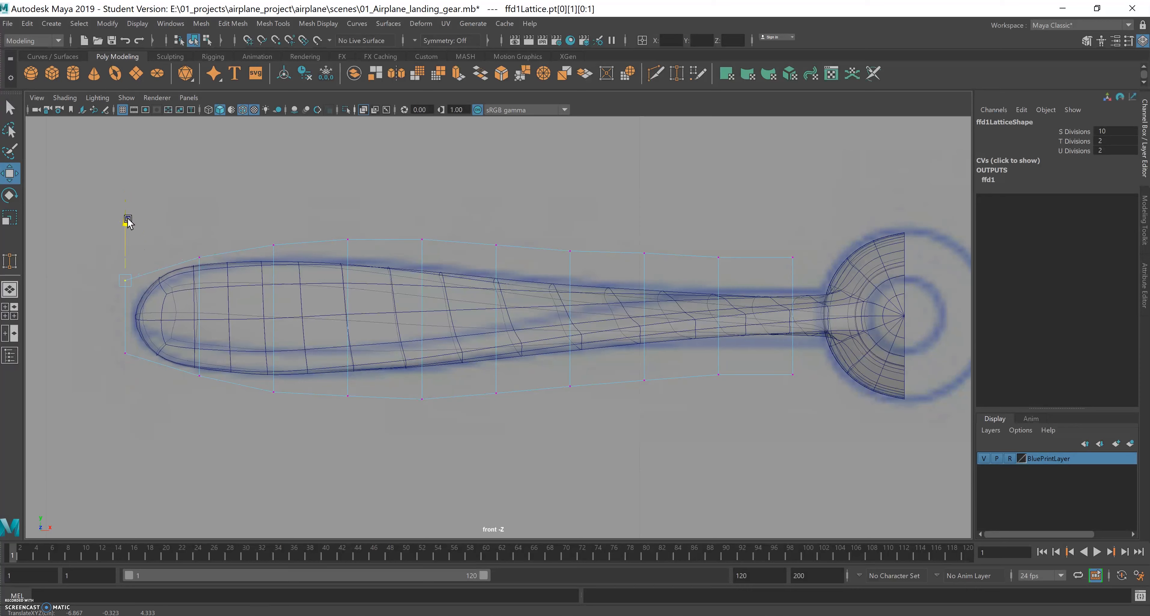
left_click_drag(185, 237, 223, 264)
left_click_drag(201, 206, 199, 211)
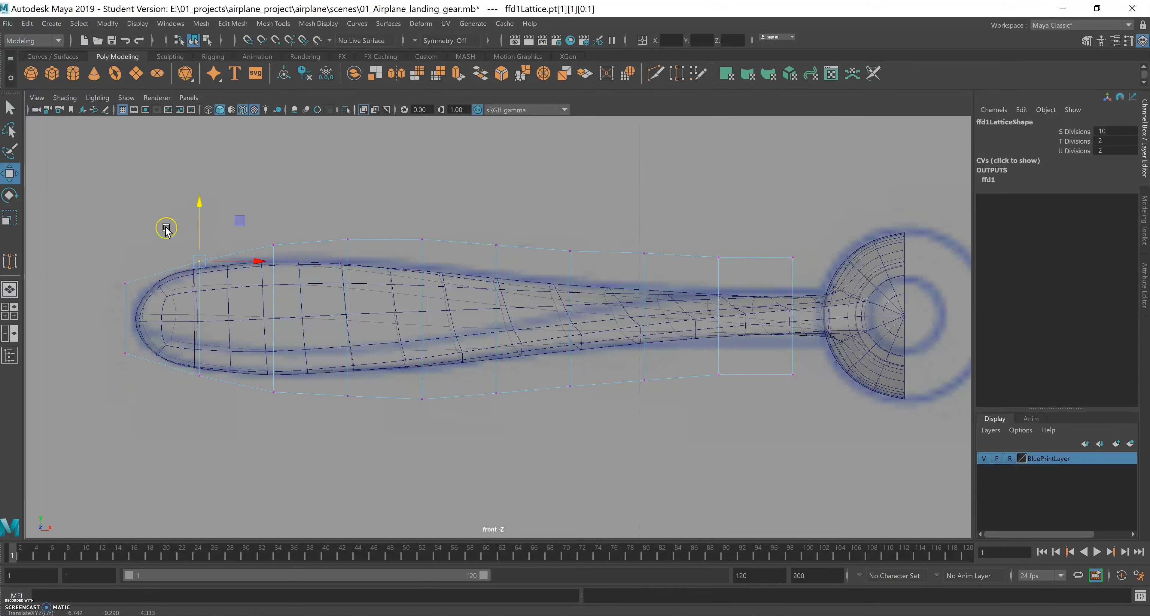
left_click_drag(116, 277, 136, 294)
left_click_drag(125, 229, 125, 232)
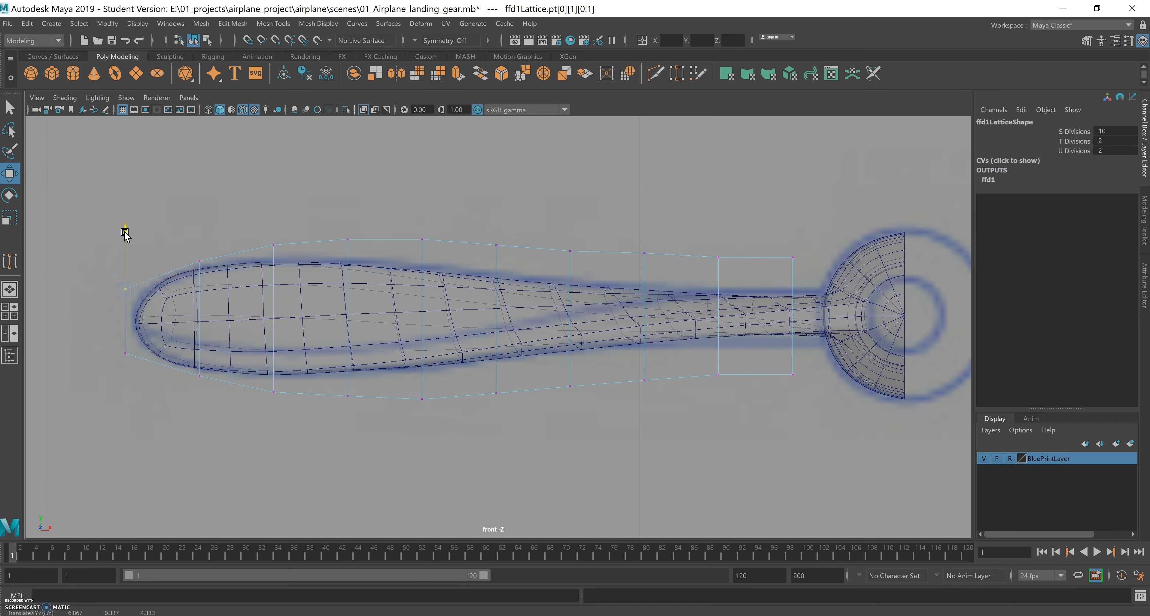
left_click_drag(185, 288, 176, 288)
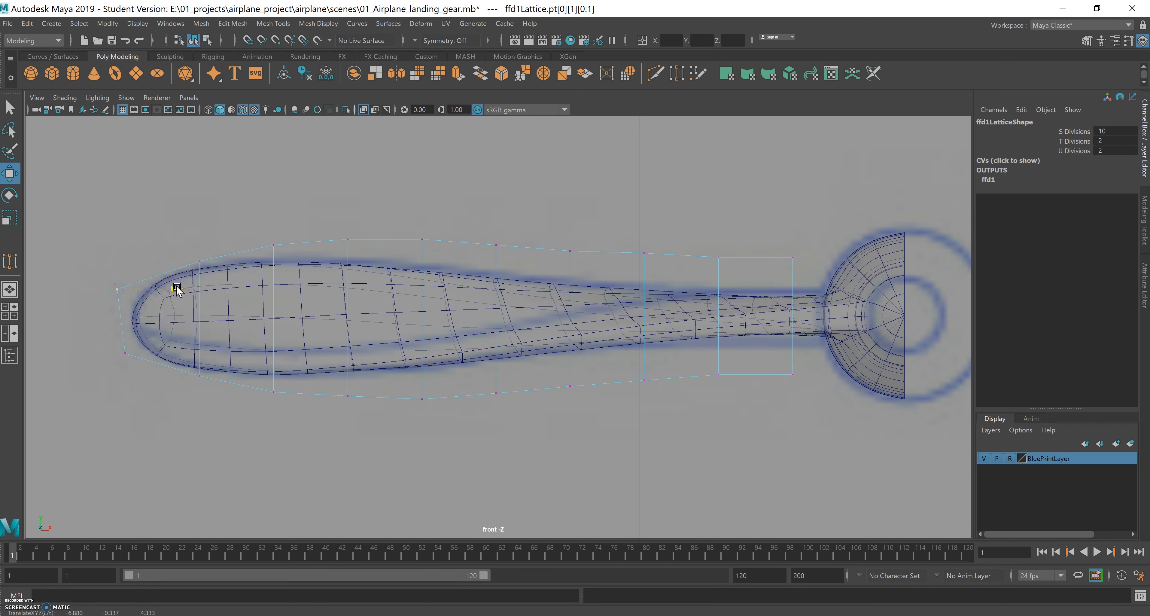
left_click_drag(117, 238, 116, 235)
Step: Raise the third, fourth and fifth upper lattice points from the tip slightly to fill the blueprint's upper outline
left_click_drag(264, 243, 291, 271)
left_click_drag(272, 187, 273, 187)
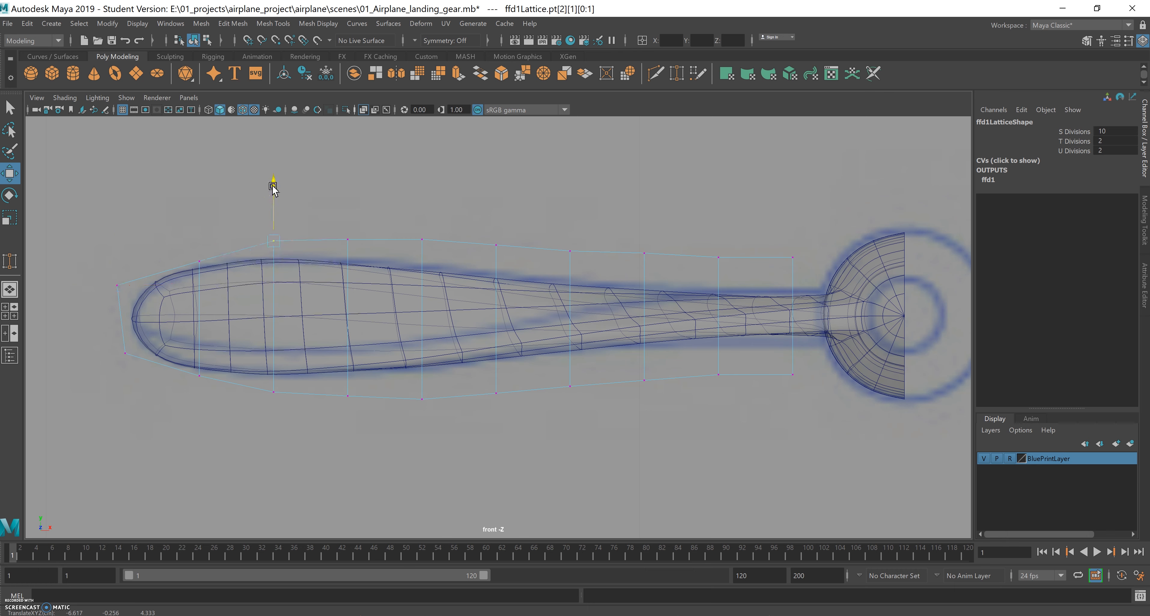
left_click_drag(343, 231, 355, 248)
left_click_drag(350, 184, 350, 178)
left_click_drag(419, 226, 426, 249)
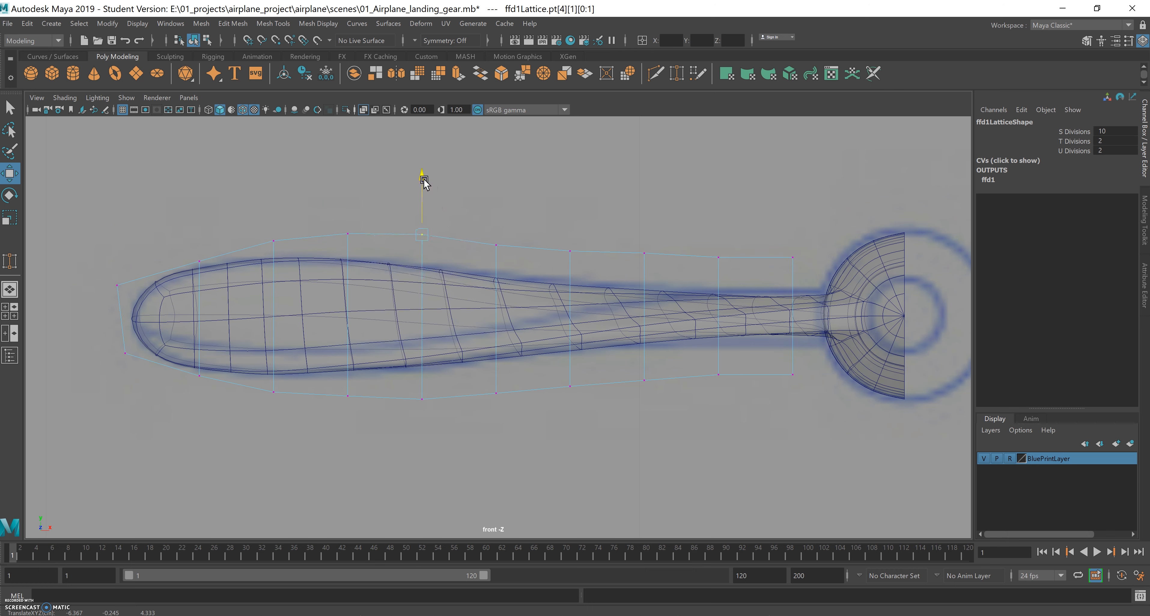
Step: Lower the sixth, fifth, fourth and third lower lattice points slightly more to widen the blade's lower bulge
left_click_drag(481, 395, 510, 380)
left_click_drag(431, 424, 423, 347)
left_click_drag(362, 416, 347, 342)
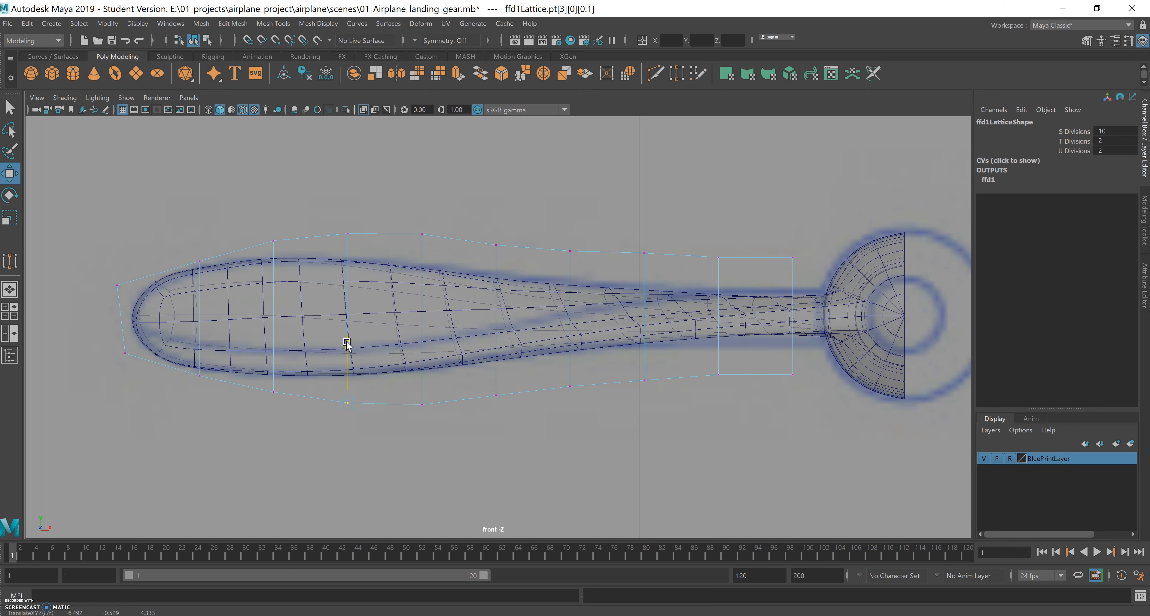
left_click_drag(285, 399, 271, 339)
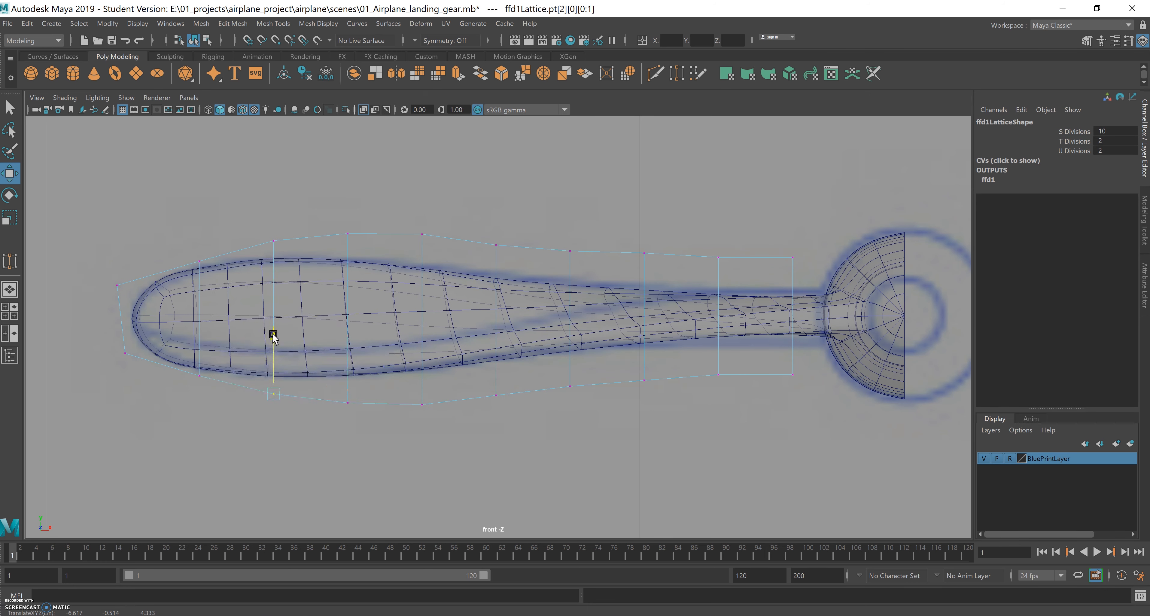
Step: Fine-tune the first two upper and lower lattice points so the blade tip's curve follows the blueprint outline
left_click_drag(215, 392, 181, 372)
left_click_drag(202, 328, 201, 331)
left_click(124, 353)
left_click_drag(125, 299, 127, 299)
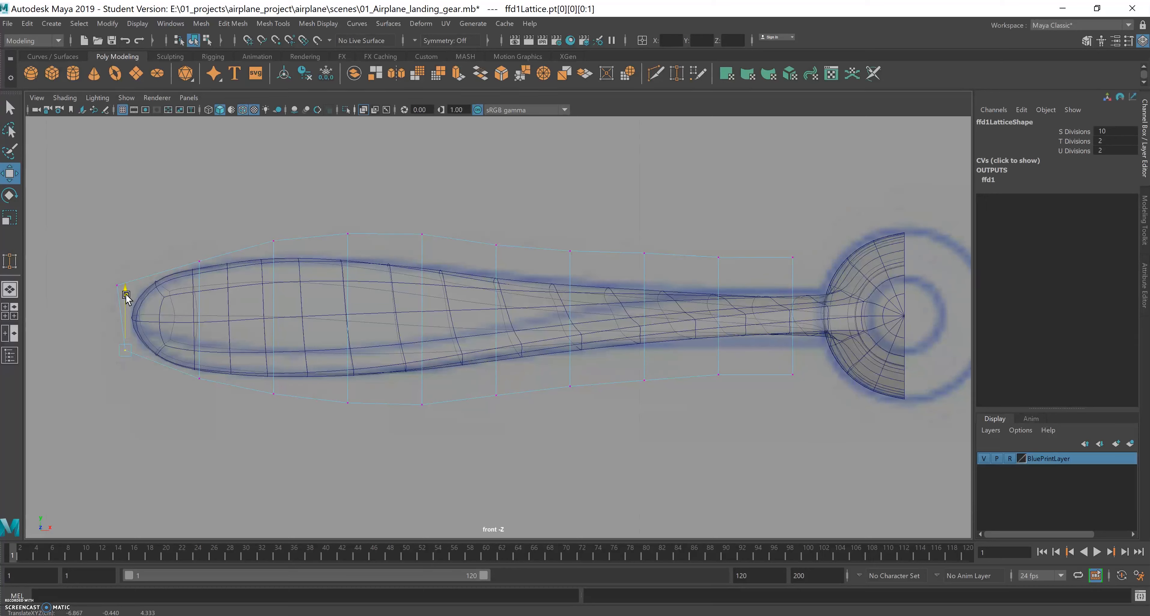
left_click_drag(187, 352, 181, 354)
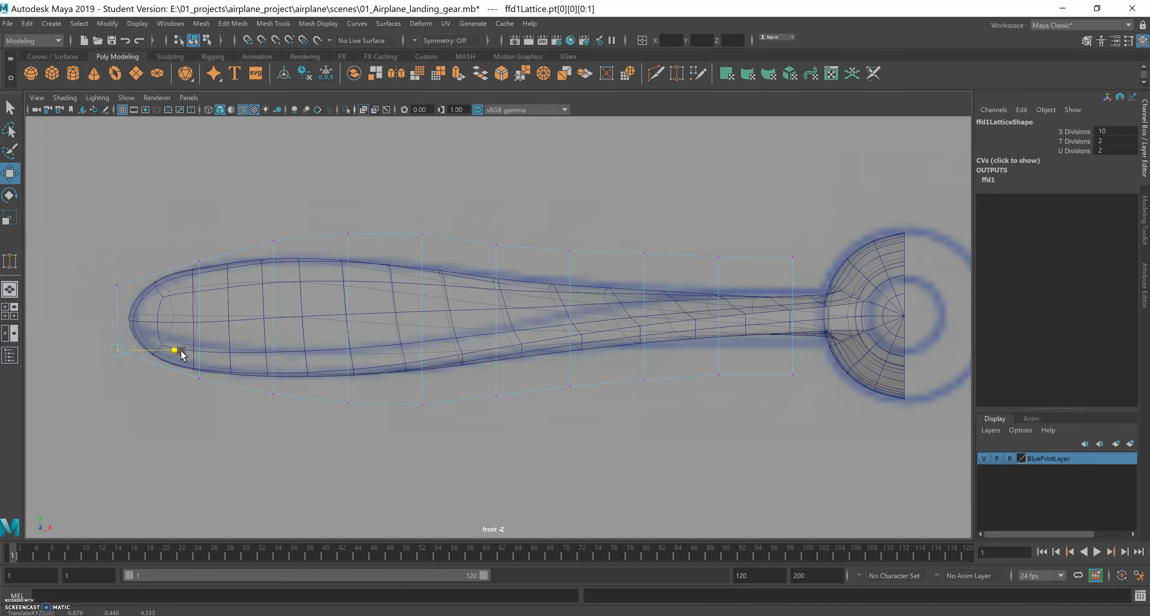
left_click_drag(108, 282, 188, 287)
left_click(205, 260)
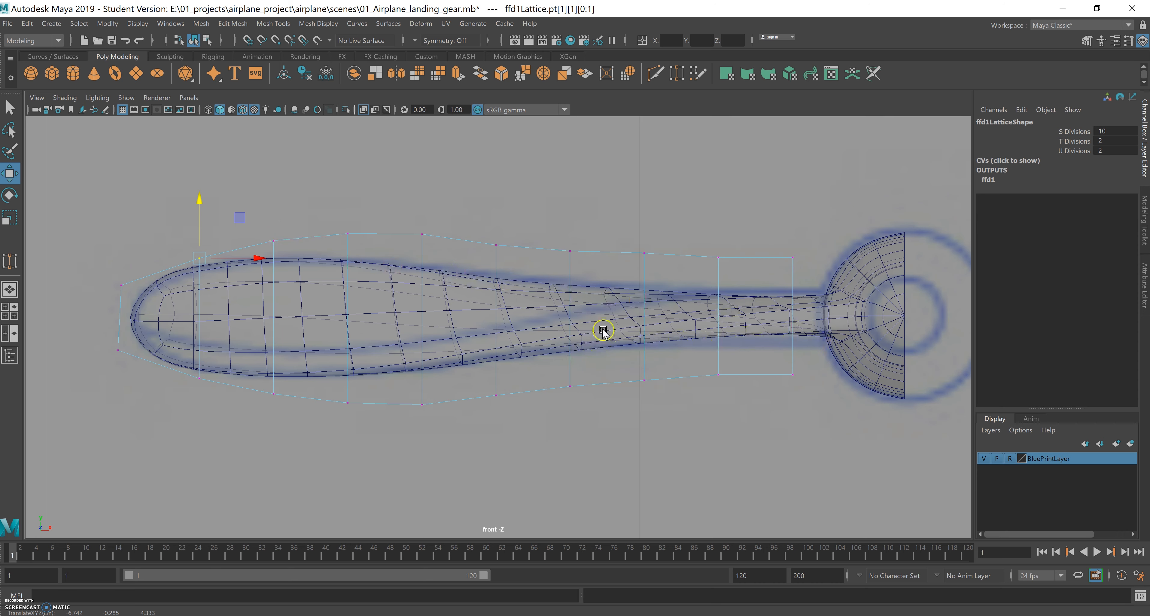
Step: Leave lattice point editing and select the whole propeller mesh in the perspective view
key("space")
key("space")
left_click_drag(449, 307, 508, 366, "alt")
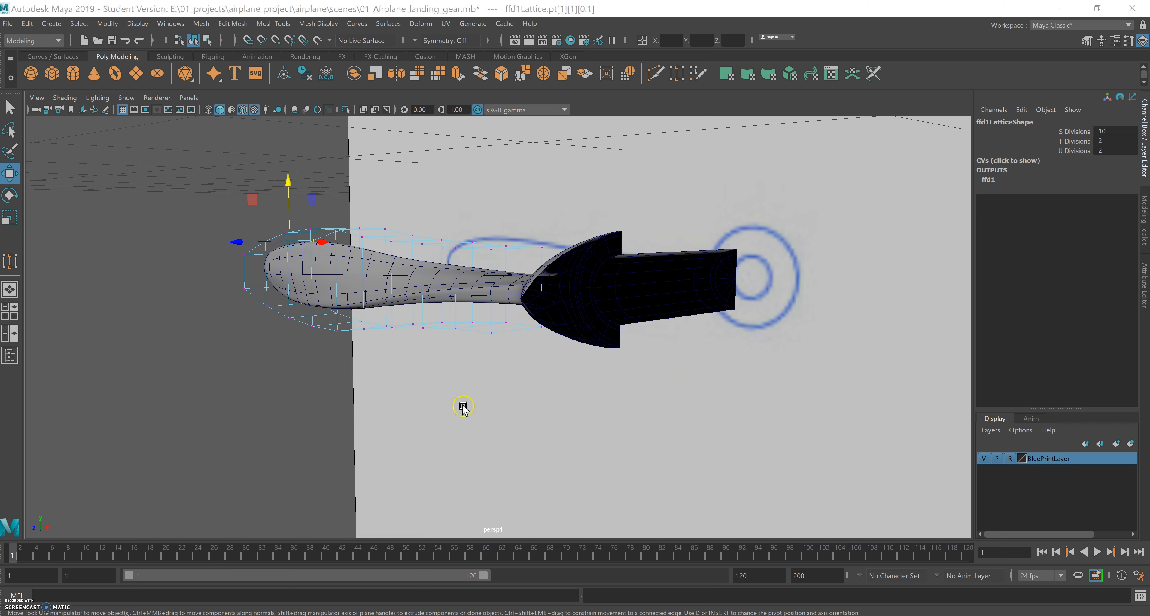
scroll(463, 408, "down", 5)
left_click_drag(493, 416, 435, 396, "alt")
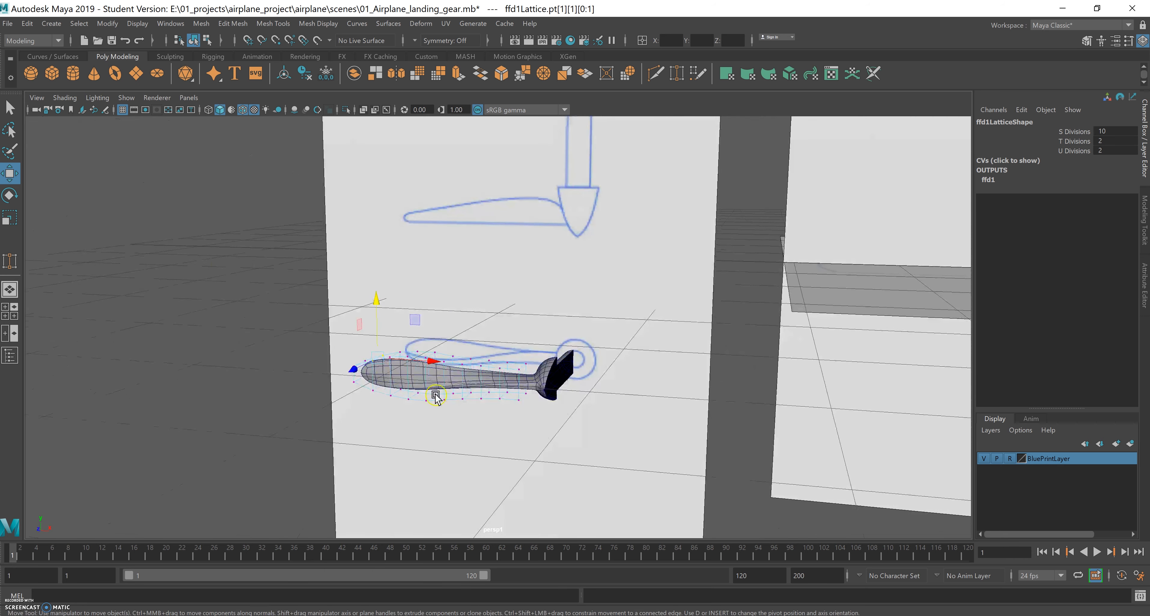
left_click(10, 108)
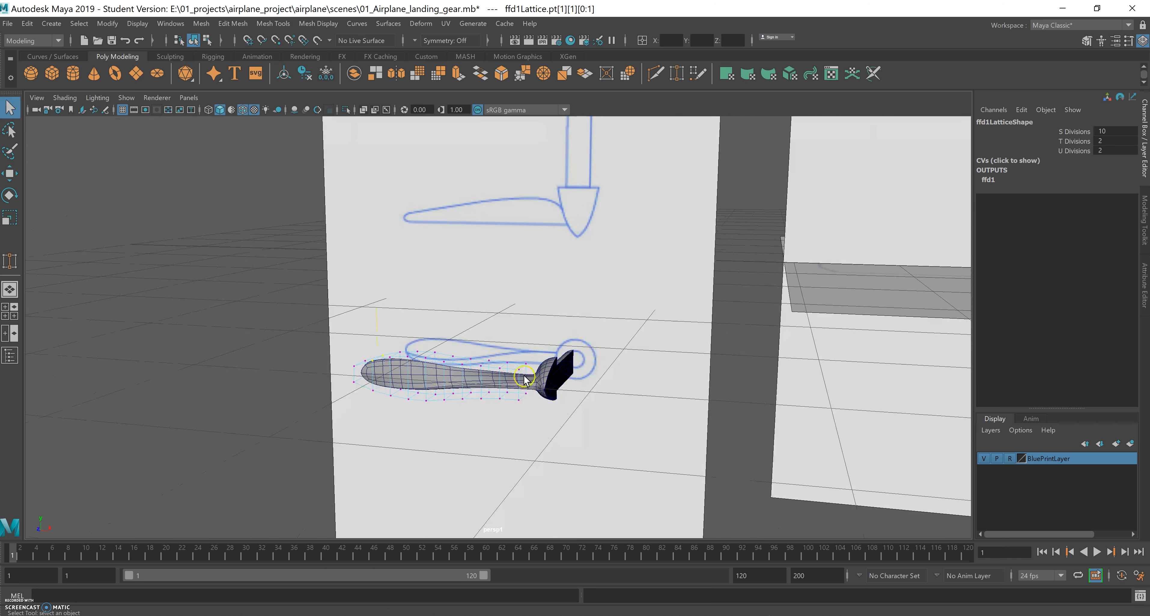
right_click_drag(539, 381, 588, 298)
left_click_drag(587, 299, 525, 340, "alt")
left_click(511, 334)
left_click_drag(536, 390, 582, 394, "alt")
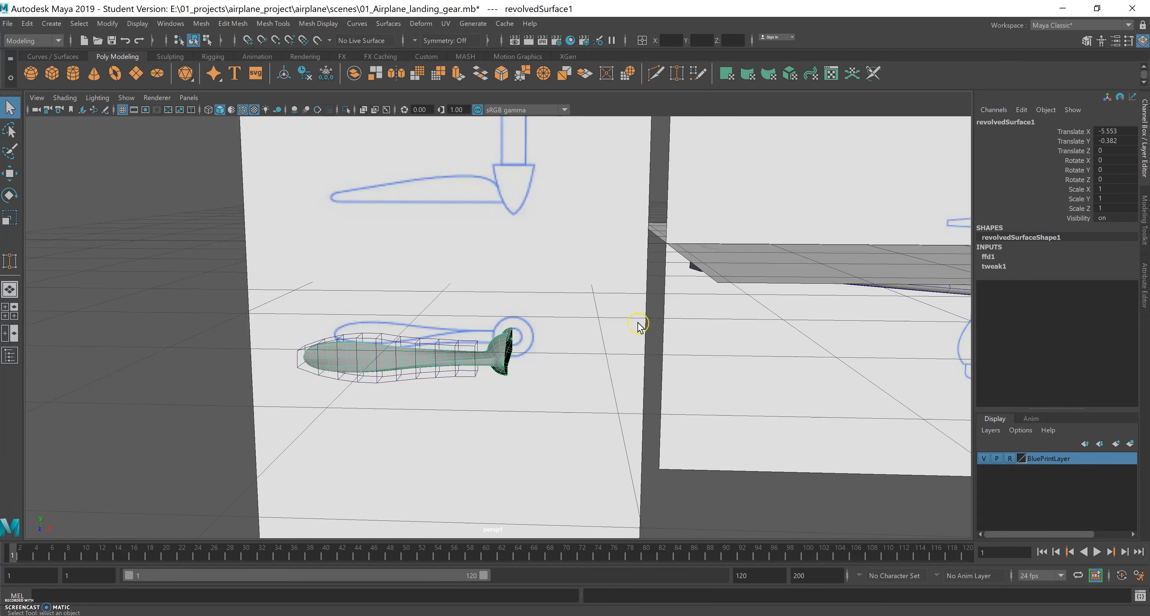
Step: Rotate the propeller mesh to 90 degrees around X
key("e")
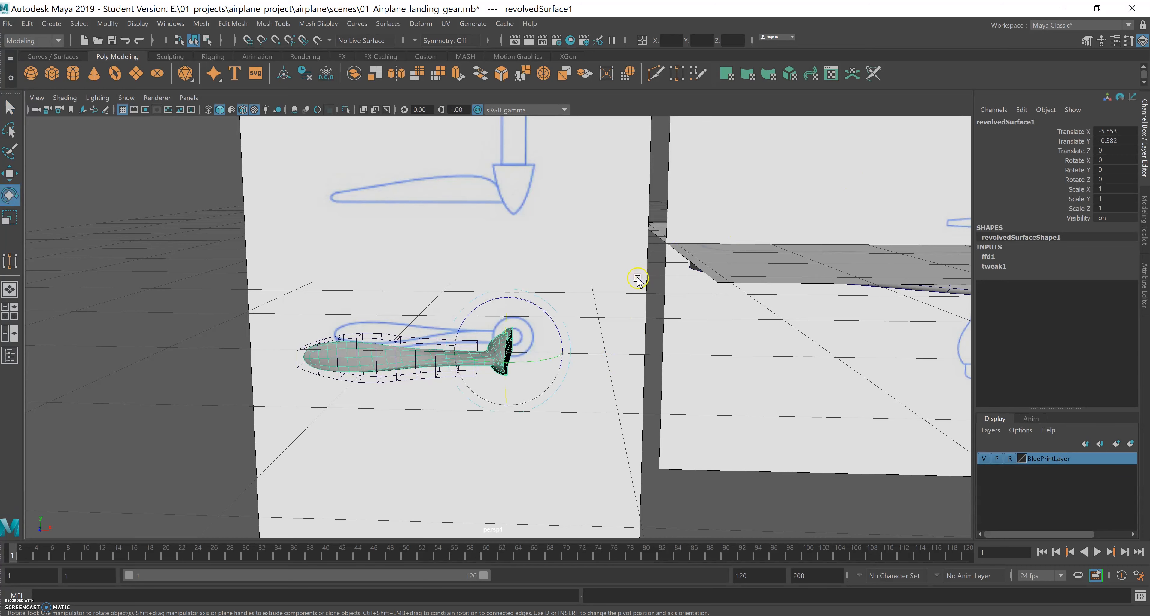
left_click_drag(507, 318, 527, 343)
left_click(1114, 160)
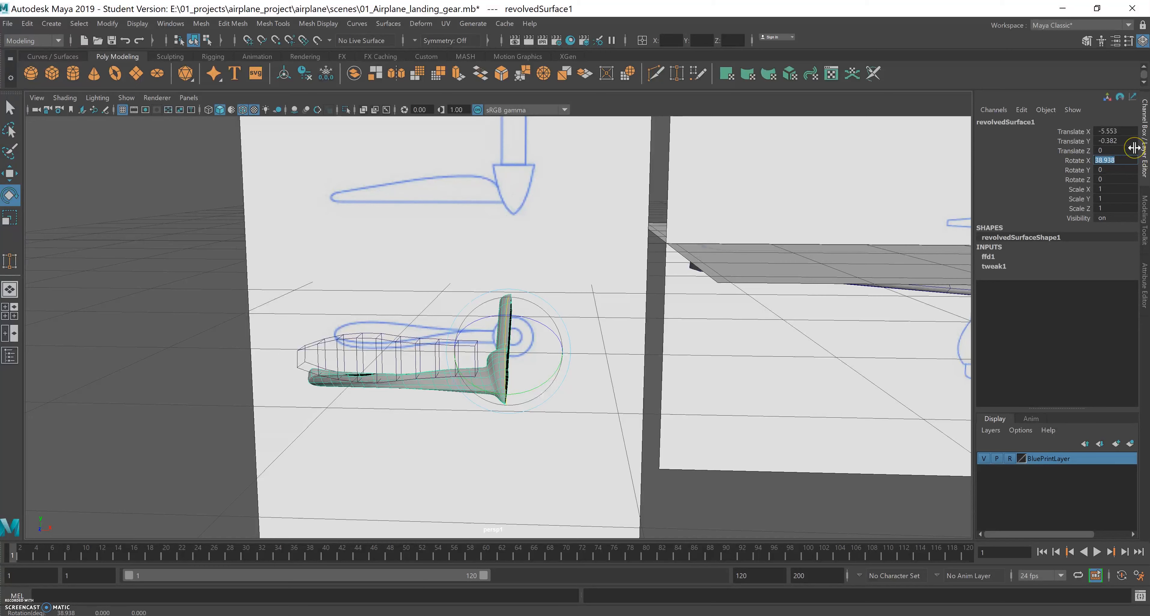
type("90")
key("Return")
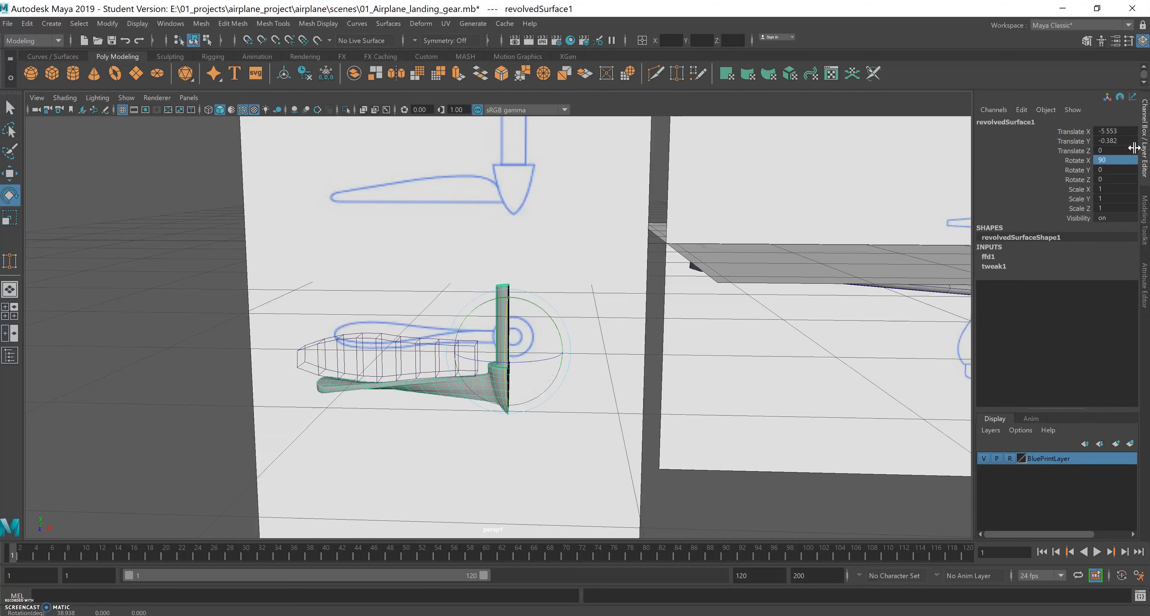
Step: Move the rotated propeller up onto the upper blueprint drawing, aligning the hub cone in the front view at Translate Y 0.883
key("w")
left_click_drag(508, 406, 508, 225)
key("space")
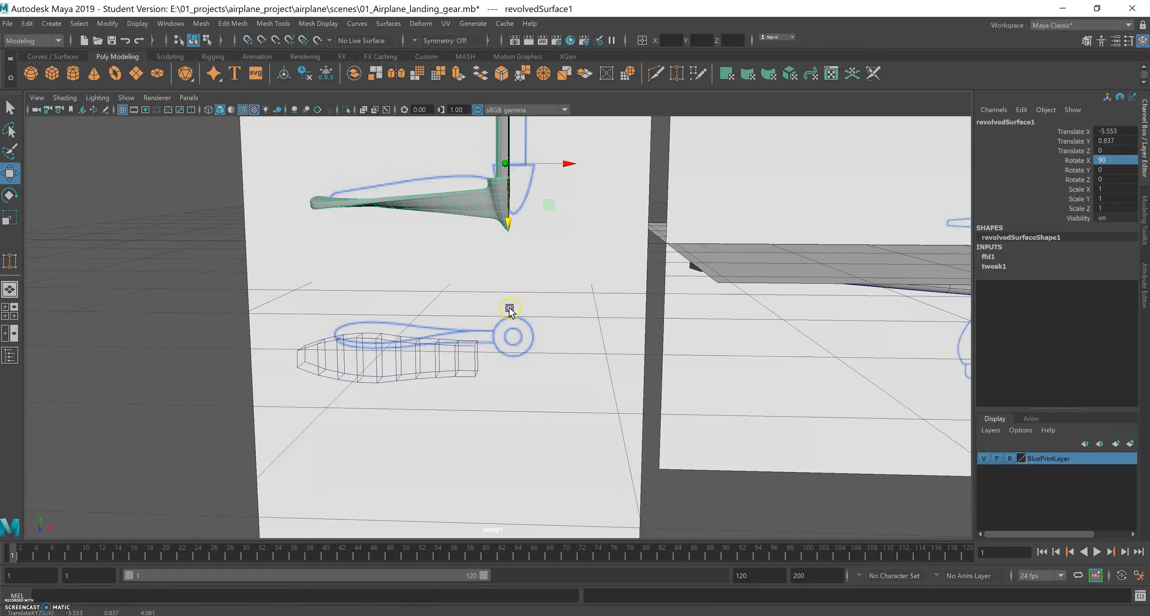
key("space")
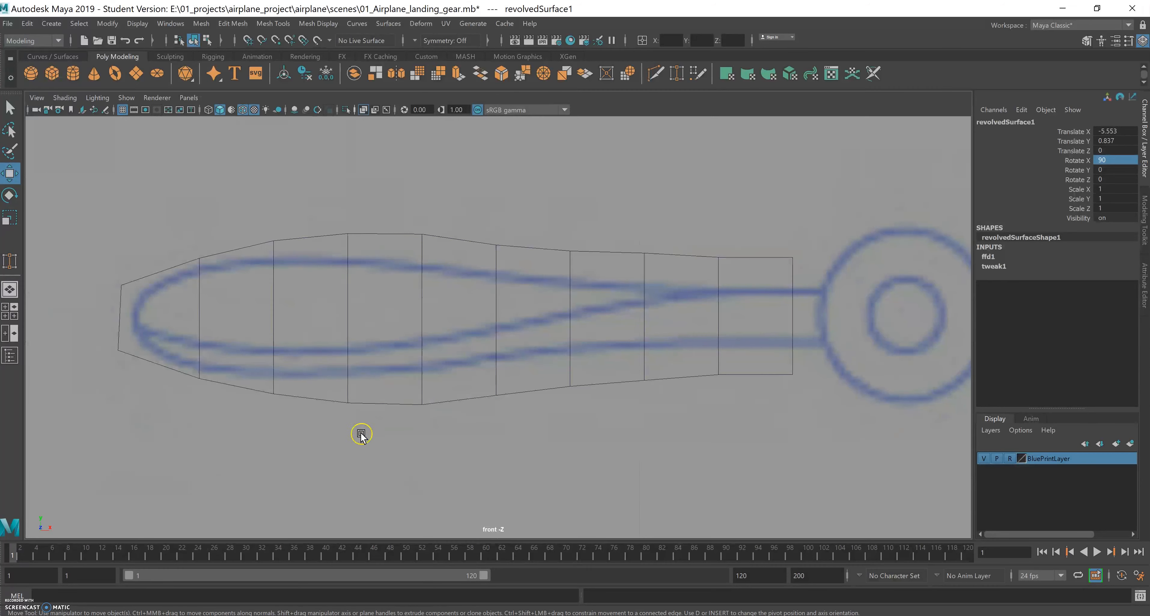
right_click_drag(511, 389, 422, 356, "alt")
scroll(691, 355, "up", 10)
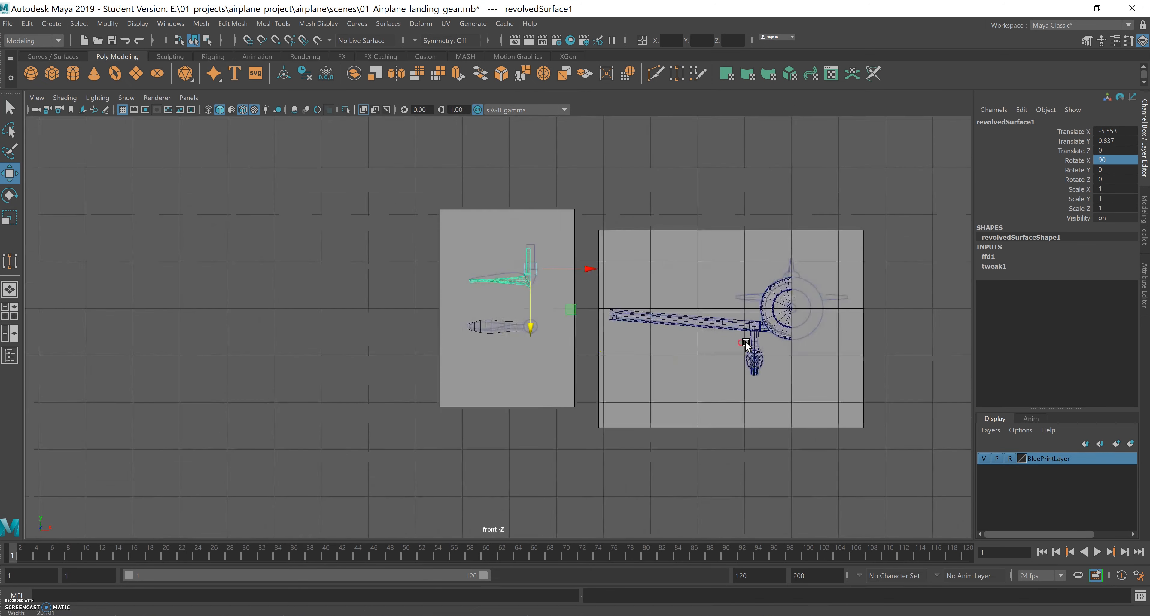
scroll(742, 359, "up", 8)
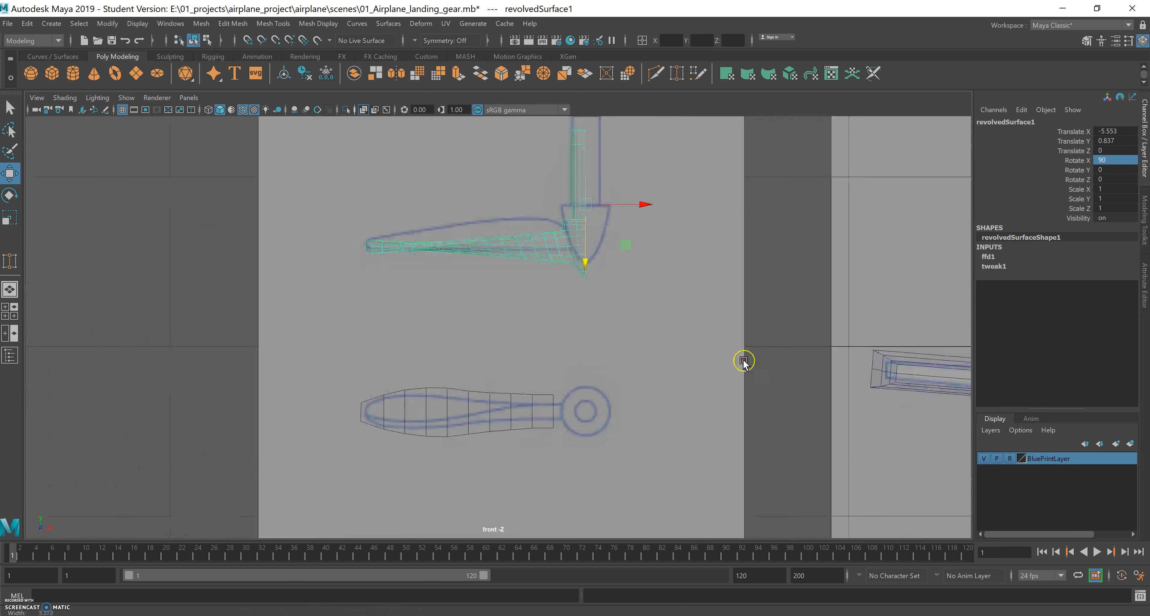
middle_click_drag(627, 316, 604, 377, "alt")
mouse_move(570, 321)
left_mouse_down()
mouse_move(570, 305)
mouse_move(582, 312)
left_mouse_up()
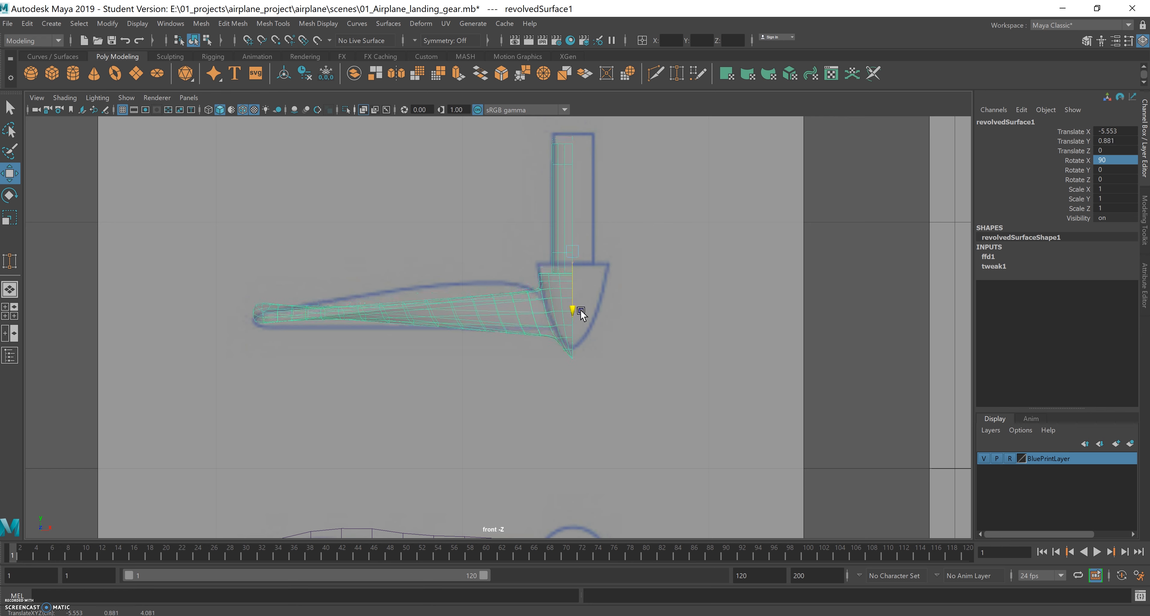
left_click_drag(582, 313, 581, 313)
Step: Delete the propeller mesh's construction history to bake the lattice deformation
right_click_drag(513, 379, 480, 377, "alt")
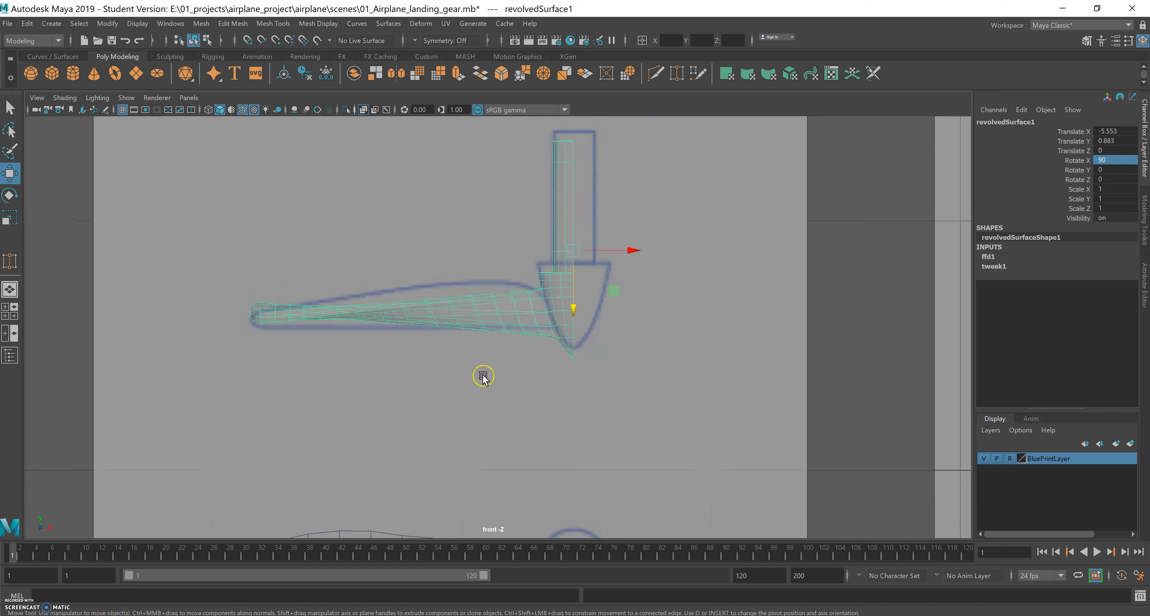
left_click(26, 23)
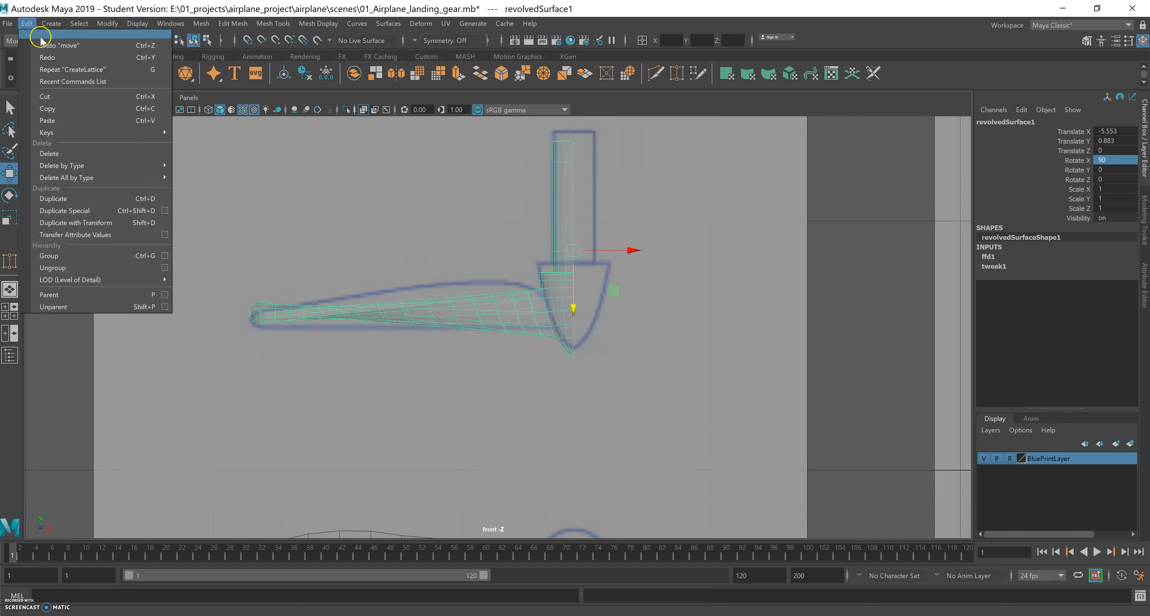
mouse_move(97, 166)
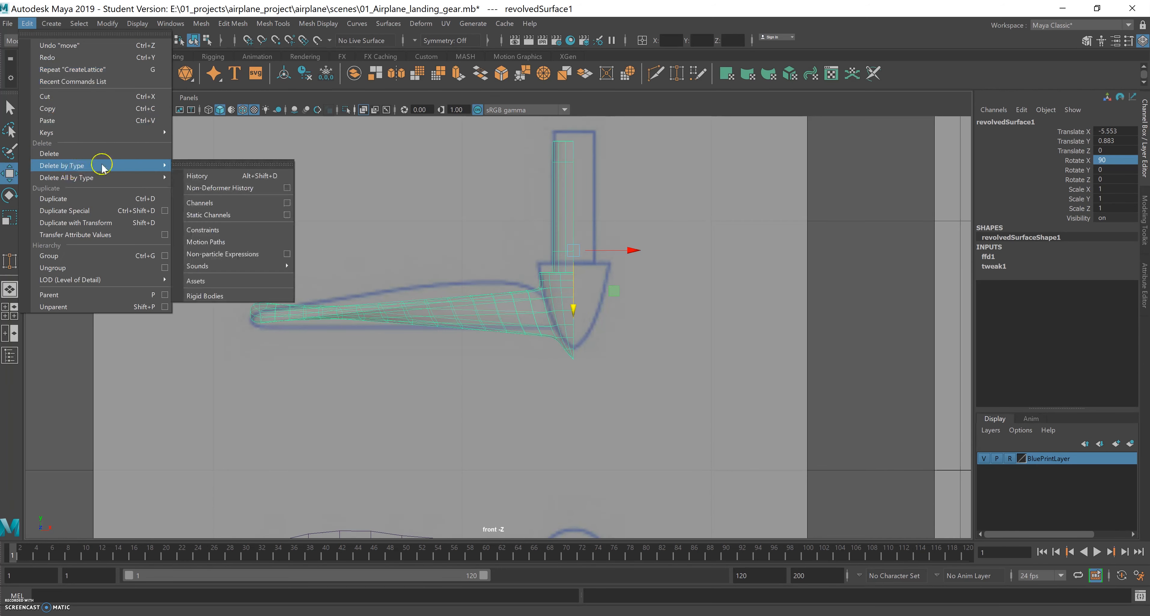
left_click(203, 176)
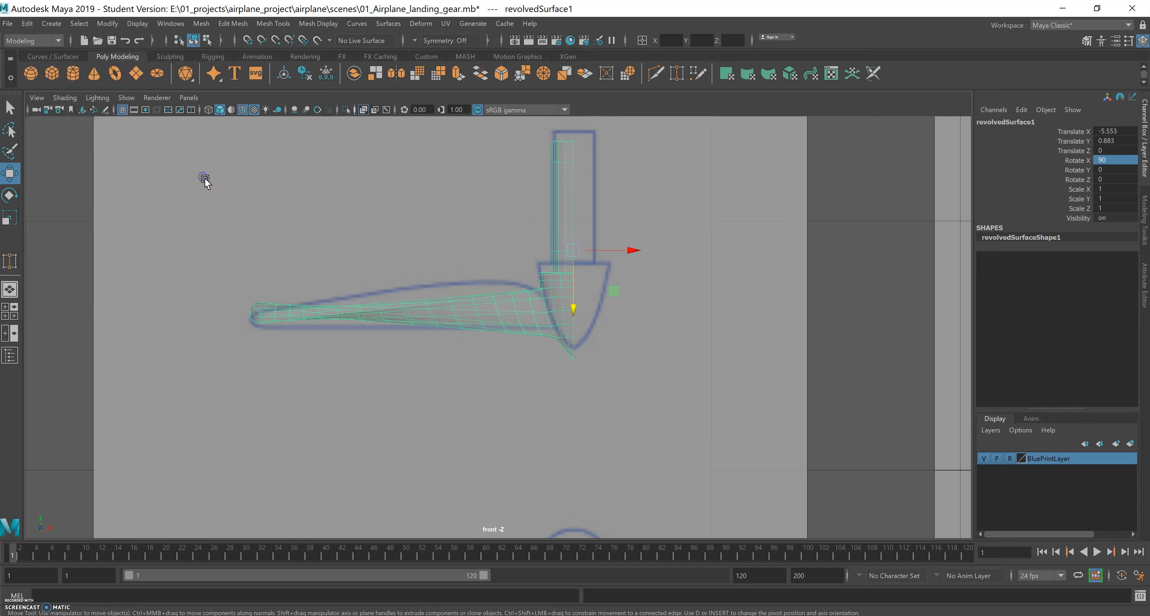
Step: Raise the propeller mesh slightly to Translate Y 0.892 so the hub cone and blade sit on the blueprint drawing
middle_click_drag(456, 380, 459, 324, "alt")
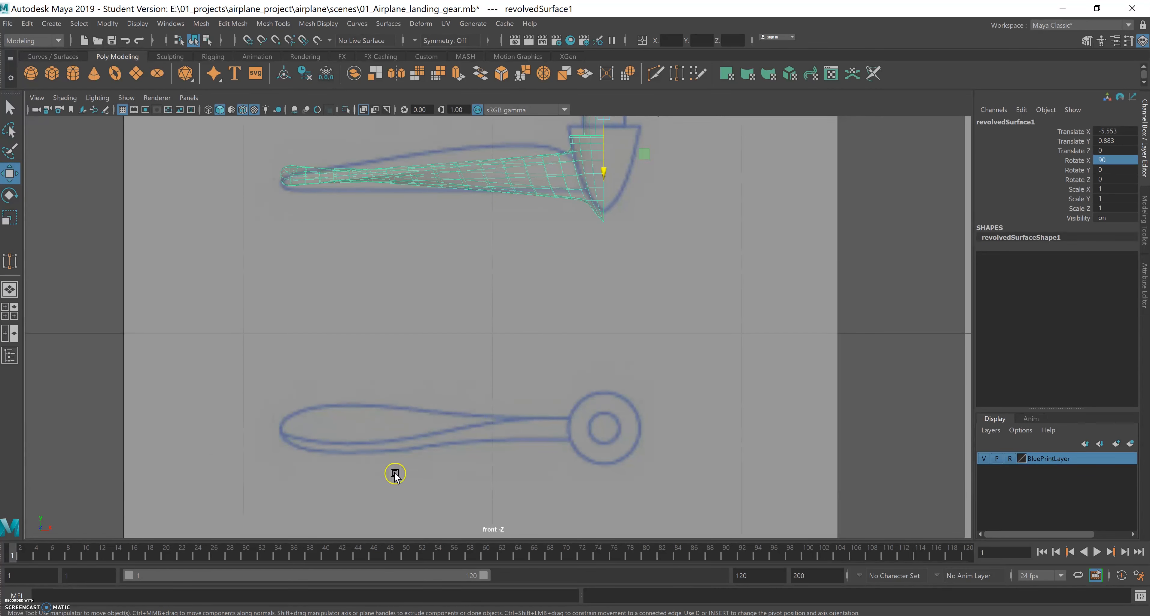
middle_click_drag(538, 284, 493, 374, "alt")
right_click_drag(436, 357, 675, 375, "alt")
middle_click_drag(595, 366, 627, 396, "alt")
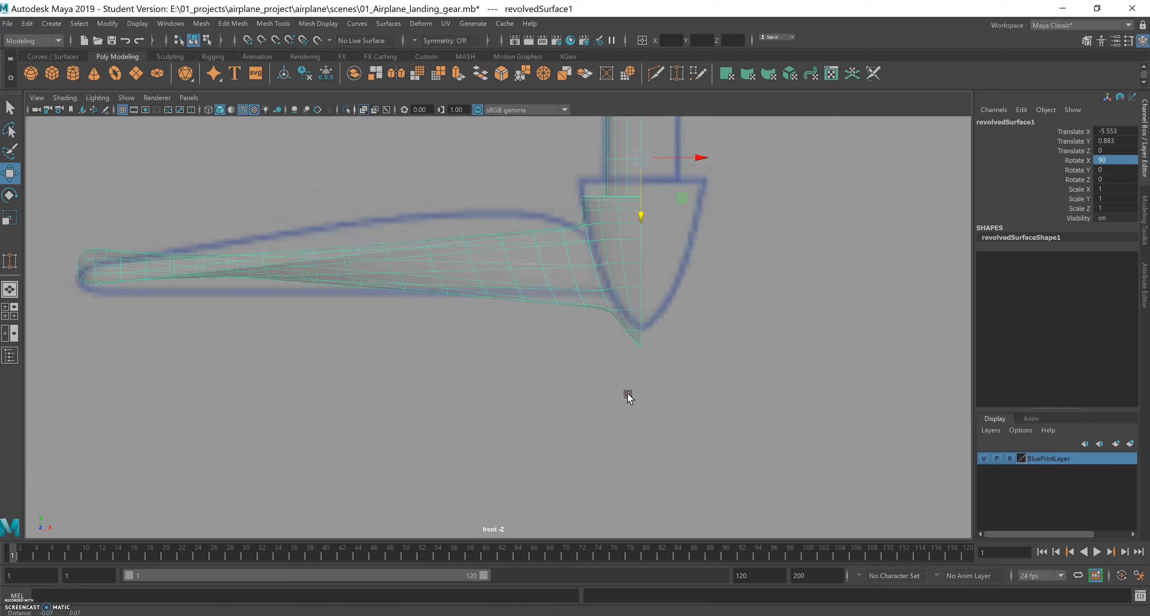
left_click_drag(642, 219, 641, 215)
right_click_drag(769, 261, 513, 268, "alt")
right_click_drag(617, 306, 718, 321, "alt")
right_click_drag(407, 361, 665, 355, "alt")
middle_click_drag(584, 370, 585, 398, "alt")
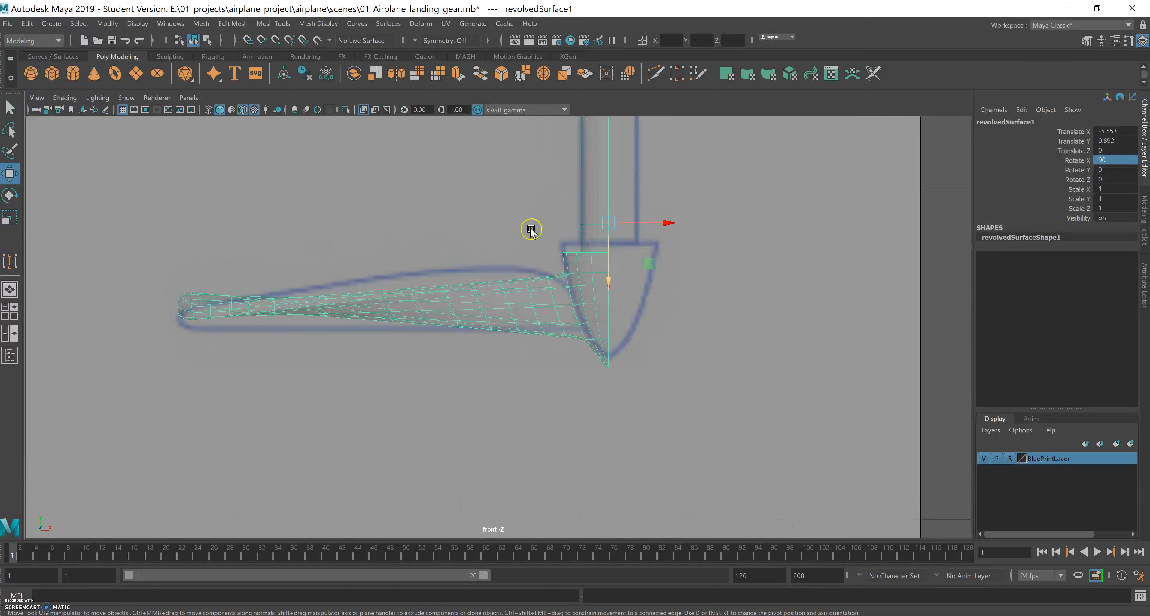
left_click(421, 23)
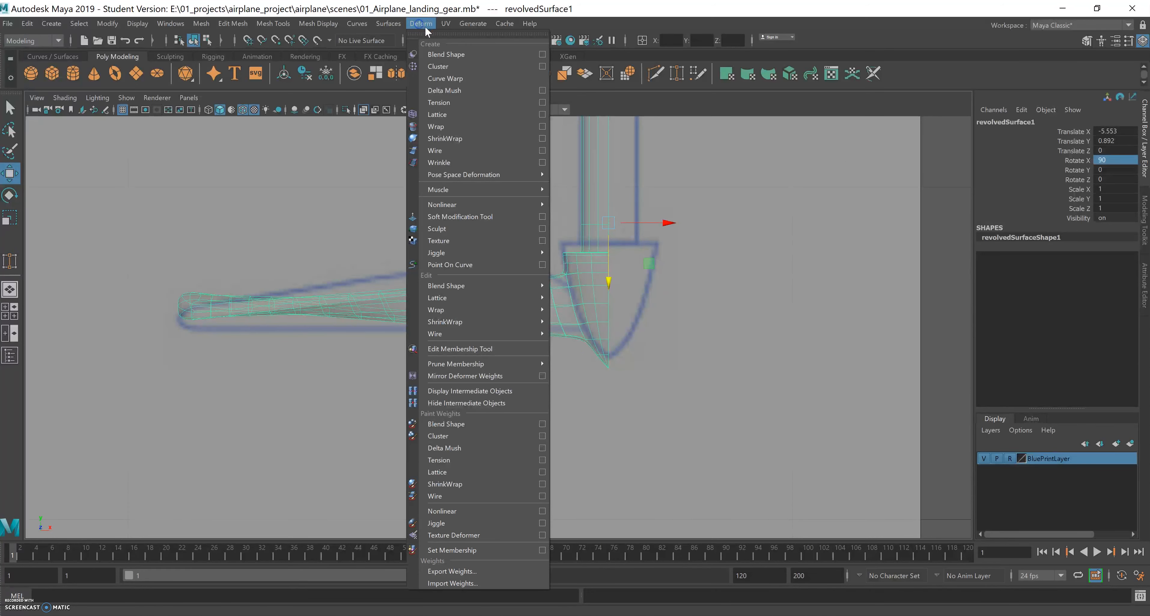
left_click(465, 117)
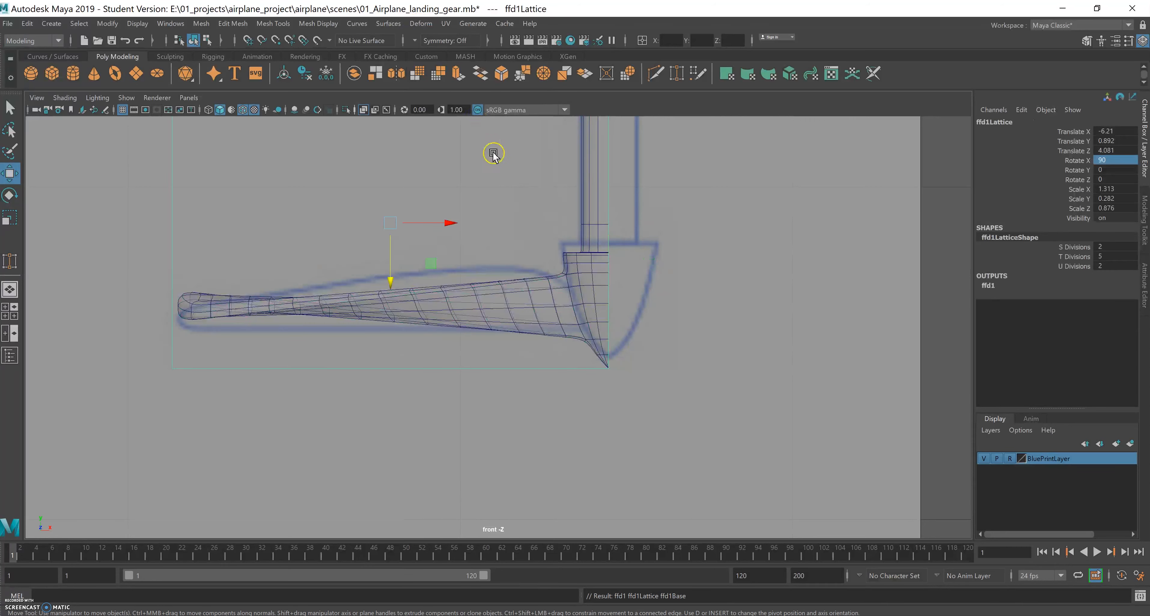
key("ctrl+z")
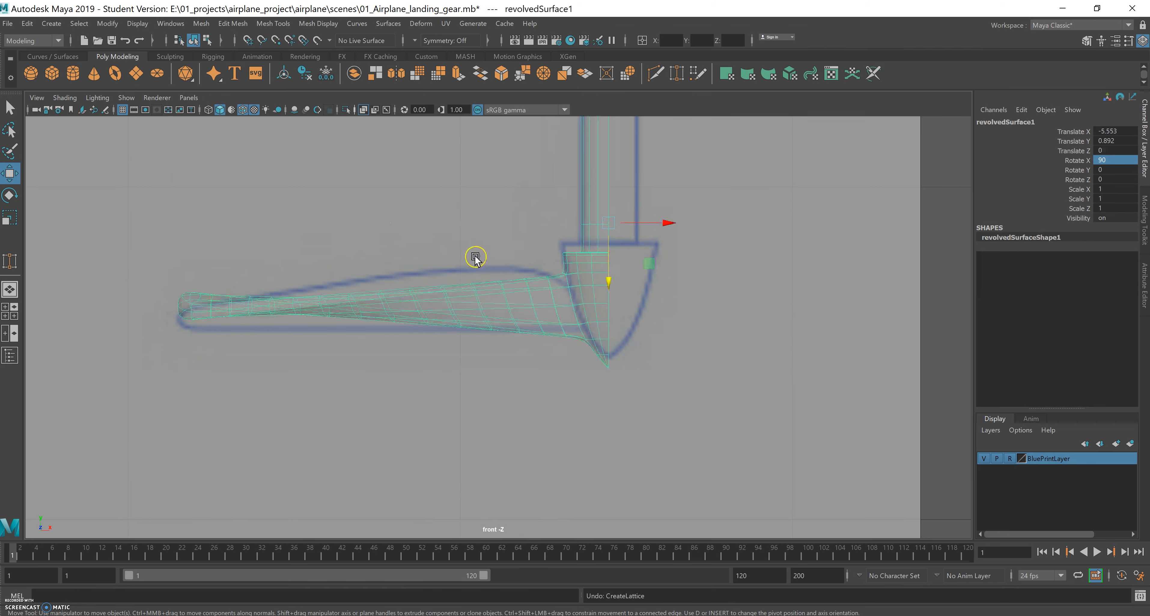
Step: Select the blade's vertices up to the hub, leaving the hub out, and create a lattice deformer around them
right_click_drag(227, 305, 184, 295)
left_click_drag(115, 220, 468, 388)
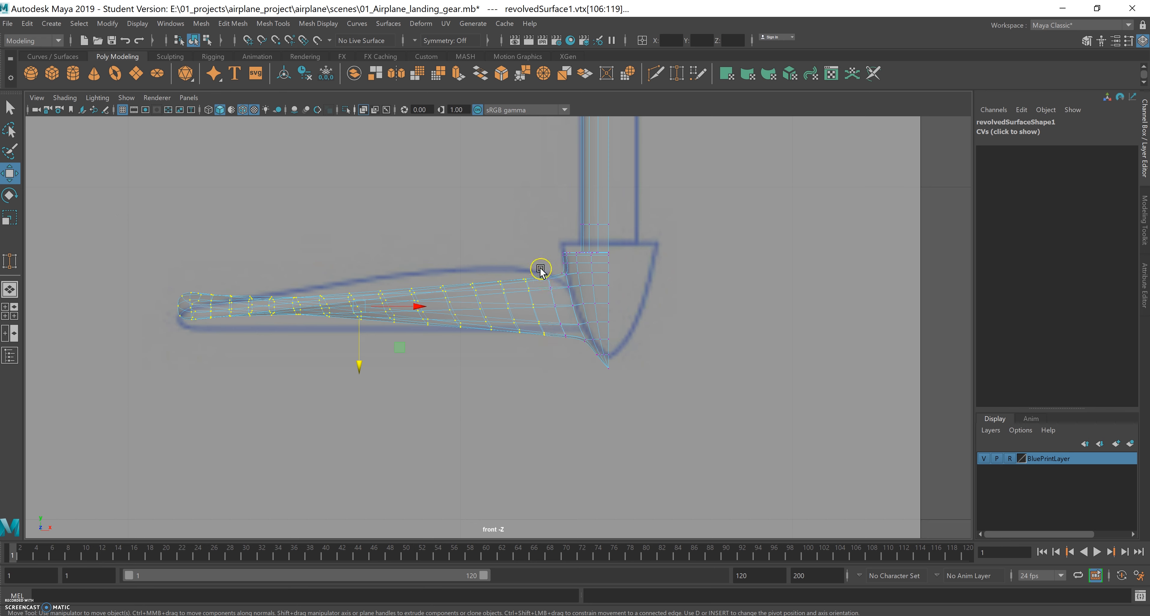
mouse_move(556, 298)
left_mouse_down("shift")
mouse_move(558, 328)
mouse_move(564, 318)
left_mouse_up("shift")
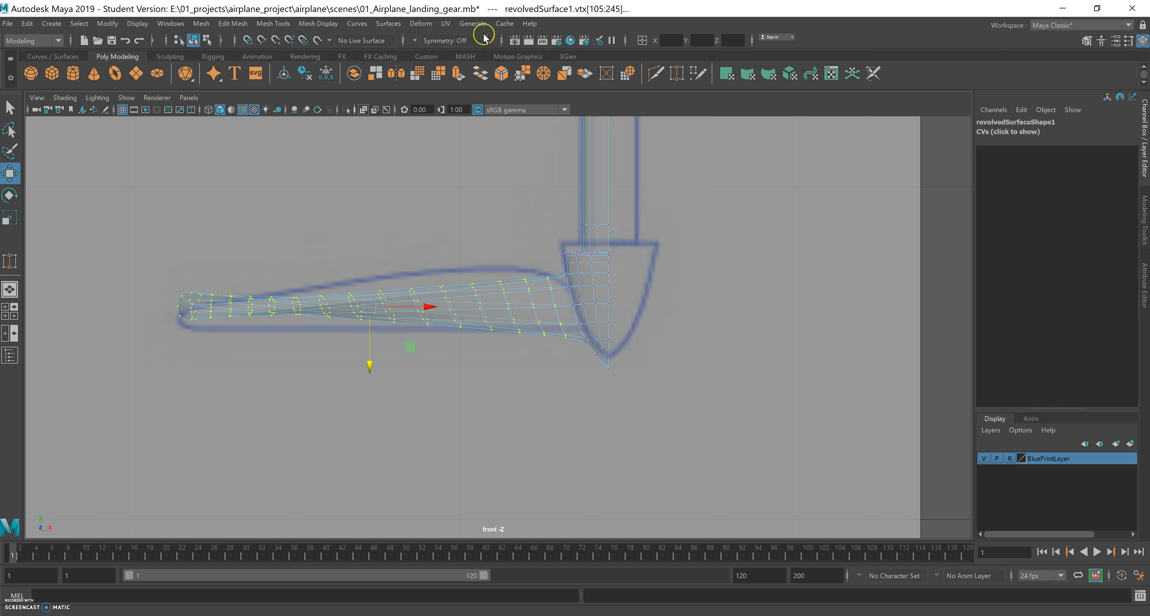
left_click(420, 25)
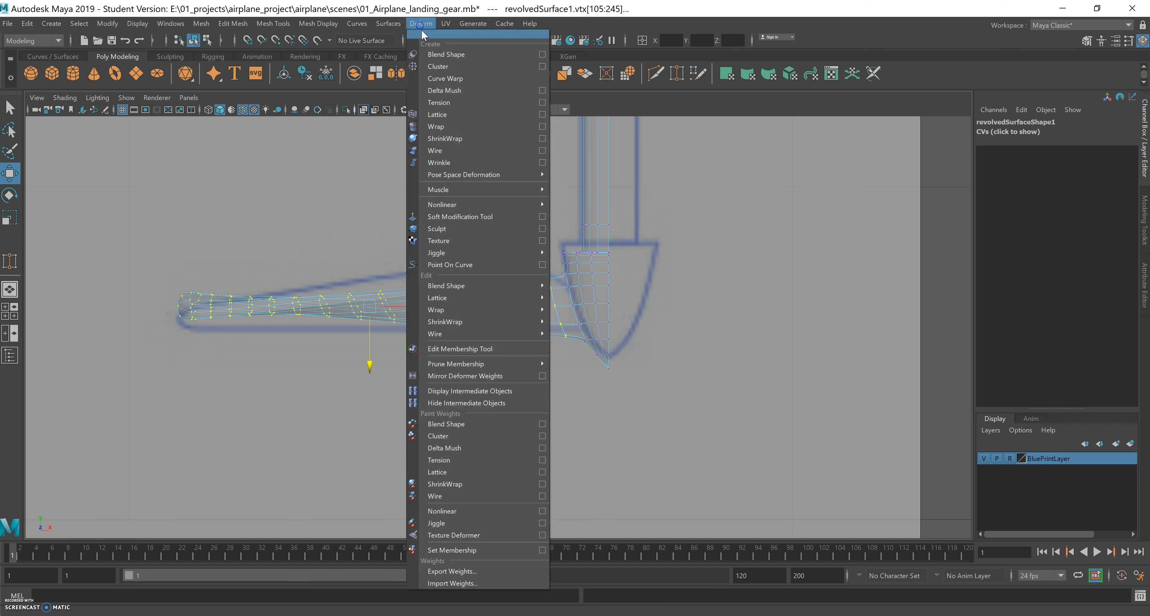
left_click(443, 113)
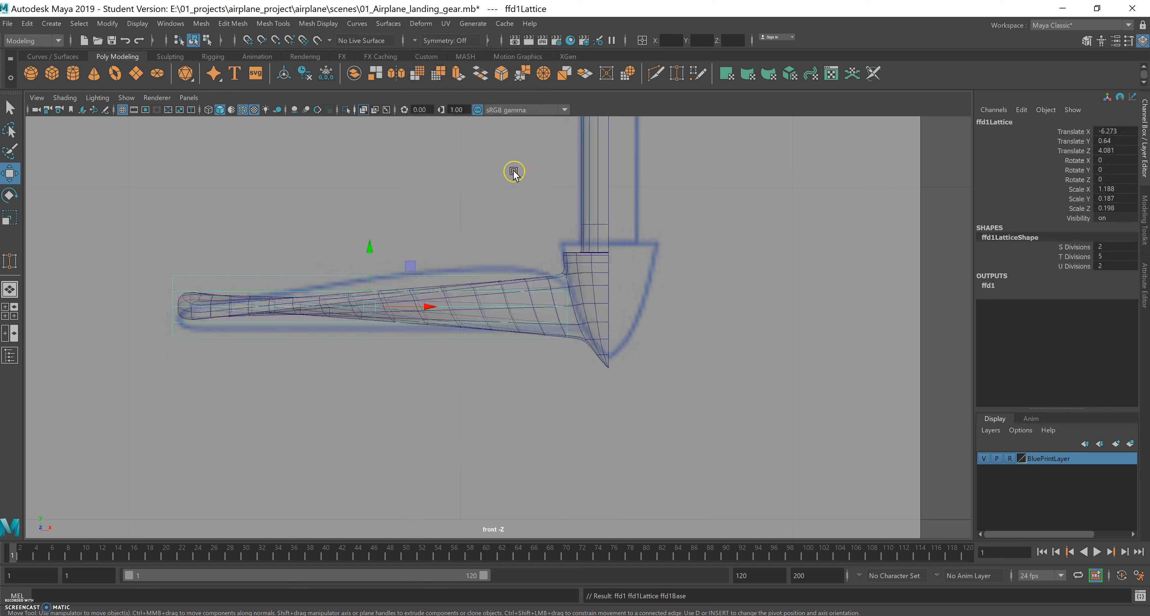
Step: Set the blade lattice to 10 S divisions and 2 T divisions
left_click_drag(1107, 256, 1091, 257)
left_click(1102, 246)
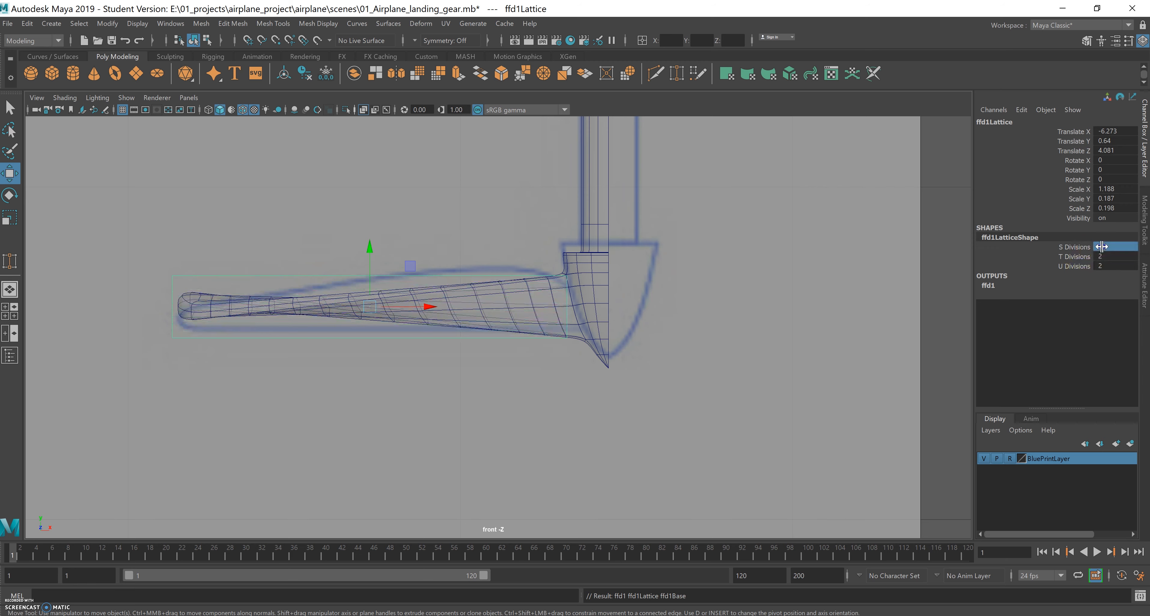
type("53")
key("Return")
type("10")
key("Return")
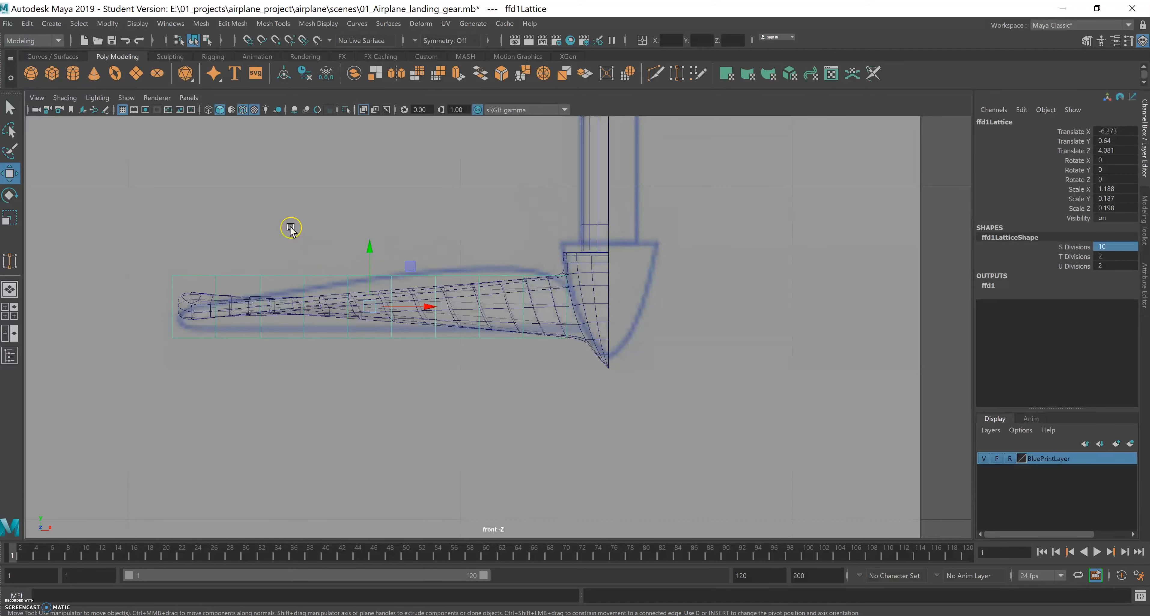
Step: Switch to lattice point editing and raise the upper lattice points along the blade to follow the drawing's curved top outline
right_click_drag(305, 277, 307, 245)
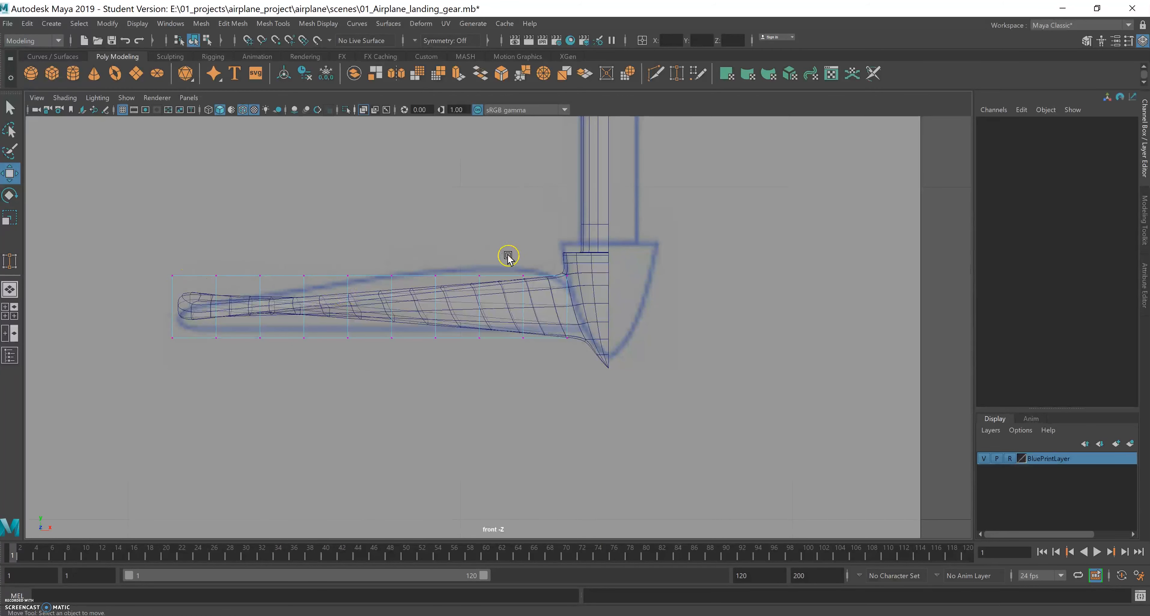
left_click_drag(506, 258, 544, 282)
left_click_drag(525, 218, 434, 204)
left_click(479, 275)
left_click(436, 275)
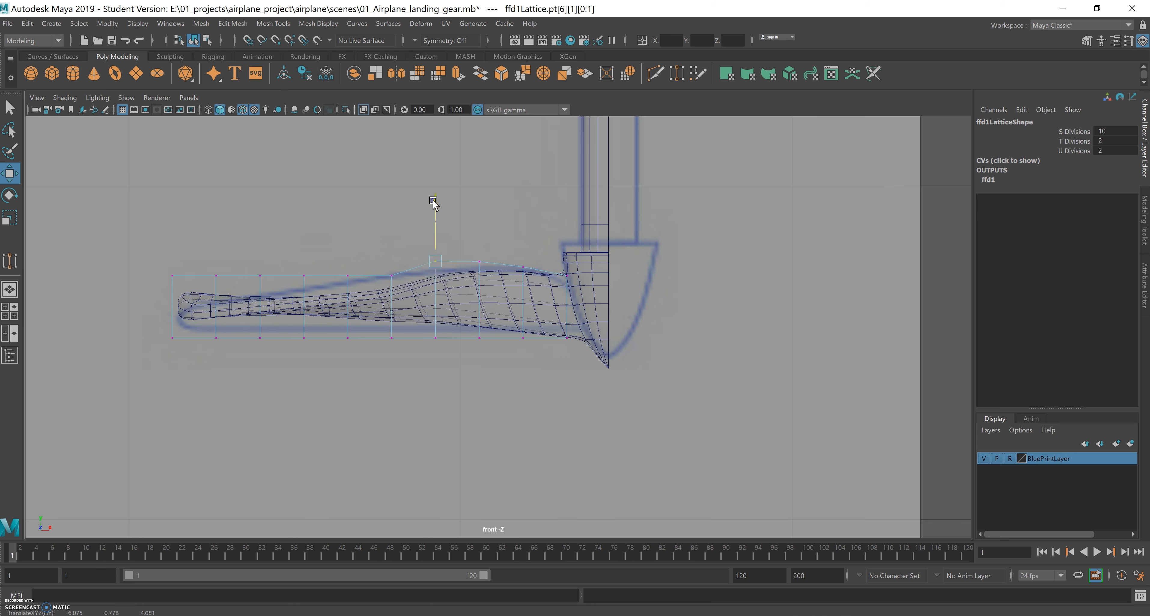
left_click(391, 276)
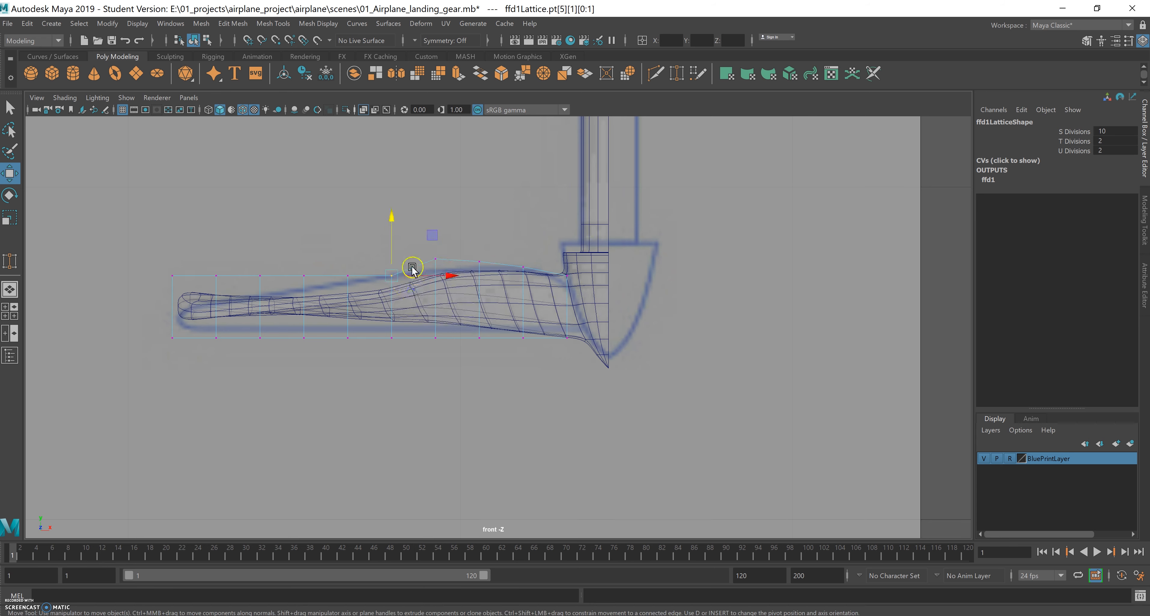
left_click_drag(390, 213, 308, 214)
left_click(348, 276)
left_click(303, 276)
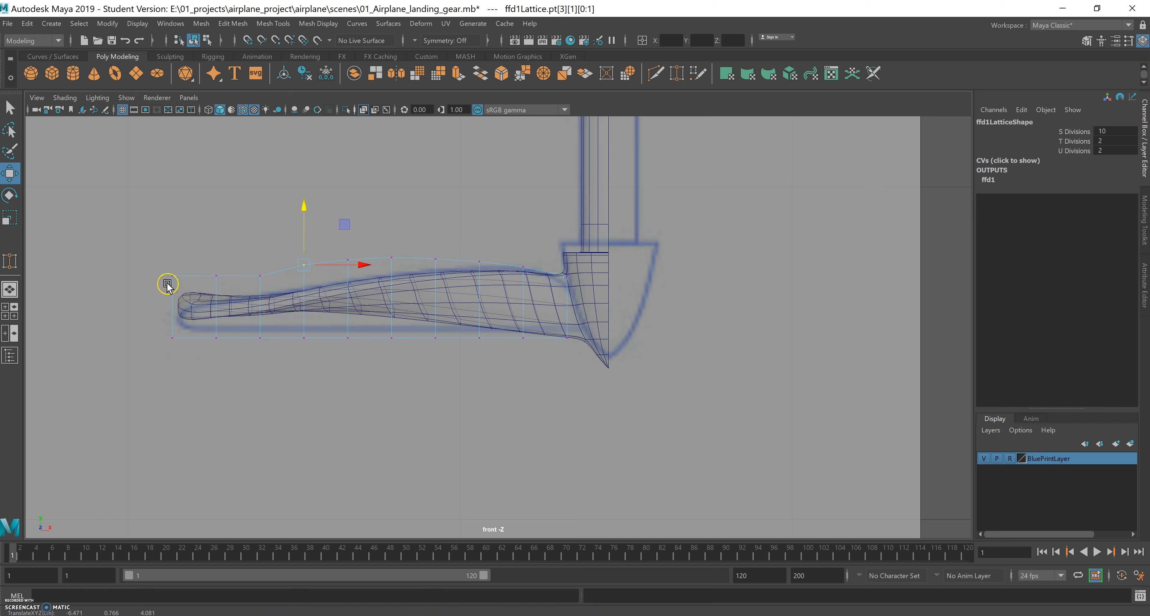
Step: Move the two lattice columns at the blade tip down onto the drawn tip
left_click_drag(152, 255, 180, 292)
left_click_drag(234, 356, 234, 356)
left_click_drag(197, 246, 193, 258)
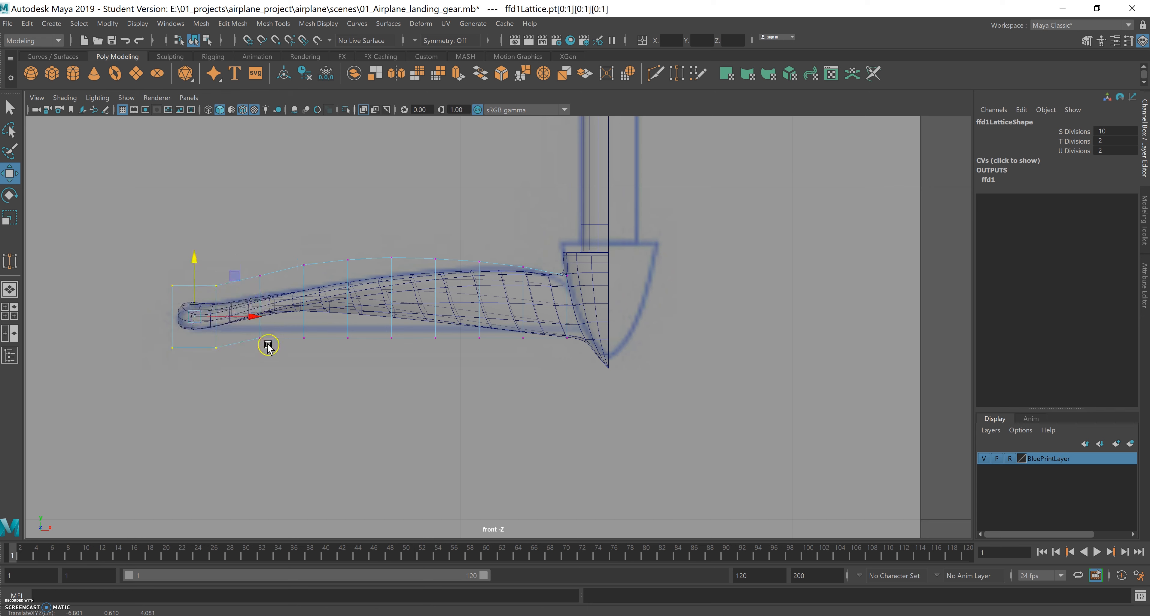
Step: Spread the third lattice column from the tip vertically and lower the second column's bottom points to fit the blade outline
left_click_drag(248, 333, 285, 362)
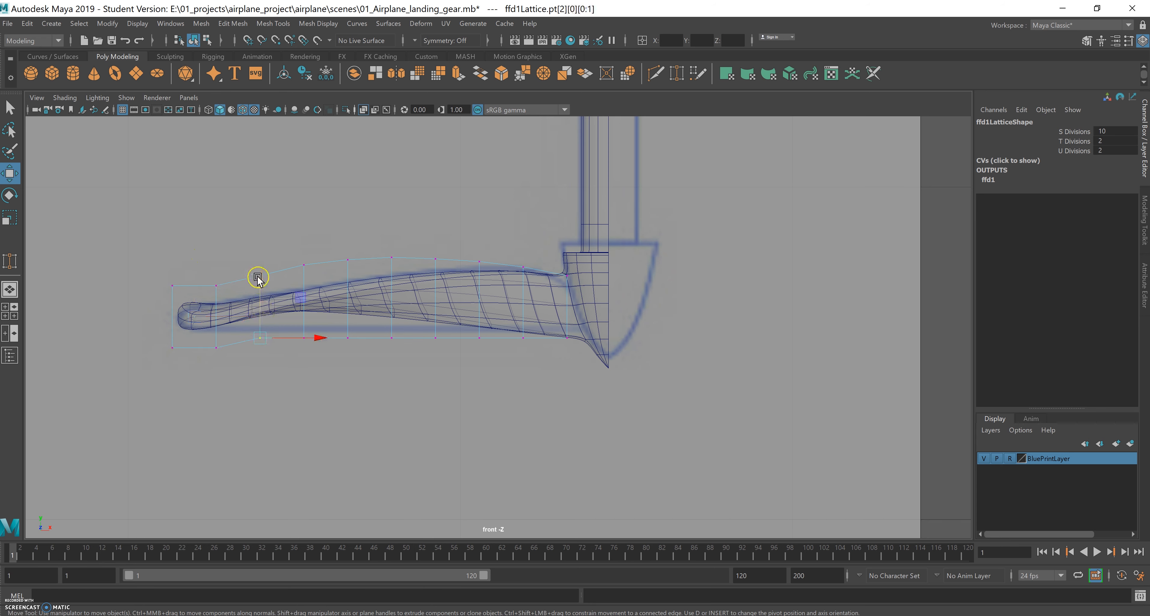
left_click_drag(259, 289, 278, 280)
left_click_drag(258, 219, 259, 208)
left_click_drag(232, 353, 279, 394)
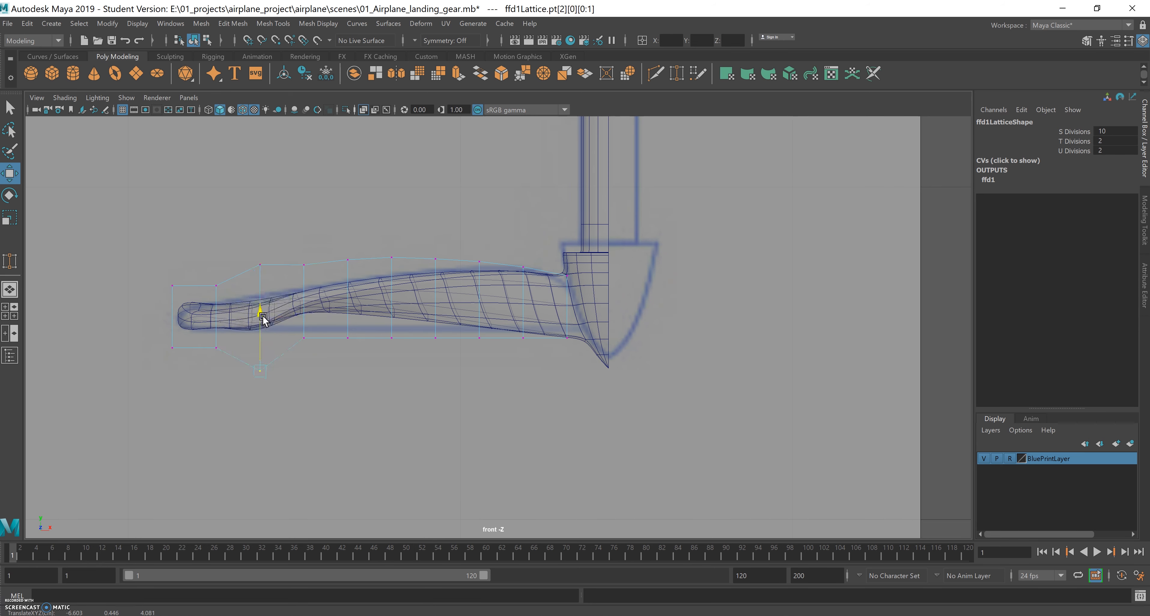
left_click(258, 260)
left_click_drag(259, 206, 259, 203)
left_click_drag(193, 337, 227, 373)
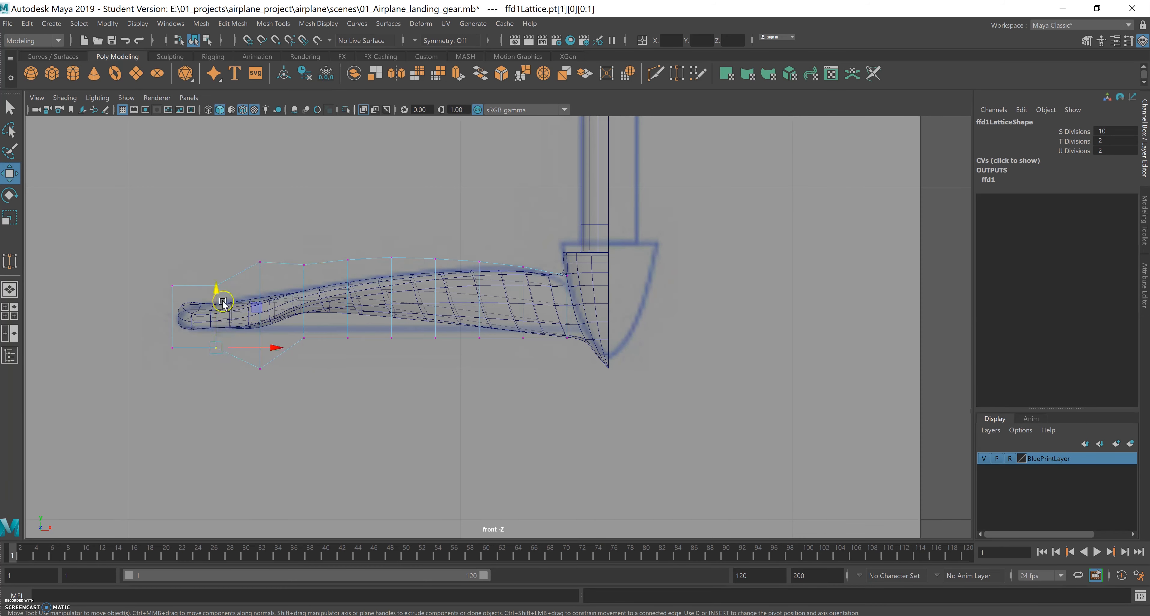
left_click_drag(217, 291, 217, 296)
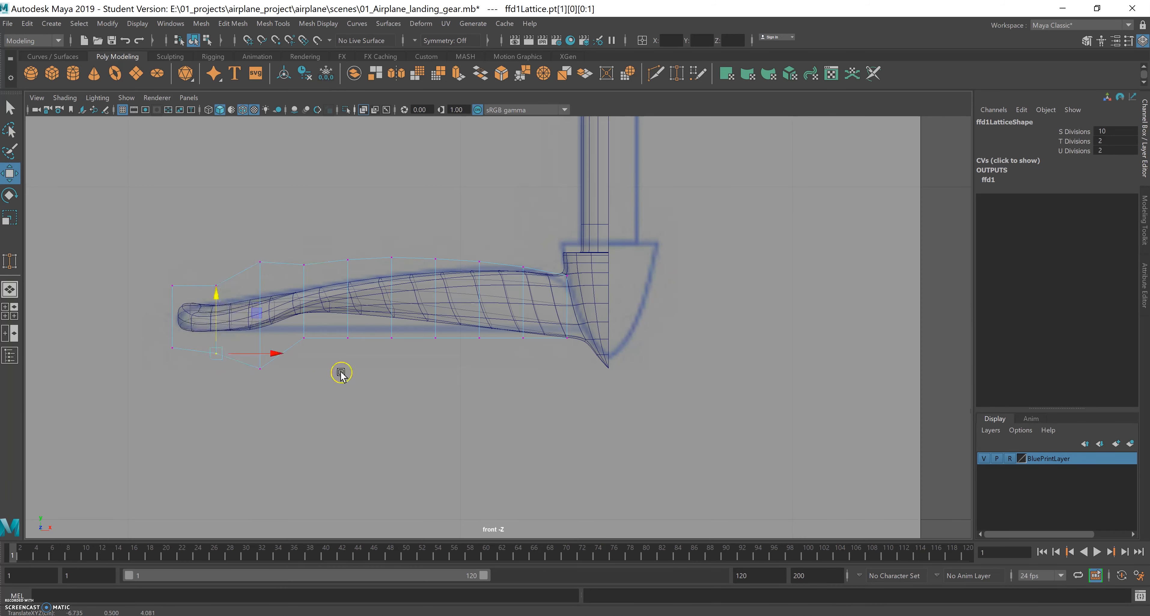
Step: Pull the bottom lattice points of the fourth to sixth columns down to the drawing's straight lower edge, fine-tuning the fourth and fifth
left_click_drag(419, 368, 296, 327)
left_click_drag(349, 297, 349, 308)
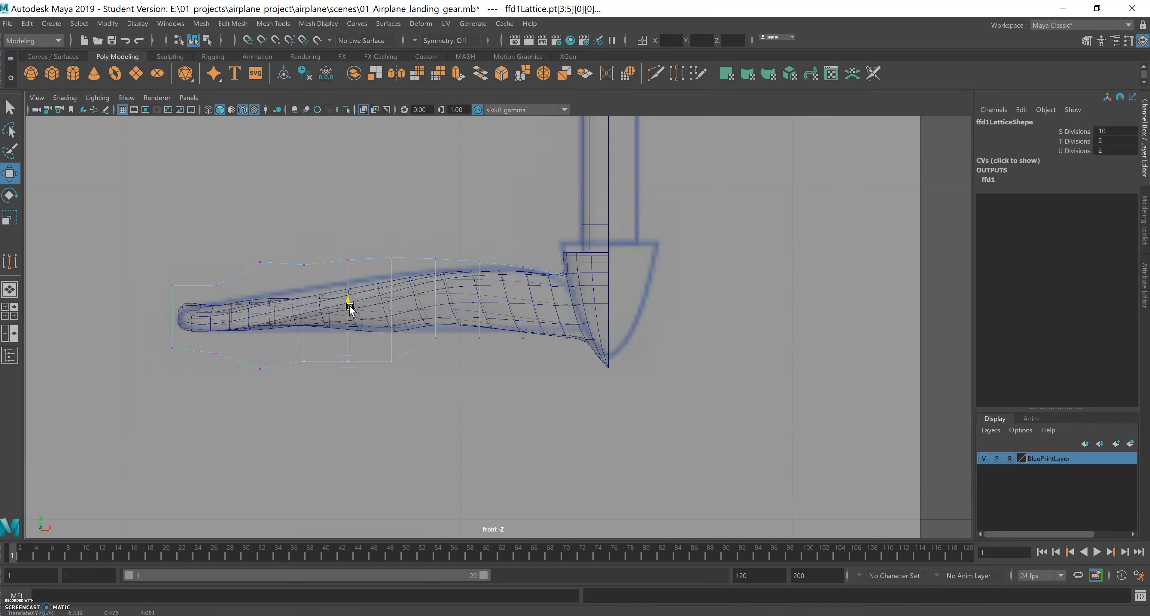
left_click_drag(315, 381, 278, 344)
left_click_drag(303, 303, 303, 315)
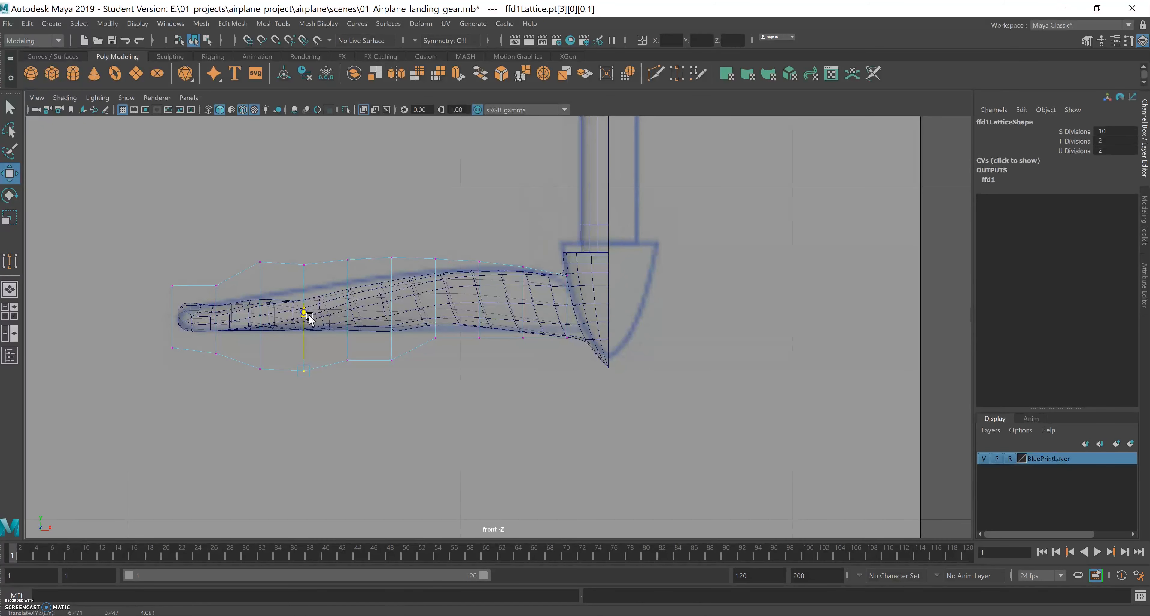
left_click_drag(362, 393, 336, 356)
left_click_drag(343, 302, 346, 300)
Step: Refine the fourth lattice column, lowering its bottom points slightly and raising its top points toward the blueprint outline
right_click_drag(379, 352, 745, 386, "alt")
middle_click_drag(474, 330, 638, 311, "alt")
right_click_drag(570, 305, 710, 328, "alt")
left_click_drag(332, 398, 296, 380)
left_click_drag(311, 334, 311, 336)
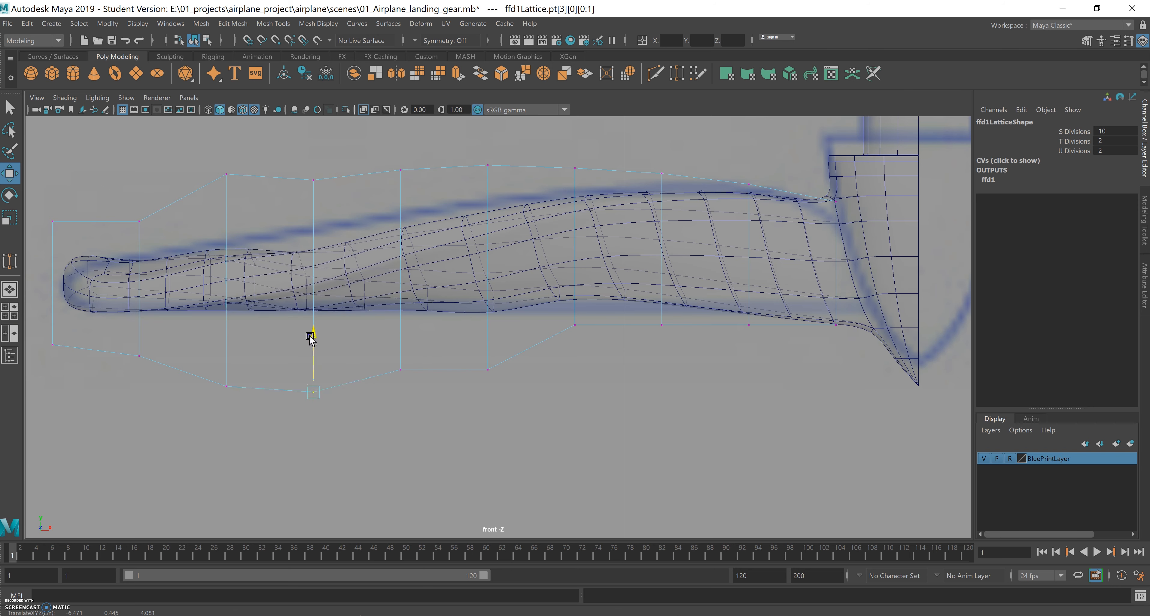
left_click_drag(293, 160, 336, 200)
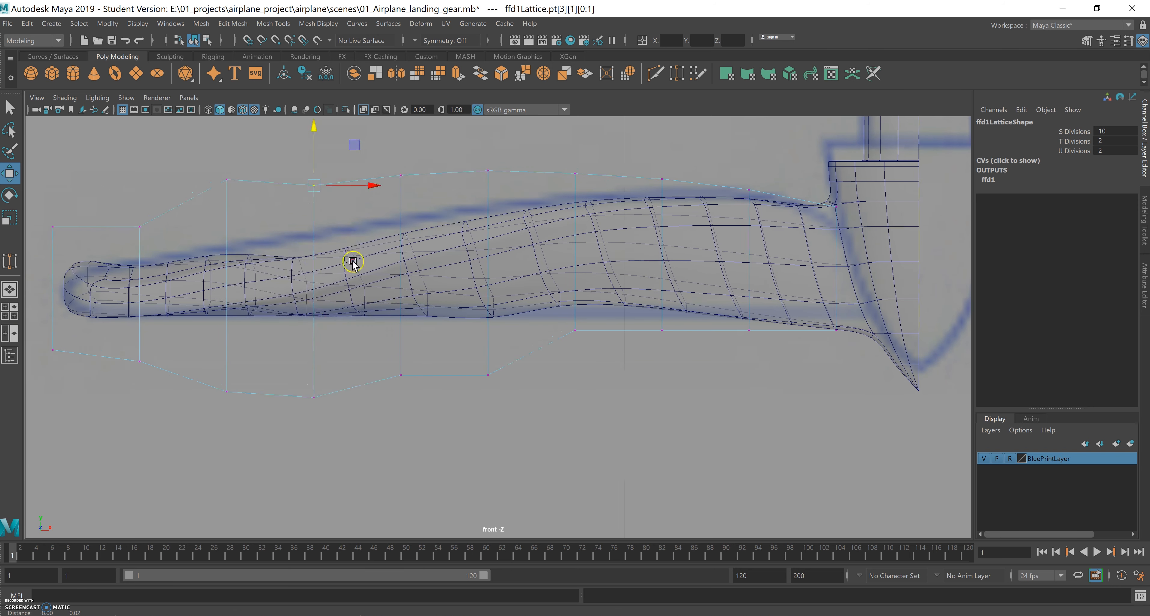
middle_click_drag(350, 182, 351, 233, "alt")
left_click_drag(315, 167, 316, 156)
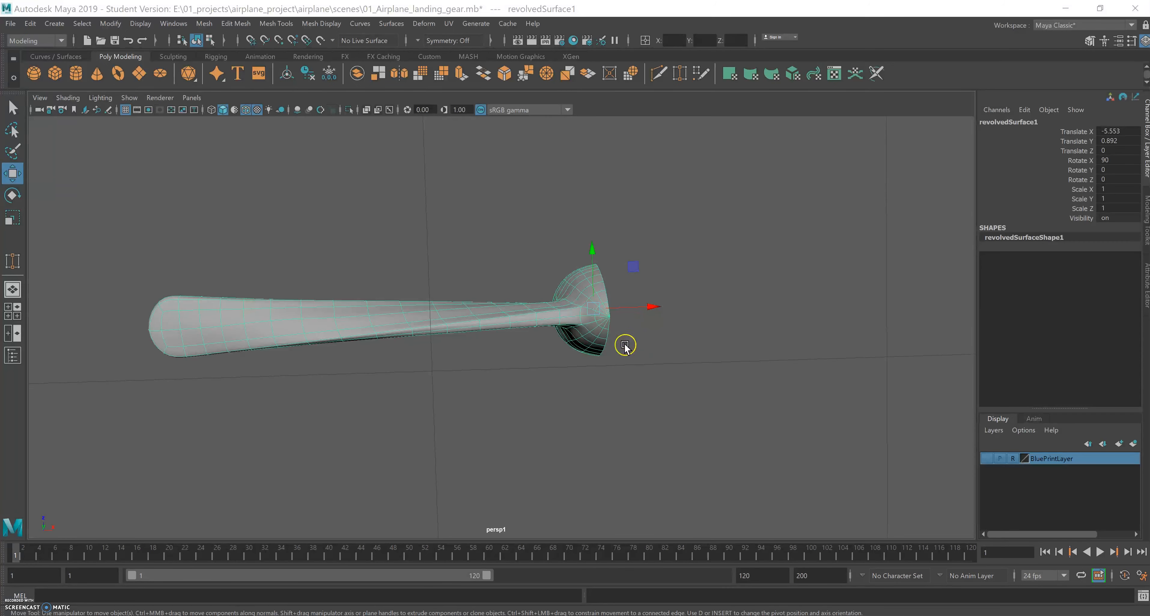
Step: Turn off smooth preview and insert a Multi-Cut edge loop along the blade's junction with the hub in the perspective view
mouse_move(623, 346)
left_mouse_down("alt")
mouse_move(619, 357)
mouse_move(646, 360)
mouse_move(632, 381)
mouse_move(611, 353)
left_mouse_up("alt")
middle_click_drag(611, 353, 531, 305, "alt")
left_click_drag(532, 305, 511, 352, "alt")
right_click_drag(511, 352, 598, 347, "alt")
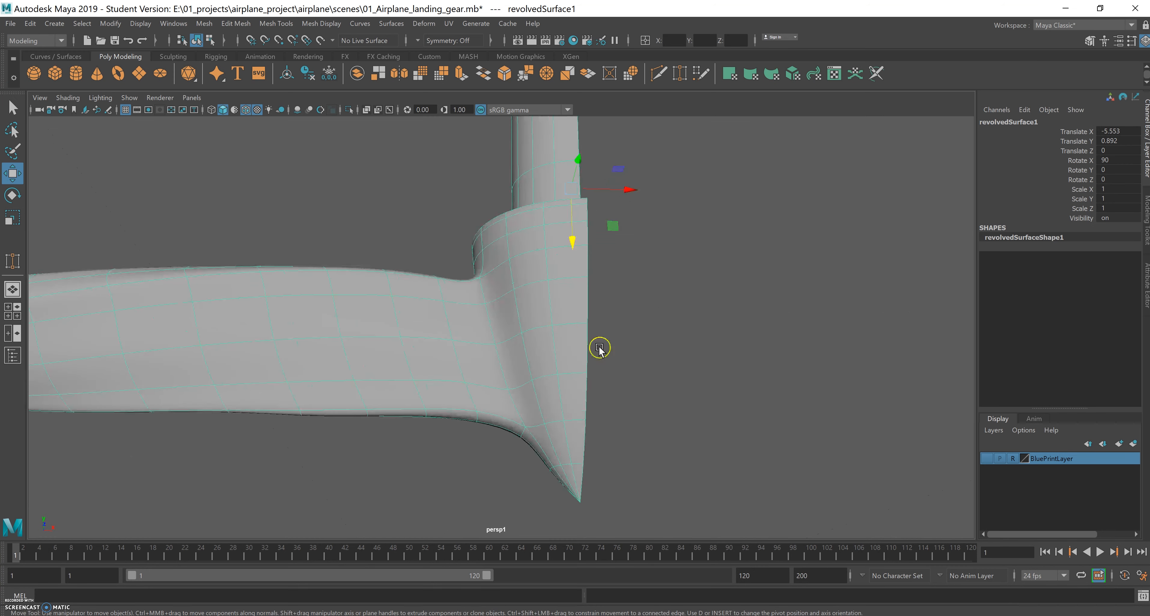
middle_click_drag(598, 347, 589, 314, "alt")
left_click_drag(536, 338, 563, 350, "alt")
right_click_drag(563, 349, 644, 362, "alt")
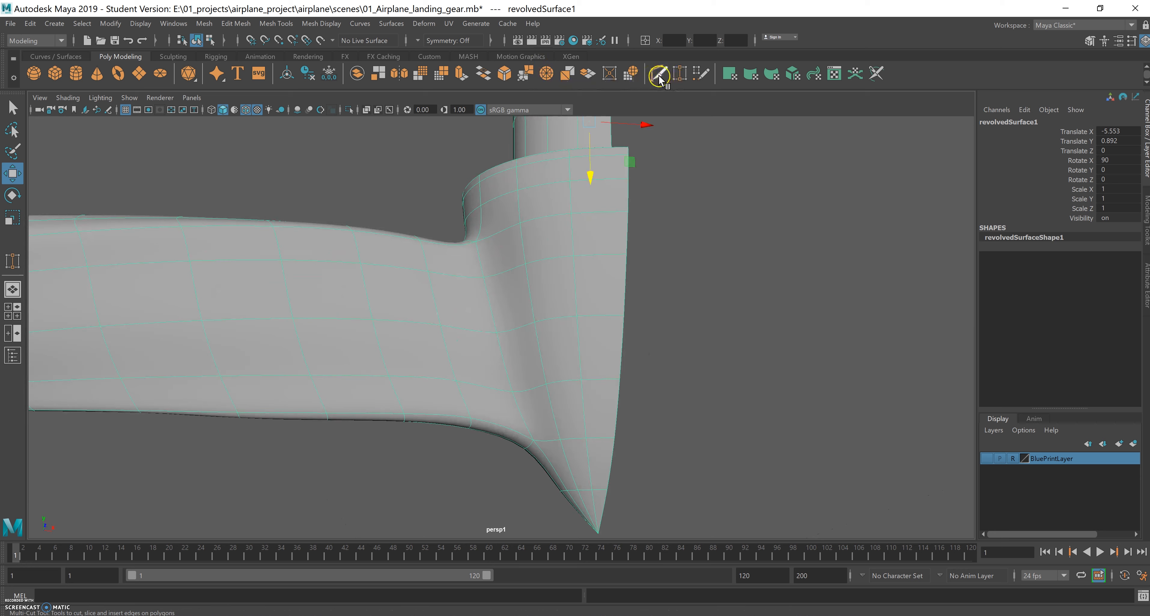
key("1")
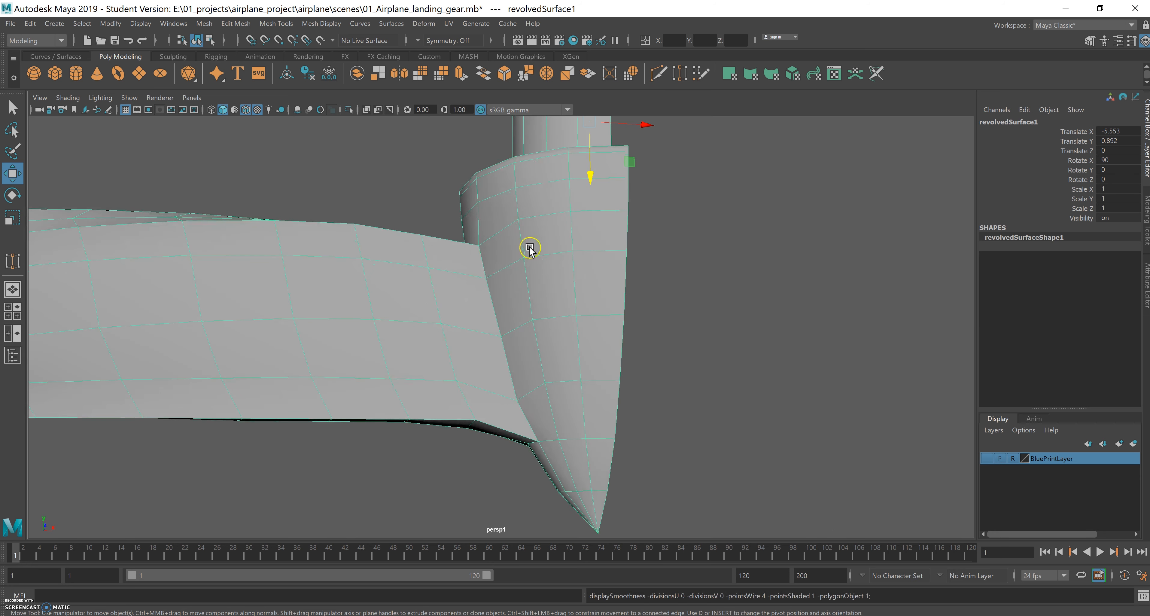
left_click_drag(526, 267, 531, 282, "alt")
left_click(691, 83)
right_click_drag(519, 301, 626, 308, "alt")
middle_click_drag(527, 303, 540, 295, "alt")
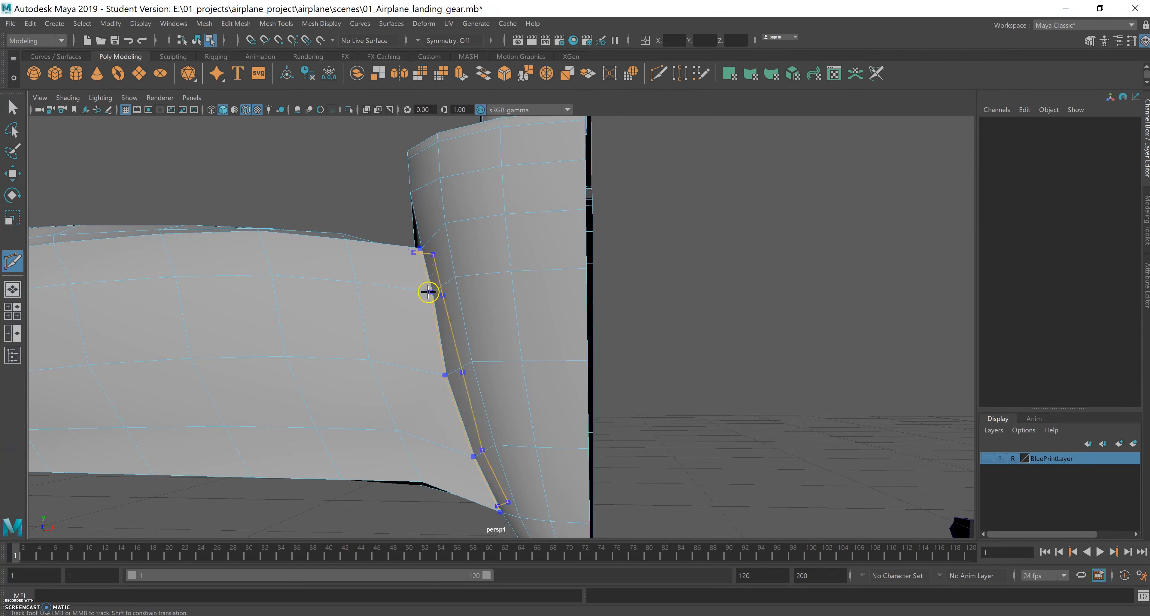
left_click(426, 291, "ctrl")
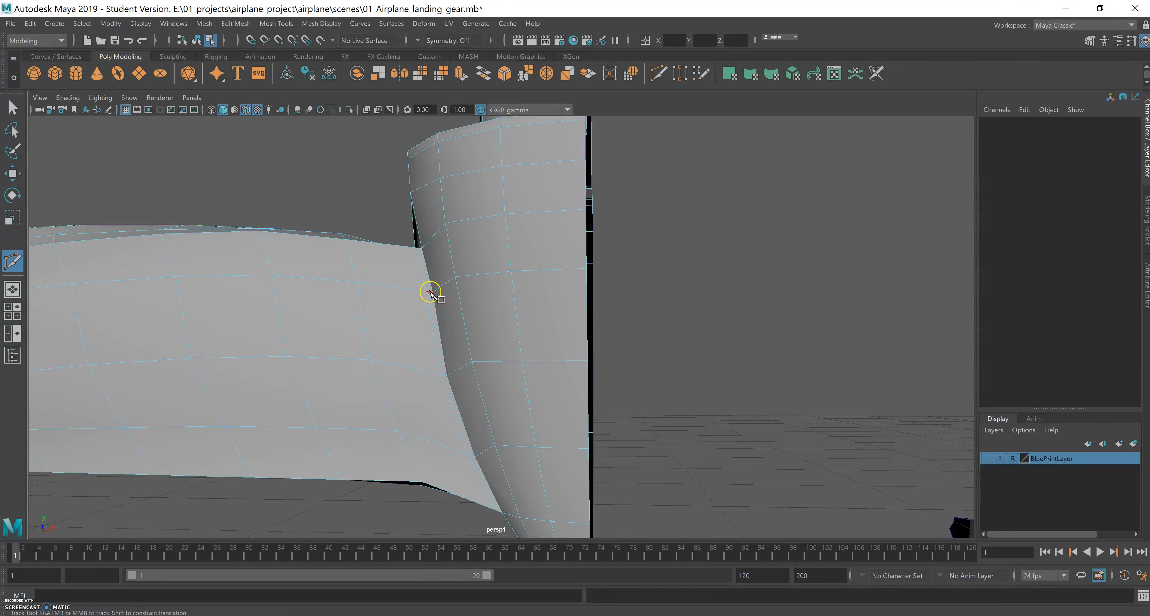
Step: Check the junction in smooth preview and continue the Multi-Cut edges close to the blade root's upper corner on the hub
key("3")
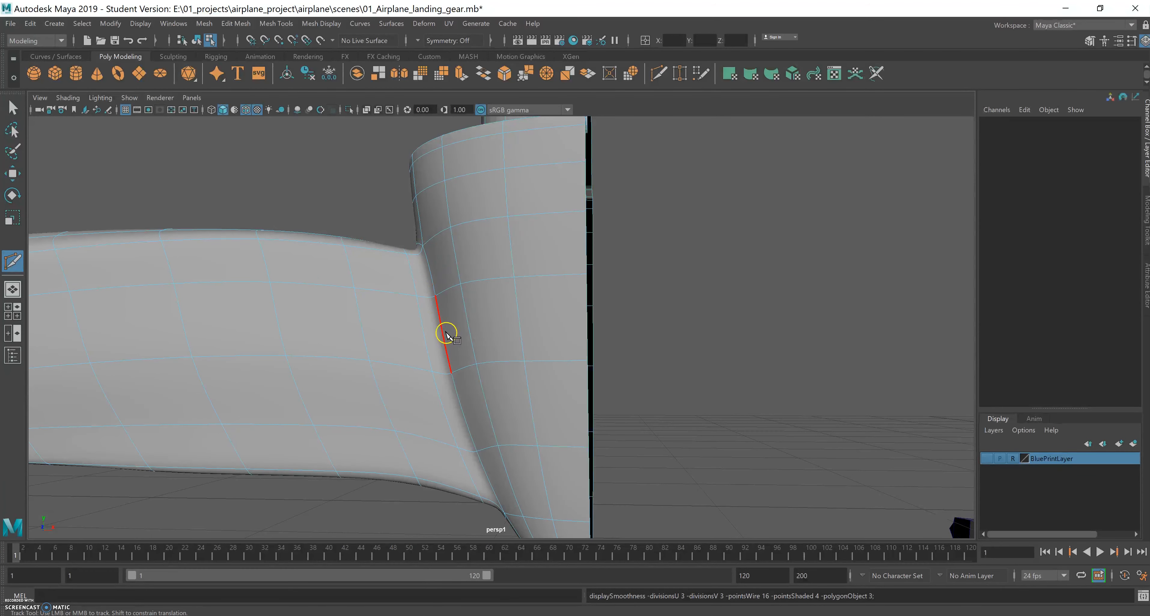
key("1")
right_click_drag(448, 340, 699, 334, "alt")
middle_click_drag(542, 288, 542, 326, "alt")
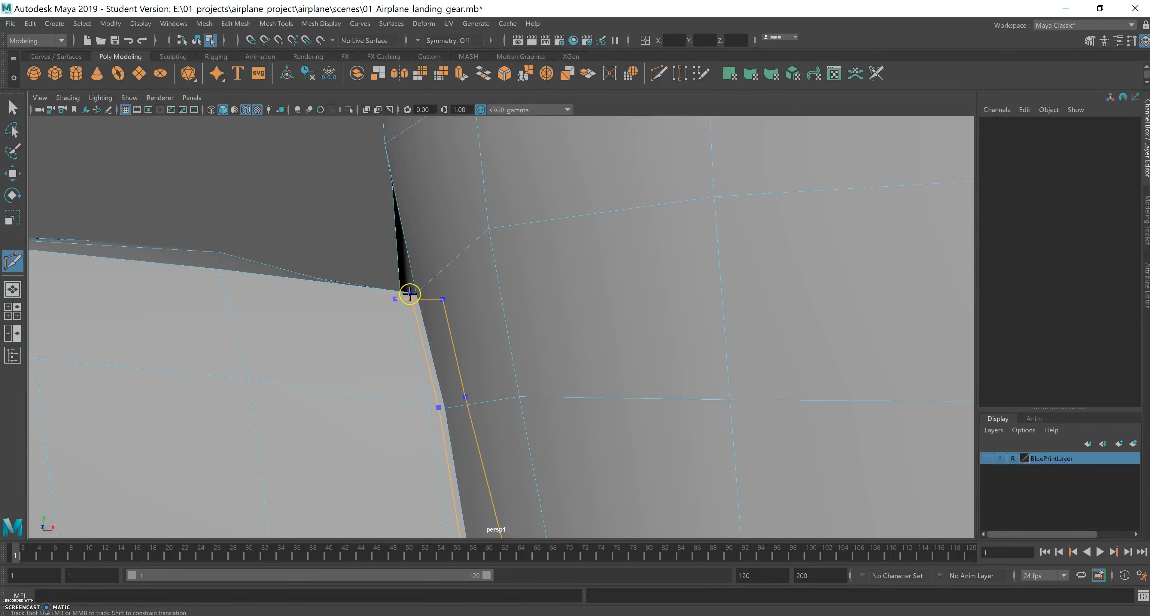
left_click(519, 396)
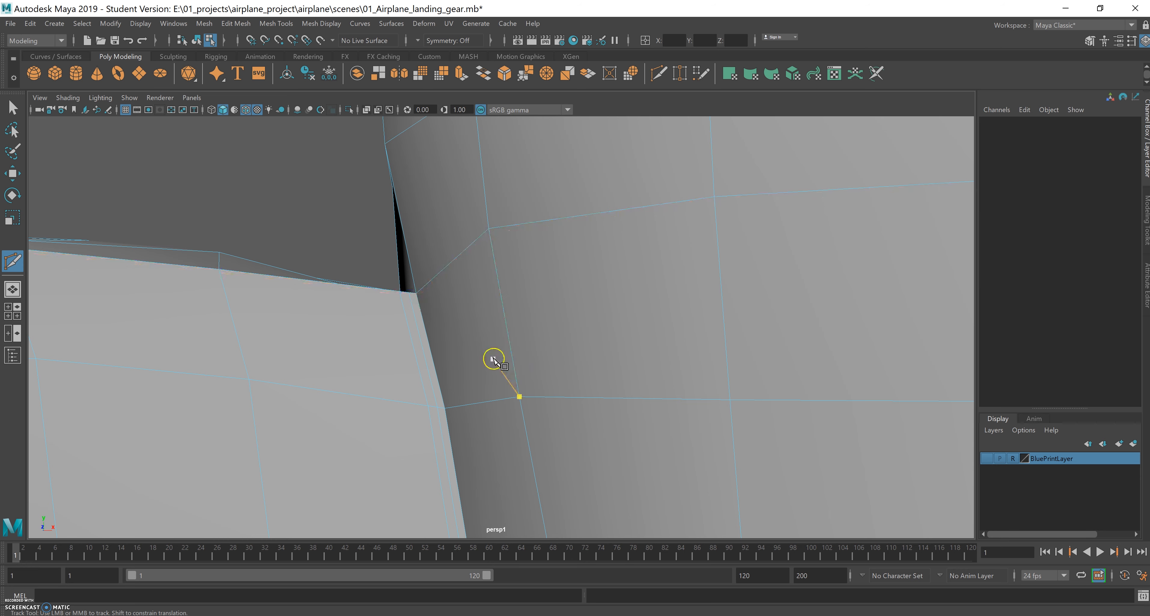
Step: Return the propeller to object mode with smooth preview on and examine the complete blade and hub shape
key("3")
right_click_drag(554, 308, 481, 341, "alt")
middle_click_drag(481, 341, 411, 268, "alt")
left_click_drag(411, 267, 465, 319, "alt")
right_click_drag(465, 318, 411, 269, "alt")
middle_click_drag(411, 269, 490, 297, "alt")
right_click_drag(491, 301, 449, 298)
left_click_drag(449, 297, 408, 269, "alt")
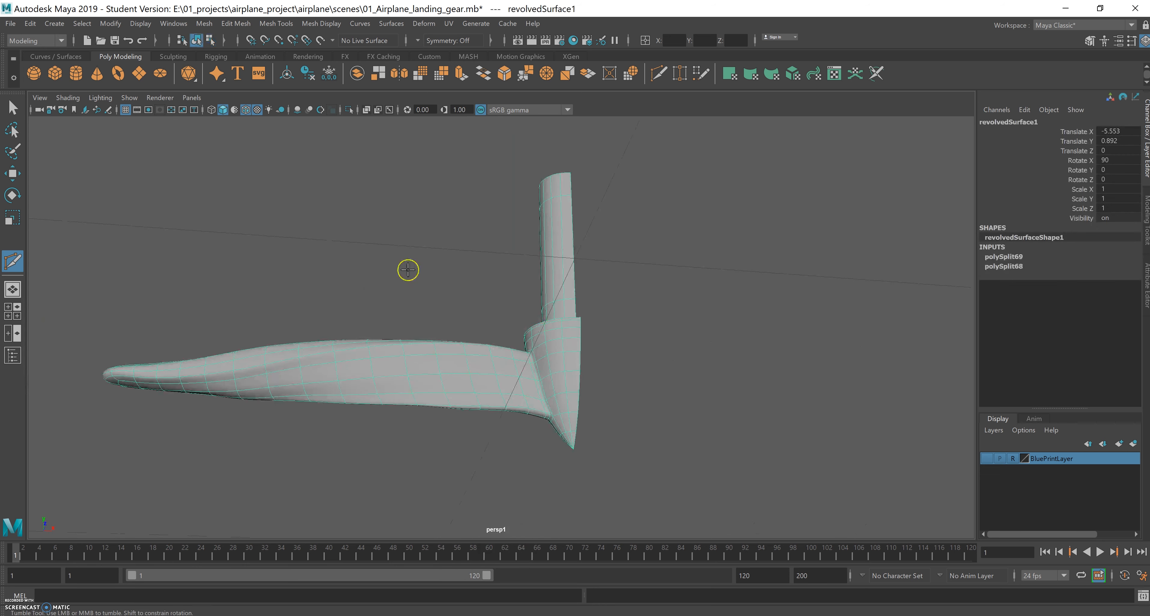
Step: Delete the construction history of the selected propeller mesh
left_click(13, 107)
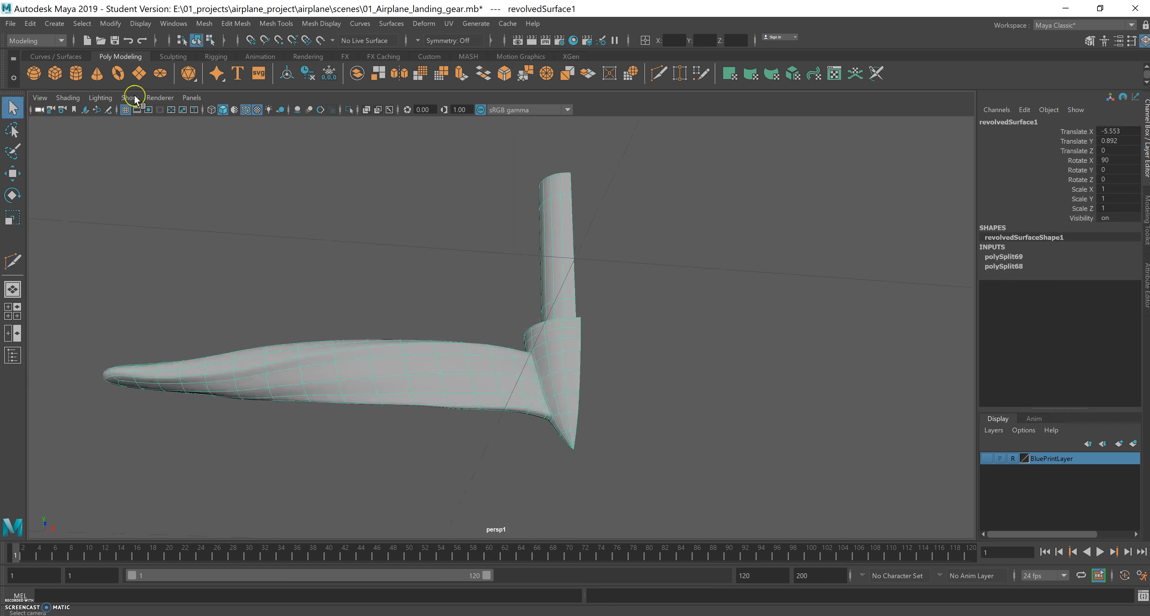
left_click(33, 29)
mouse_move(77, 165)
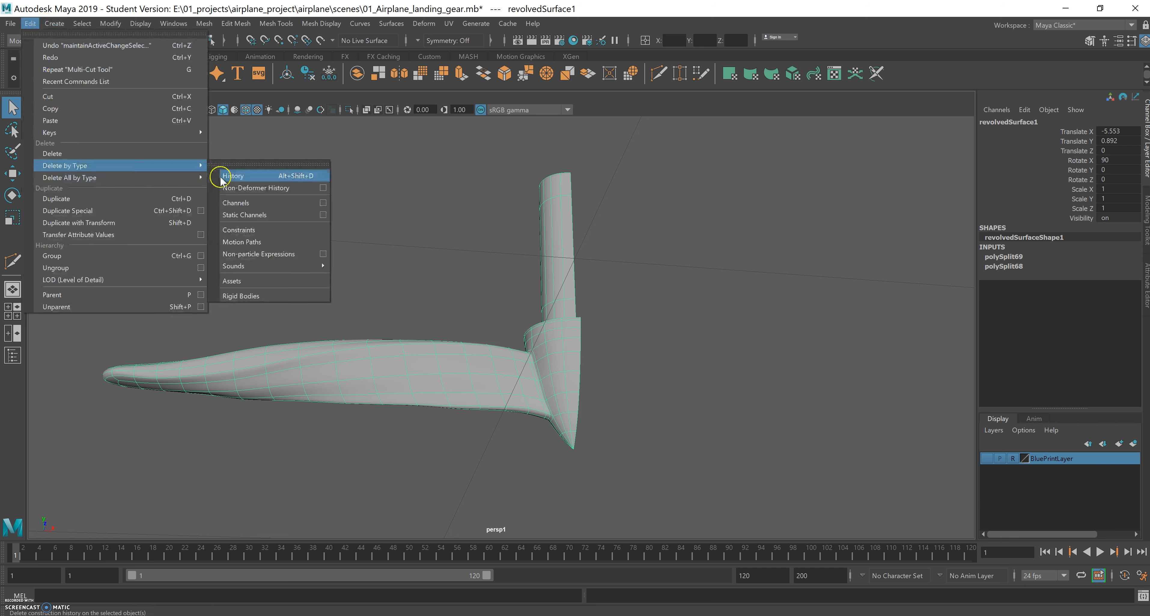
left_click(234, 177)
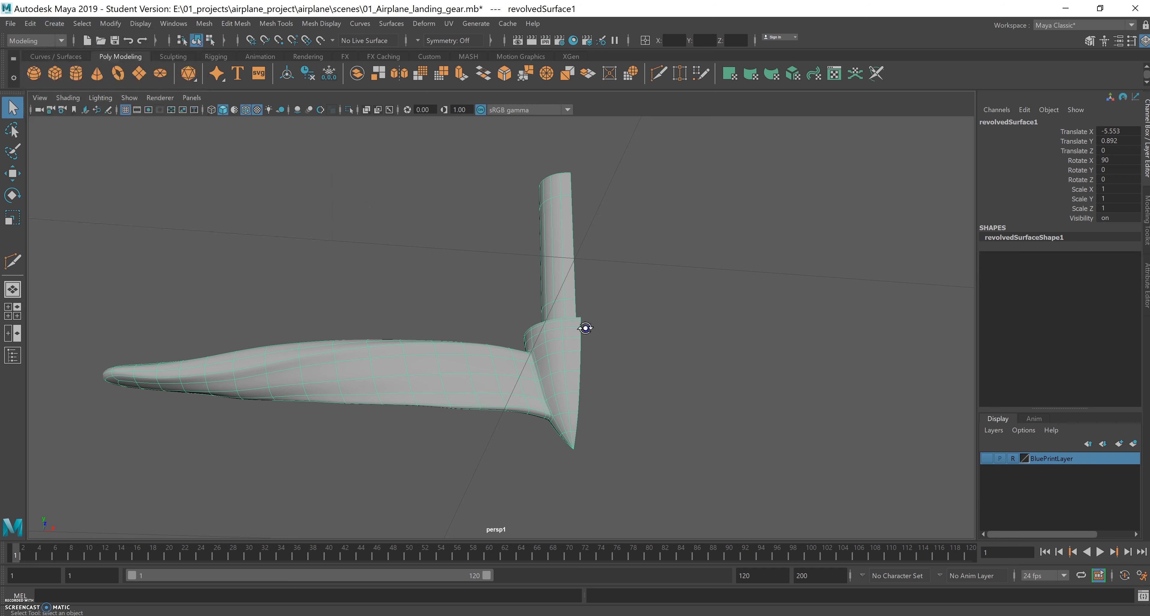
Step: Set the propeller's Rotate X to 0 so that it faces along the airplane's length
left_click_drag(585, 328, 571, 335, "alt")
right_click_drag(628, 284, 466, 307, "alt")
right_click_drag(596, 291, 448, 310, "alt")
right_click_drag(634, 287, 554, 286, "alt")
middle_click_drag(554, 283, 526, 248, "alt")
left_click_drag(526, 247, 506, 314, "alt")
left_click(1115, 161)
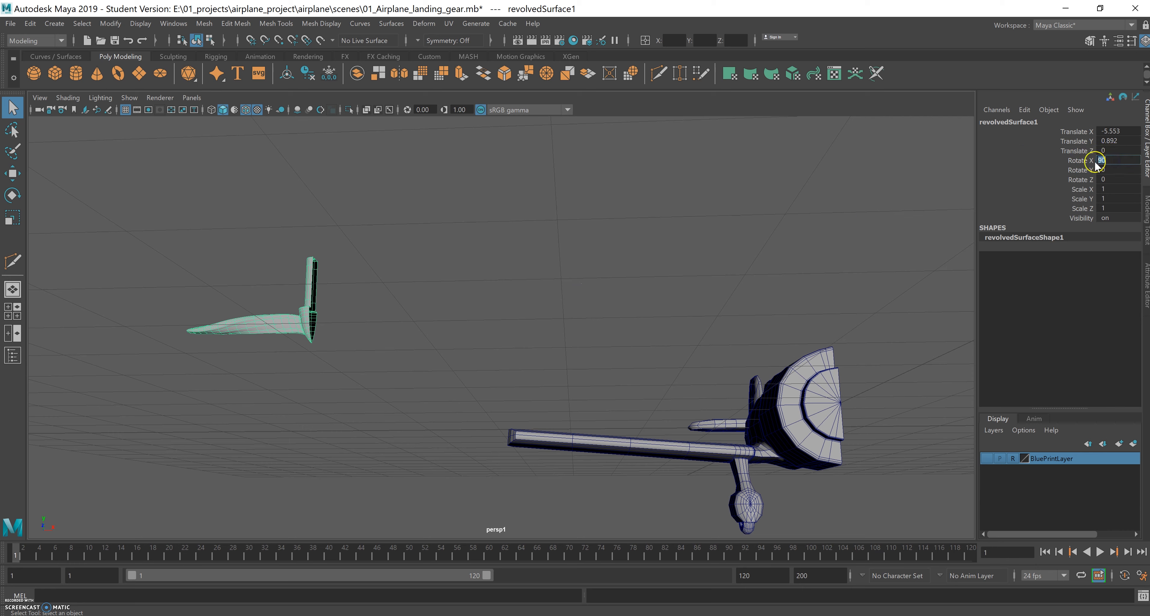
type("0")
key("Return")
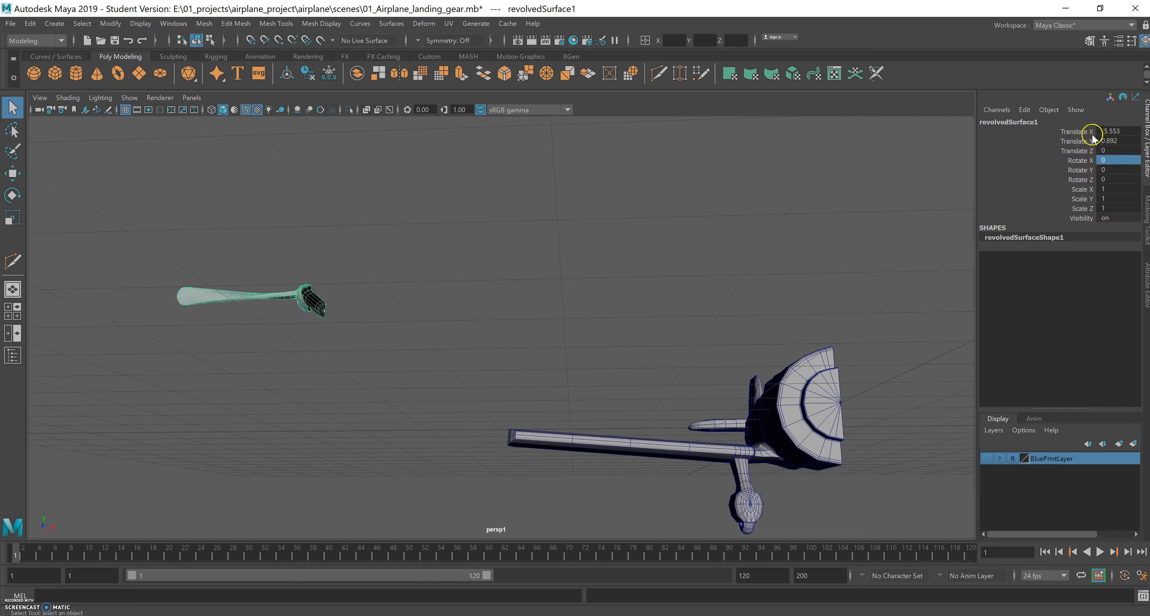
Step: Try Translate X values of -5 and -4 on the propeller
left_click(1101, 132)
type("-5")
key("Return")
left_click(1105, 132)
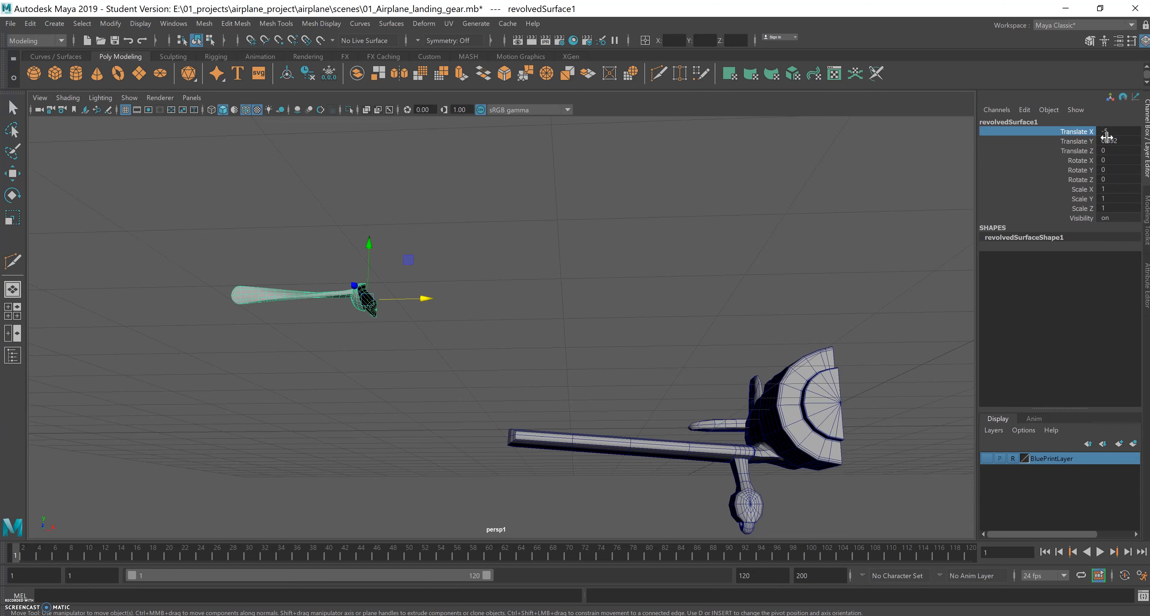
type("-4")
key("Return")
Step: Set the propeller's Translate Y and Translate X to 0 to centre it on the airplane's axis
left_click(1114, 141)
type("0")
key("Return")
left_click(1096, 132)
type("-4")
key("Return")
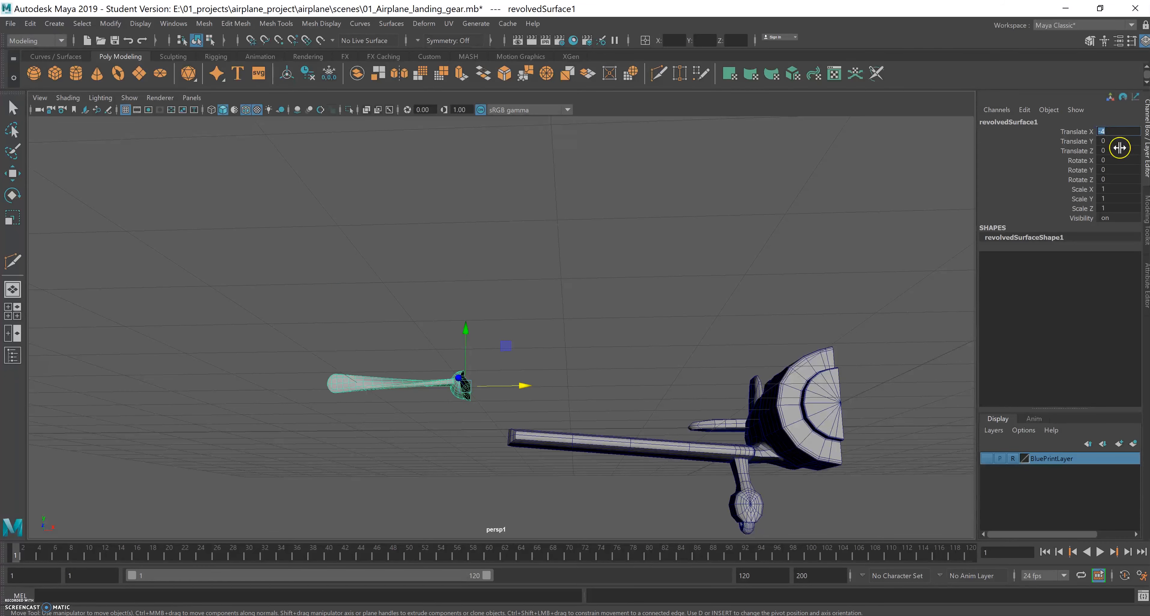
type("0")
key("Return")
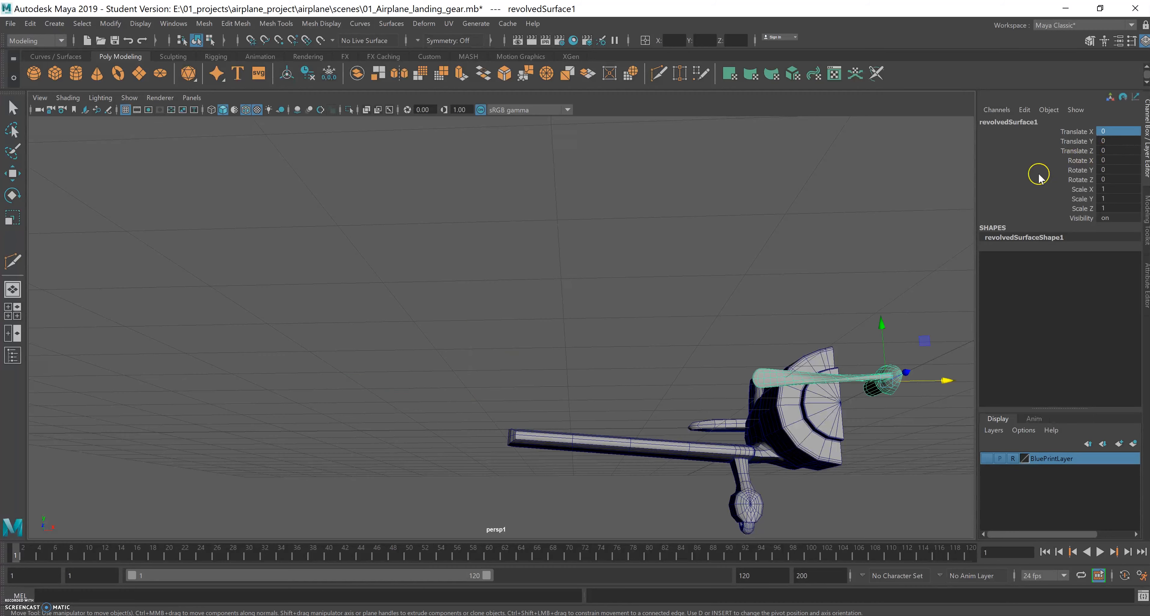
Step: Move the propeller along Z up to the front of the engine cowling, to a Translate Z of about -1.603
left_click_drag(739, 246, 793, 306, "alt")
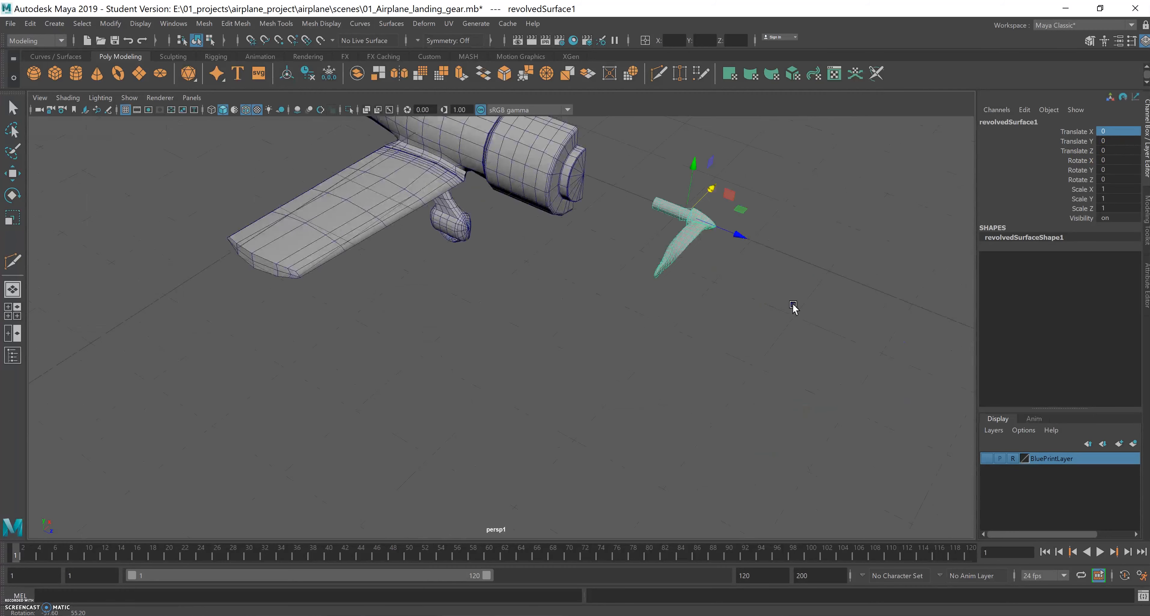
middle_click_drag(710, 230, 711, 279, "alt")
left_click_drag(711, 279, 744, 302, "alt")
left_click_drag(634, 288, 522, 286)
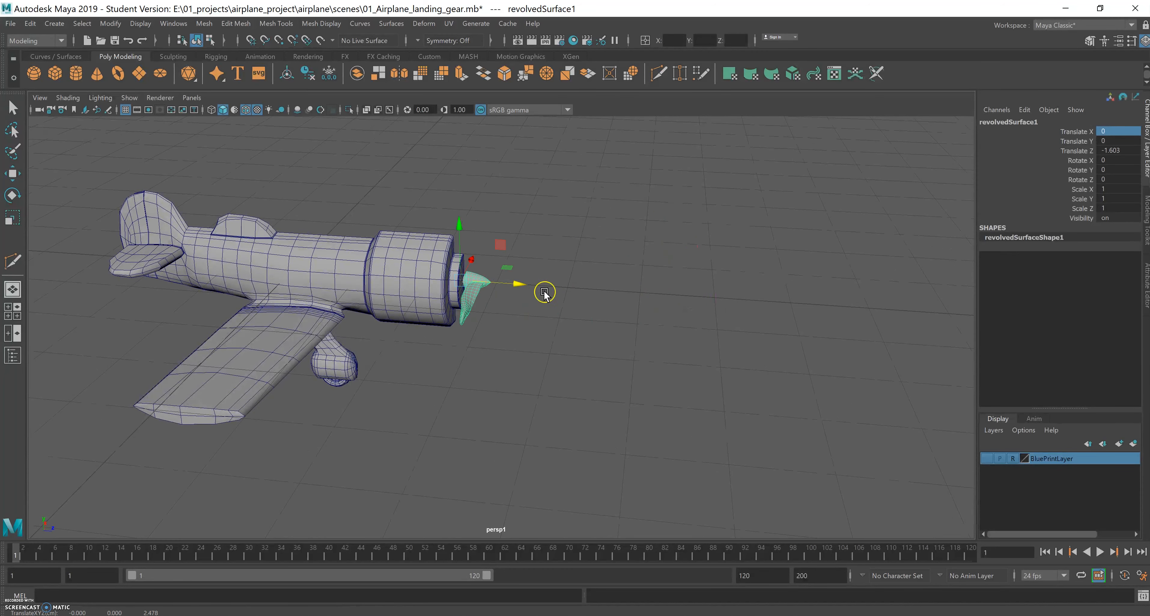
Step: Fine-tune the propeller's Translate Z against the nose to about -1.605, check the fit around the airplane, and deselect it
right_click_drag(464, 332, 960, 350, "alt")
left_click_drag(538, 321, 568, 341, "alt")
middle_click_drag(569, 341, 646, 358, "alt")
left_click_drag(515, 310, 455, 325)
middle_click_drag(455, 325, 361, 245, "alt")
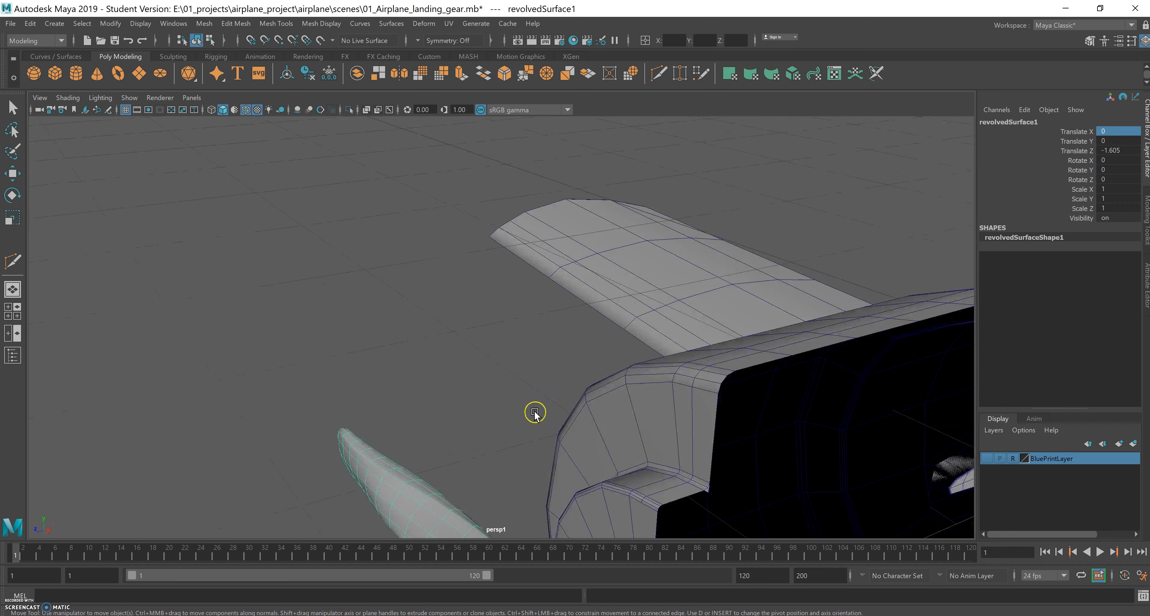
middle_click_drag(535, 413, 420, 267, "alt")
left_click_drag(313, 192, 565, 304, "alt")
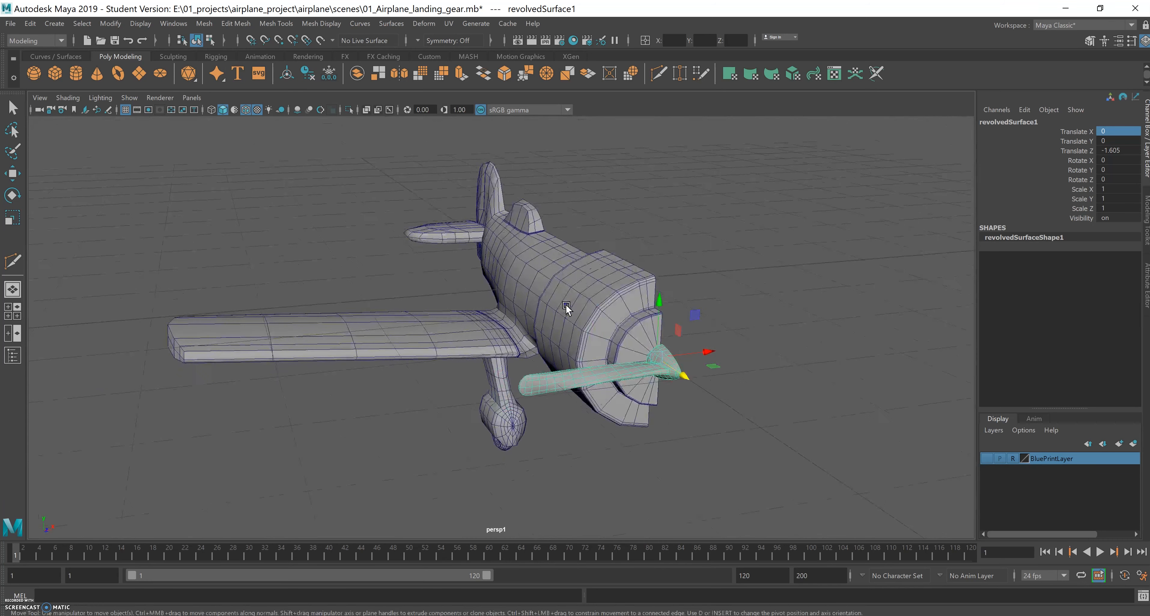
left_click(13, 108)
left_click(164, 173)
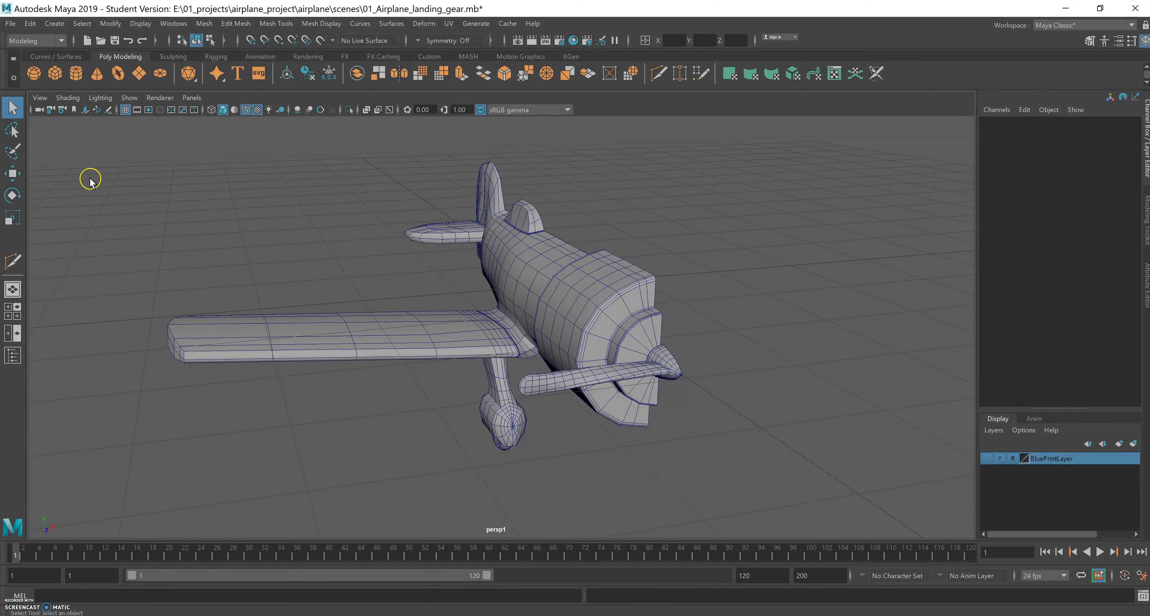
Step: Save the scene under the new name 01_Airplane_propeller.mb and accept the student version notice
left_click(10, 23)
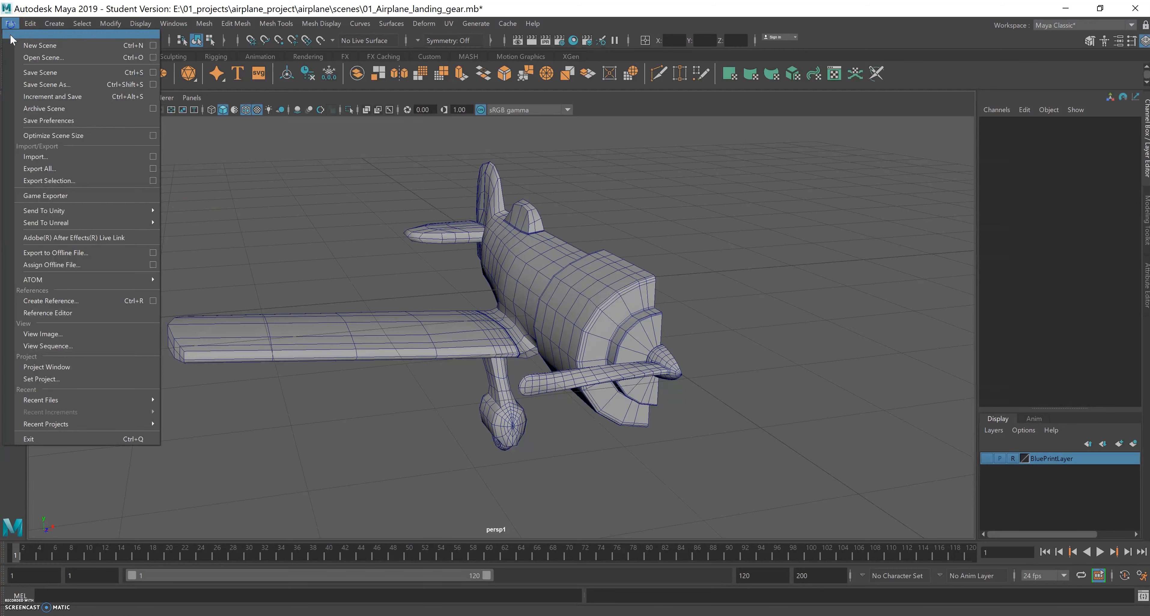
left_click(40, 73)
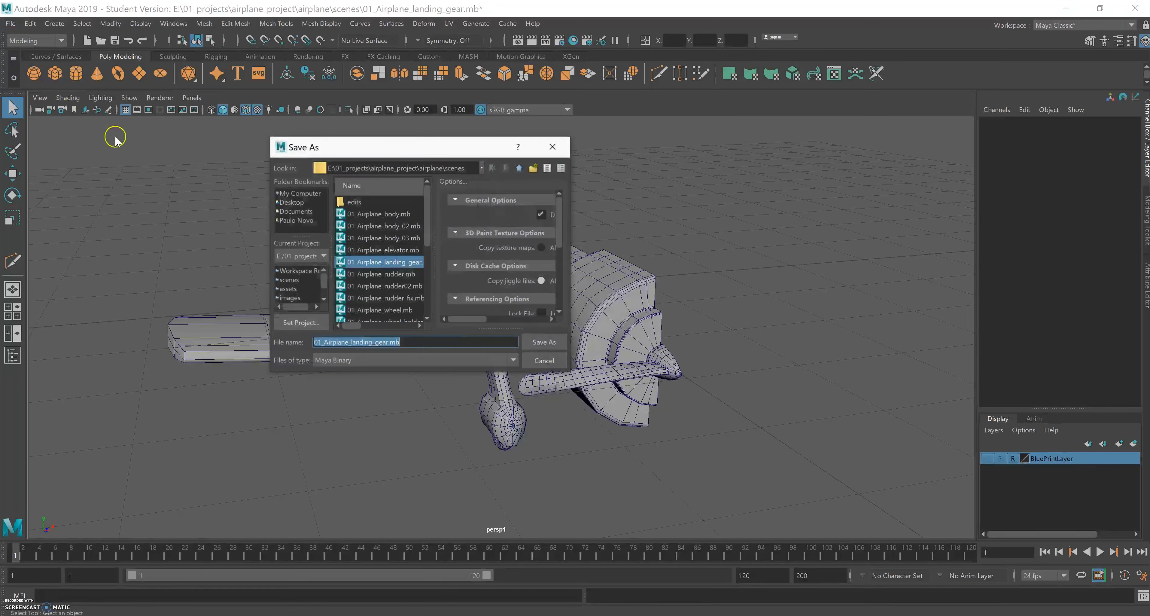
left_click(356, 342)
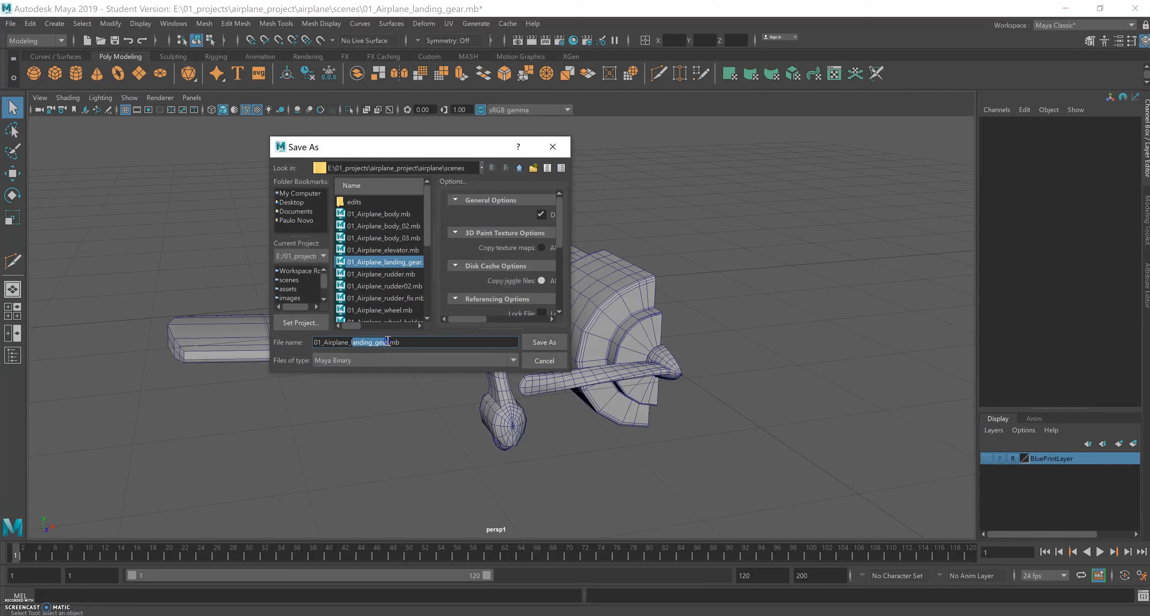
type("lane_")
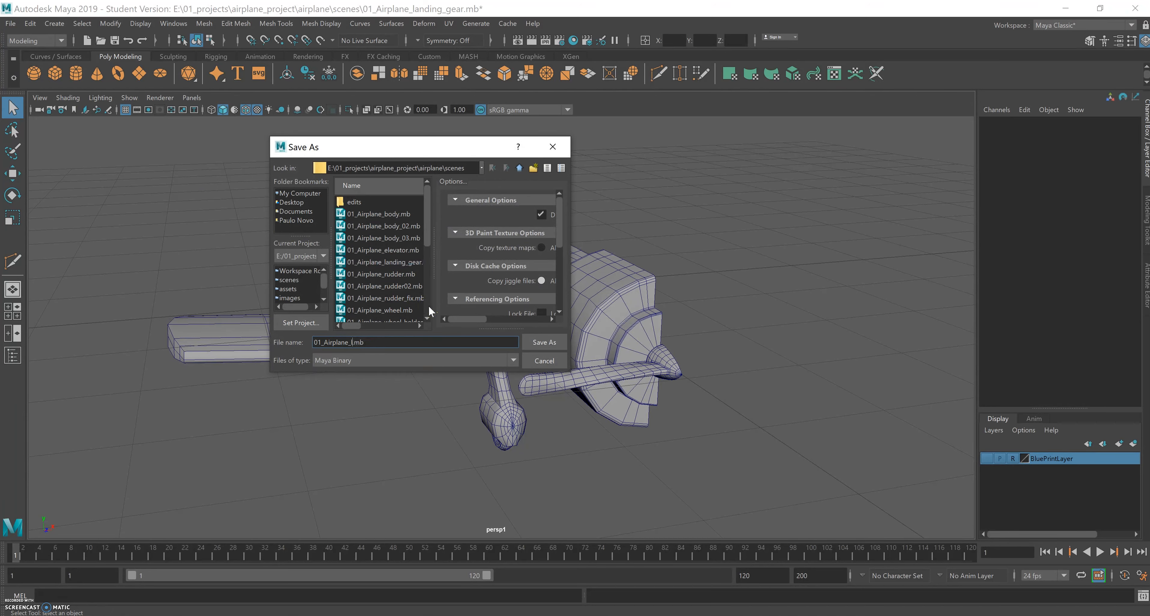
type("propeller")
left_click(542, 342)
left_click(566, 337)
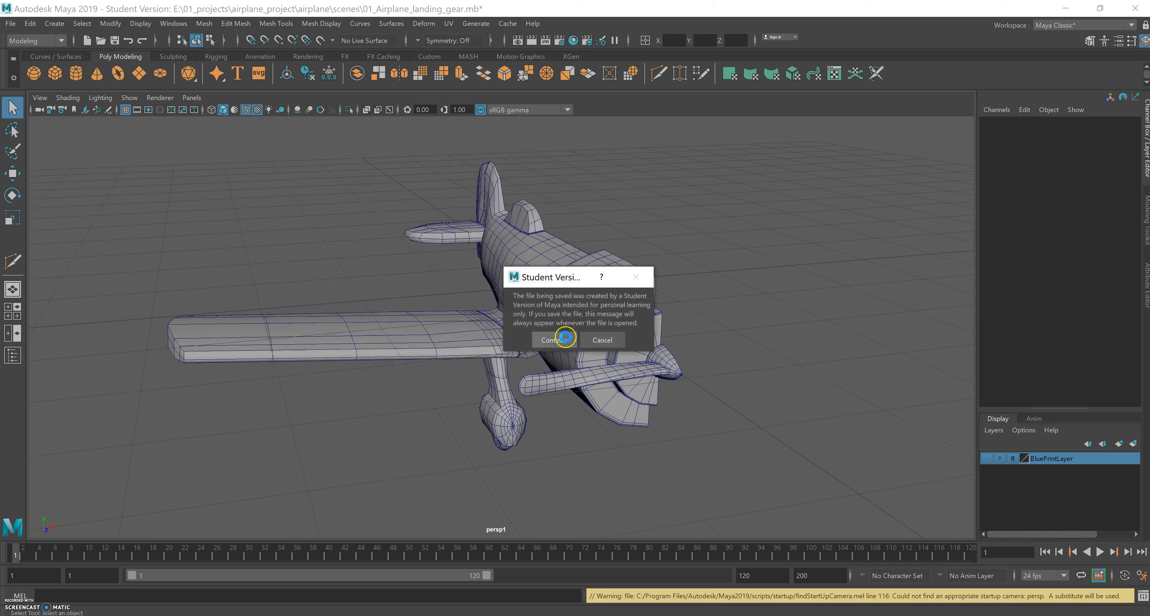